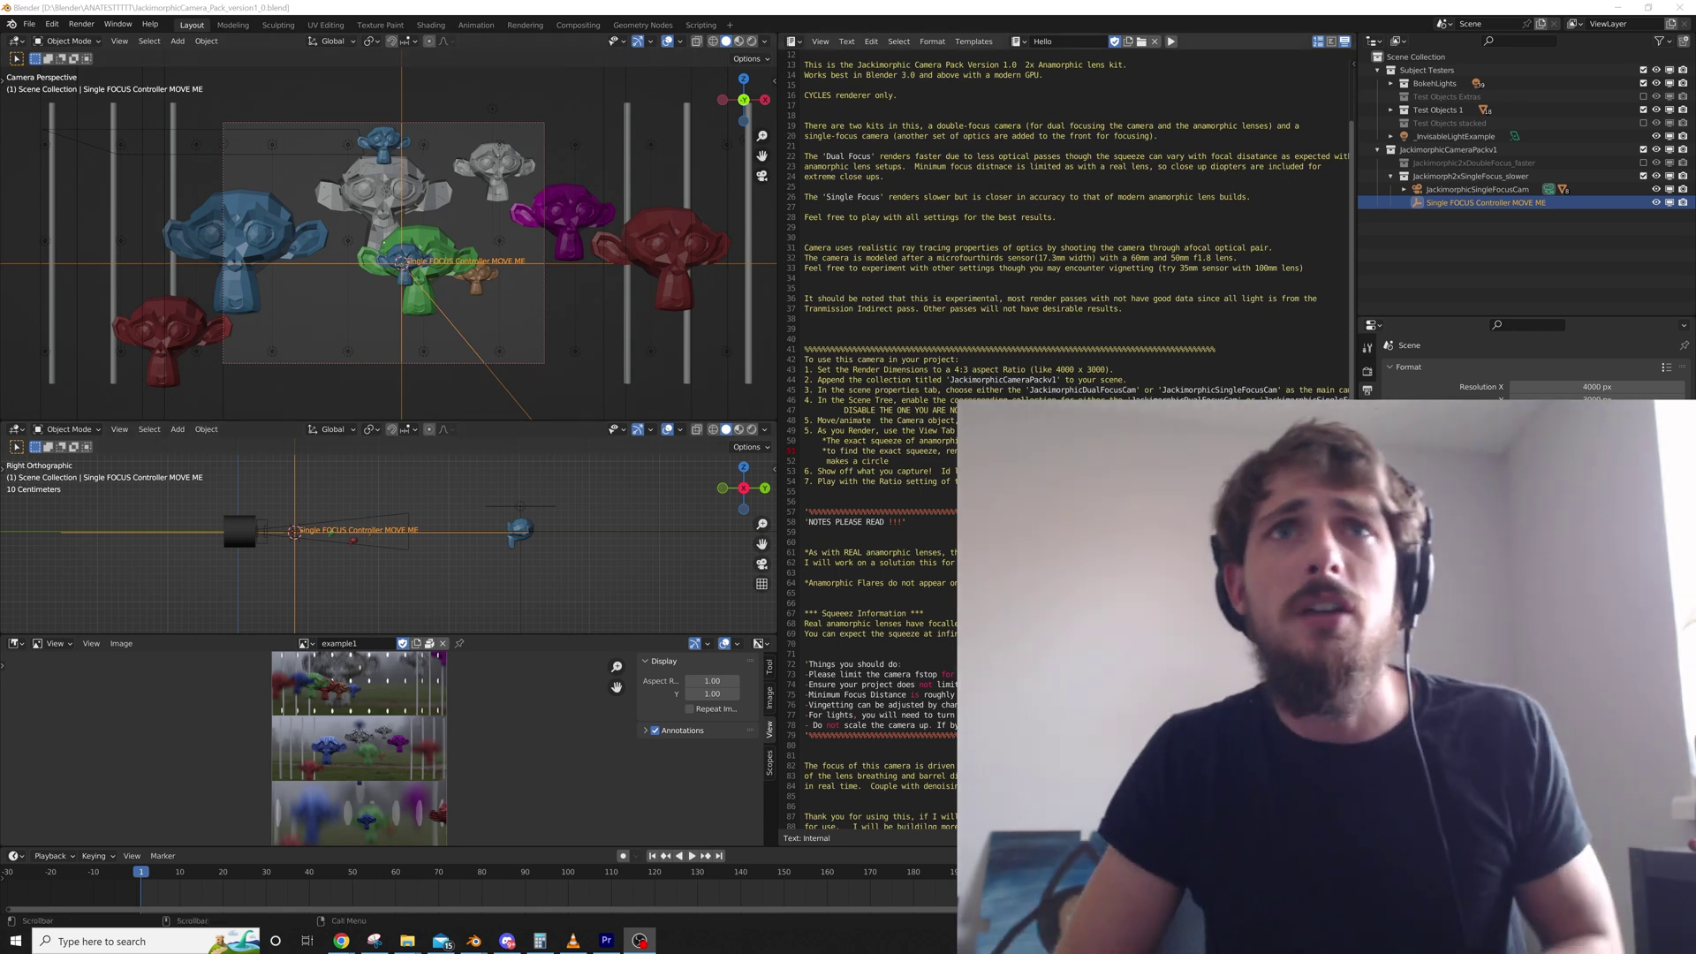
Read through the camera pack's Hello text notes, from the version header to the closing instructions
middle_drag(1066, 221, 1059, 344)
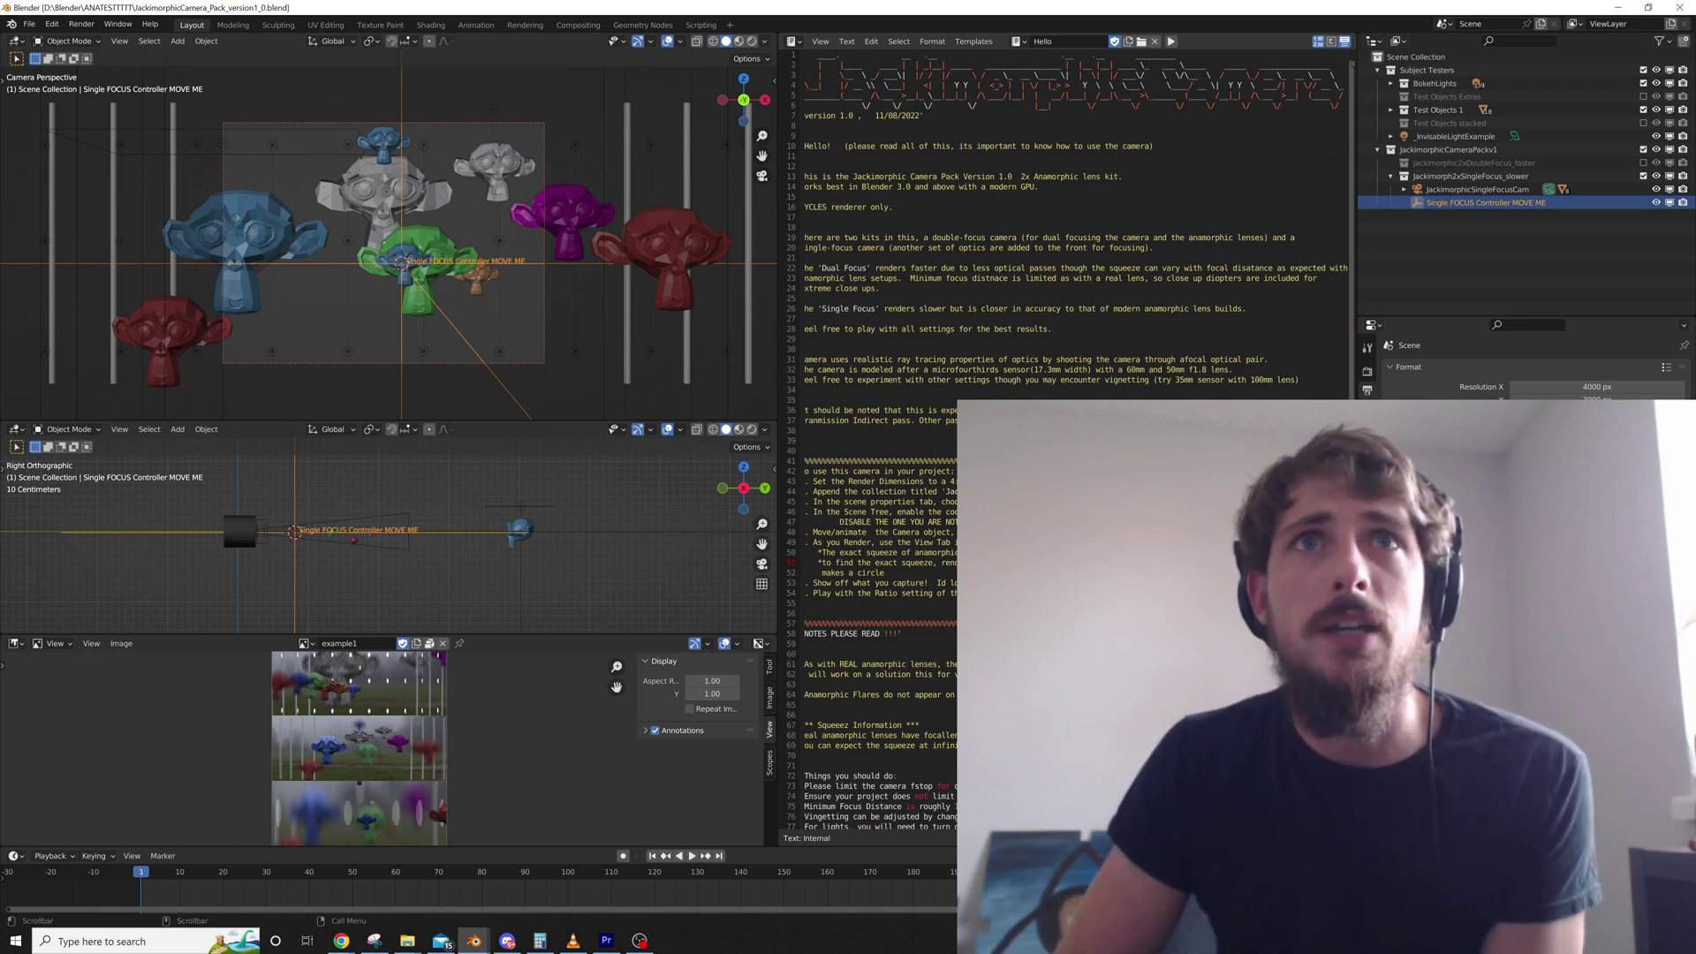
scroll(1350, 221, down, 8)
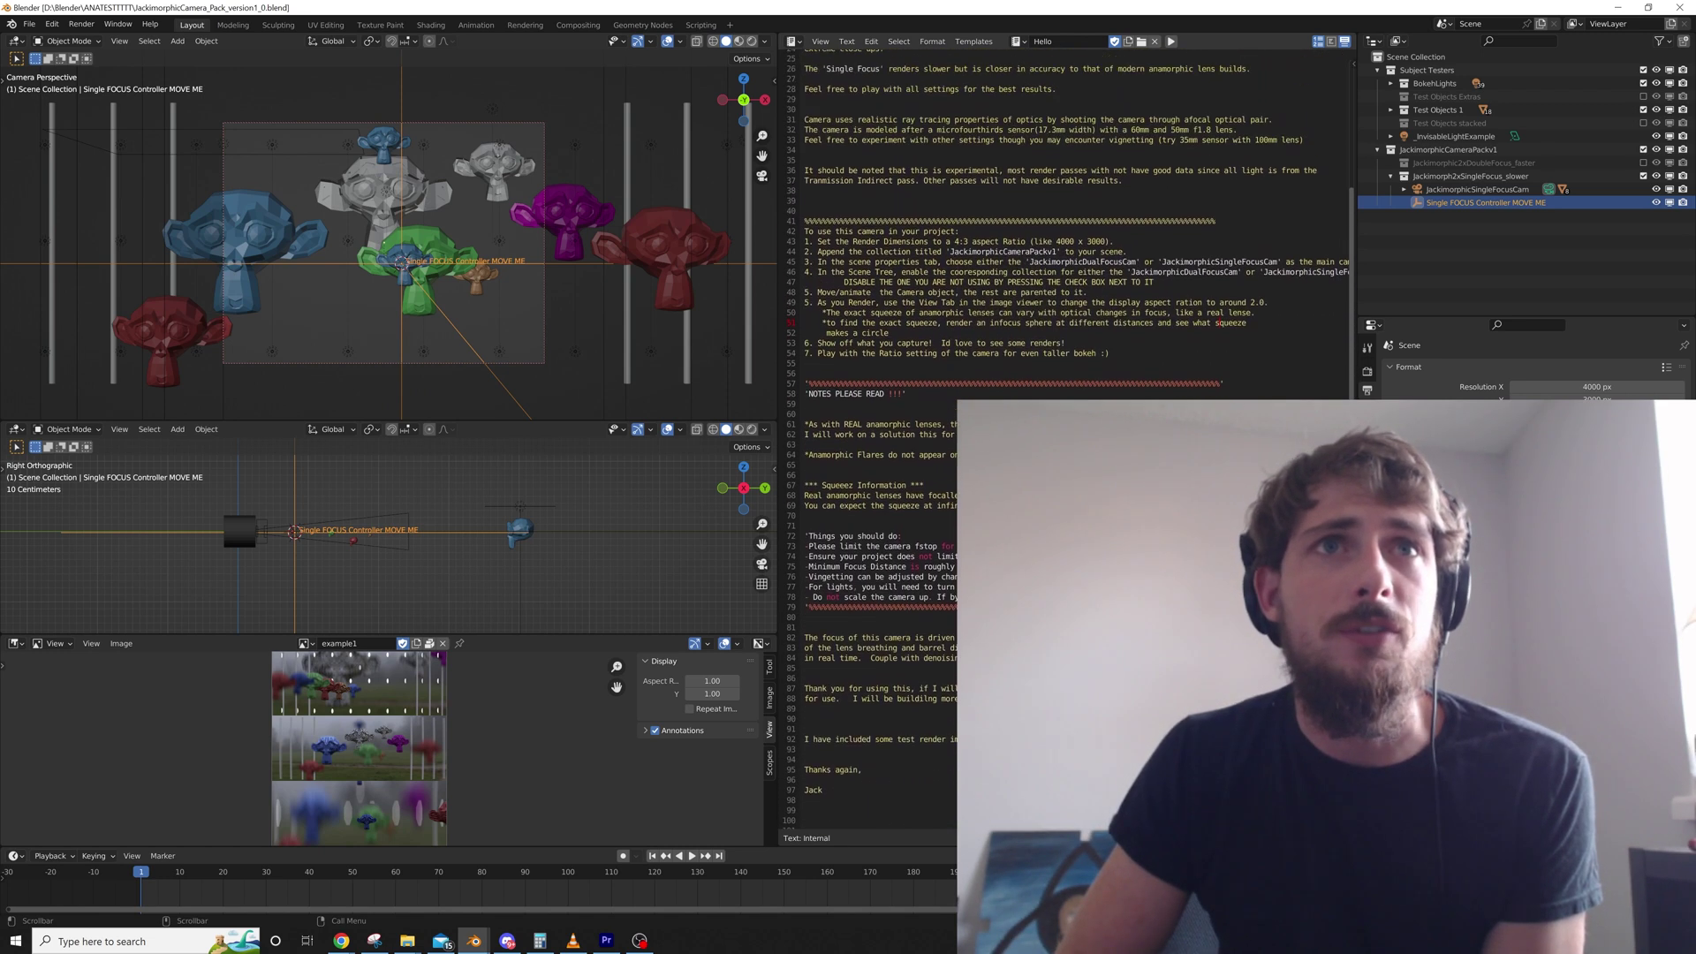
mouse_move(1149, 513)
middle_down()
mouse_move(1149, 750)
mouse_move(1149, 488)
middle_up()
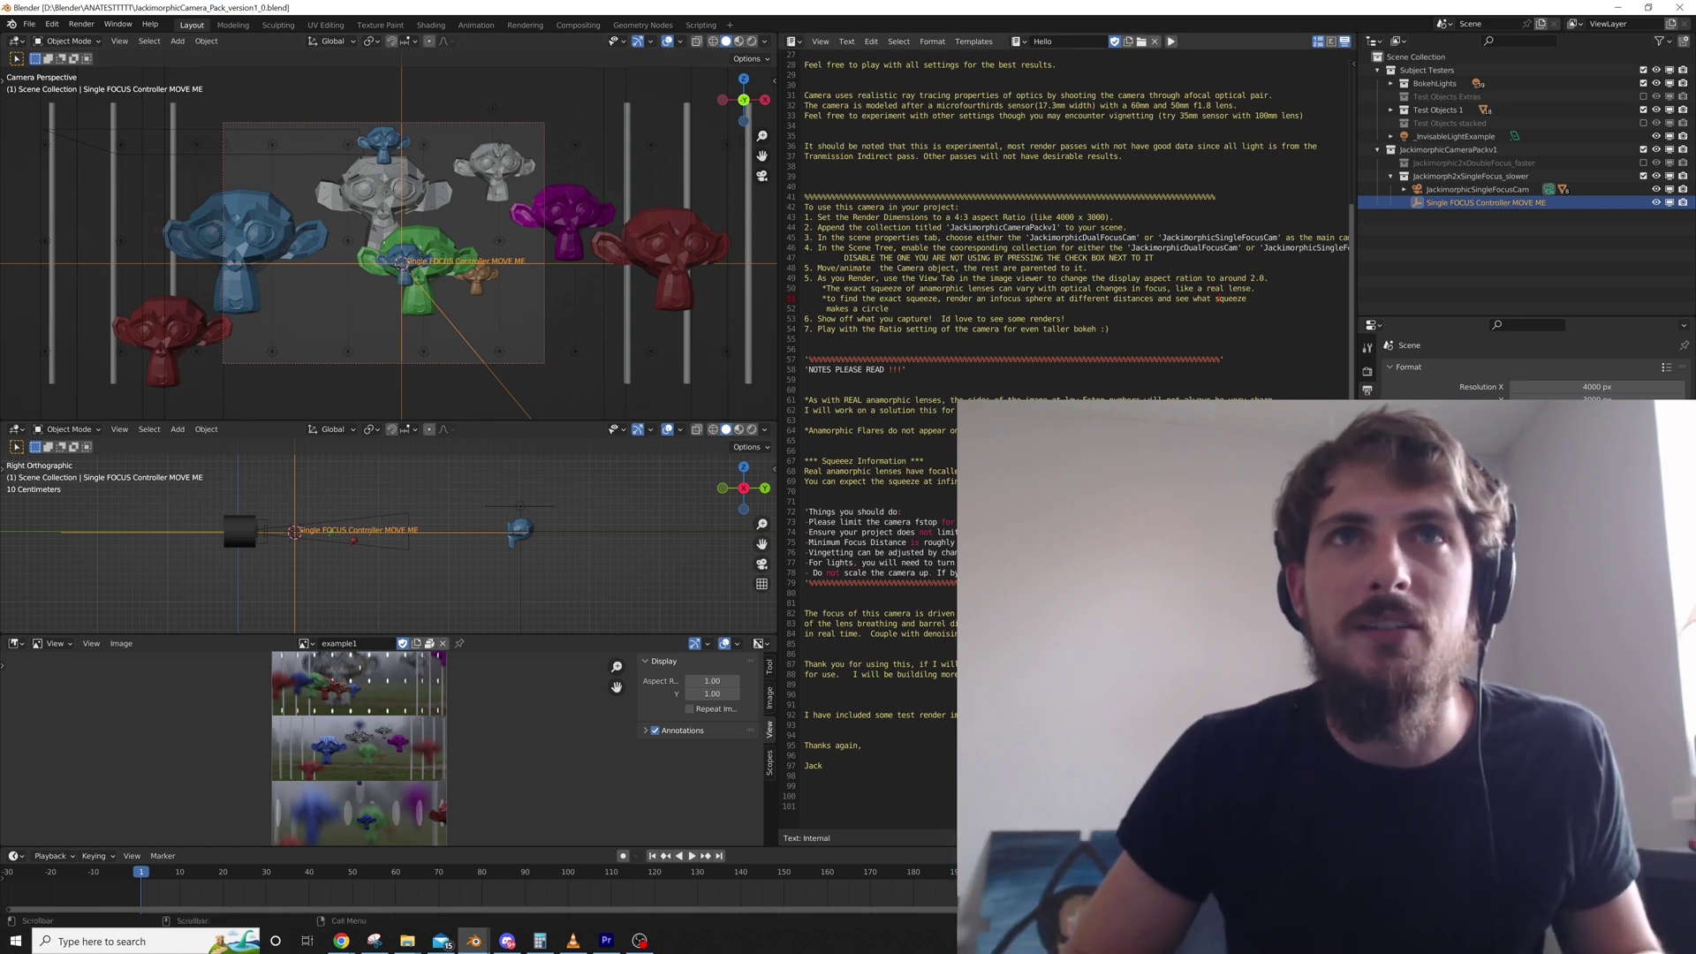
scroll(1060, 265, up, 9)
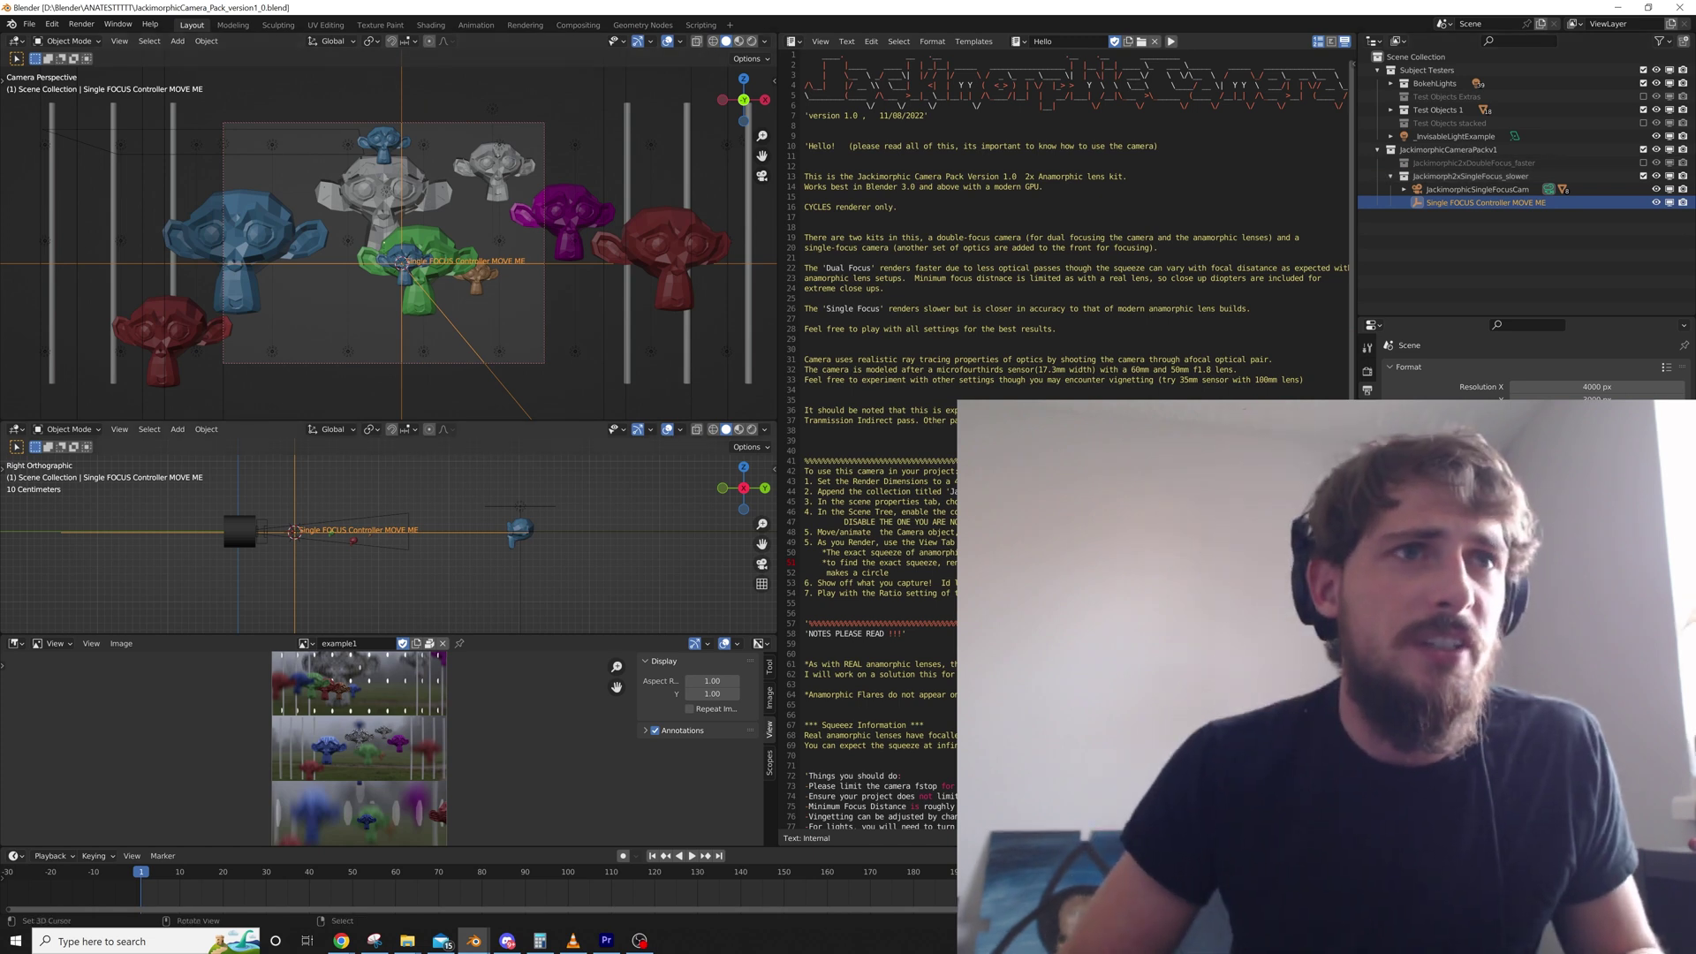
Enlarge the side-view 3D viewport and show the camera rig in a perspective view centered on the focus controller
drag(530, 634, 530, 658)
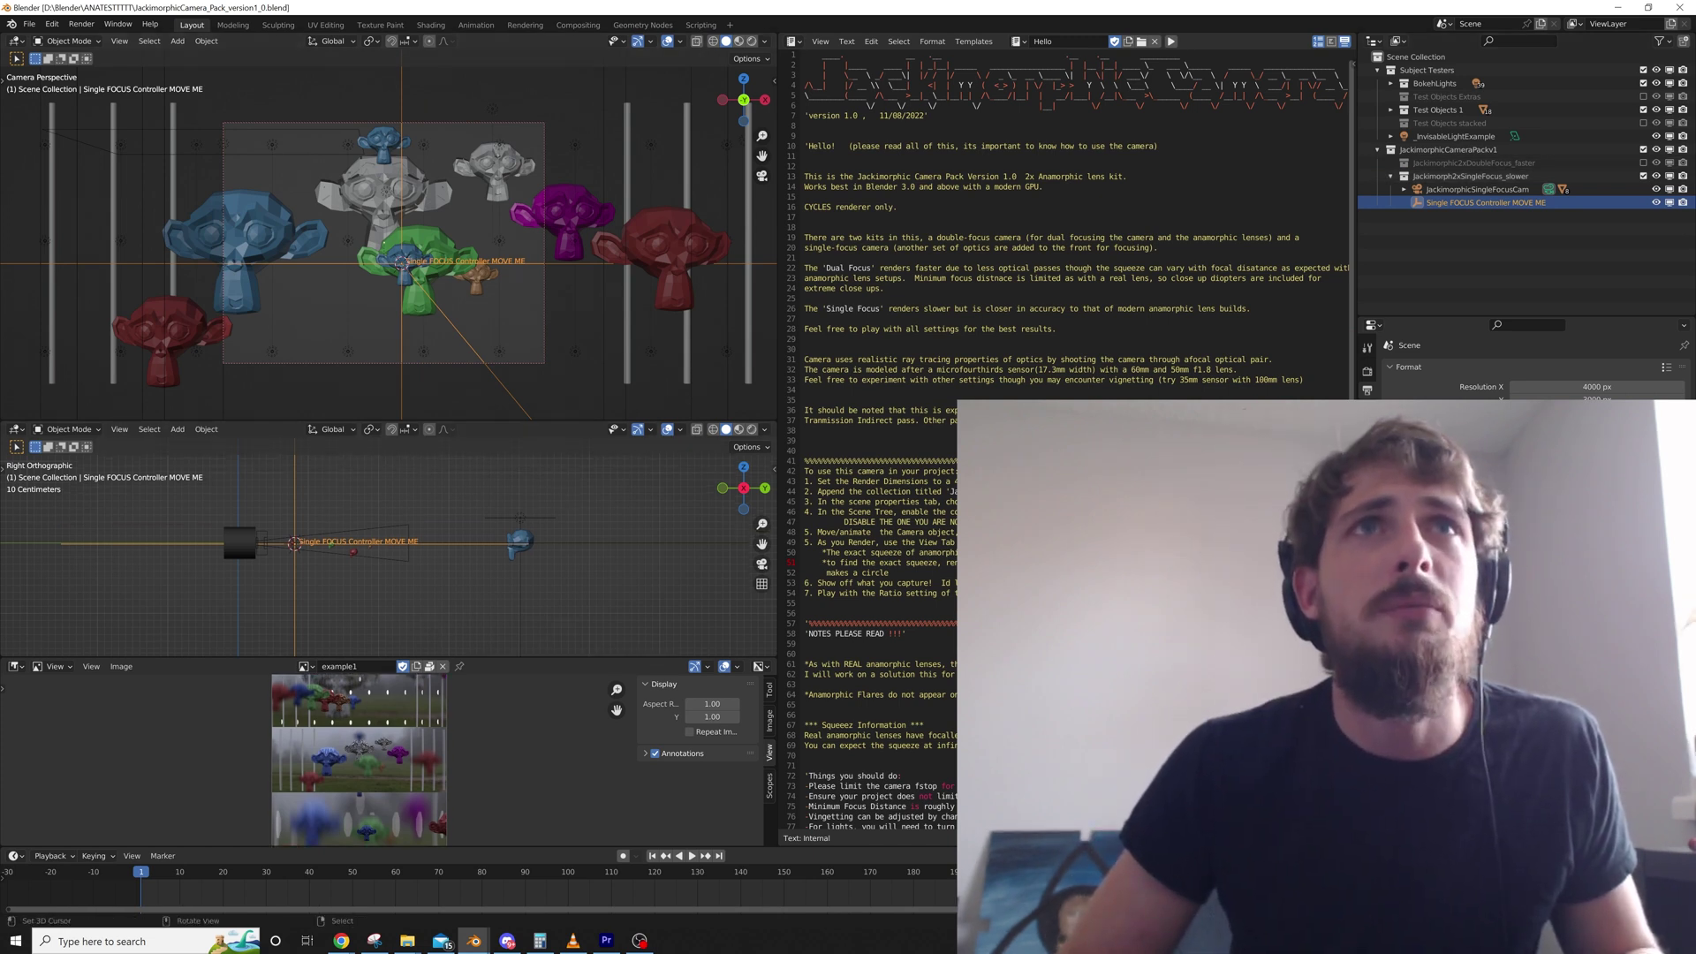
drag(780, 265, 978, 265)
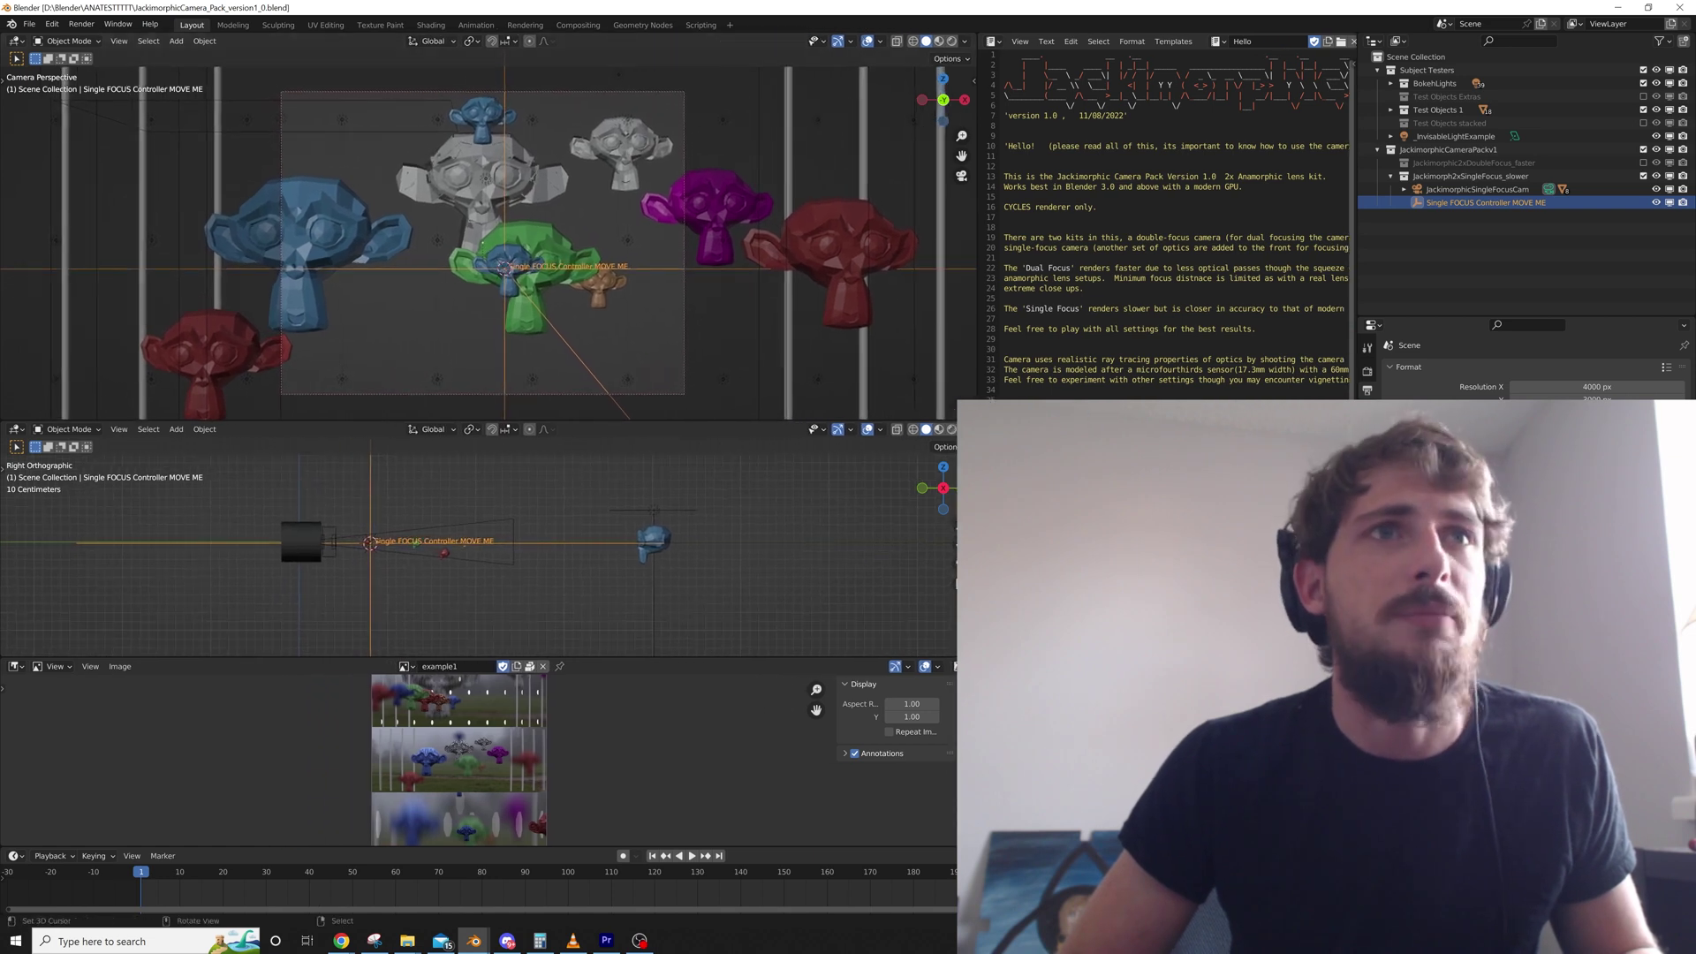
drag(618, 421, 619, 228)
middle_drag(565, 397, 672, 471)
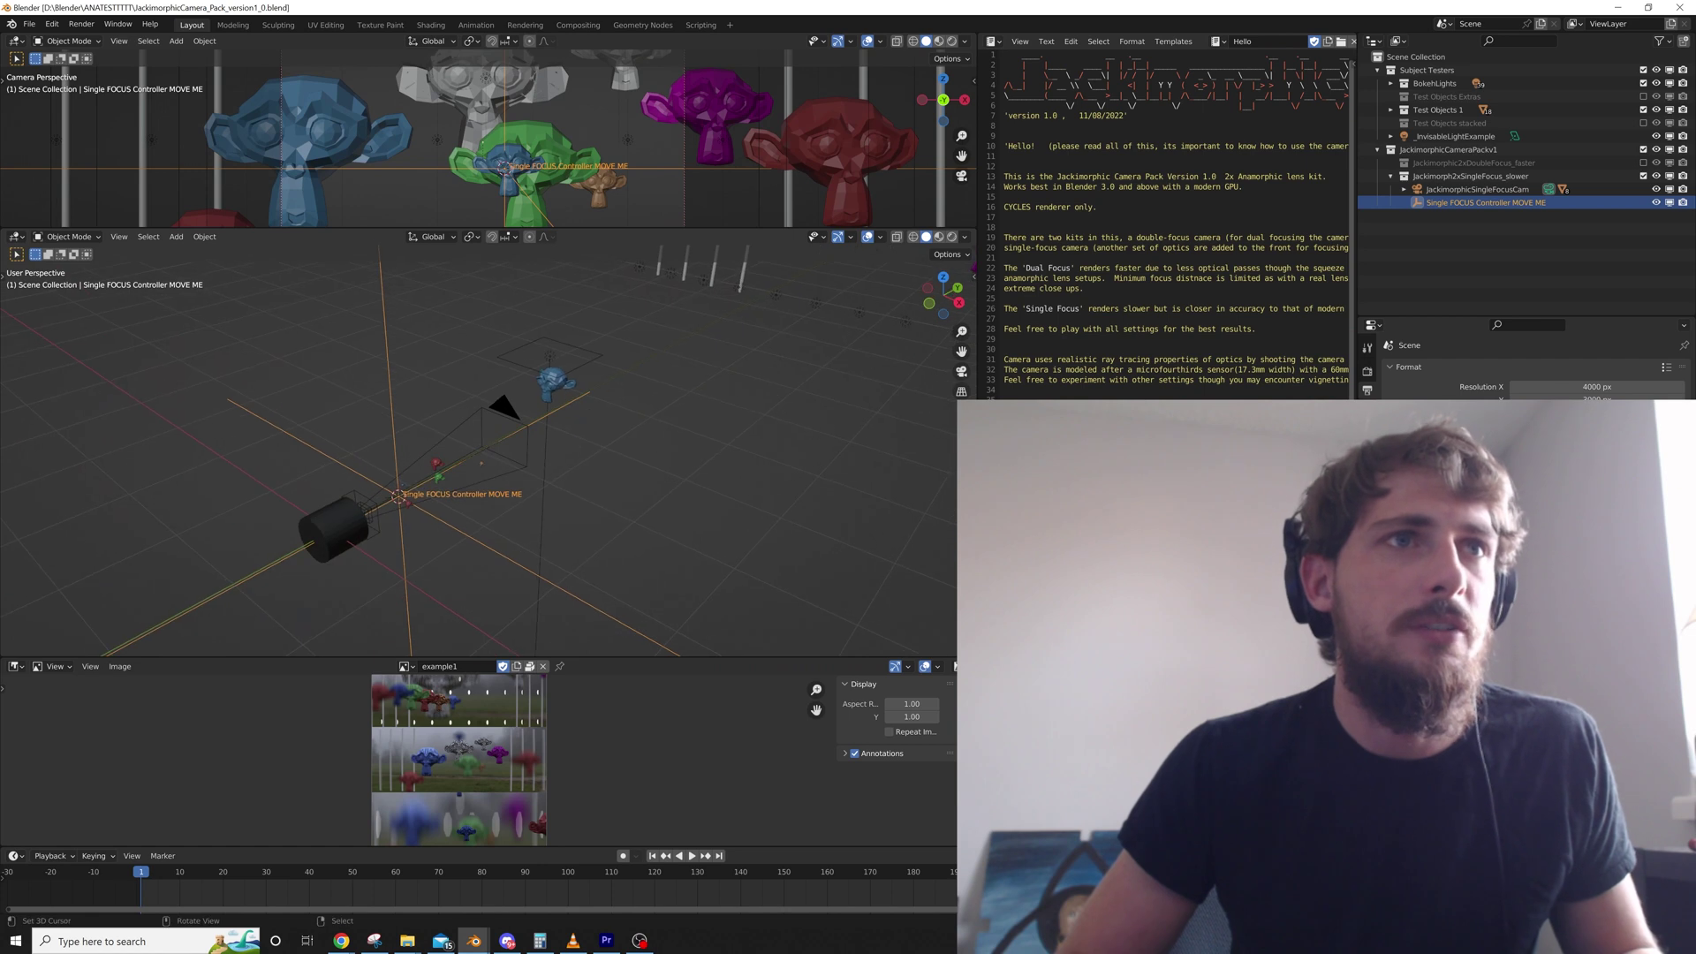
key(KP_Decimal)
scroll(489, 451, up, 6)
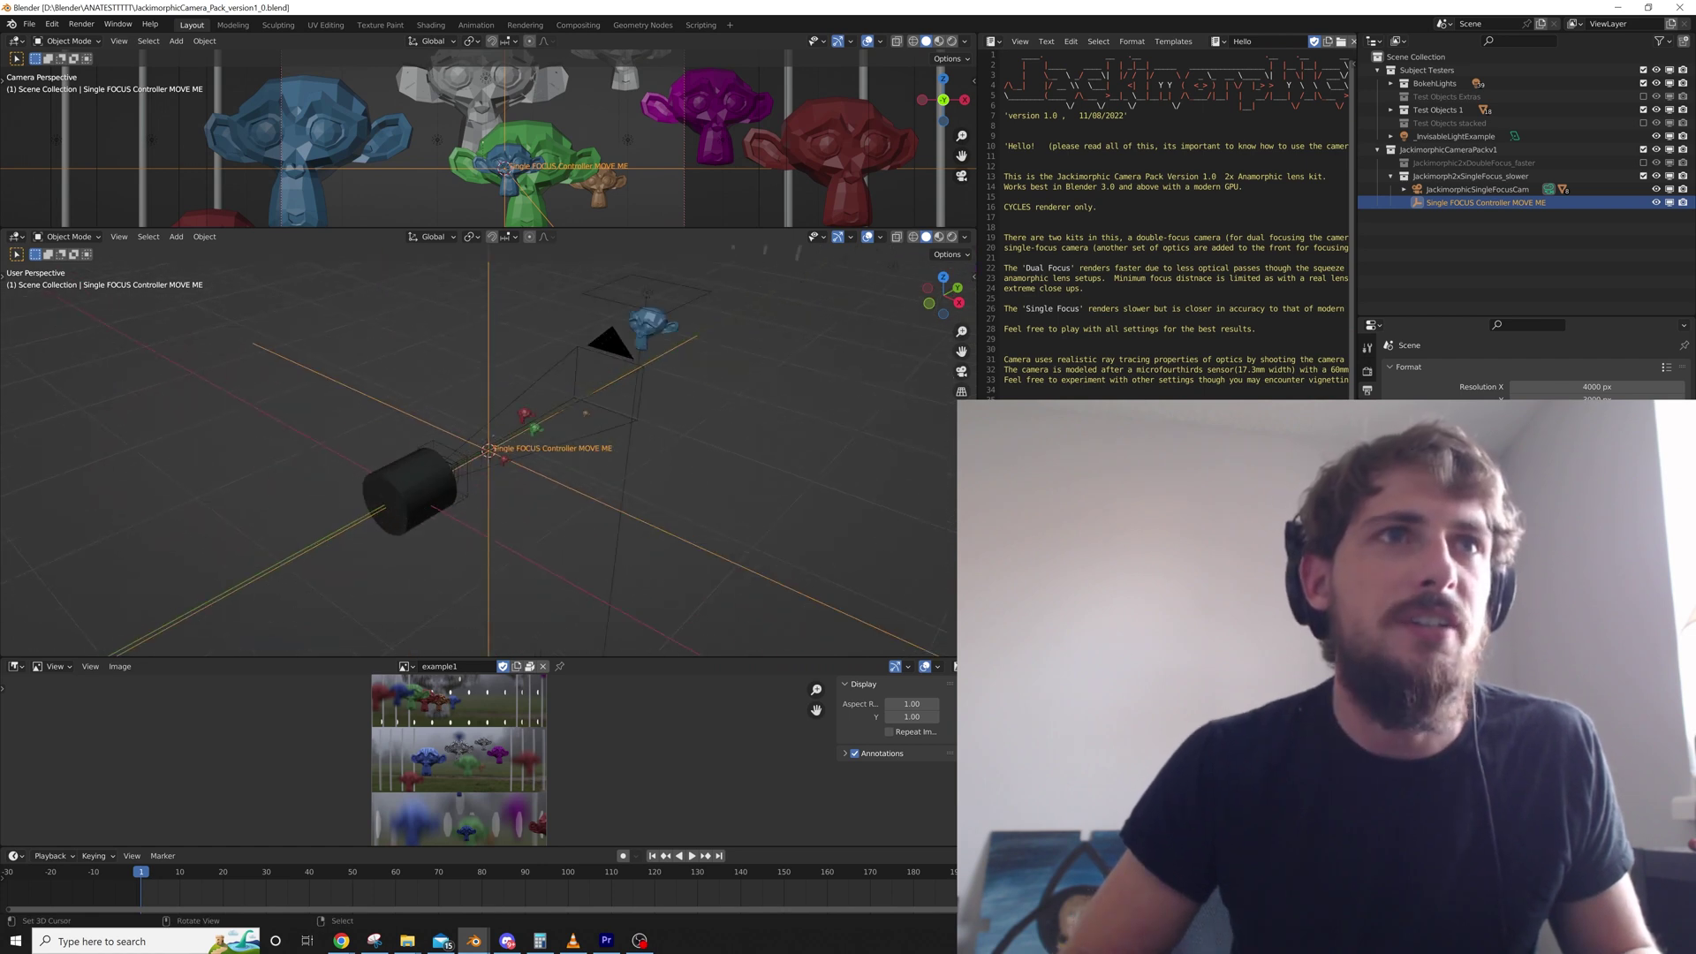
Move the Single FOCUS Controller freely by about 0.58 m in X, 1.11 m in Y and 0.75 m in Z
key(g)
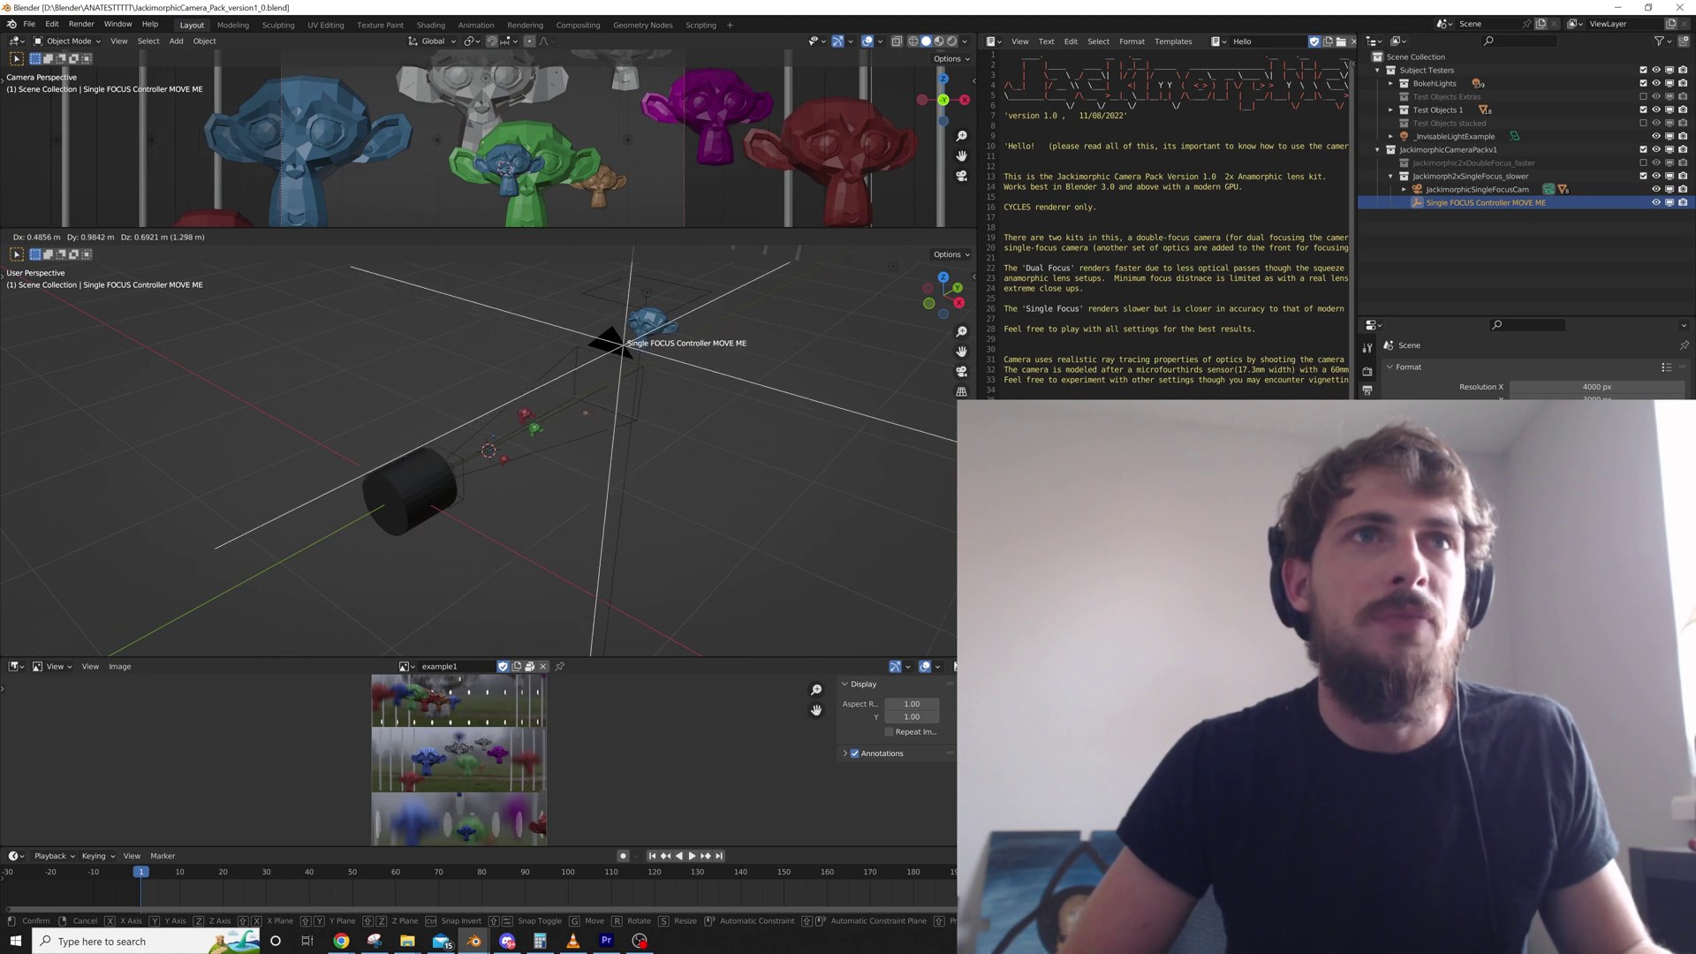
click(638, 337)
middle_drag(638, 337, 546, 271)
scroll(546, 271, up, 4)
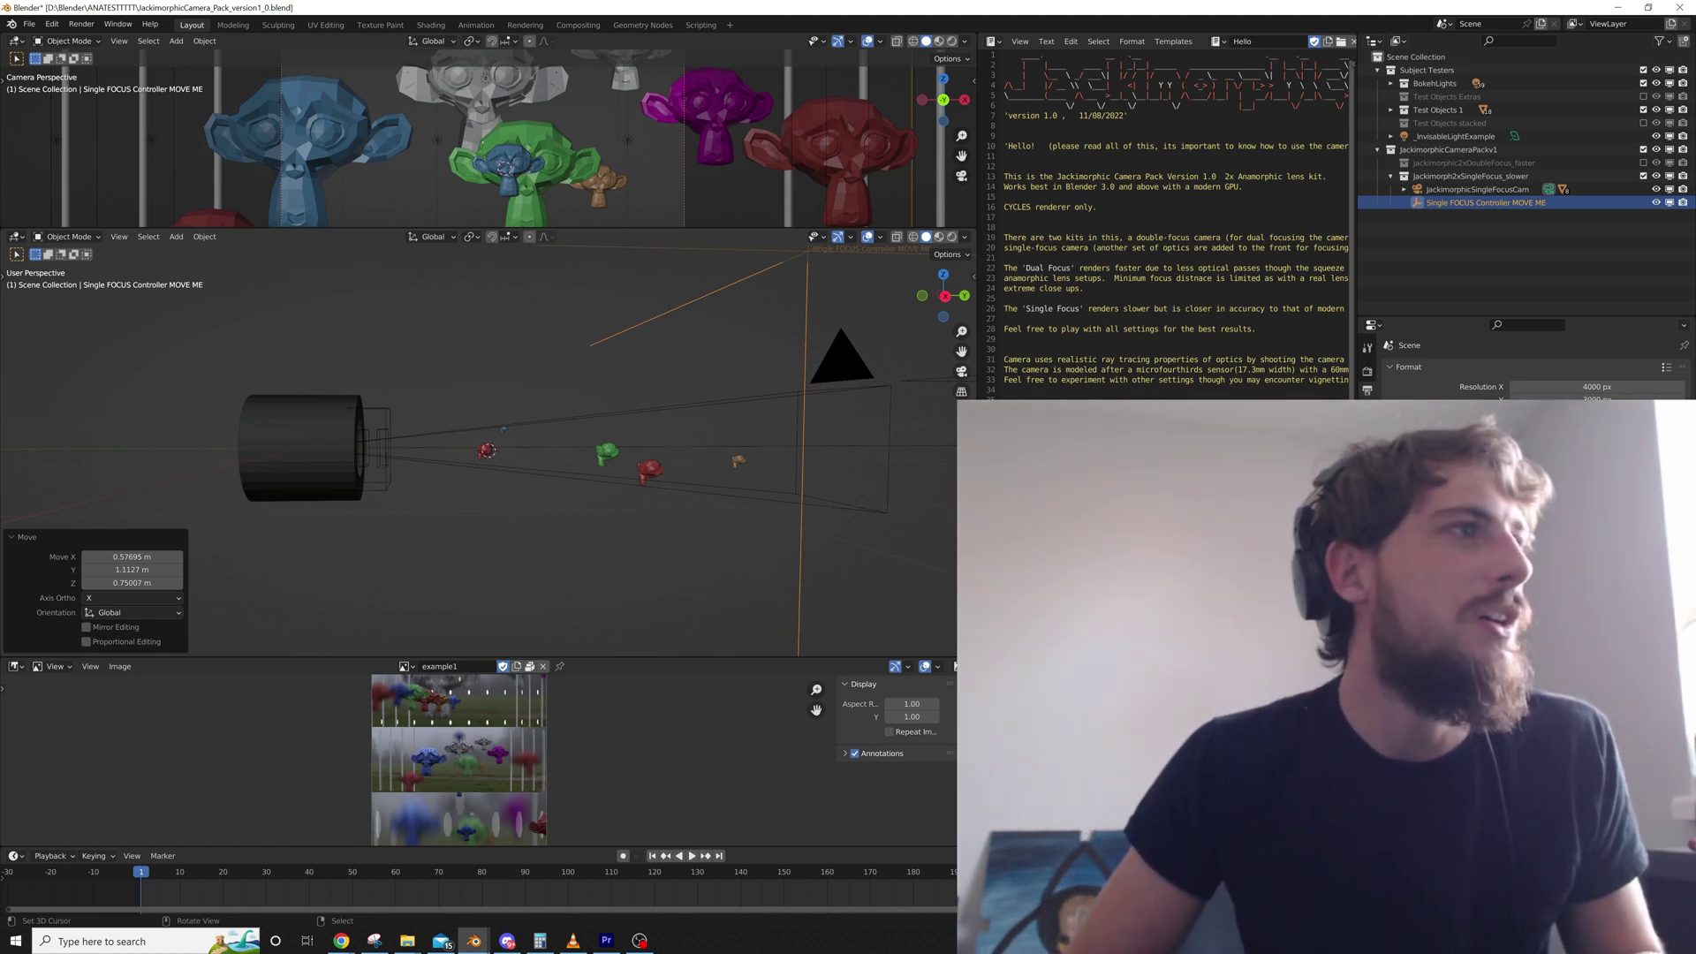
mouse_move(530, 442)
middle_down()
mouse_move(614, 431)
mouse_move(523, 416)
middle_up()
key(g)
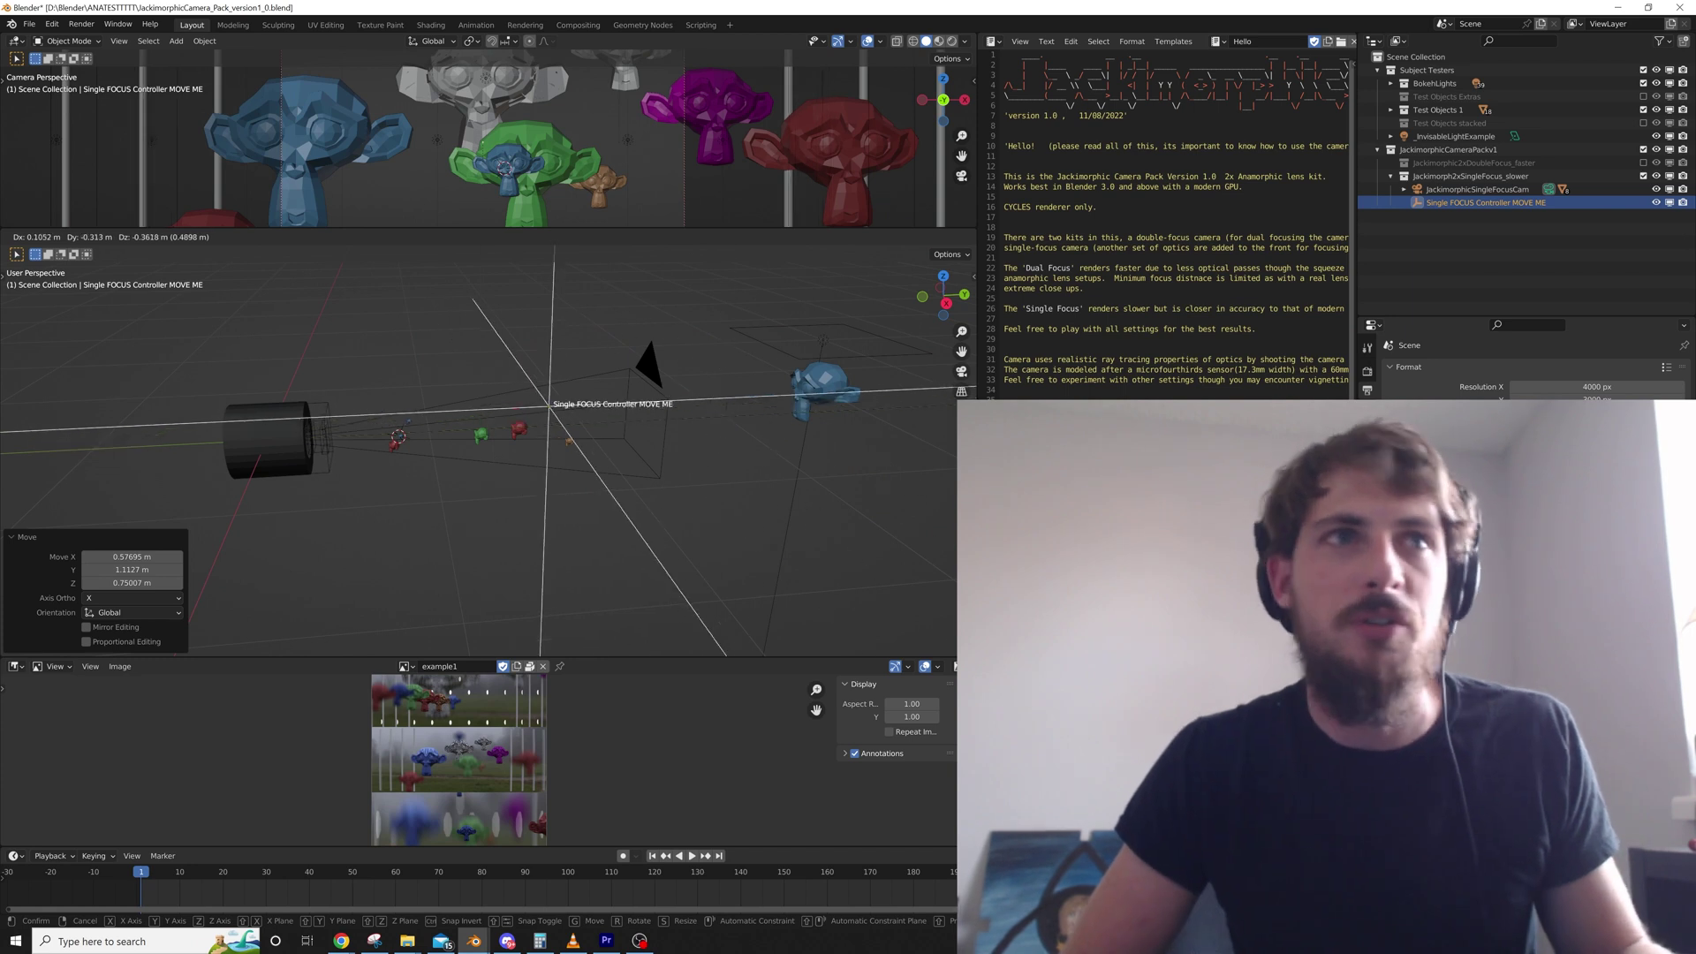
key(Escape)
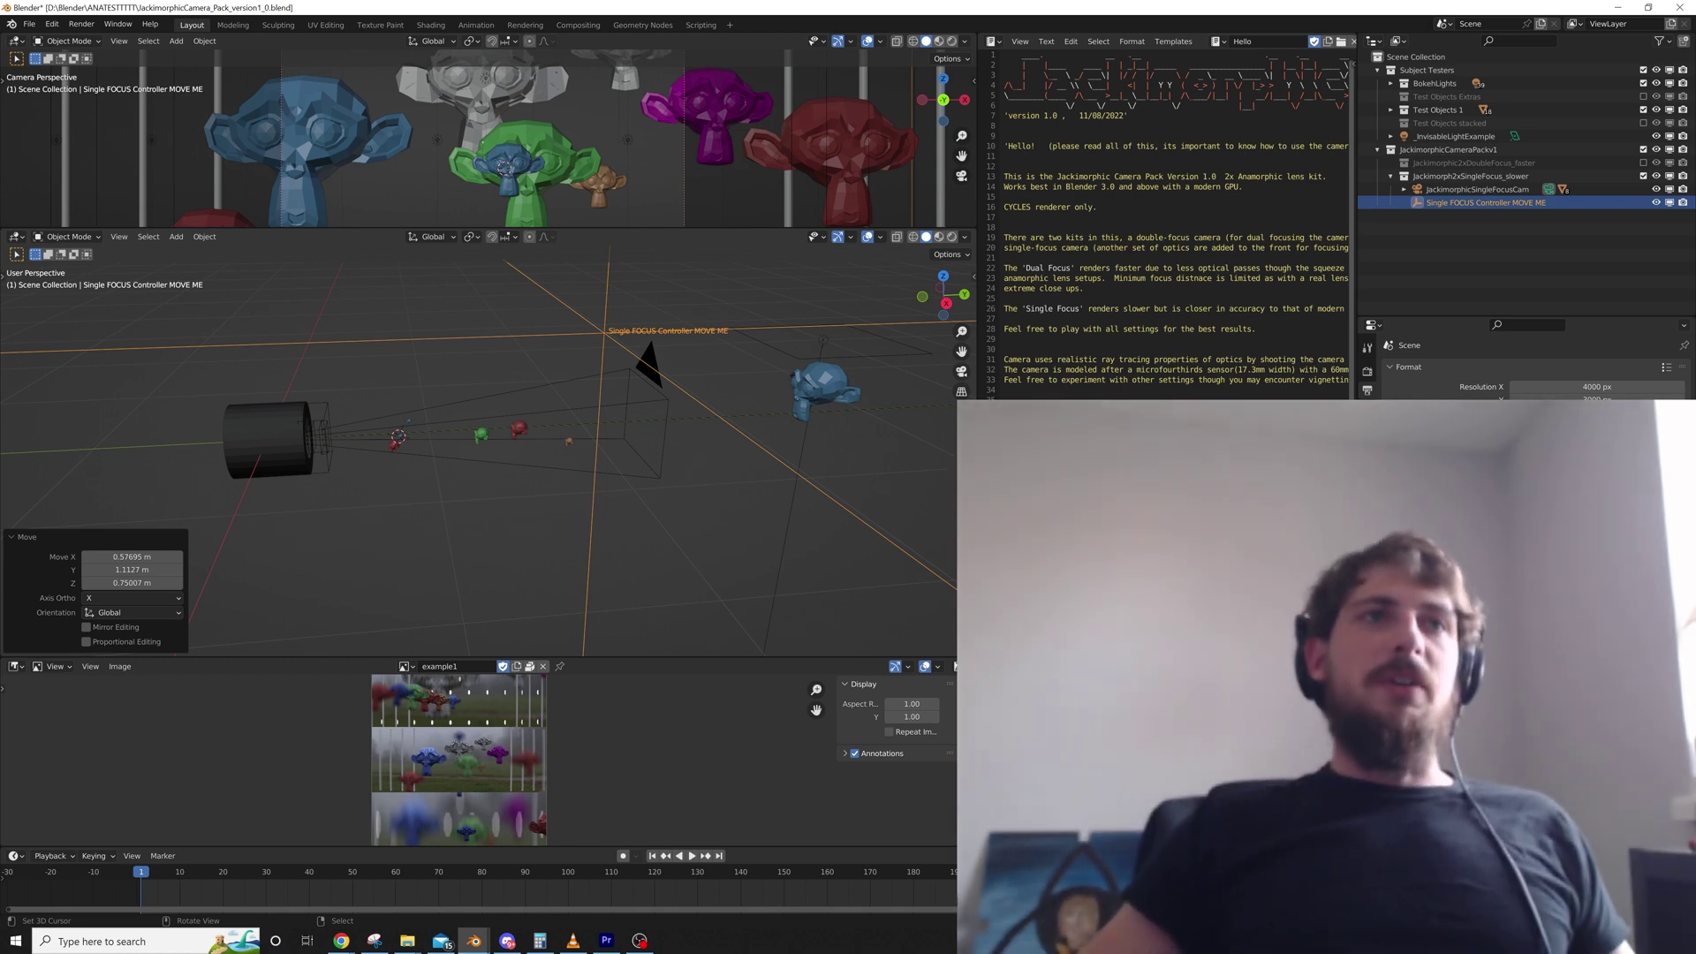
Reposition the focus controller near the camera's line of sight, finishing with a move of about -0.04 m in X, 0.31 m in Y and -0.57 m in Z
scroll(488, 441, up, 3)
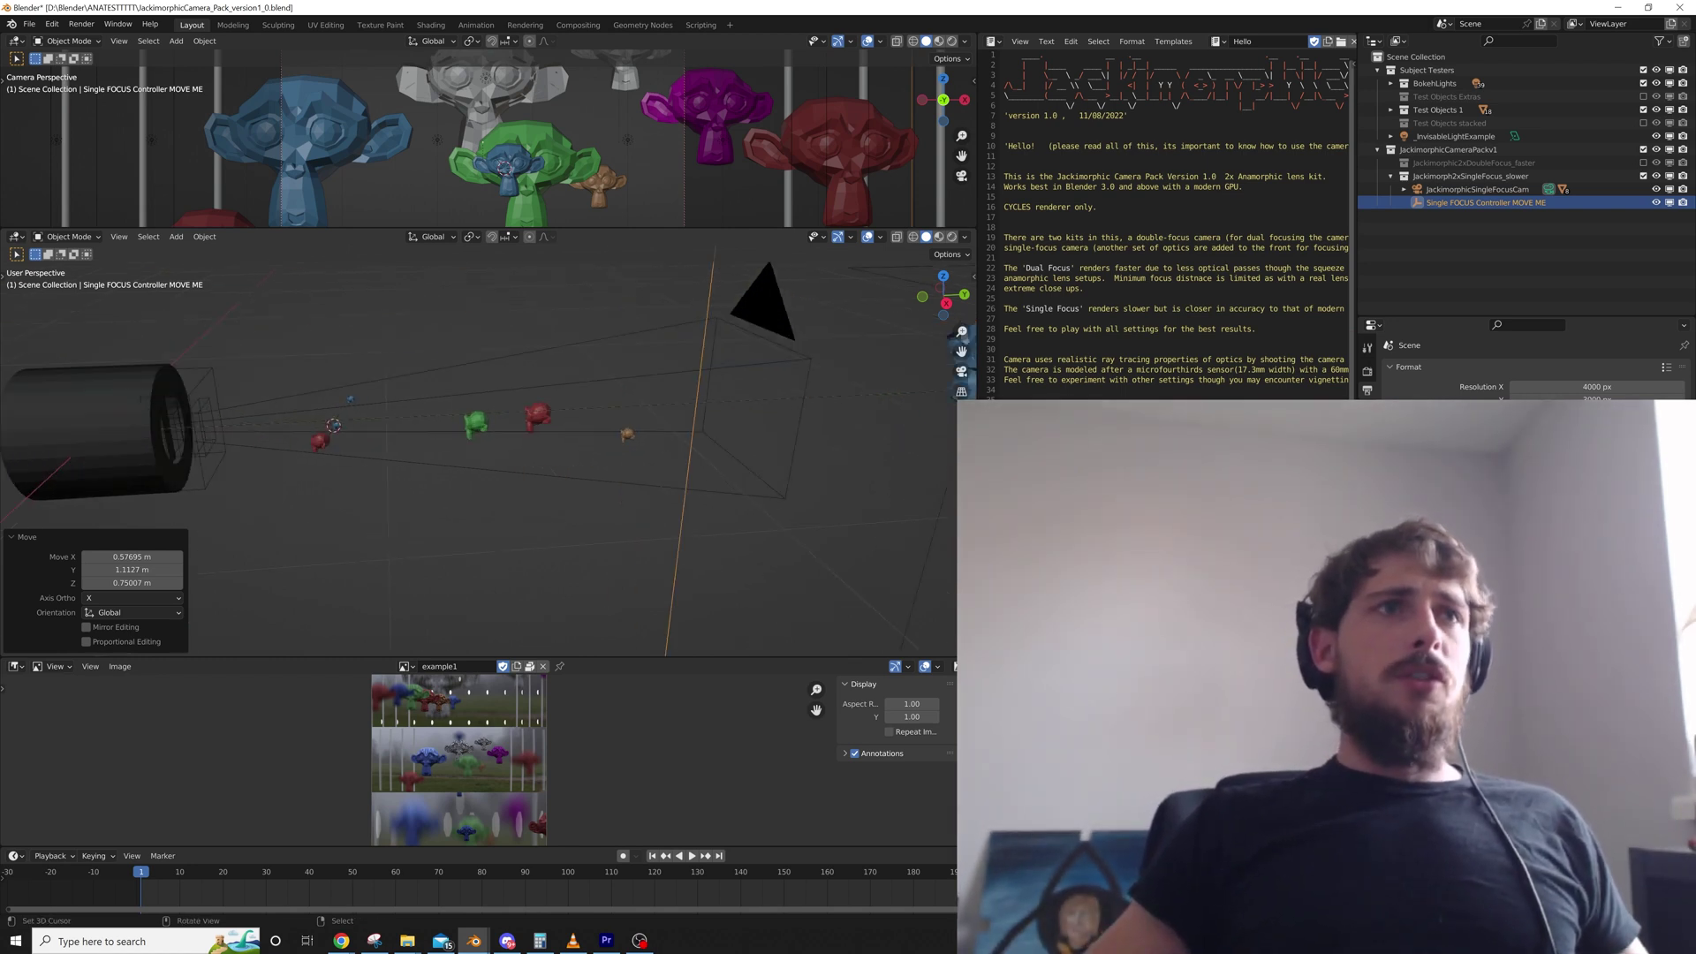
middle_drag(489, 442, 575, 433)
middle_drag(397, 450, 380, 455)
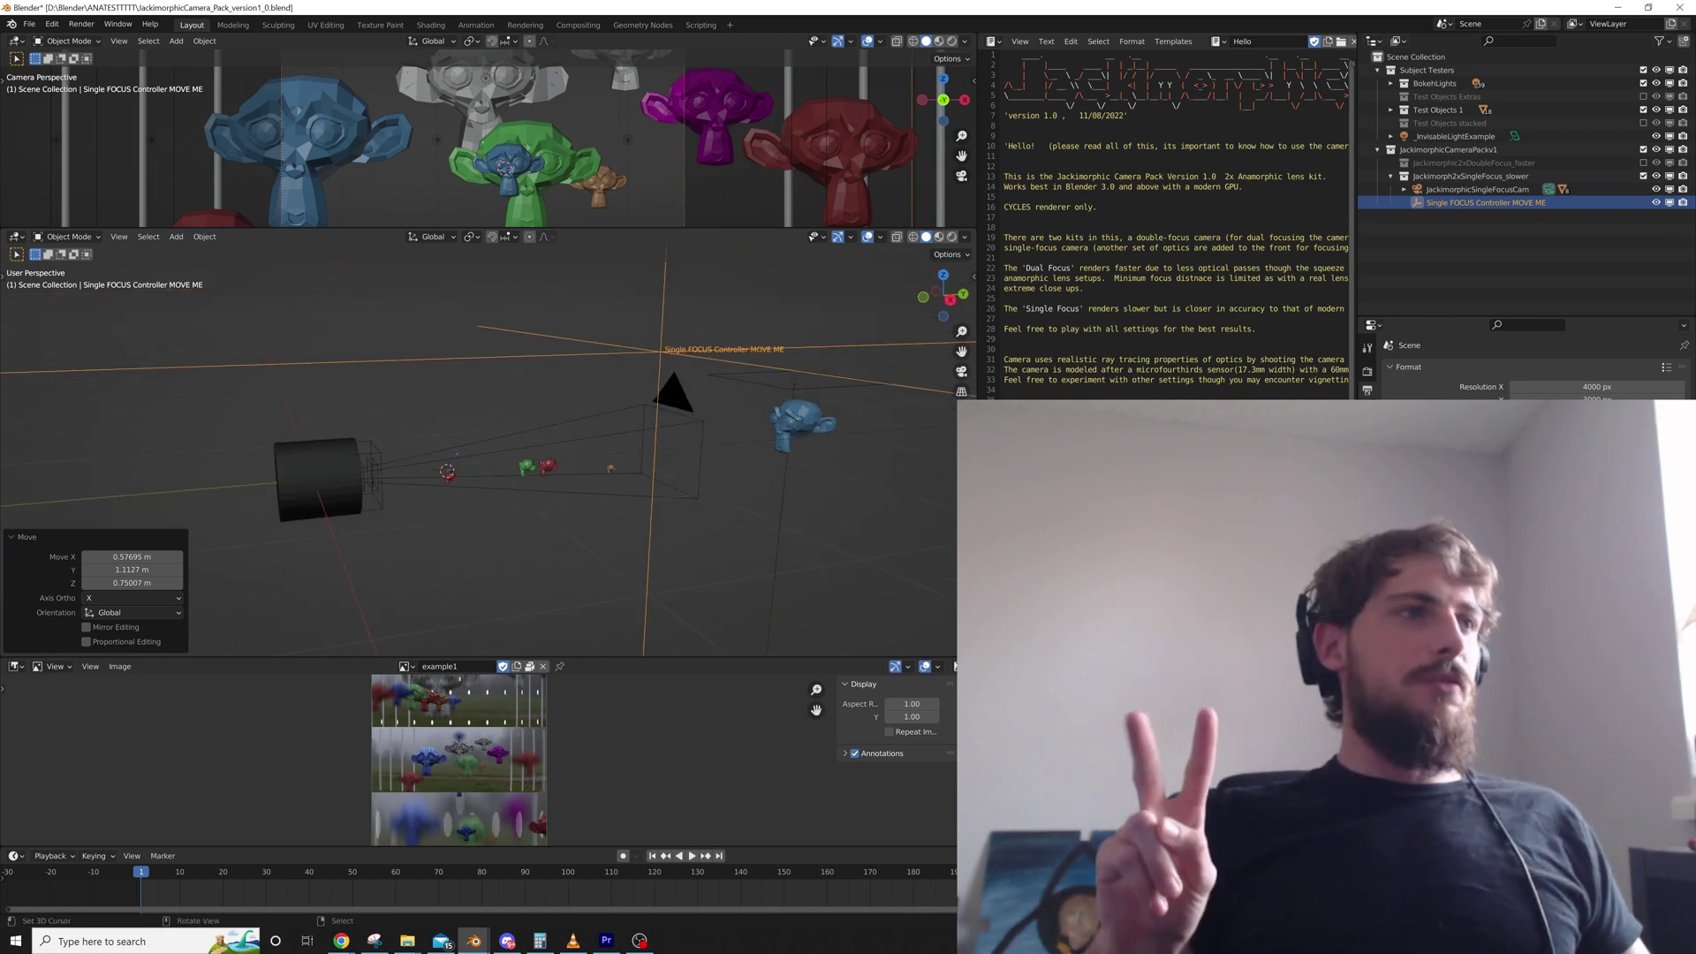
middle_drag(477, 442, 477, 358)
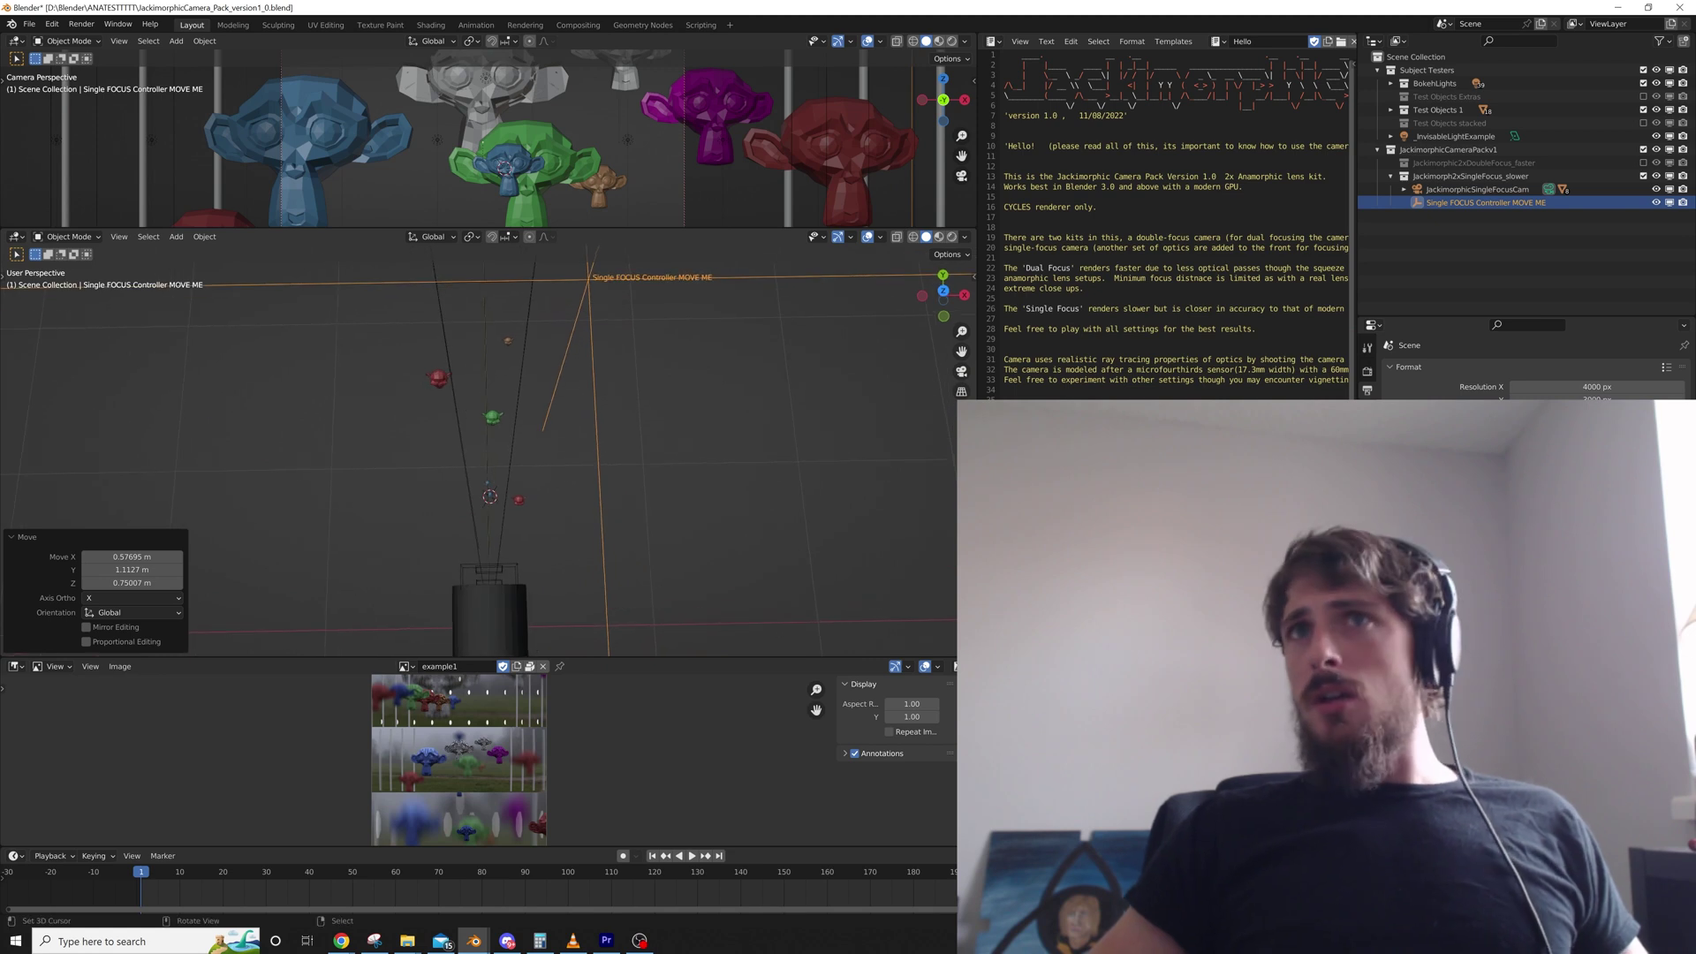
key(g)
click(474, 350)
middle_drag(474, 350, 283, 212)
key(g)
click(610, 455)
middle_drag(610, 455, 718, 499)
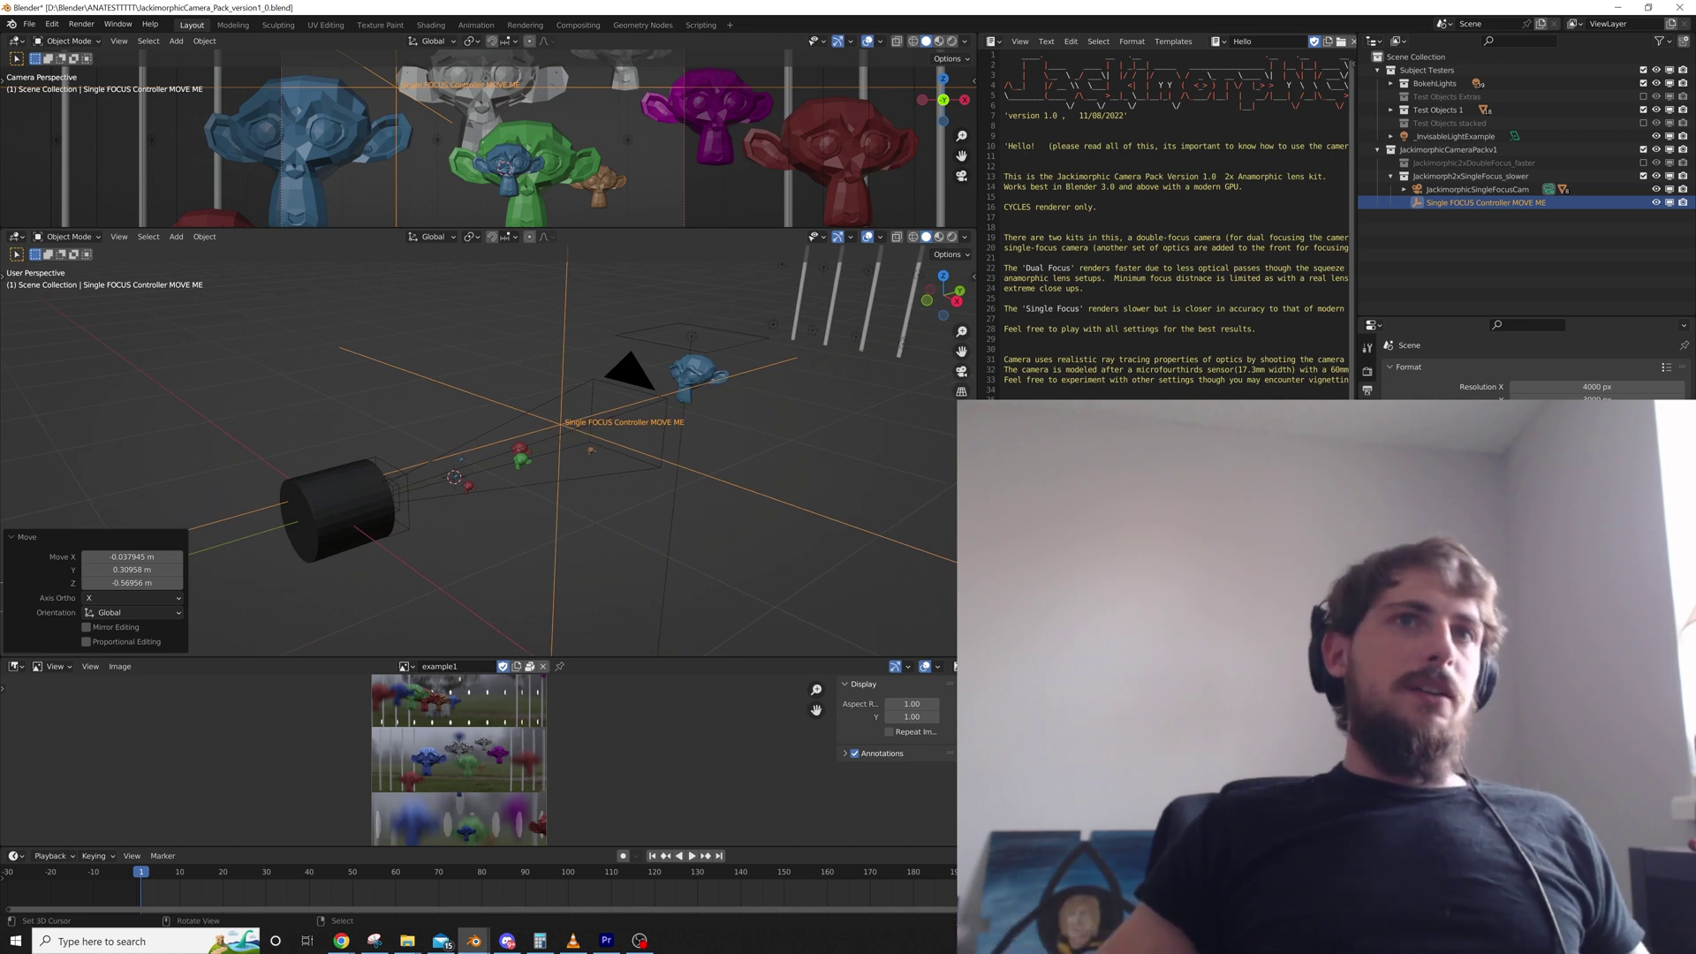
middle_drag(717, 499, 647, 505)
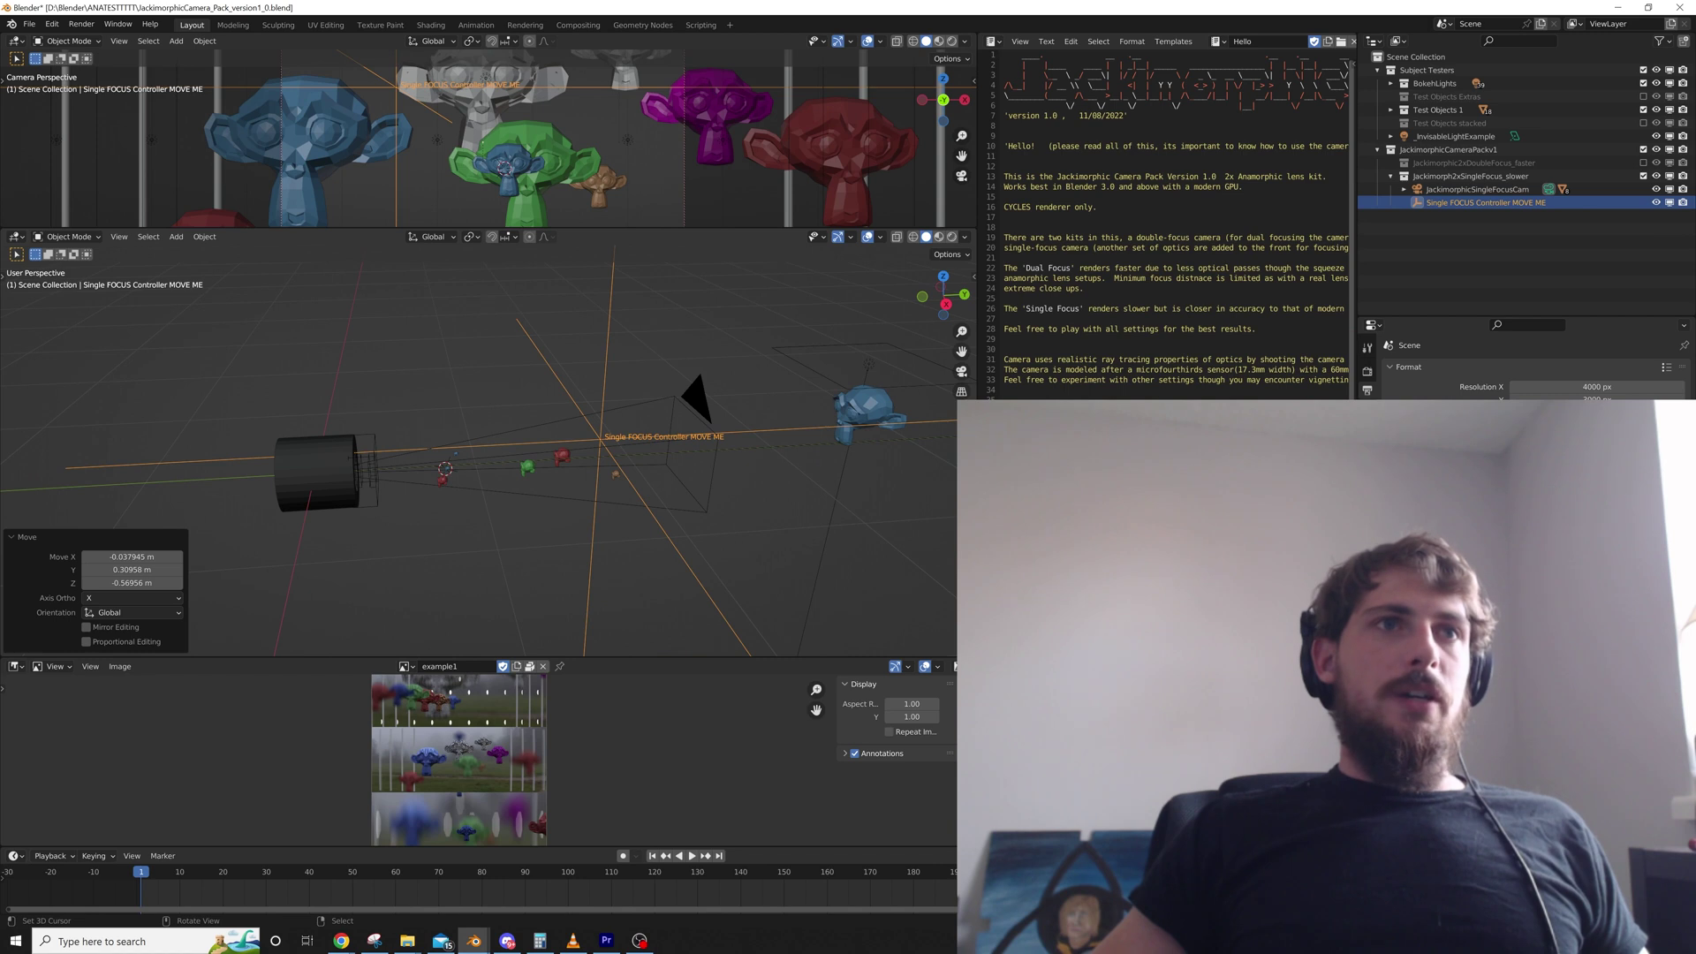
Enable the Test Objects Extras collection and show the enlarged camera viewport in Rendered shading
drag(477, 228, 477, 552)
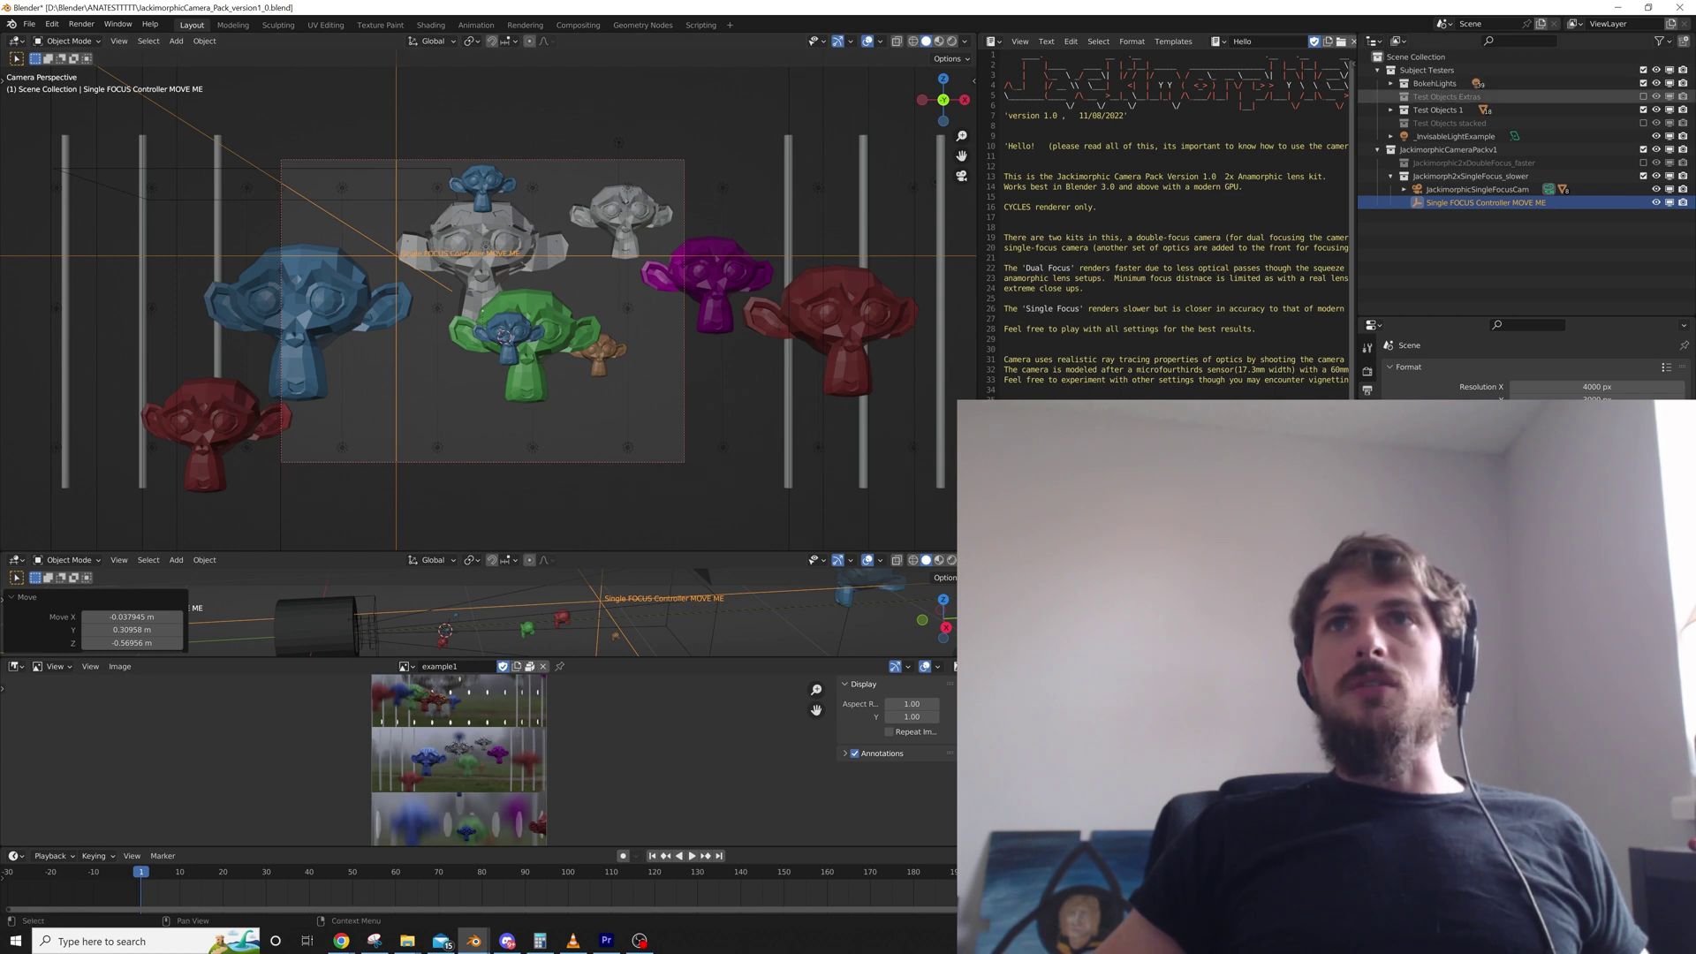
click(1644, 96)
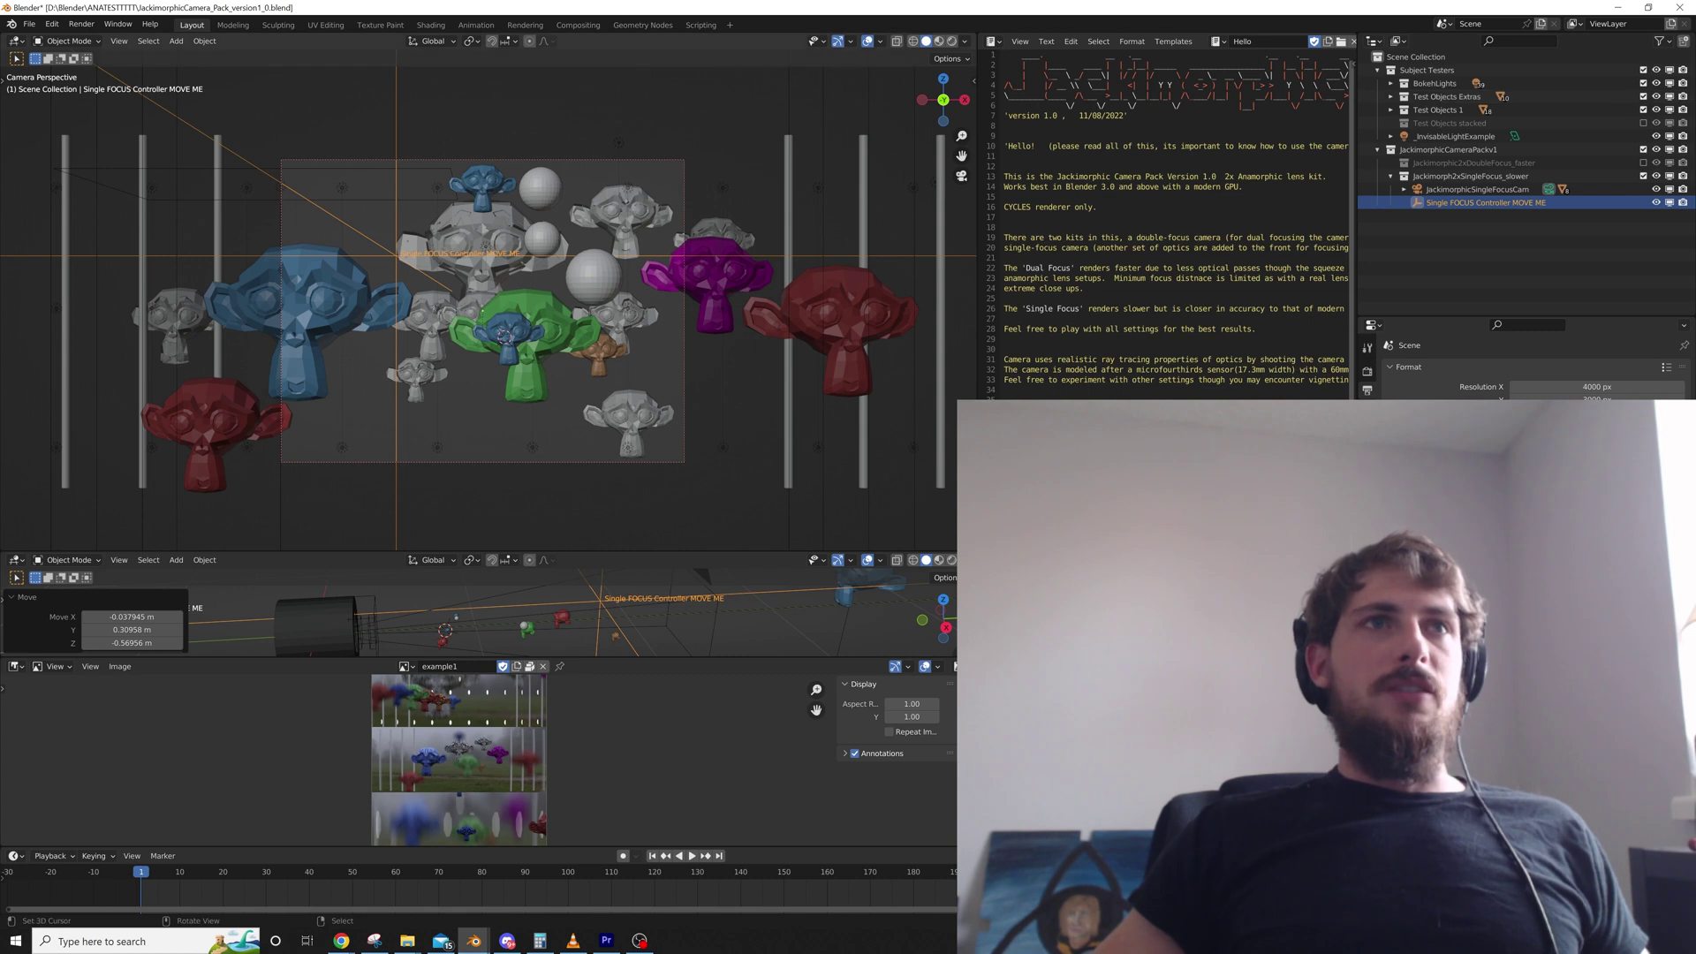
key(z)
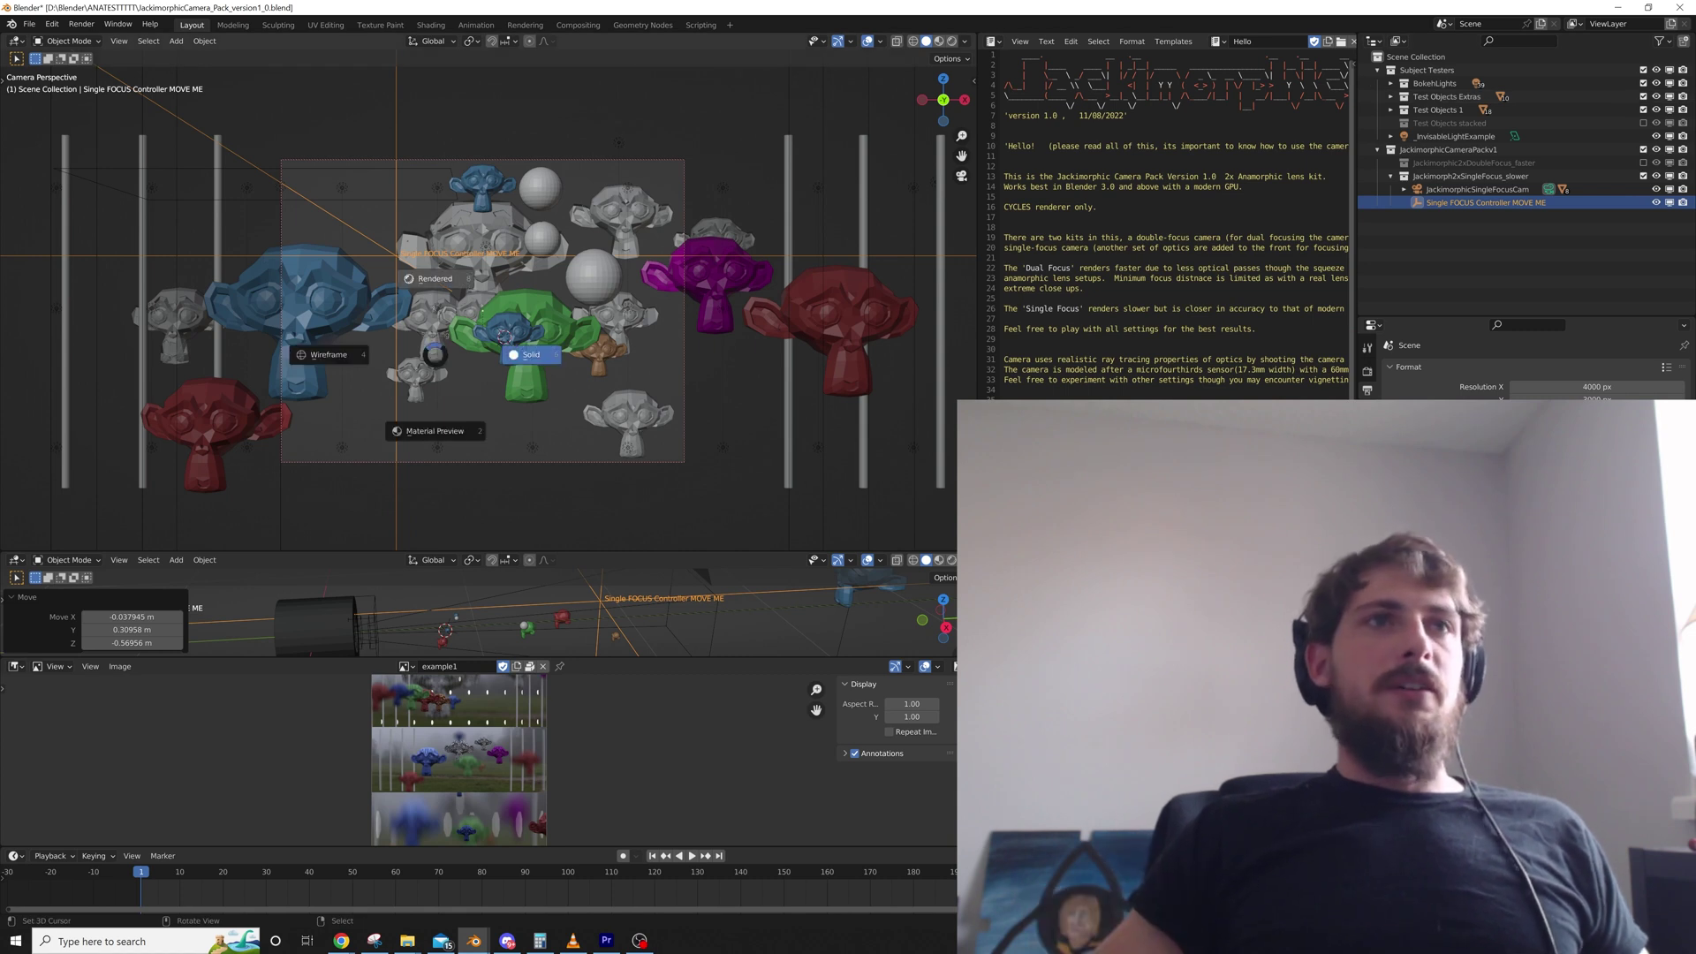
click(435, 280)
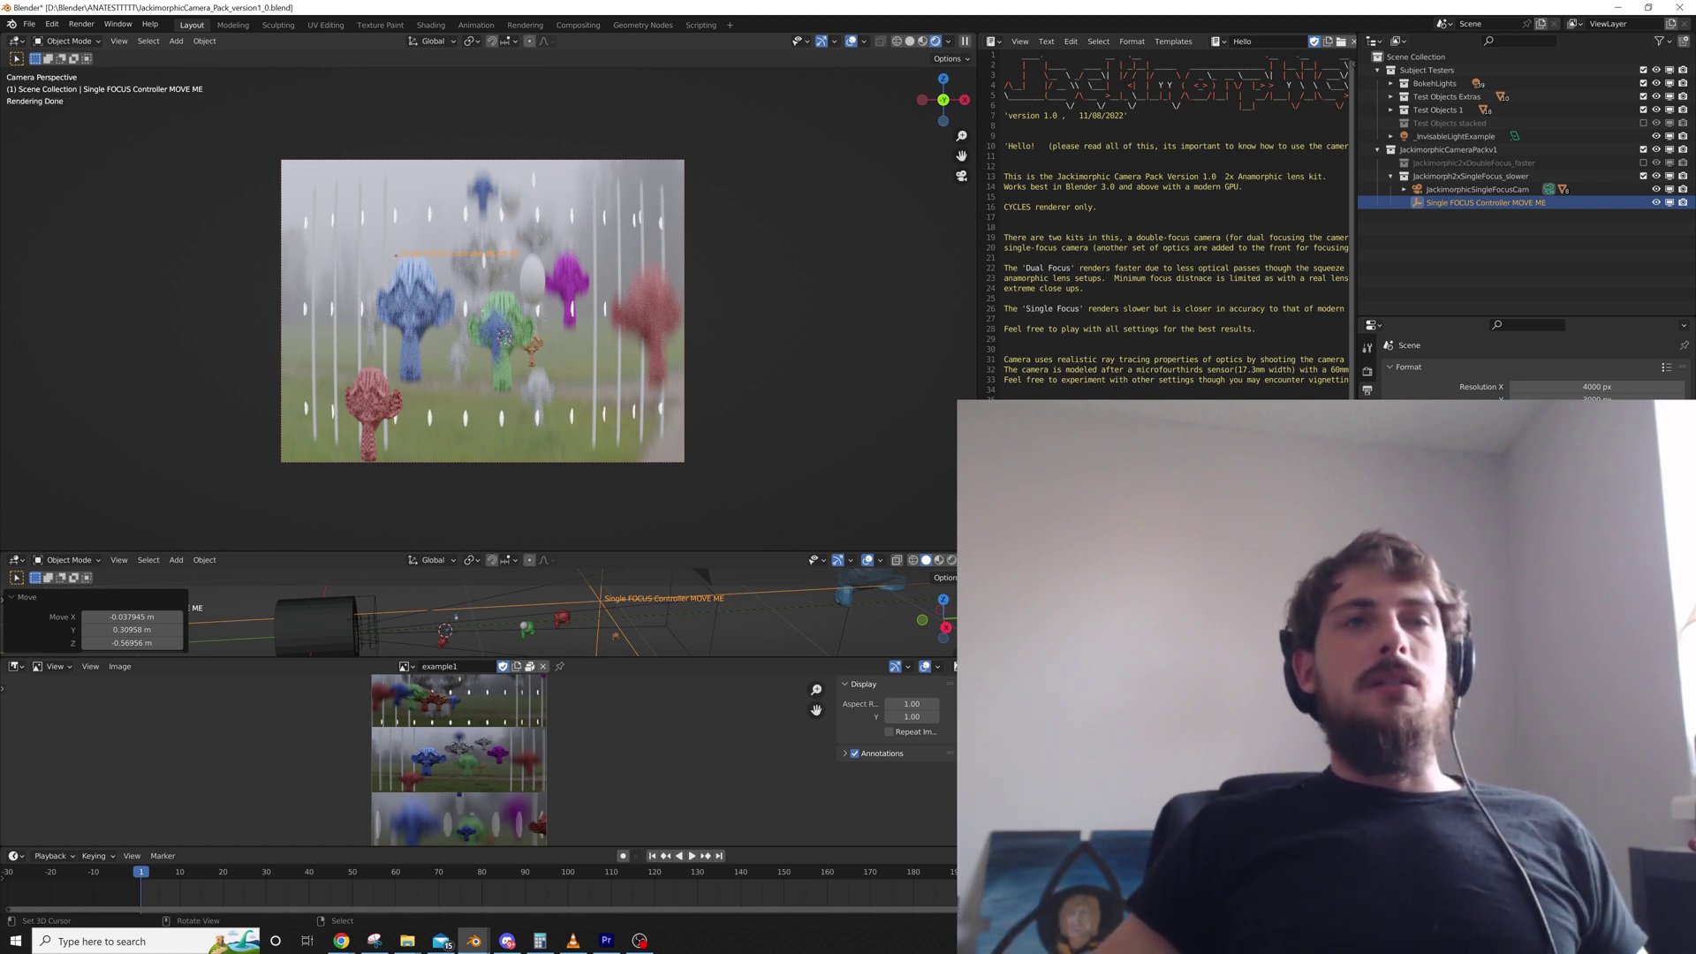
scroll(481, 314, up, 1)
scroll(508, 345, up, 3)
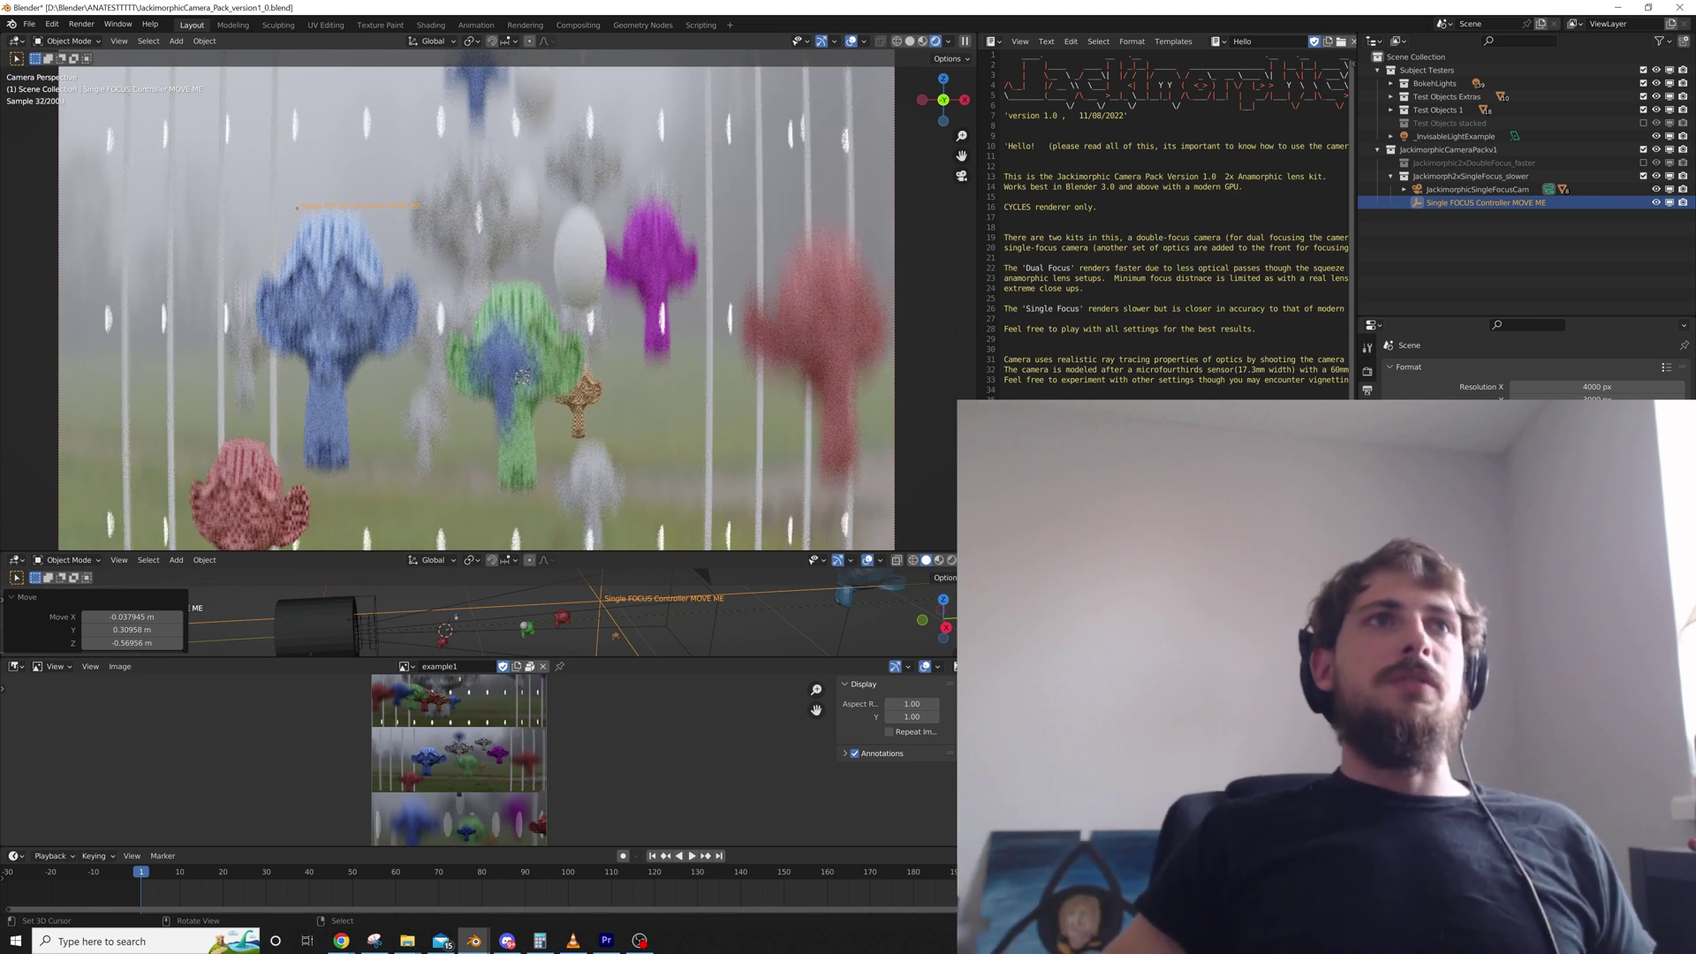
scroll(522, 377, down, 2)
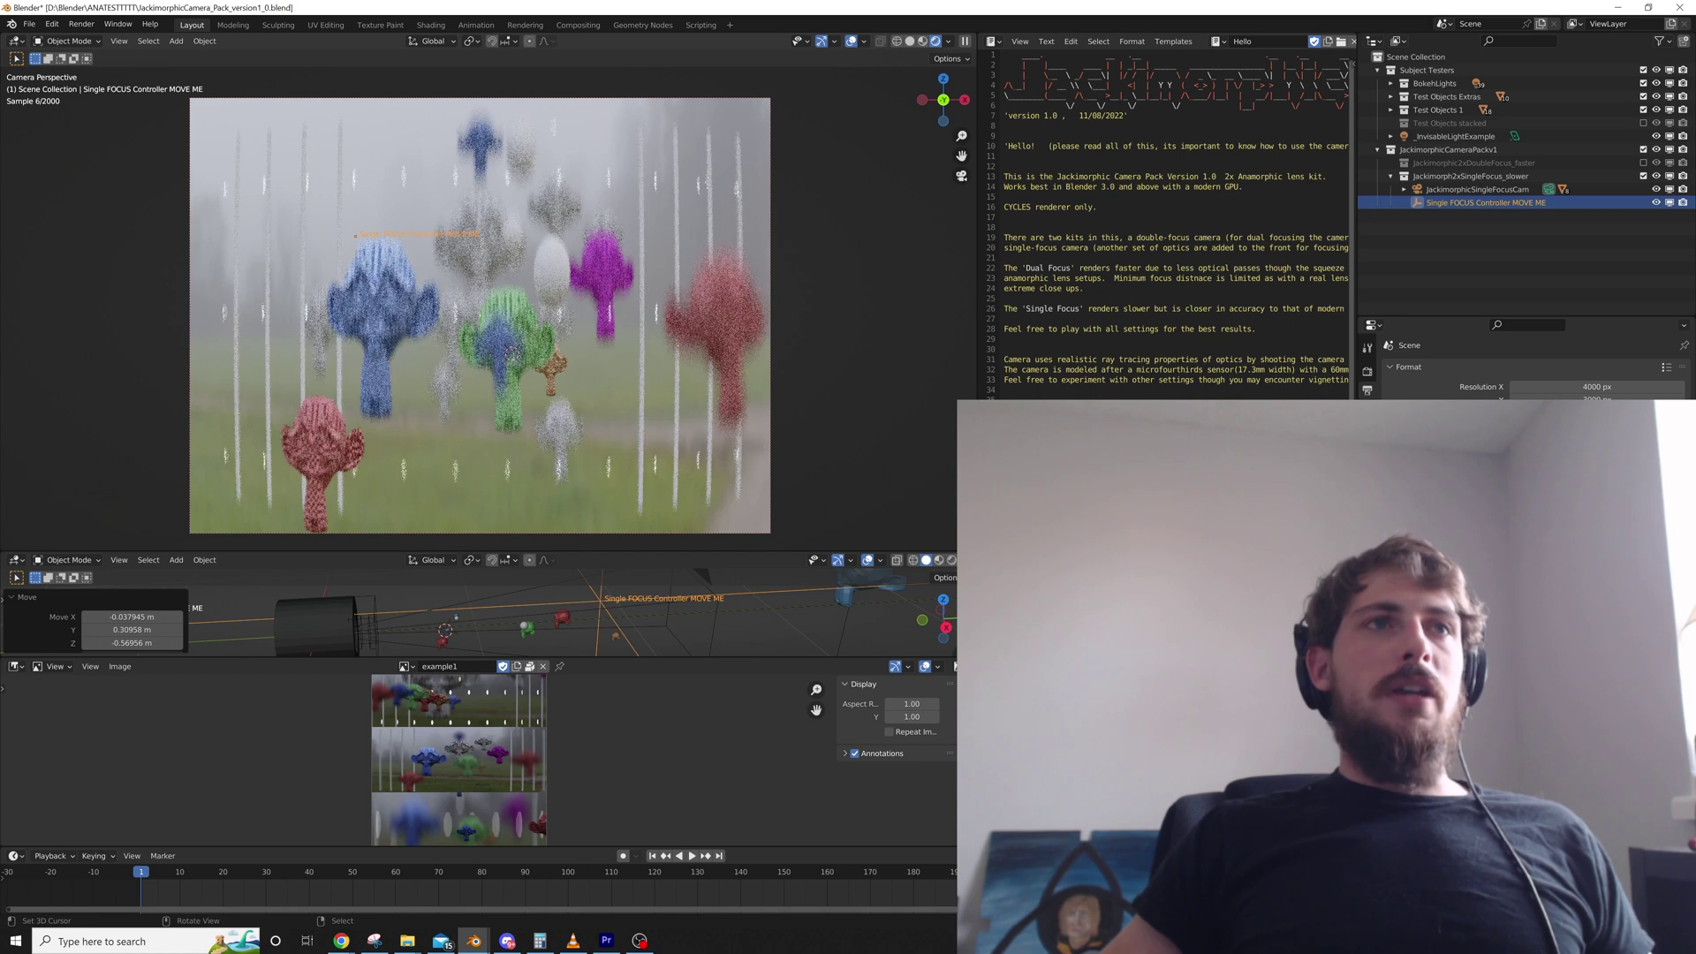
Move the focus controller toward the camera in an enlarged right side view, by about -0.58 m in Y and -0.05 m in Z
scroll(495, 618, down, 2)
shift+middle_drag(495, 623, 484, 606)
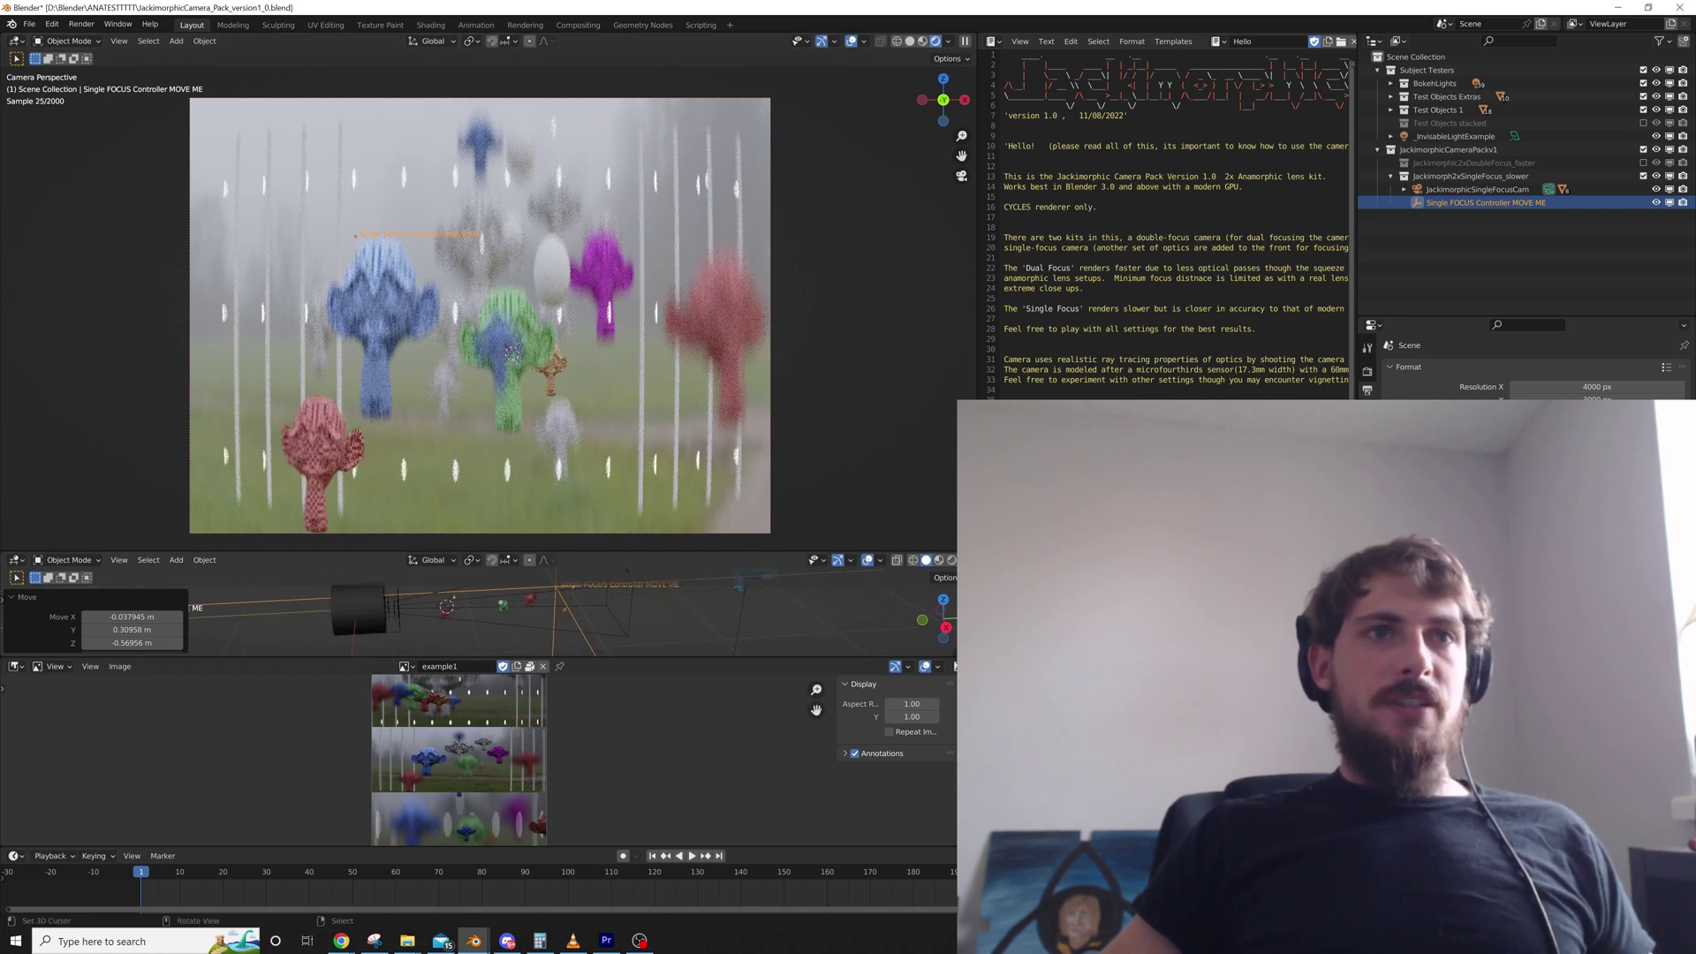
drag(486, 657, 486, 793)
key(KP_3)
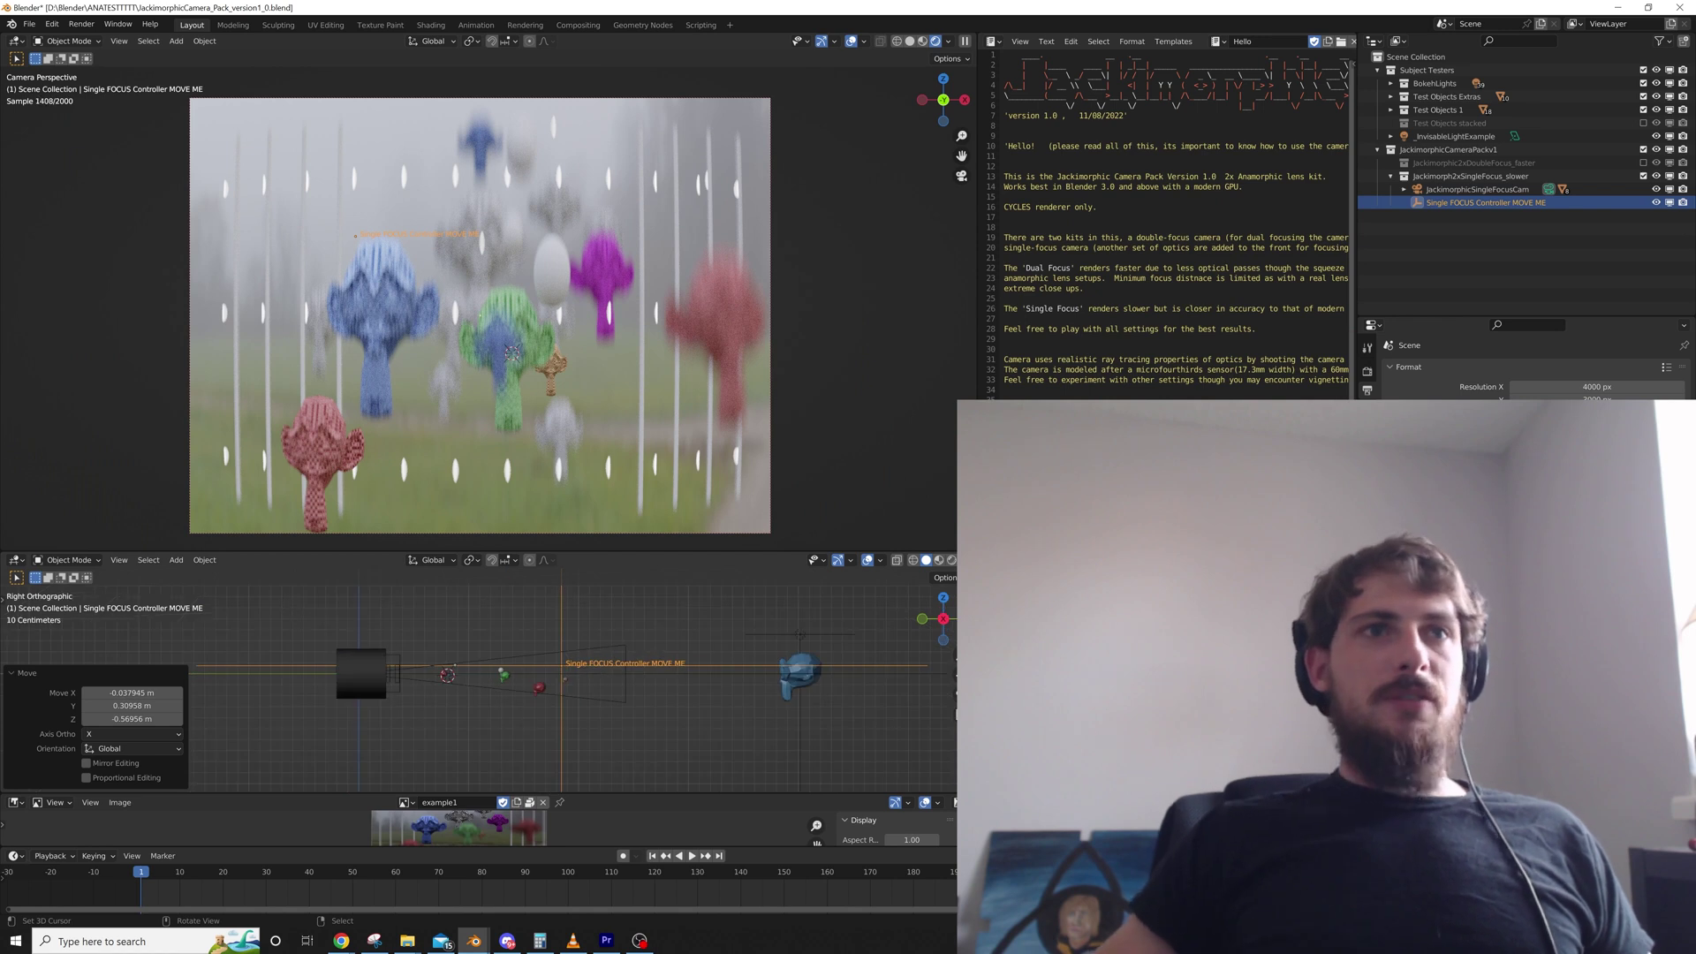
key(g)
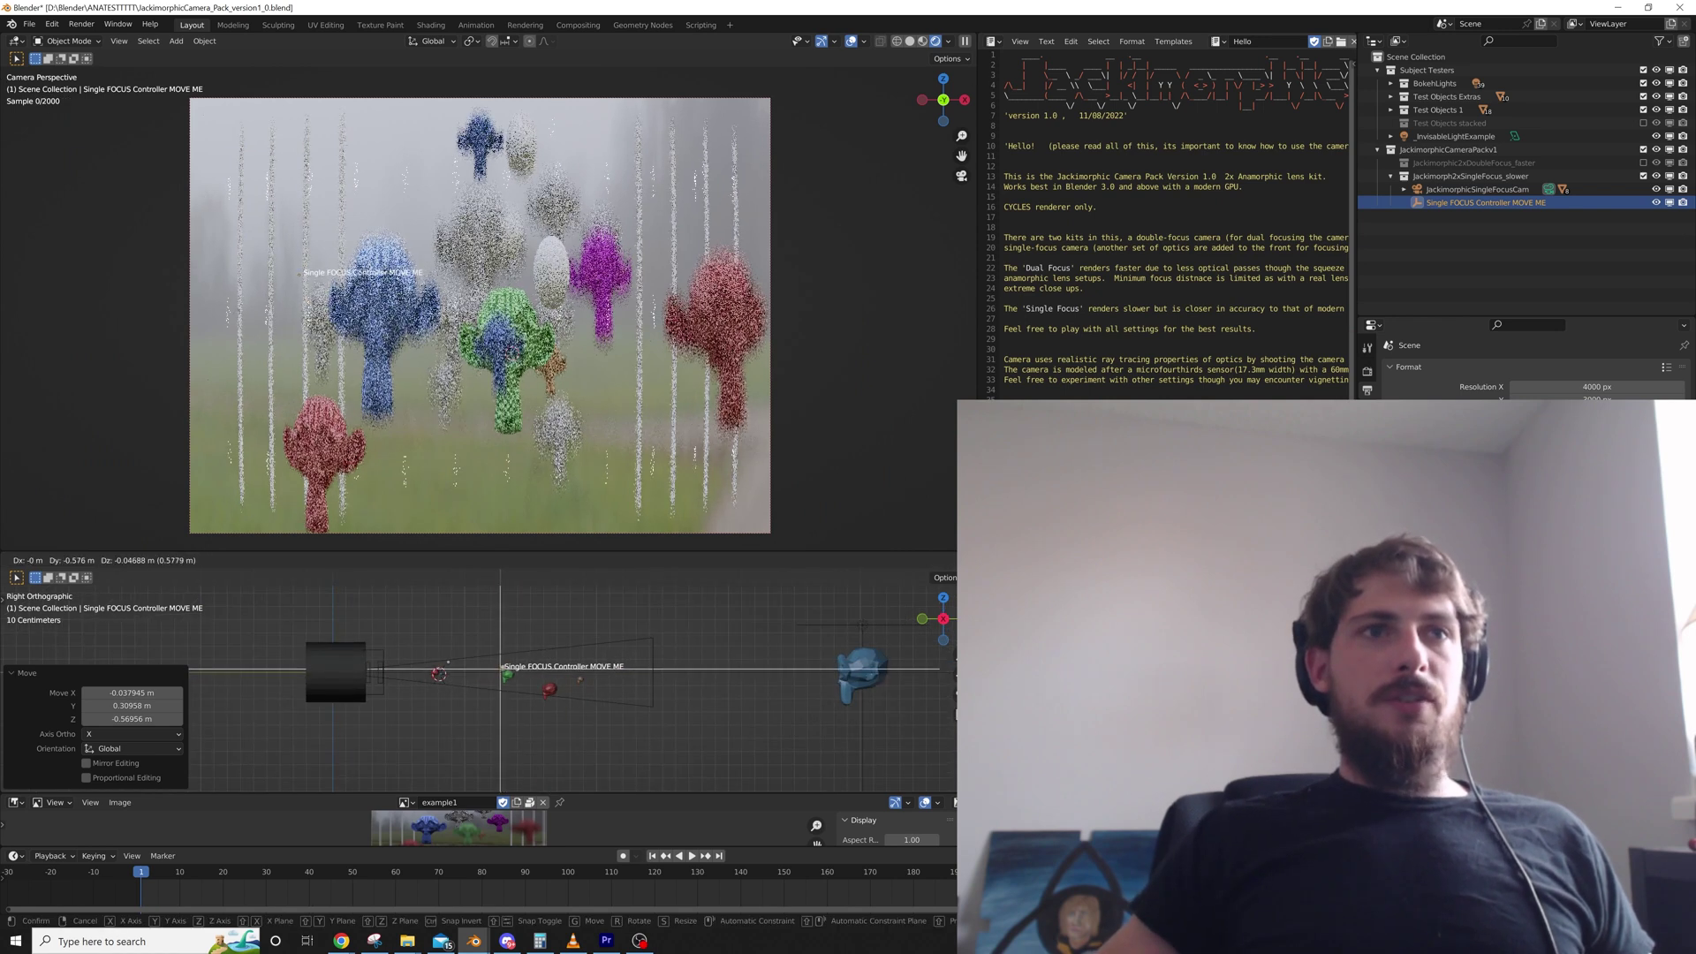
key(Return)
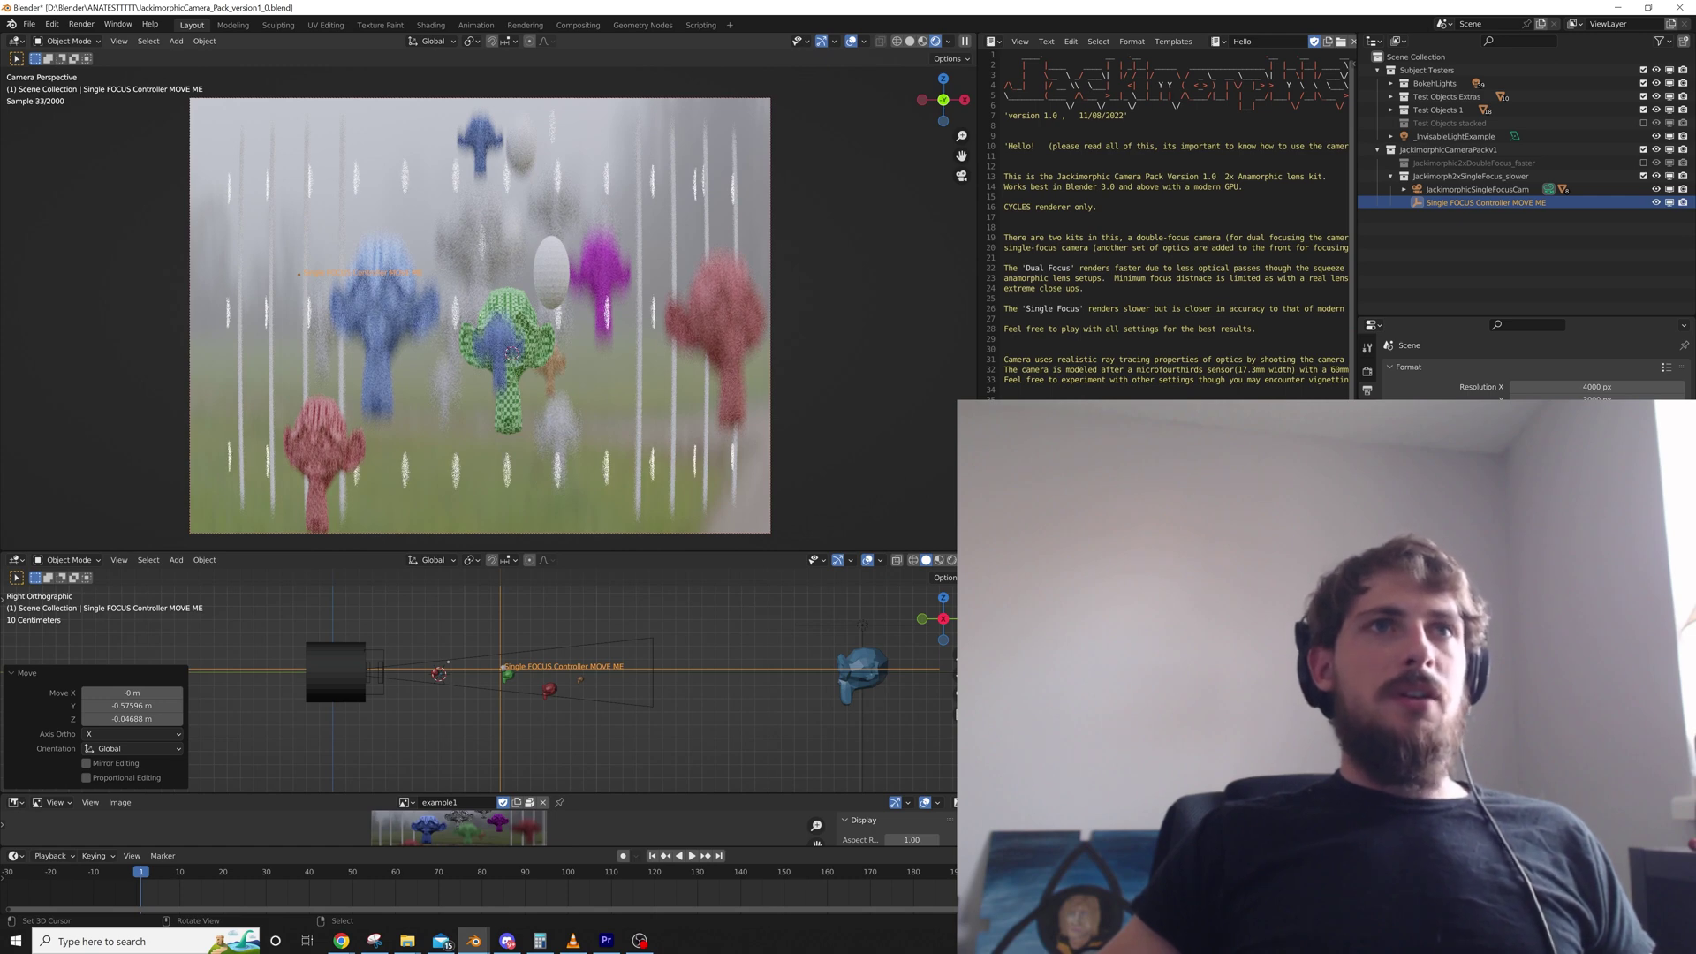
Examine the stretched white sphere in the rendered camera view and clear the render region
scroll(539, 266, up, 8)
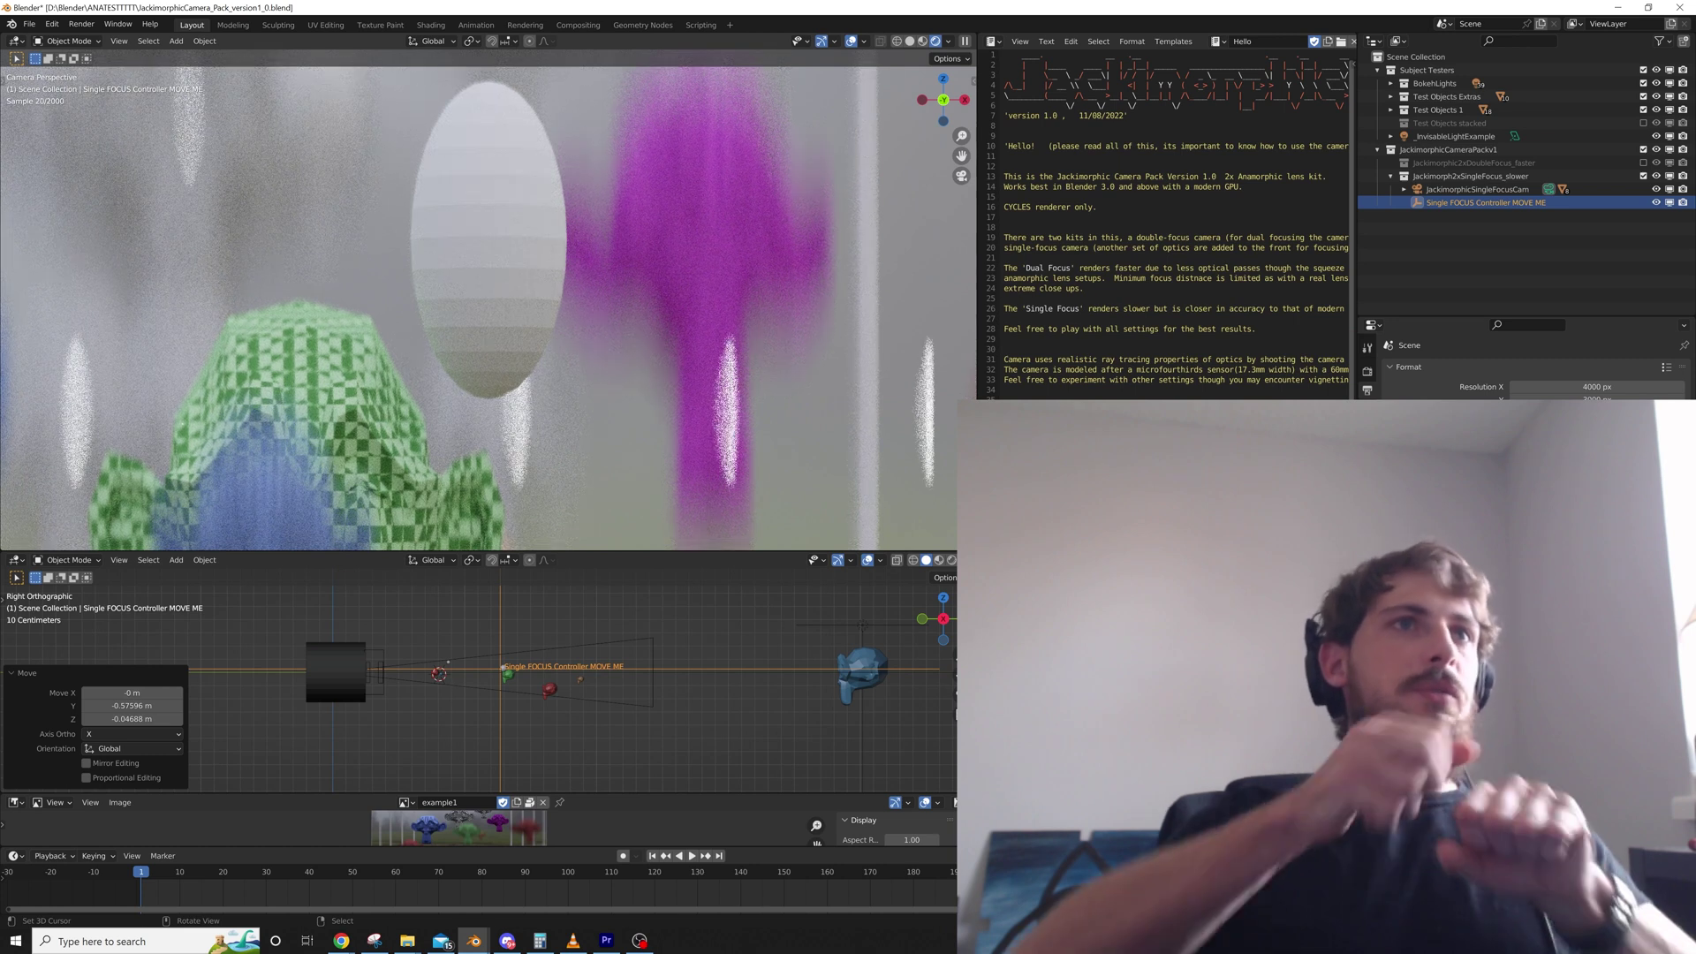
scroll(477, 301, down, 8)
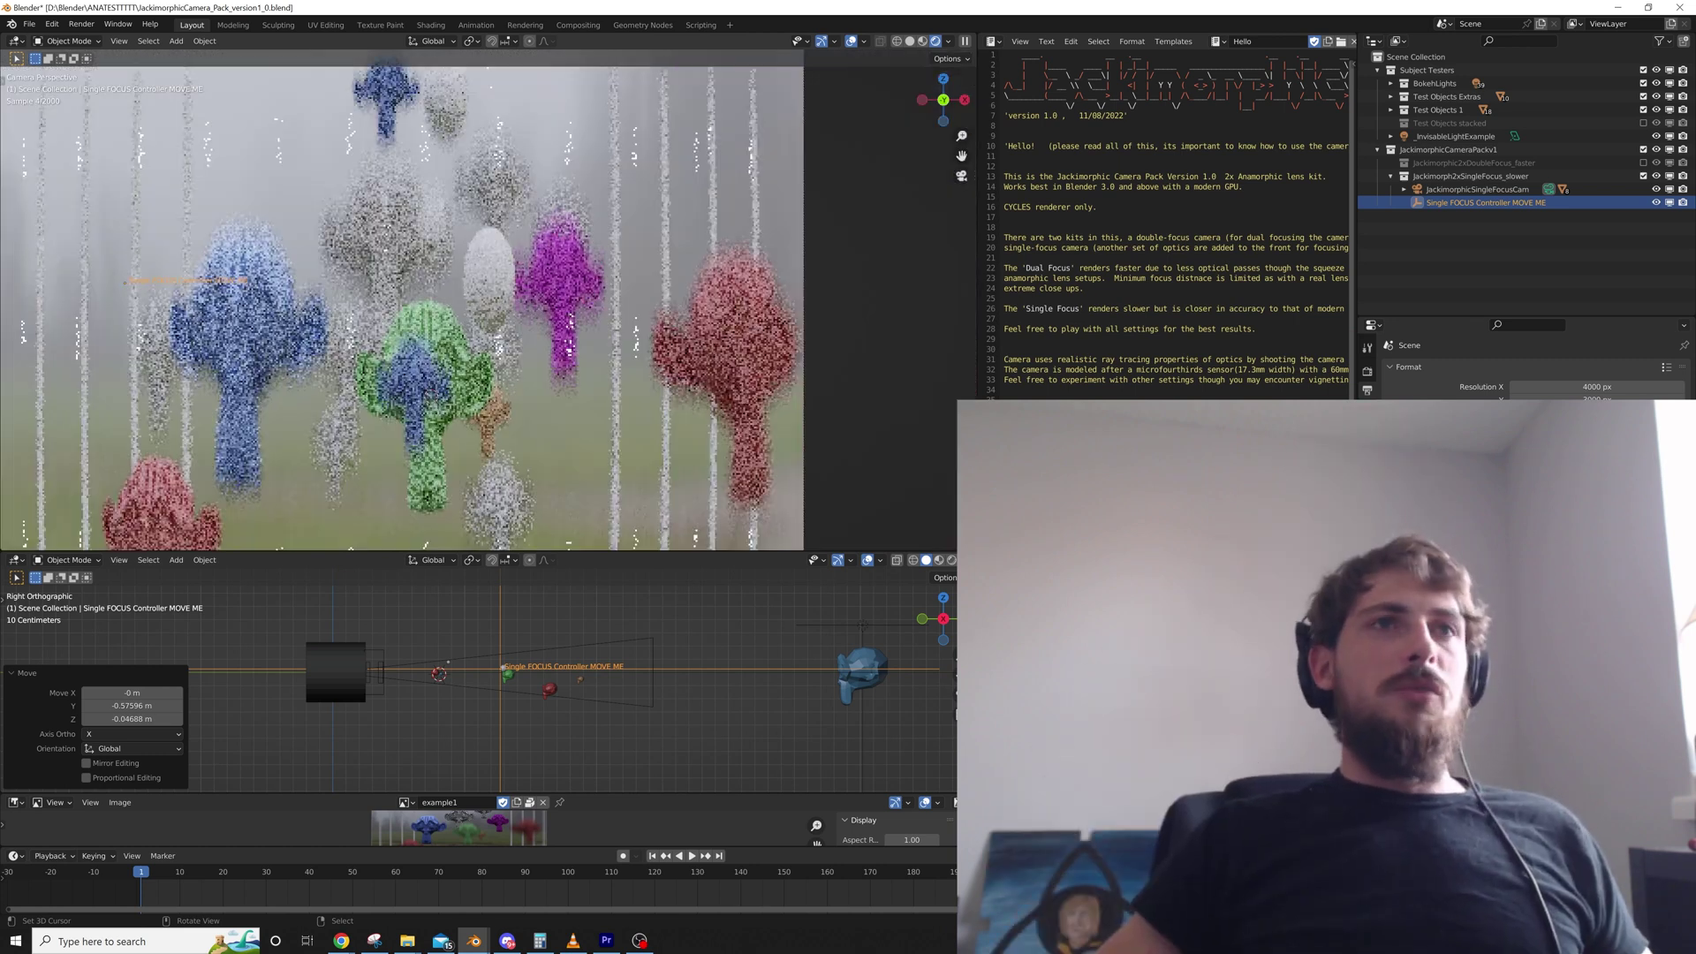
shift+middle_drag(439, 309, 488, 308)
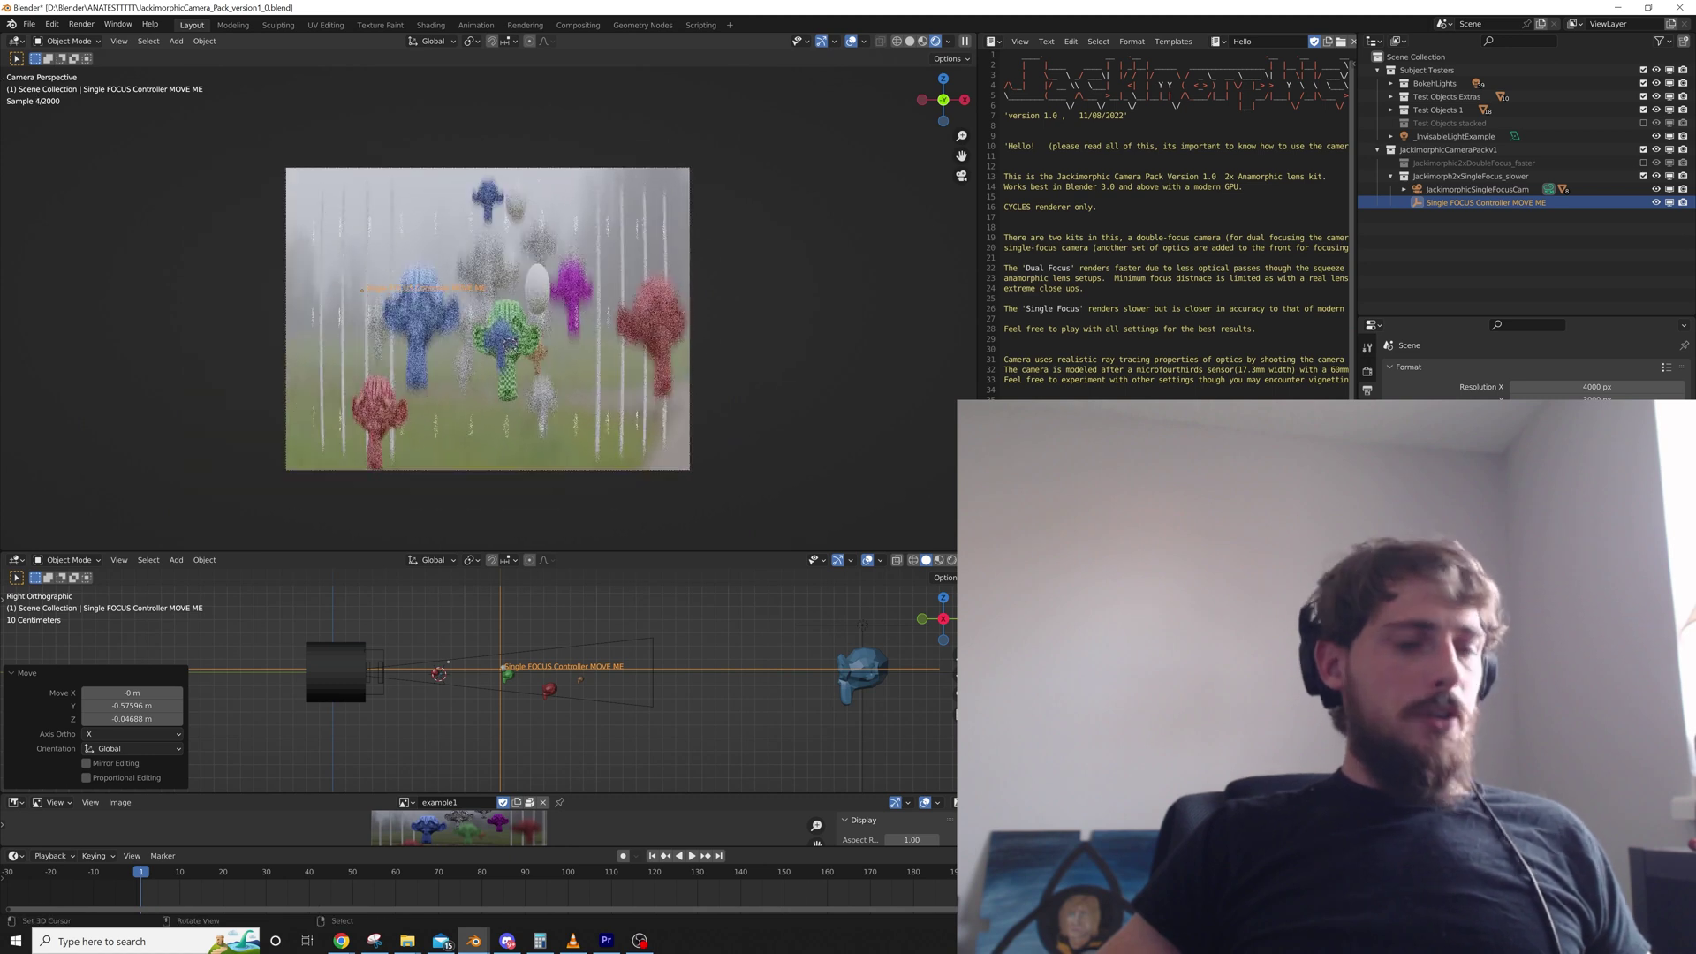
scroll(488, 307, down, 1)
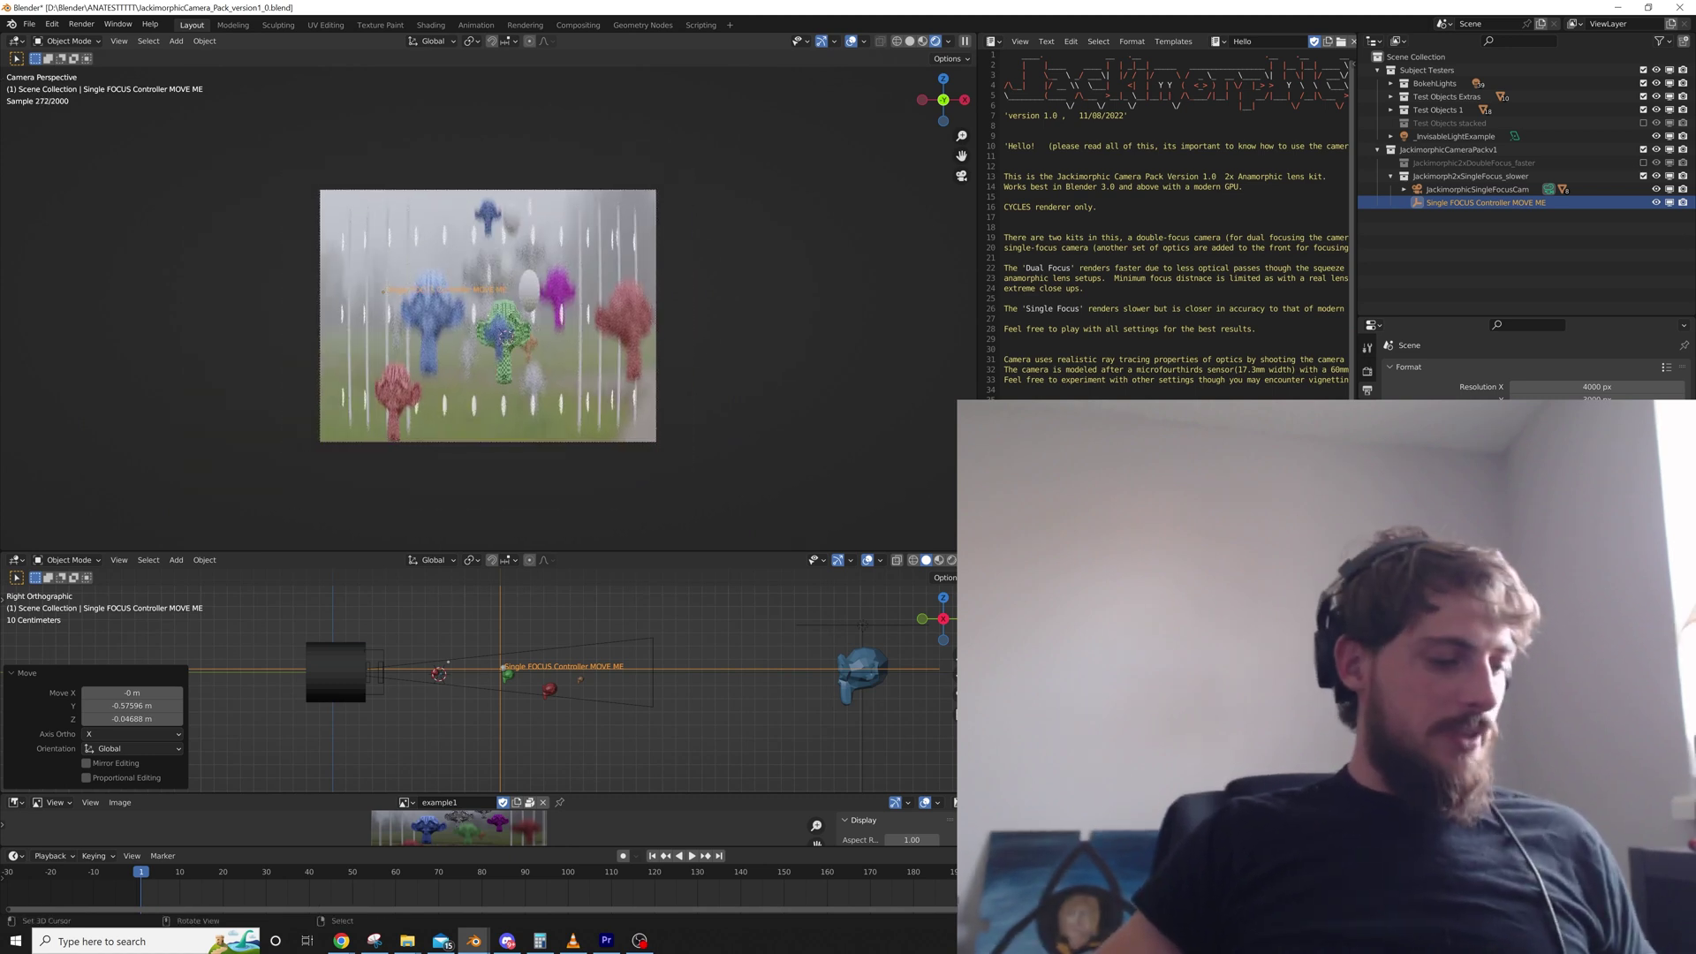
key(ctrl+alt+b)
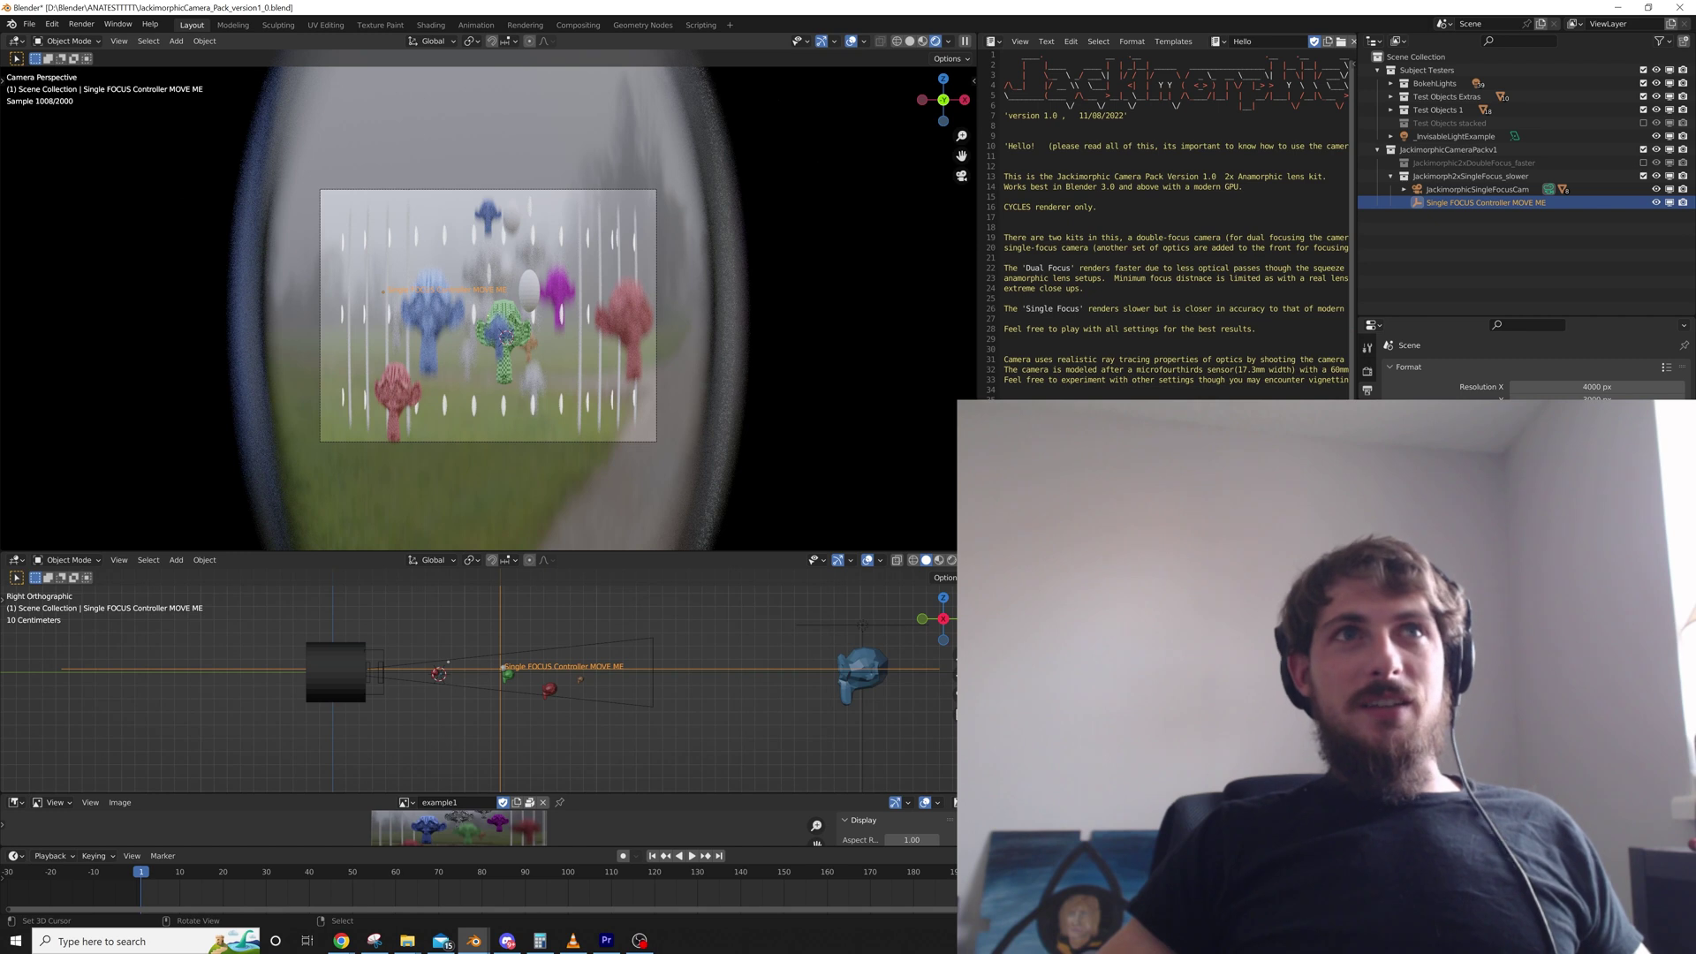
Slightly shorten the lens focal length of JackimorphicSingleFocusCam in its camera data settings
click(1477, 189)
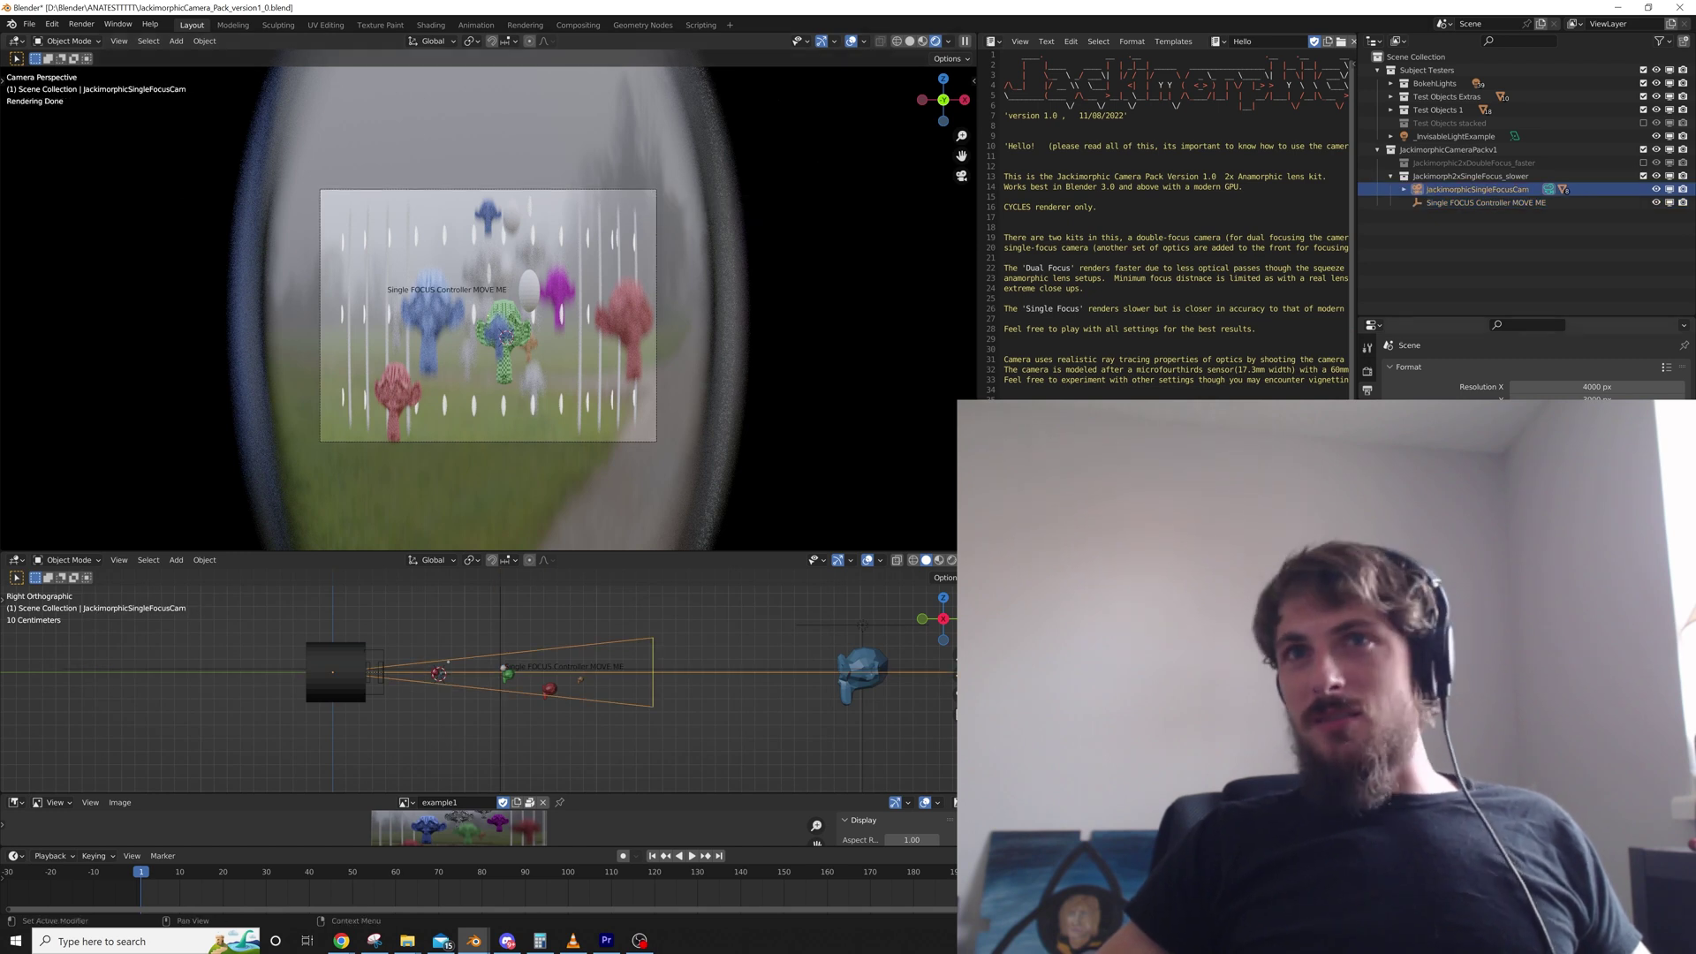
click(1367, 525)
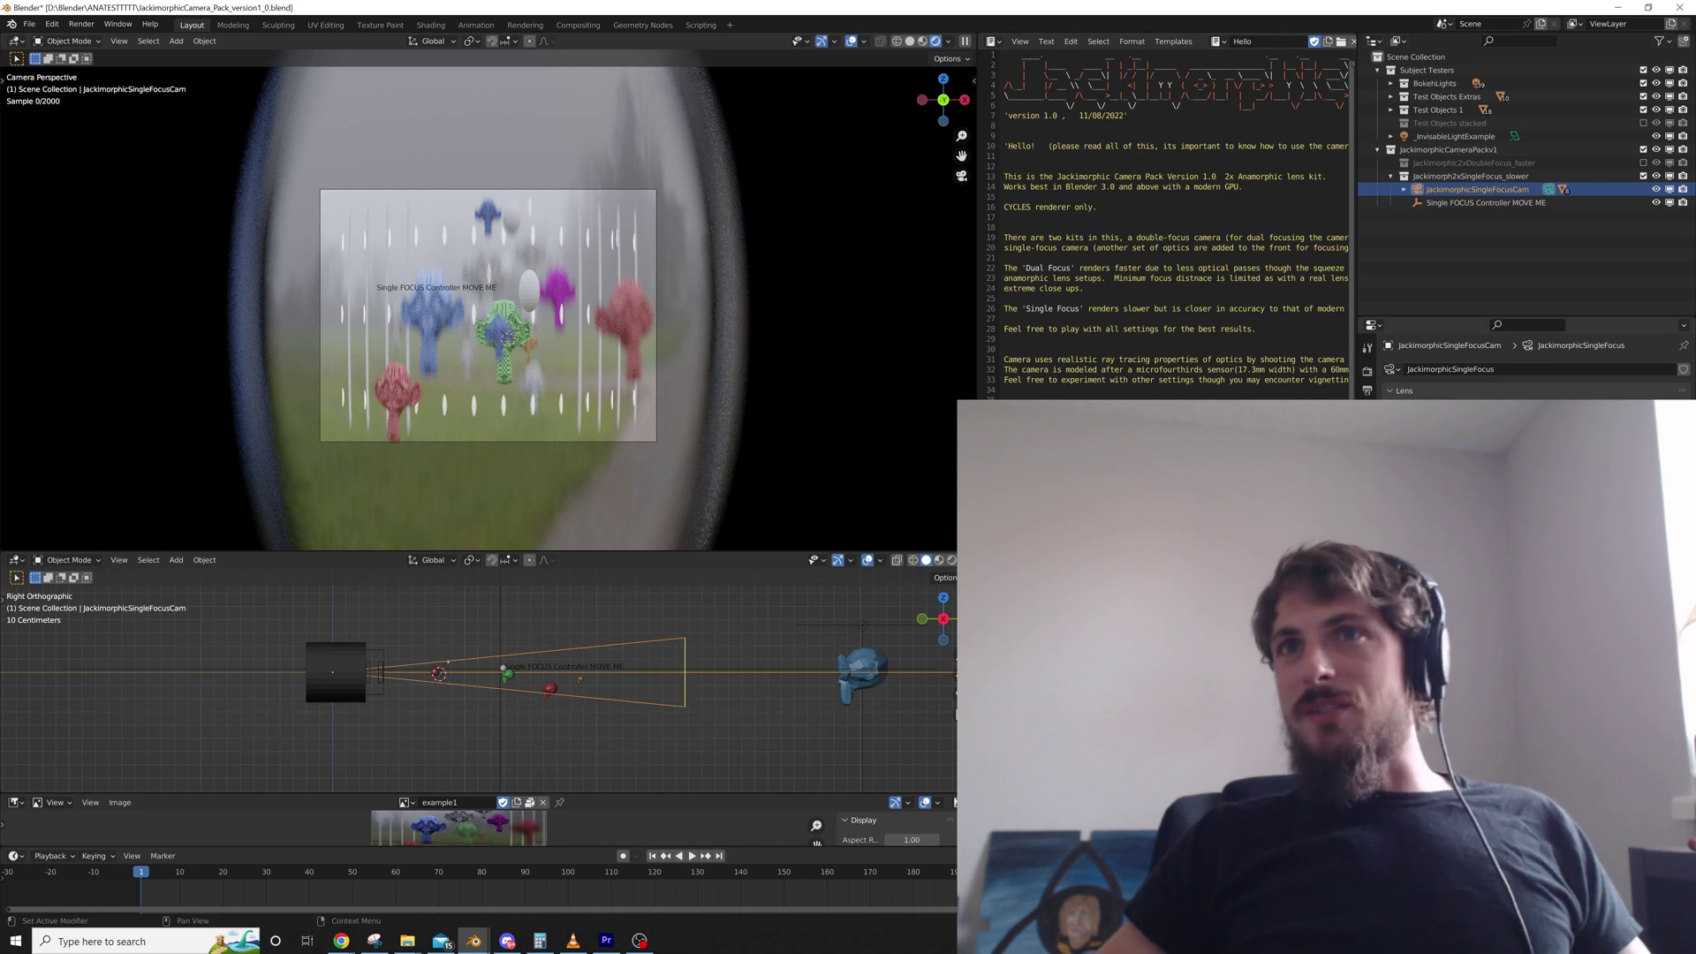
mouse_move(1591, 431)
mouse_down()
mouse_move(1670, 431)
mouse_move(1568, 431)
mouse_move(1599, 431)
mouse_up()
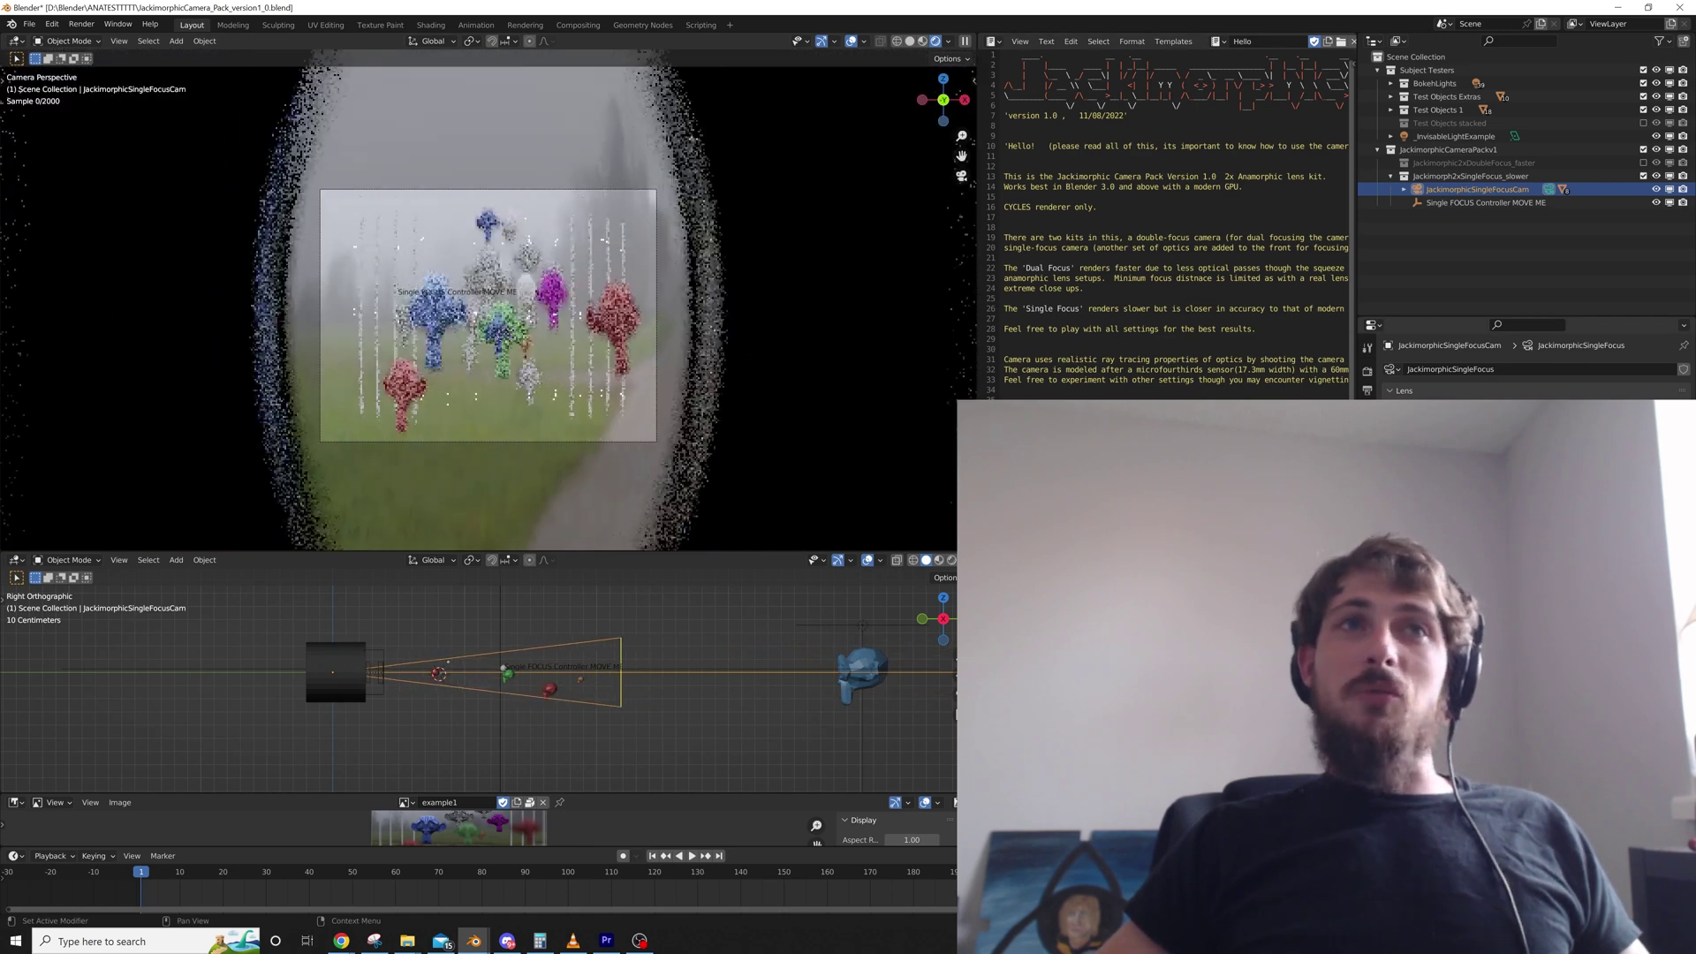
Try scaling the inner ring of the camera box's front opening down to about 0.38
scroll(489, 684, up, 4)
middle_drag(513, 685, 555, 707)
scroll(530, 698, up, 3)
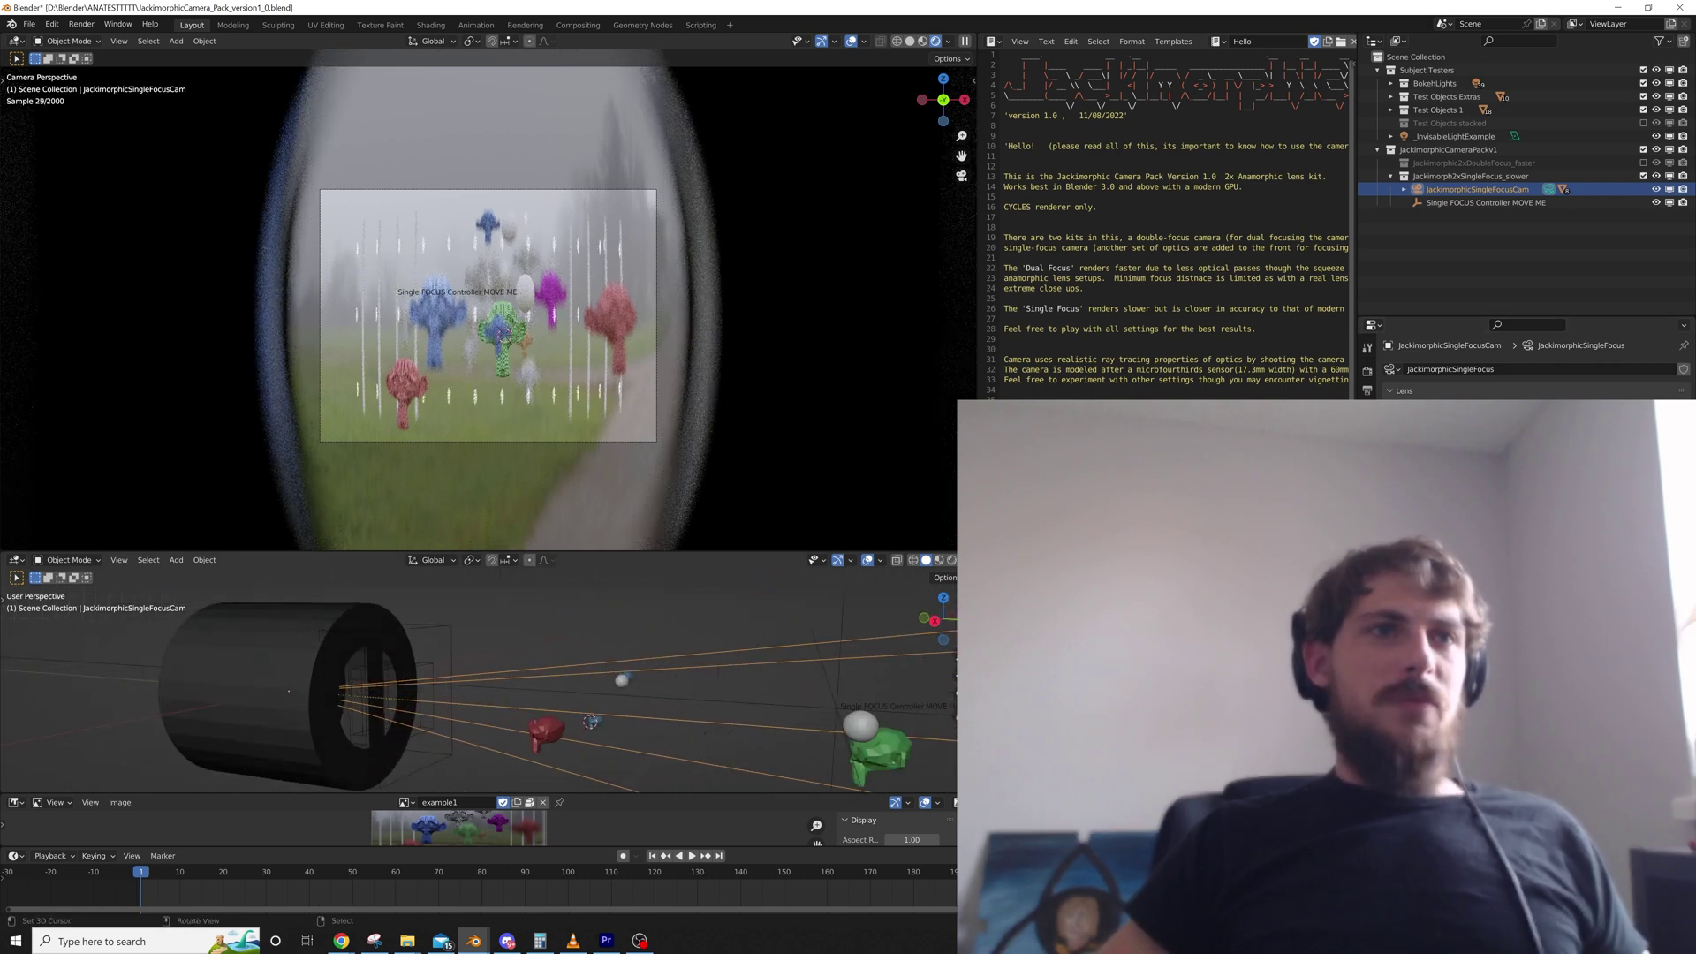
click(394, 652)
key(Tab)
key(s)
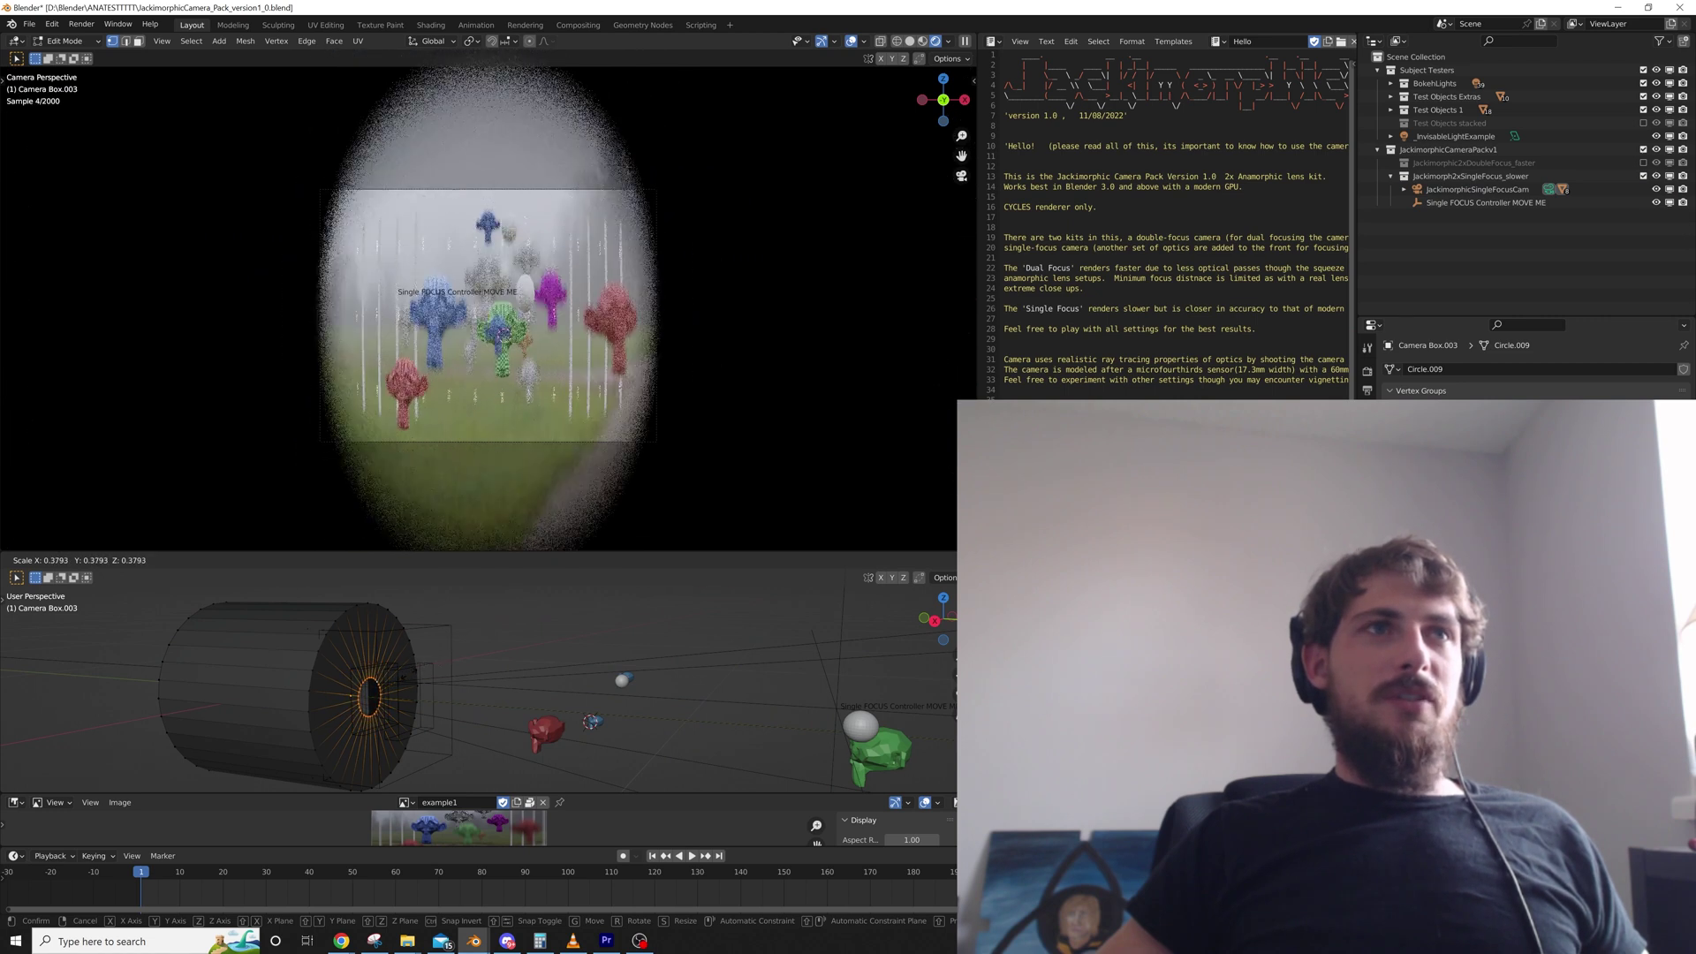
key(Escape)
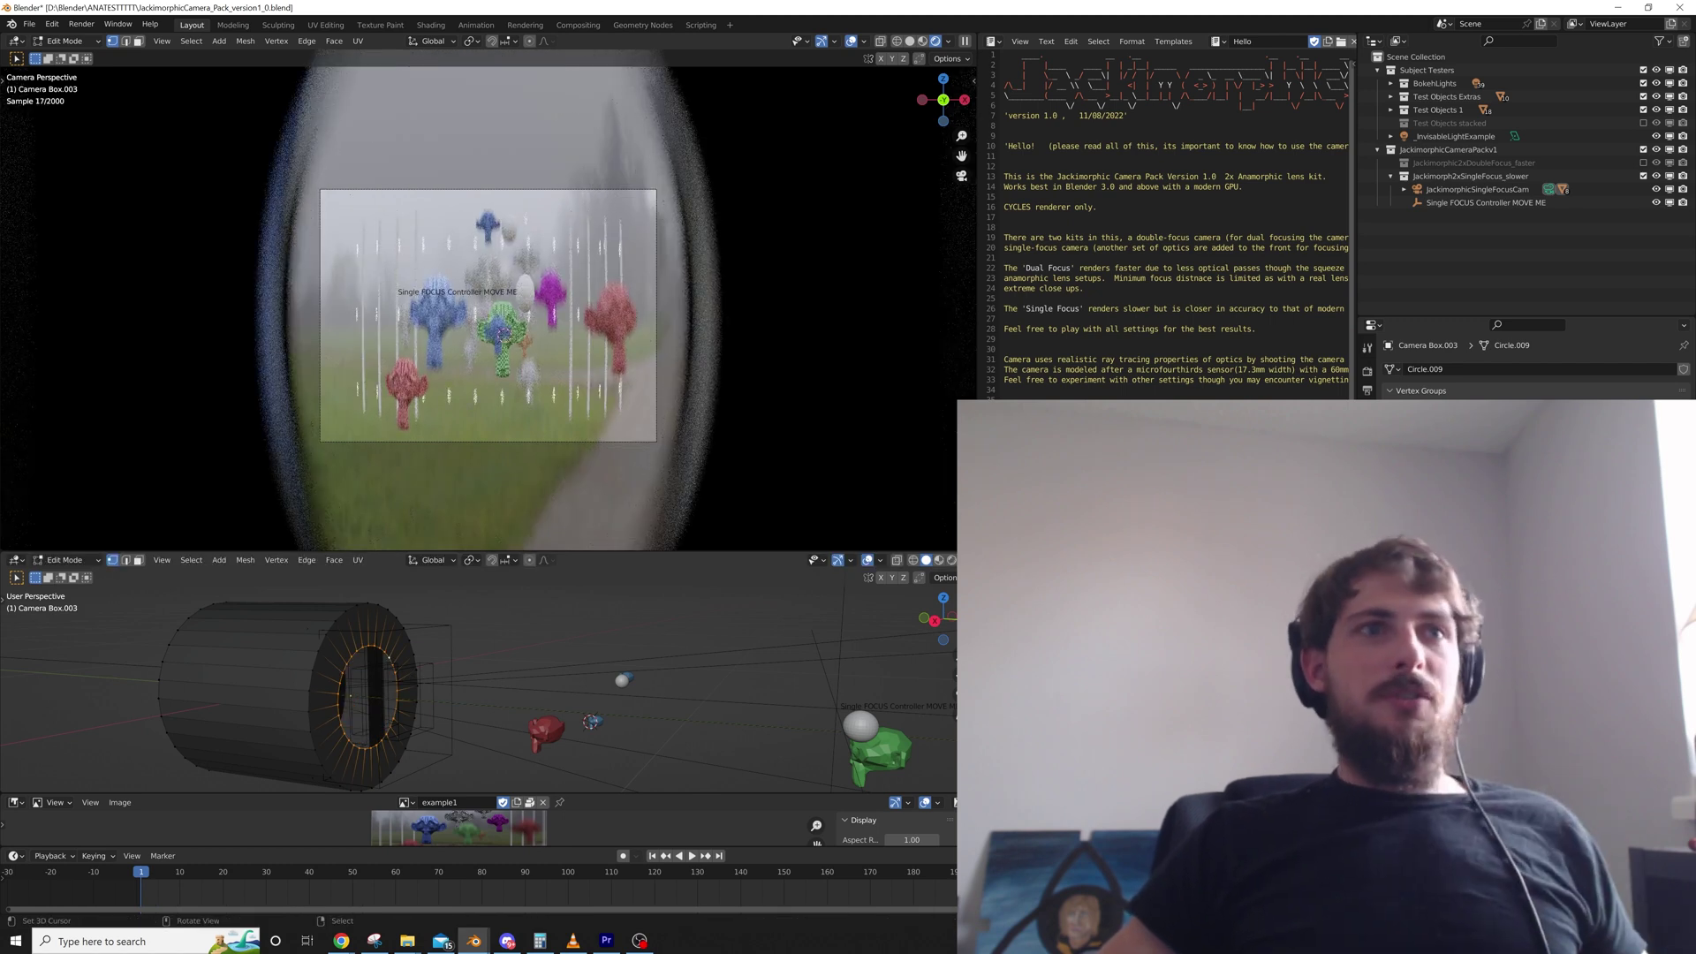
middle_drag(389, 680, 404, 682)
key(Tab)
Try scaling the front edge loop of the Dioptersheild mesh down to about 0.41
right_click(393, 680)
key(Tab)
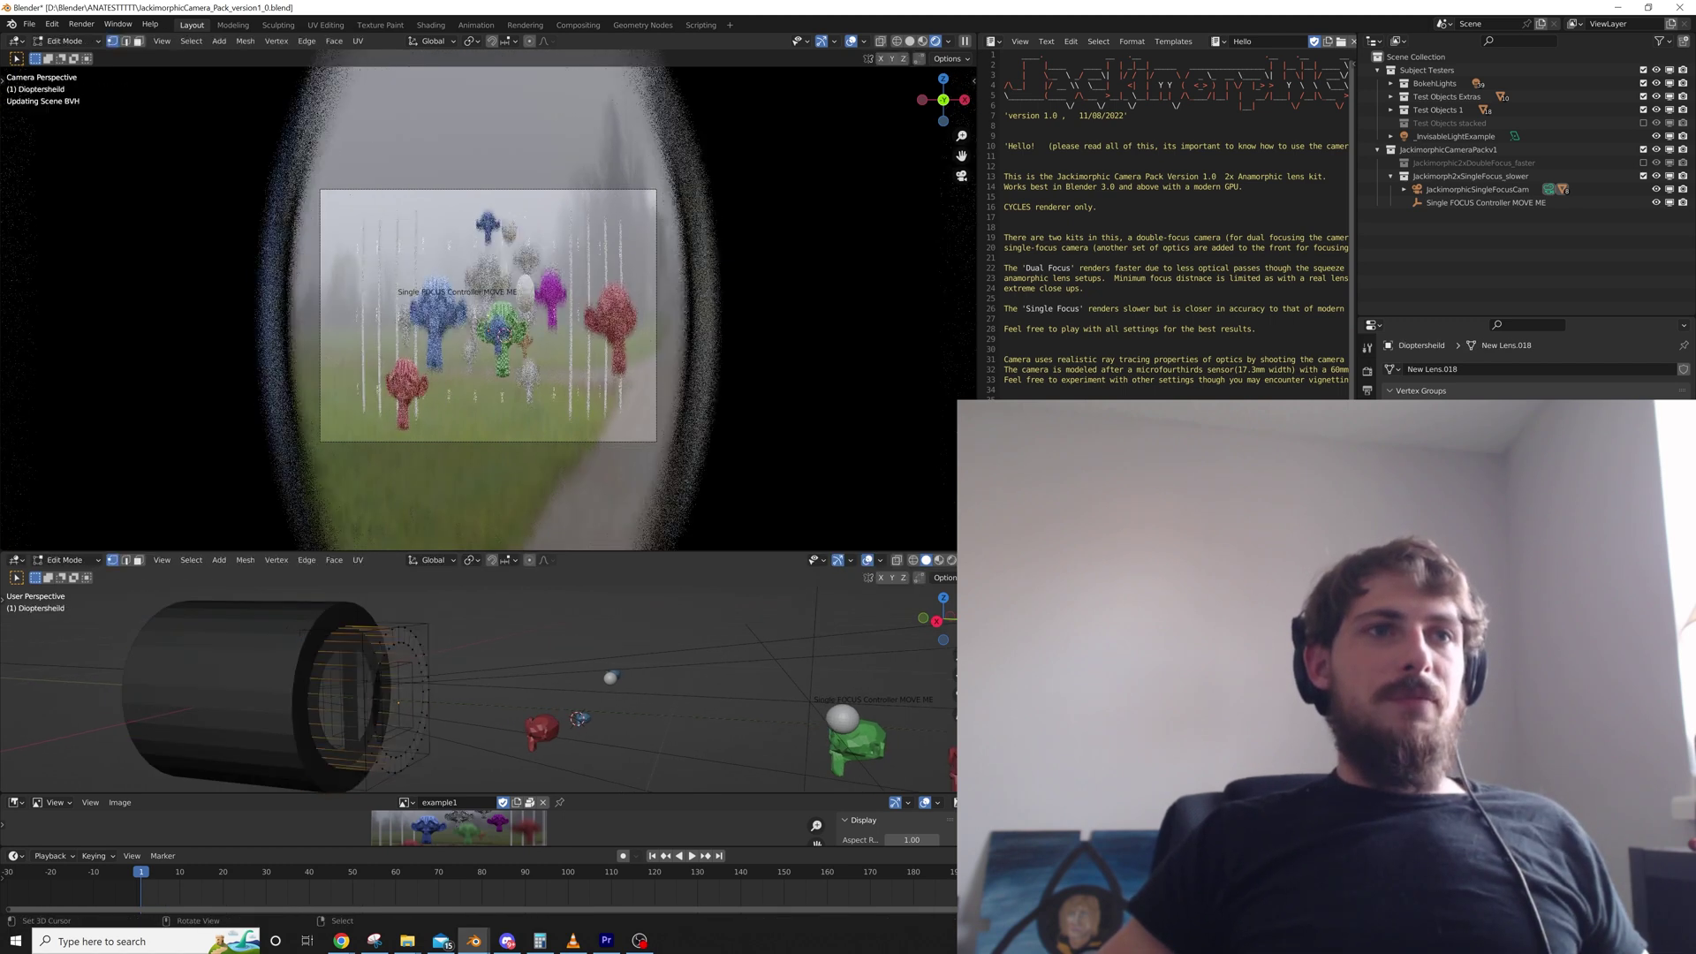
right_click(416, 656)
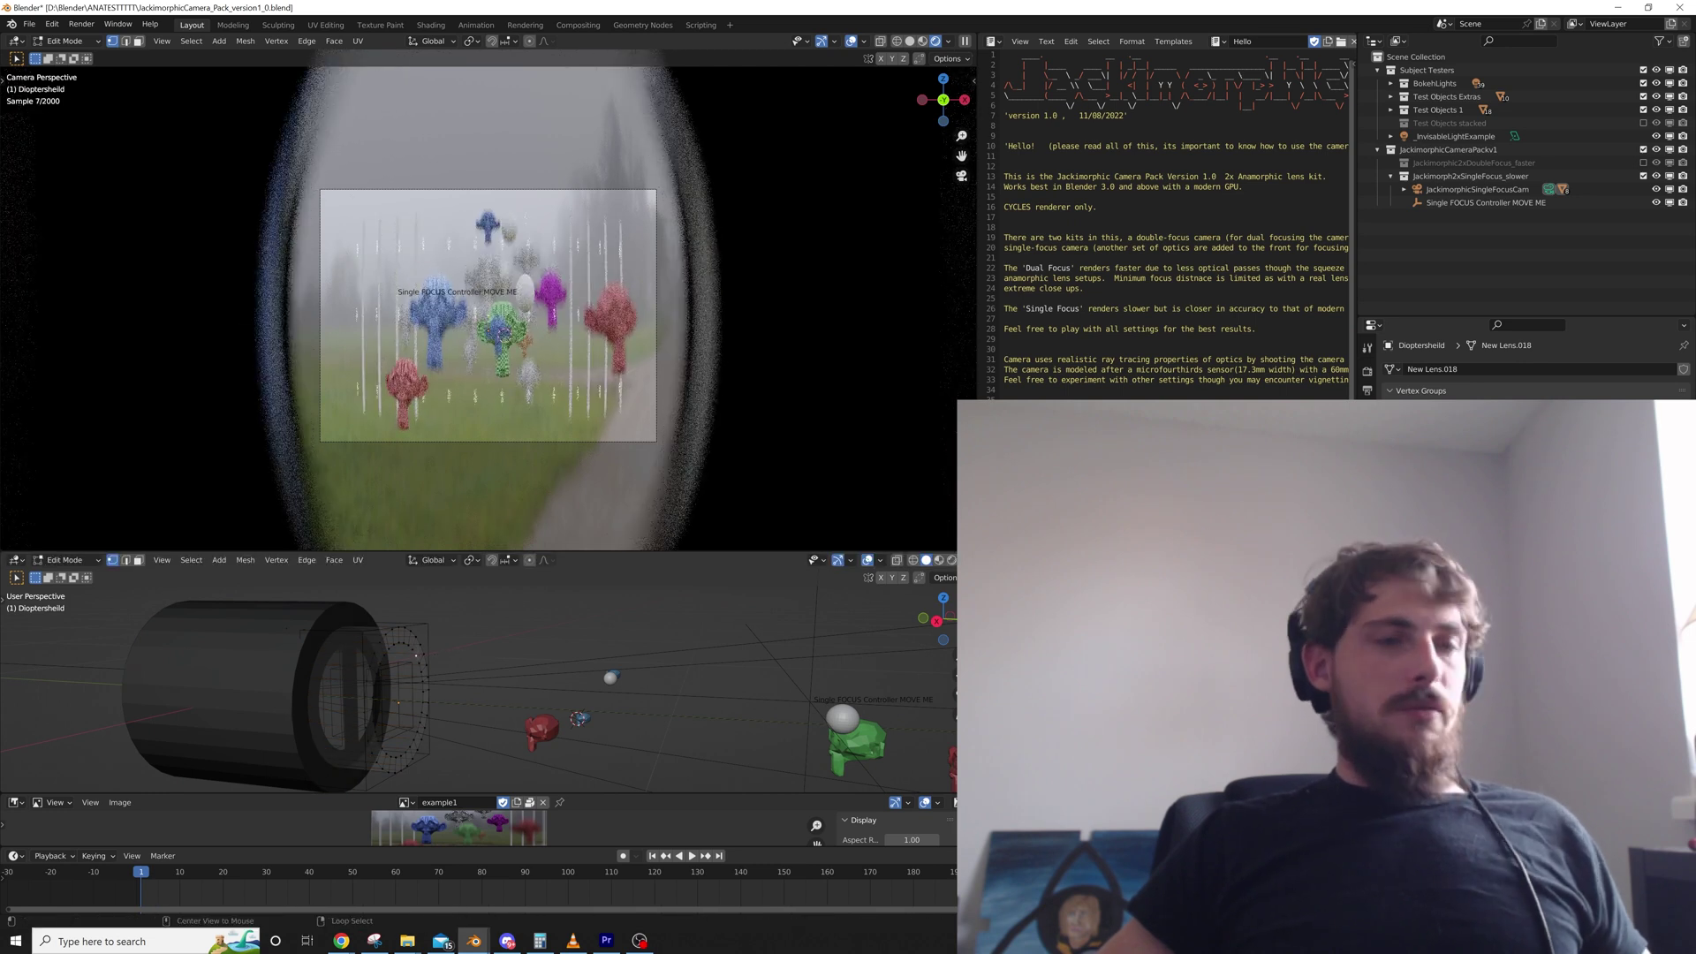
alt+click(421, 672)
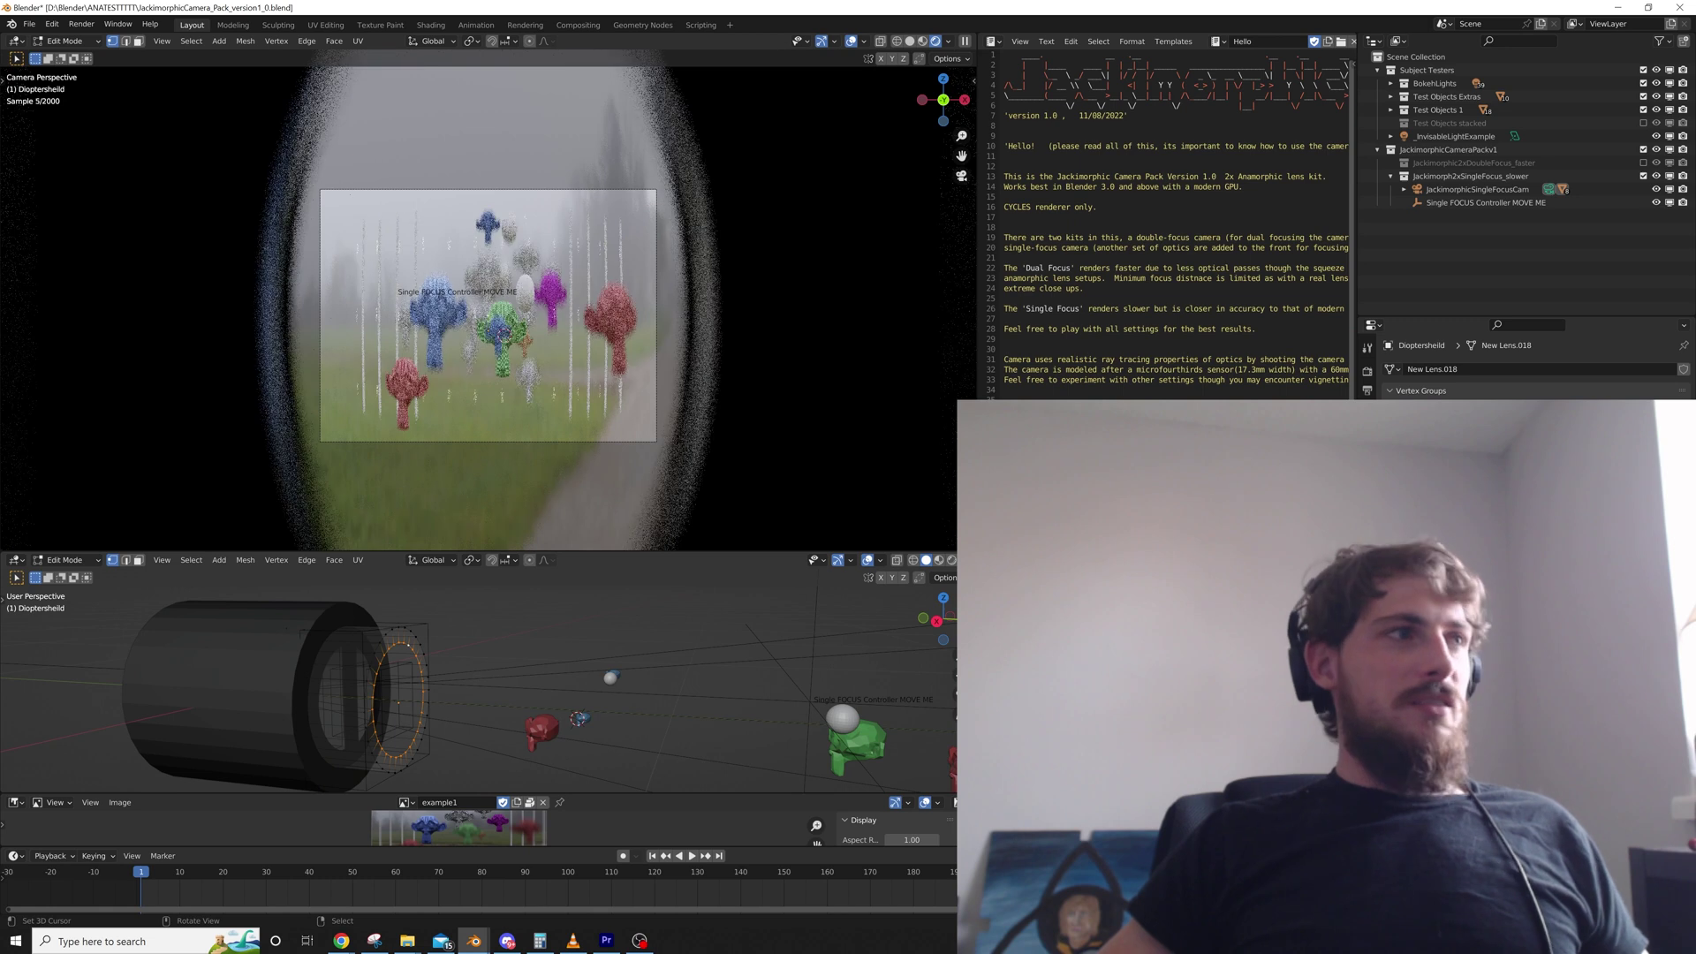
key(s)
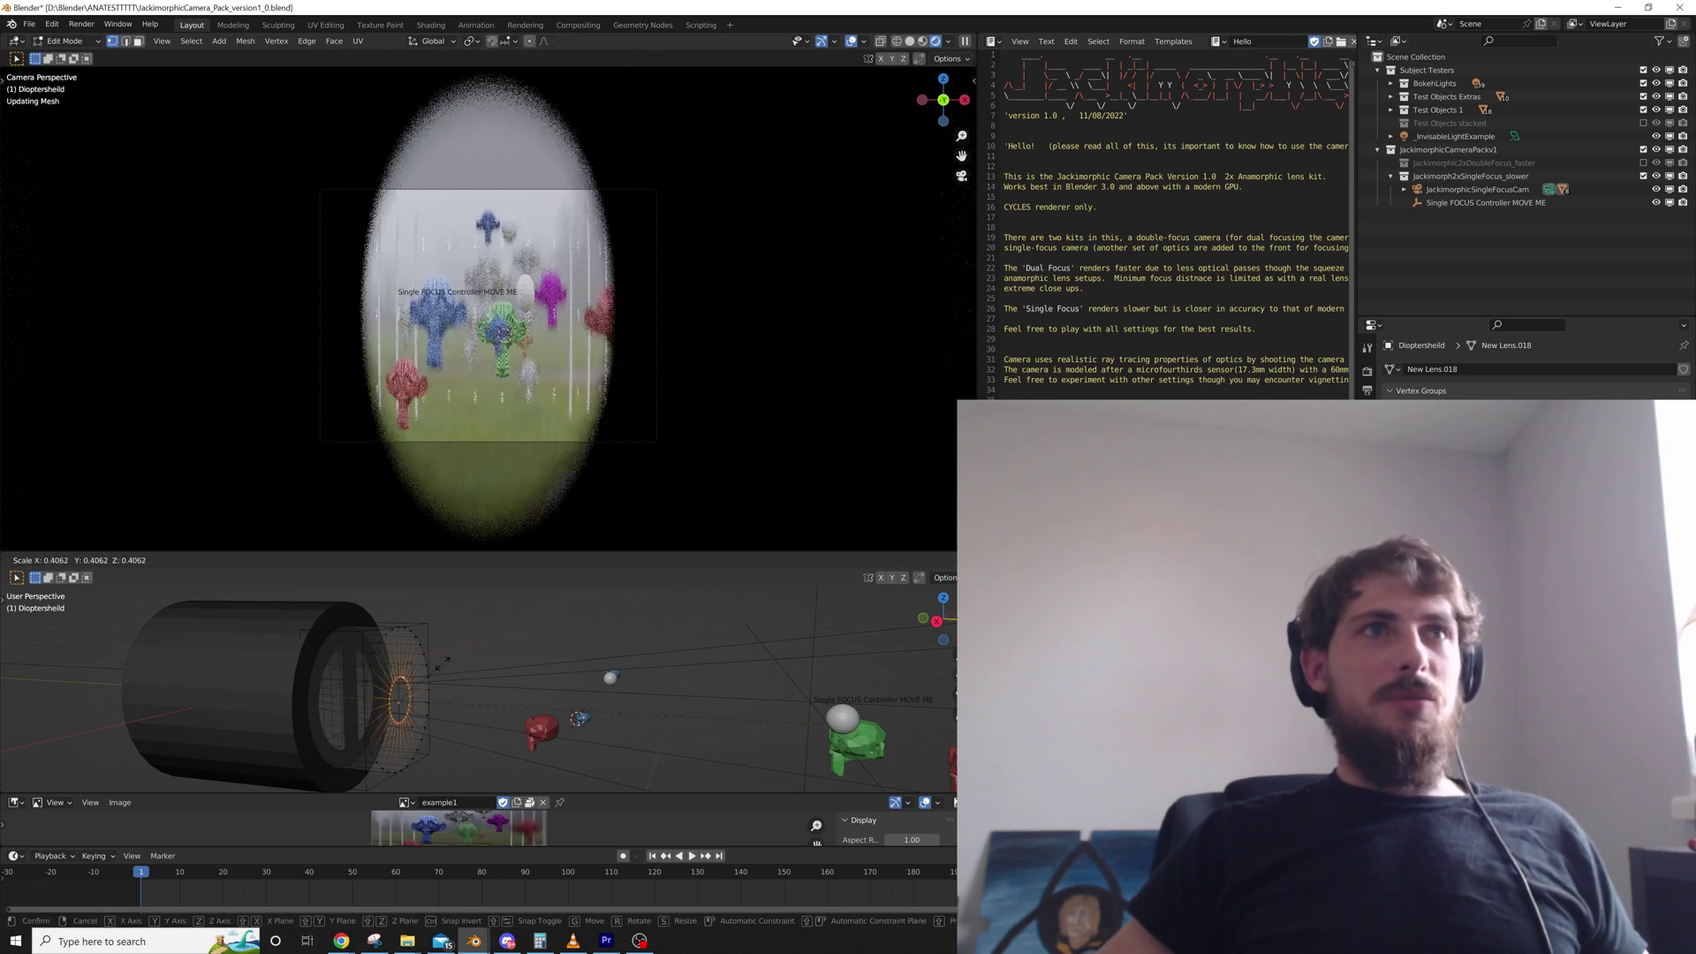
click(455, 661)
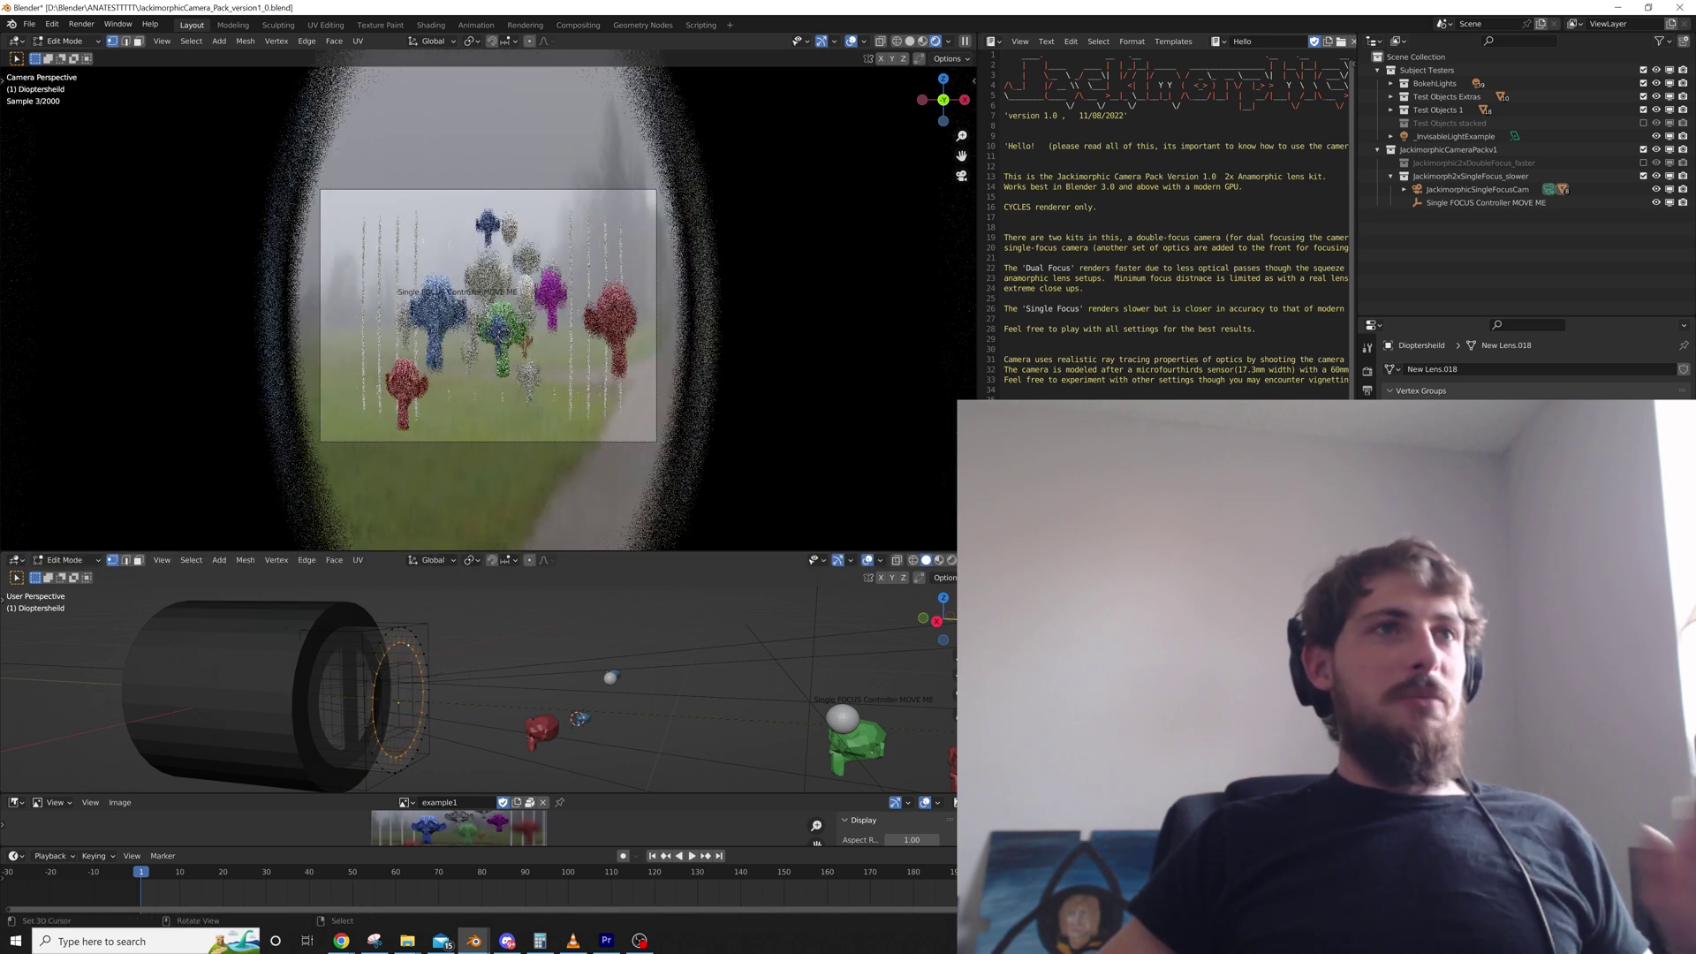
key(Tab)
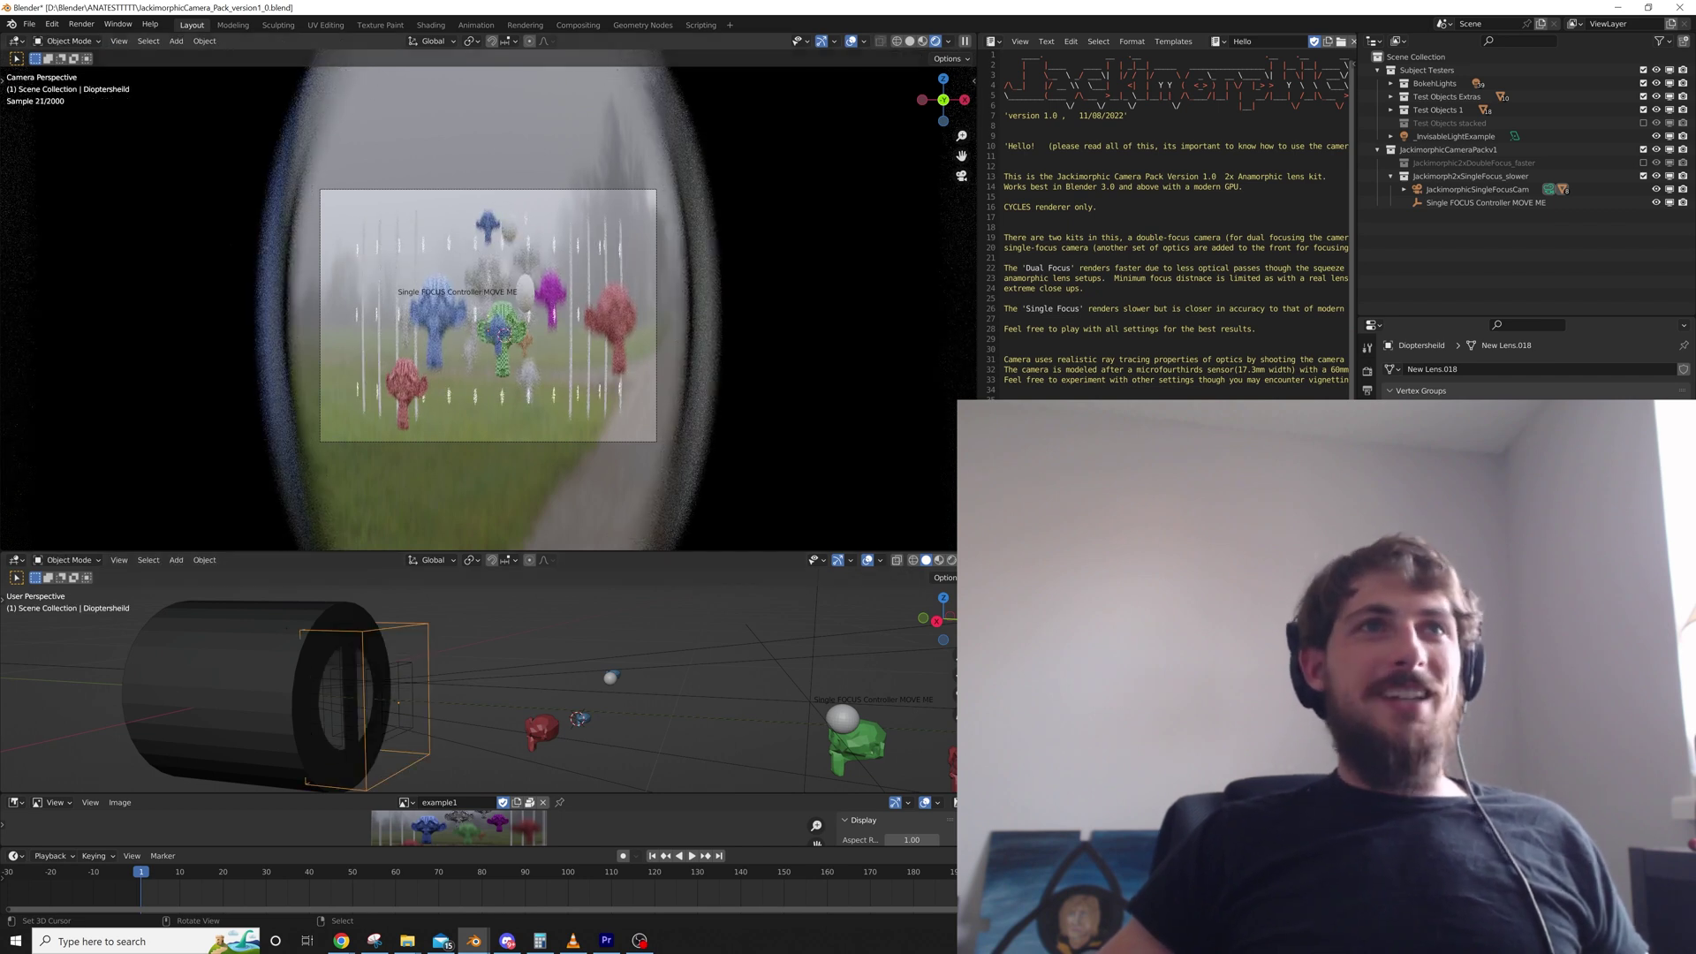
Move the focus controller toward the camera in the right side view, by about -0.44 m in Y and -0.03 m in Z
key(Home)
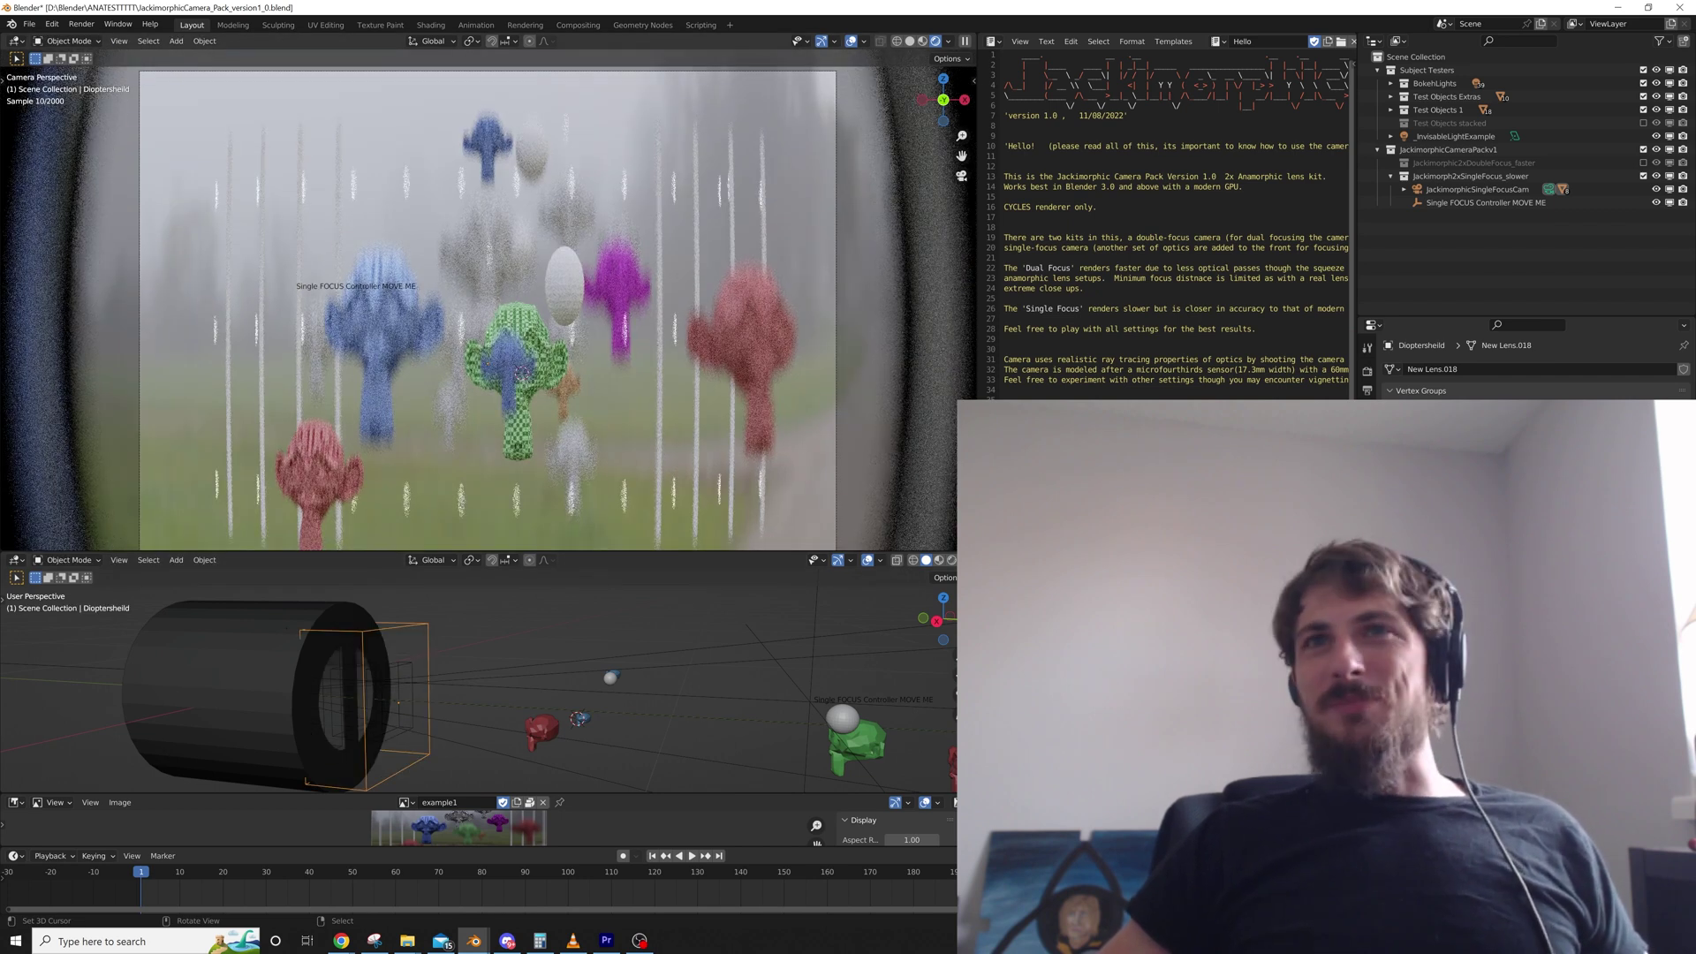
scroll(488, 301, down, 2)
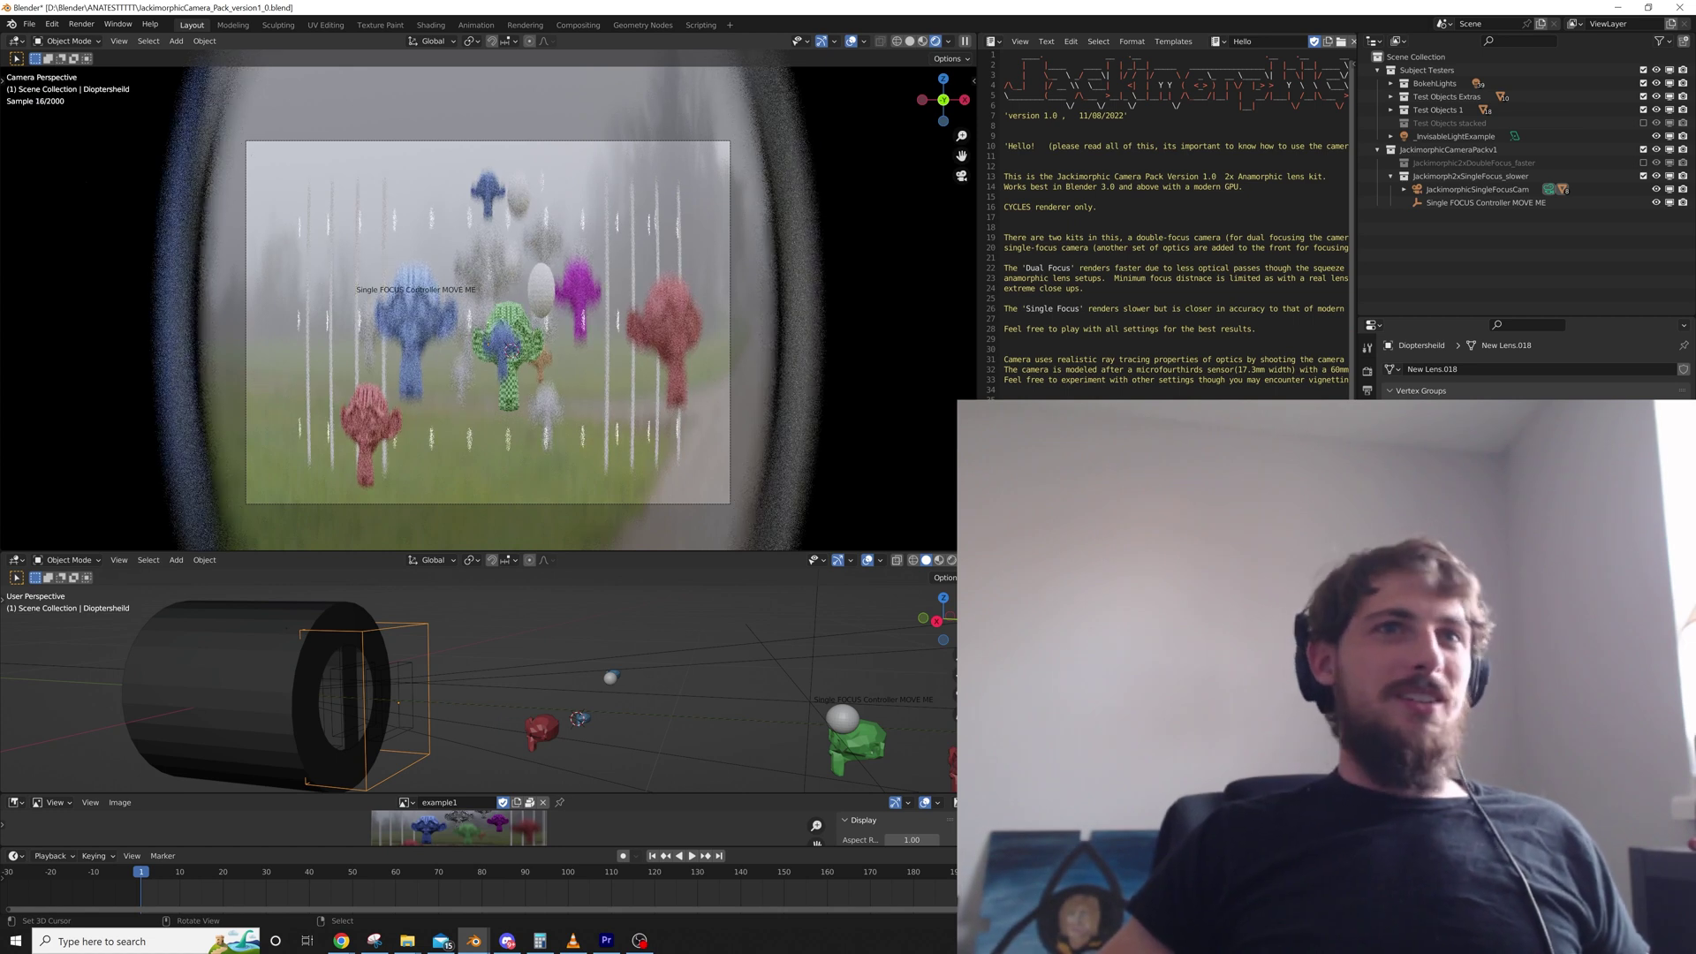
scroll(477, 676, down, 2)
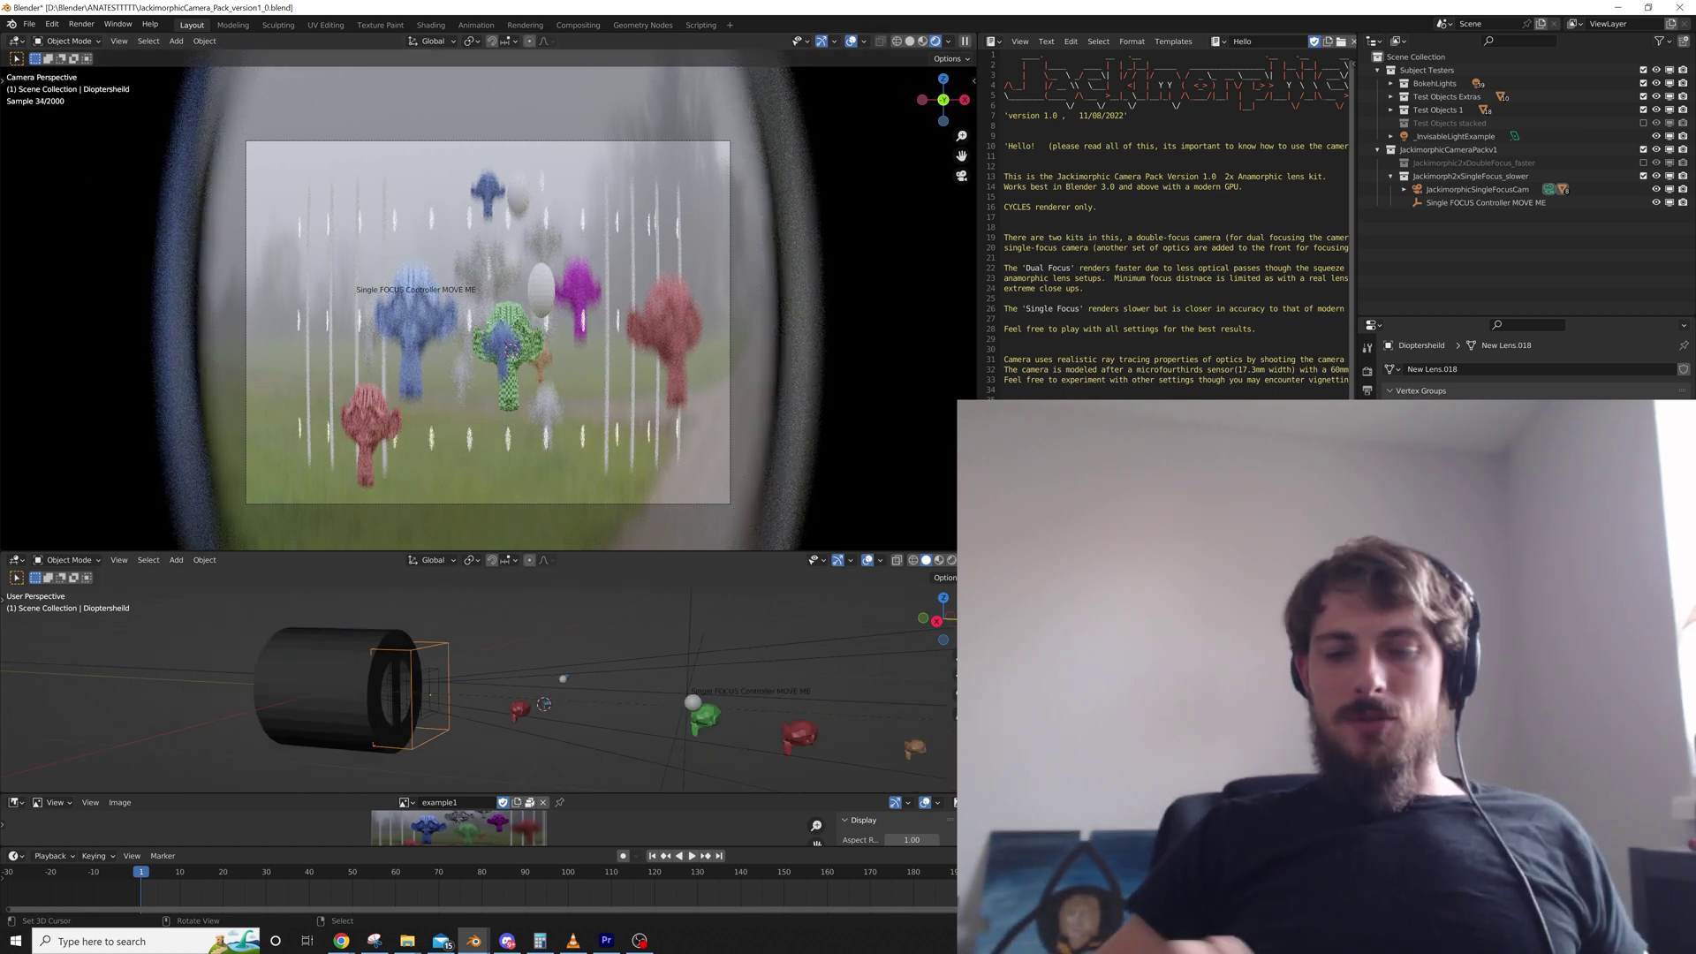
key(KP_3)
right_click(675, 703)
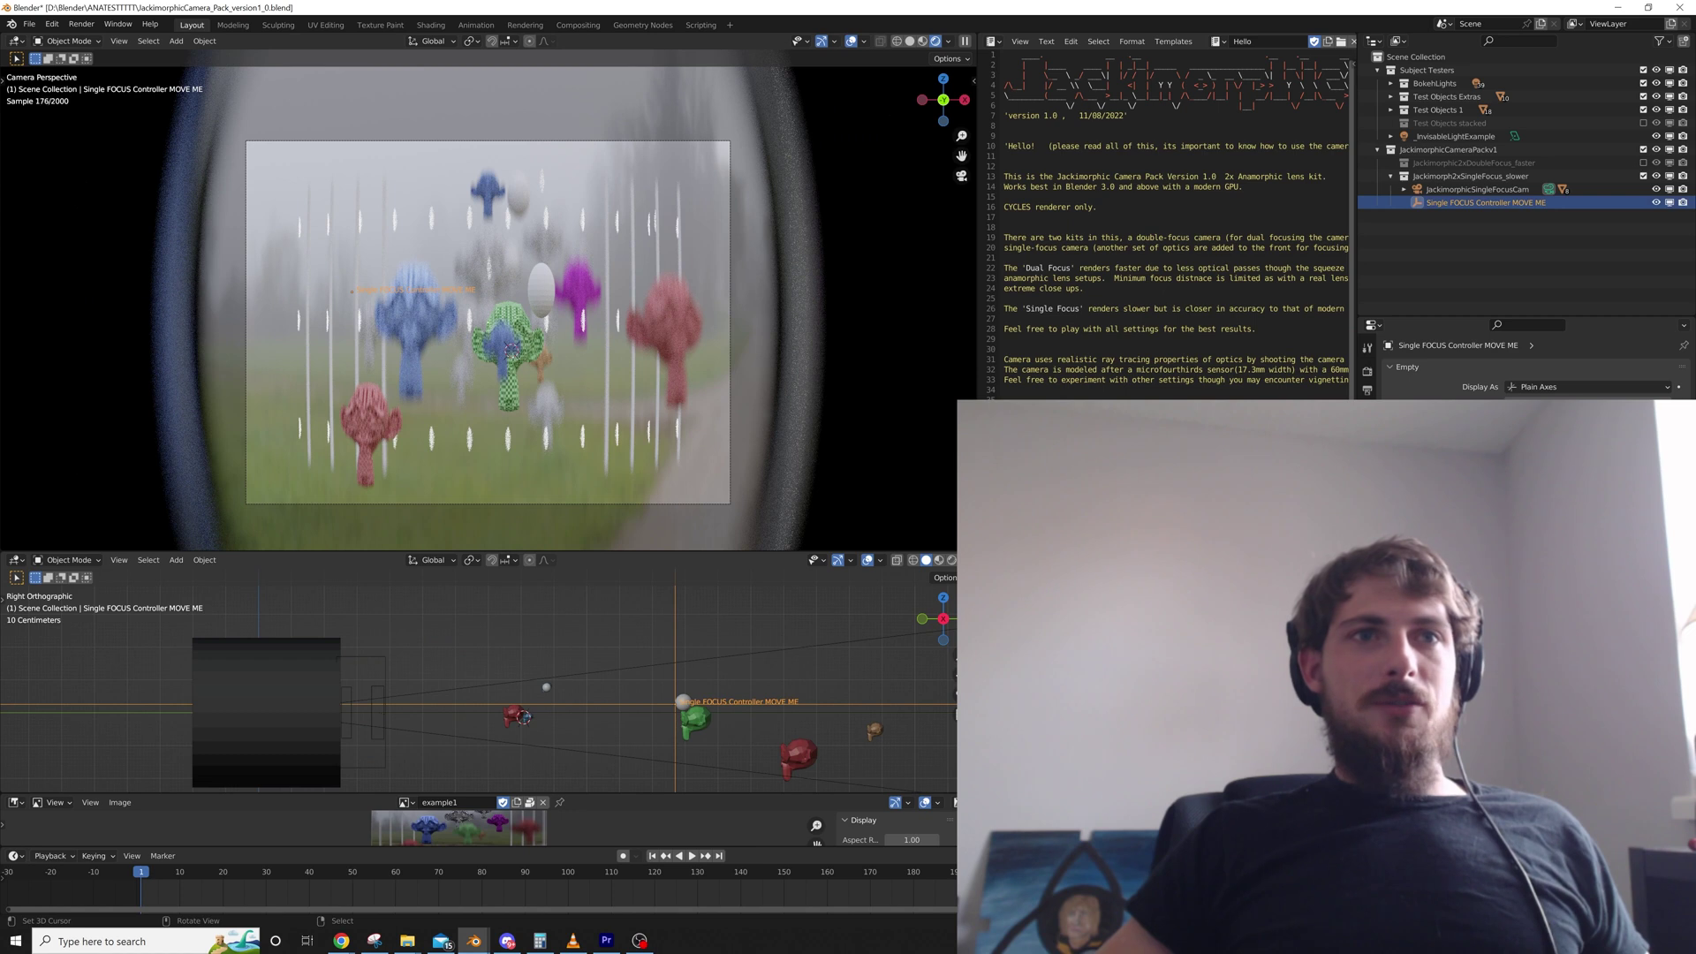
shift+middle_drag(675, 707, 644, 660)
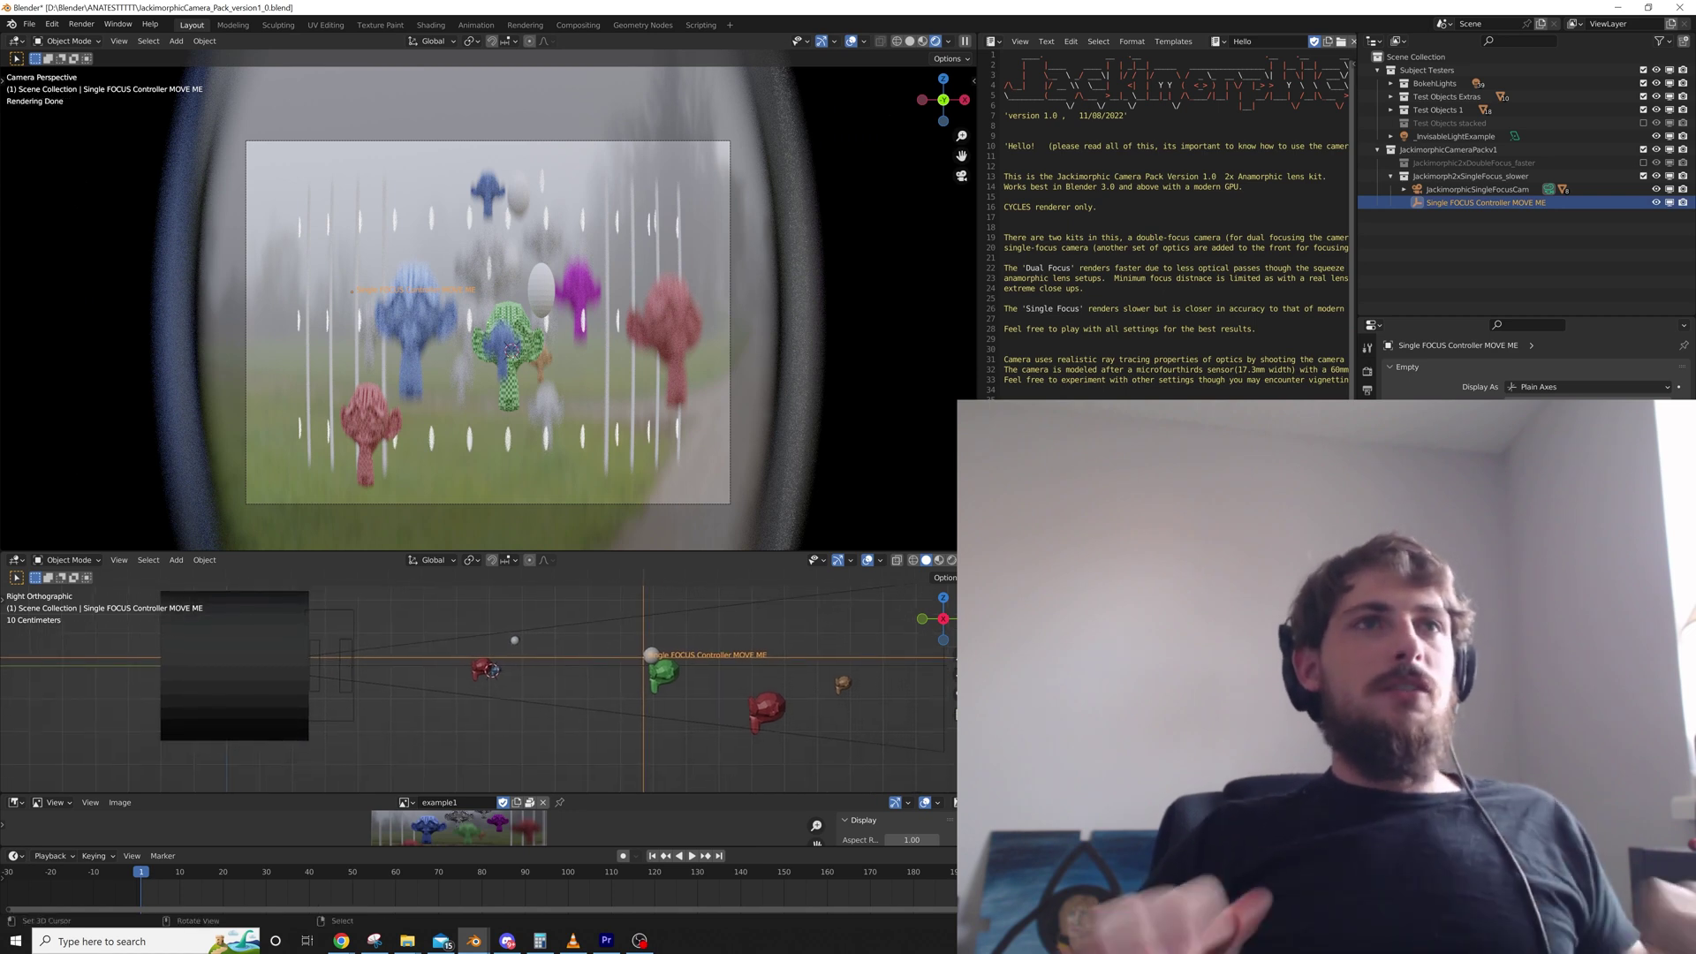
key(g)
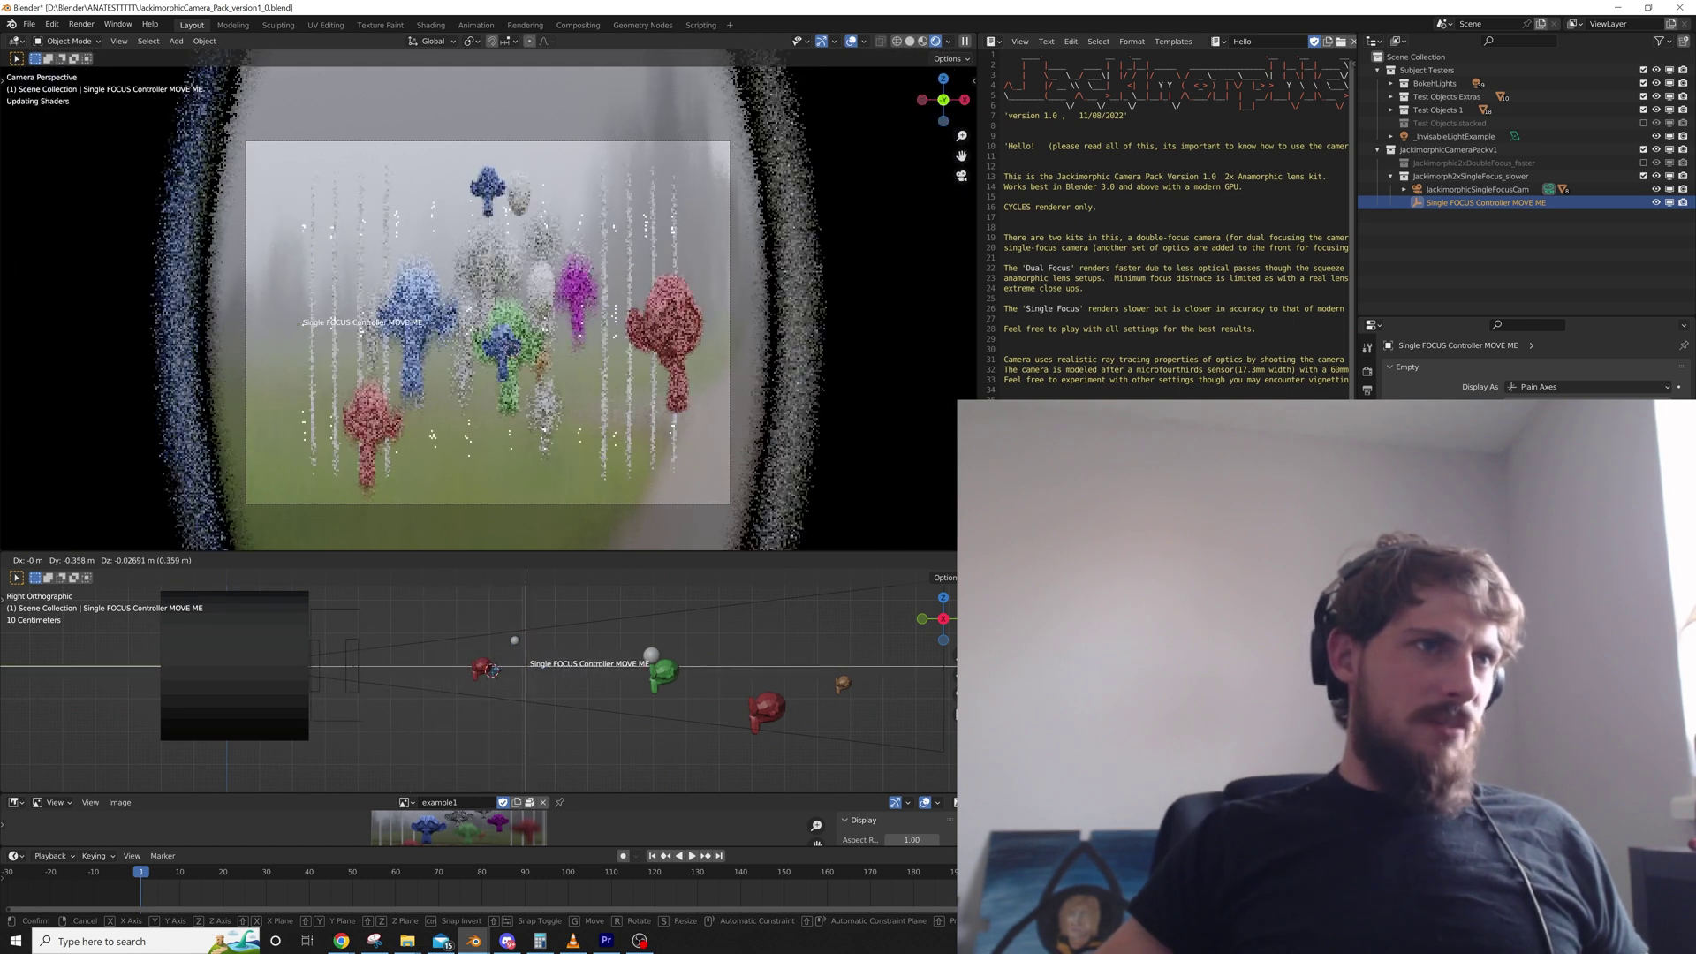
click(493, 671)
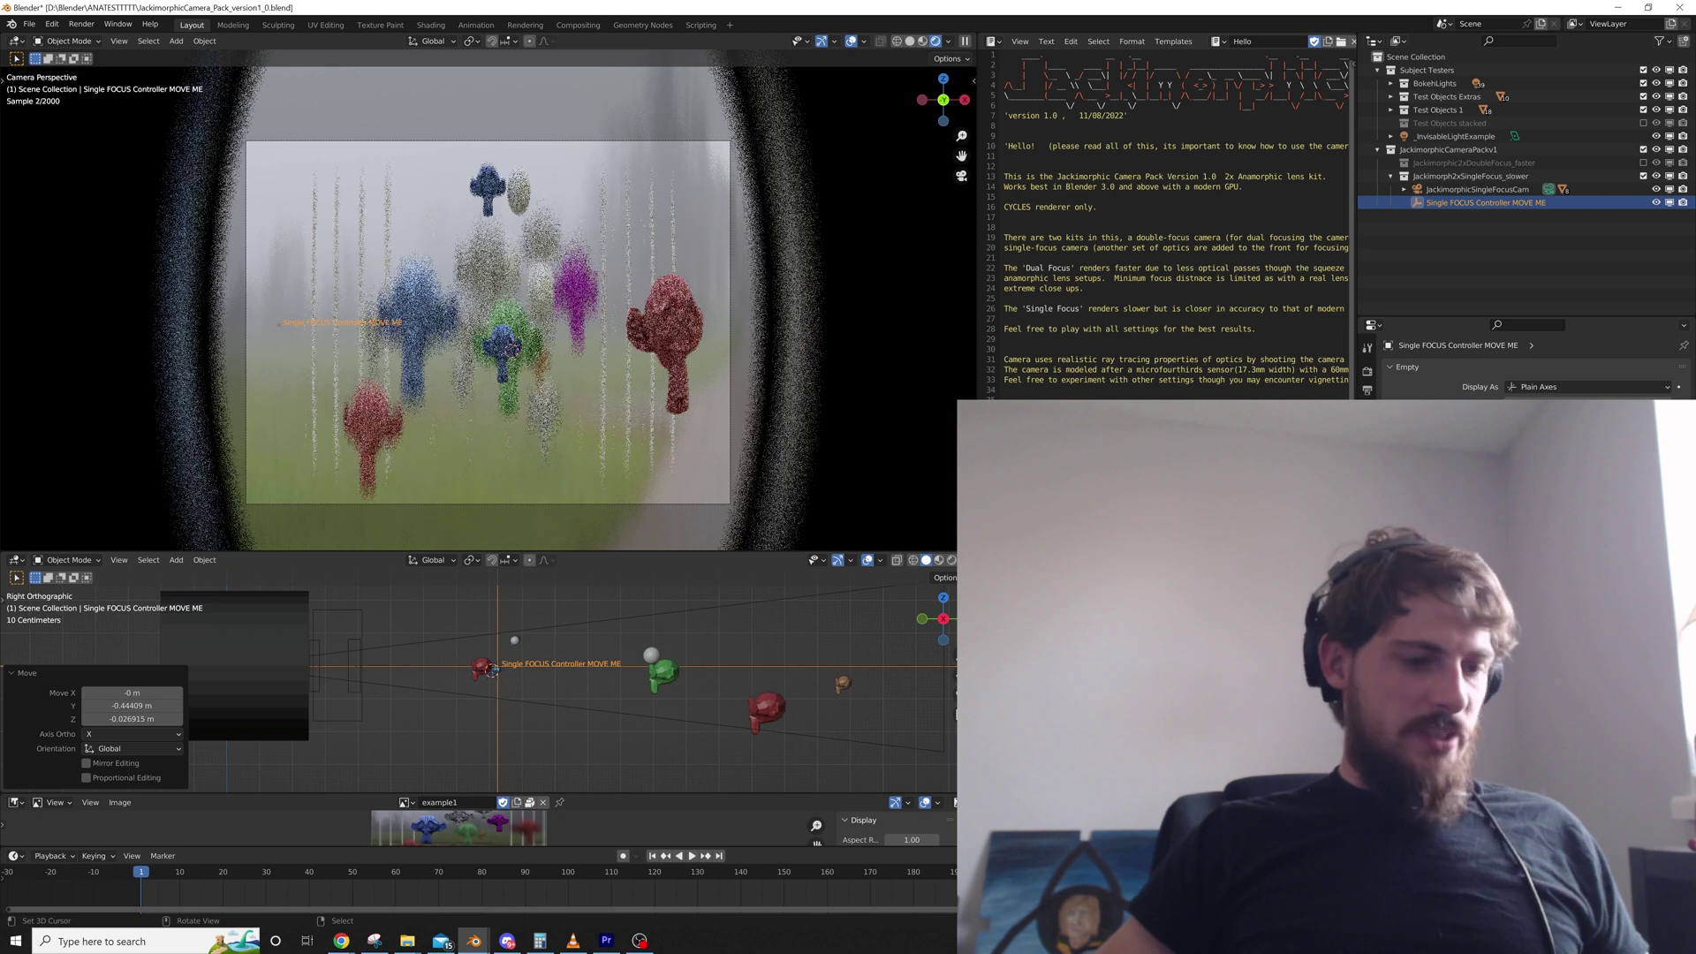
Show the focus controller's transform values and try moving it closer to and farther from the camera
key(n)
key(g)
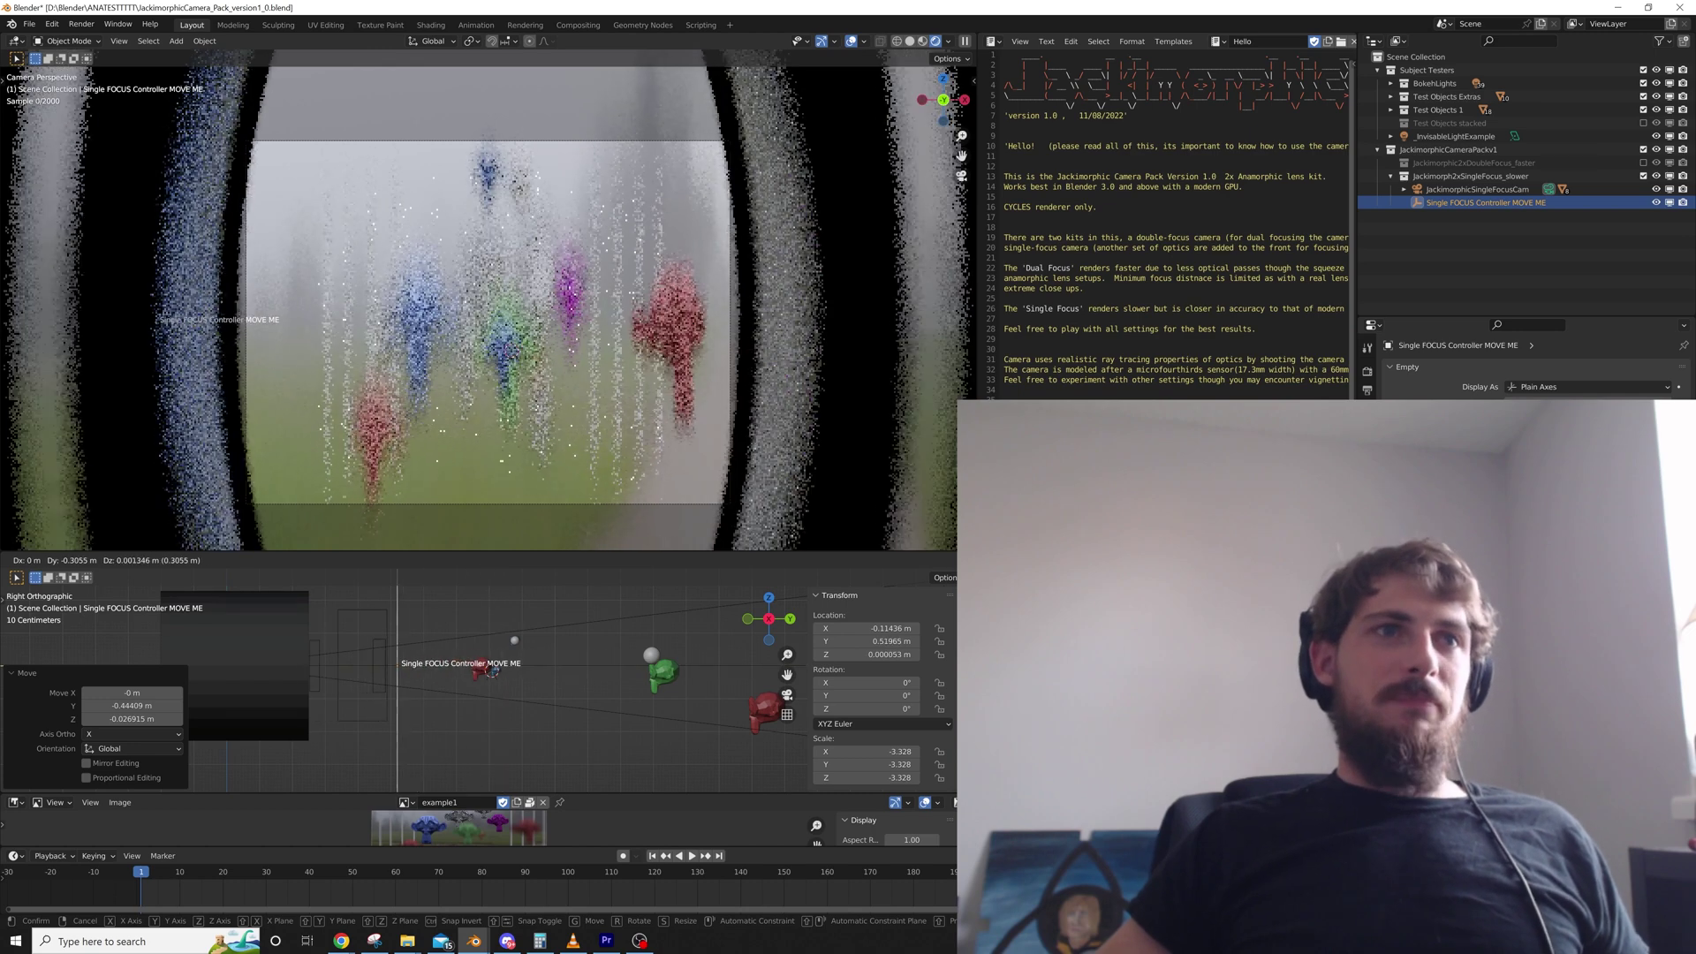
drag(501, 669, 578, 668)
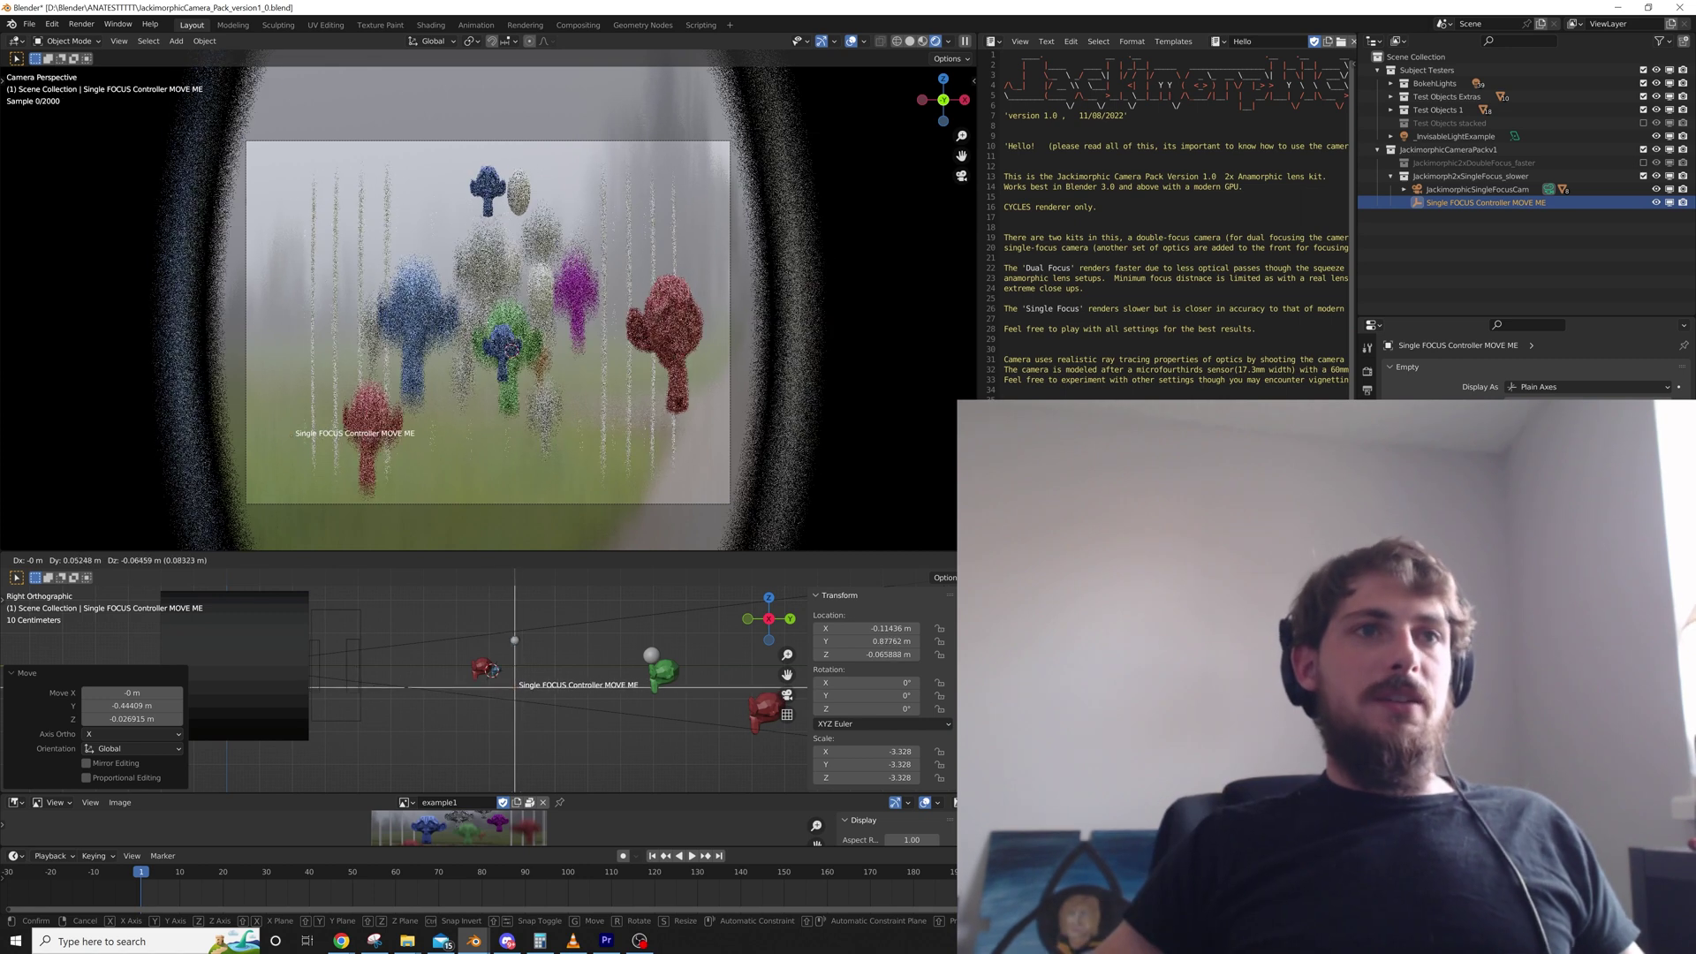
key(Escape)
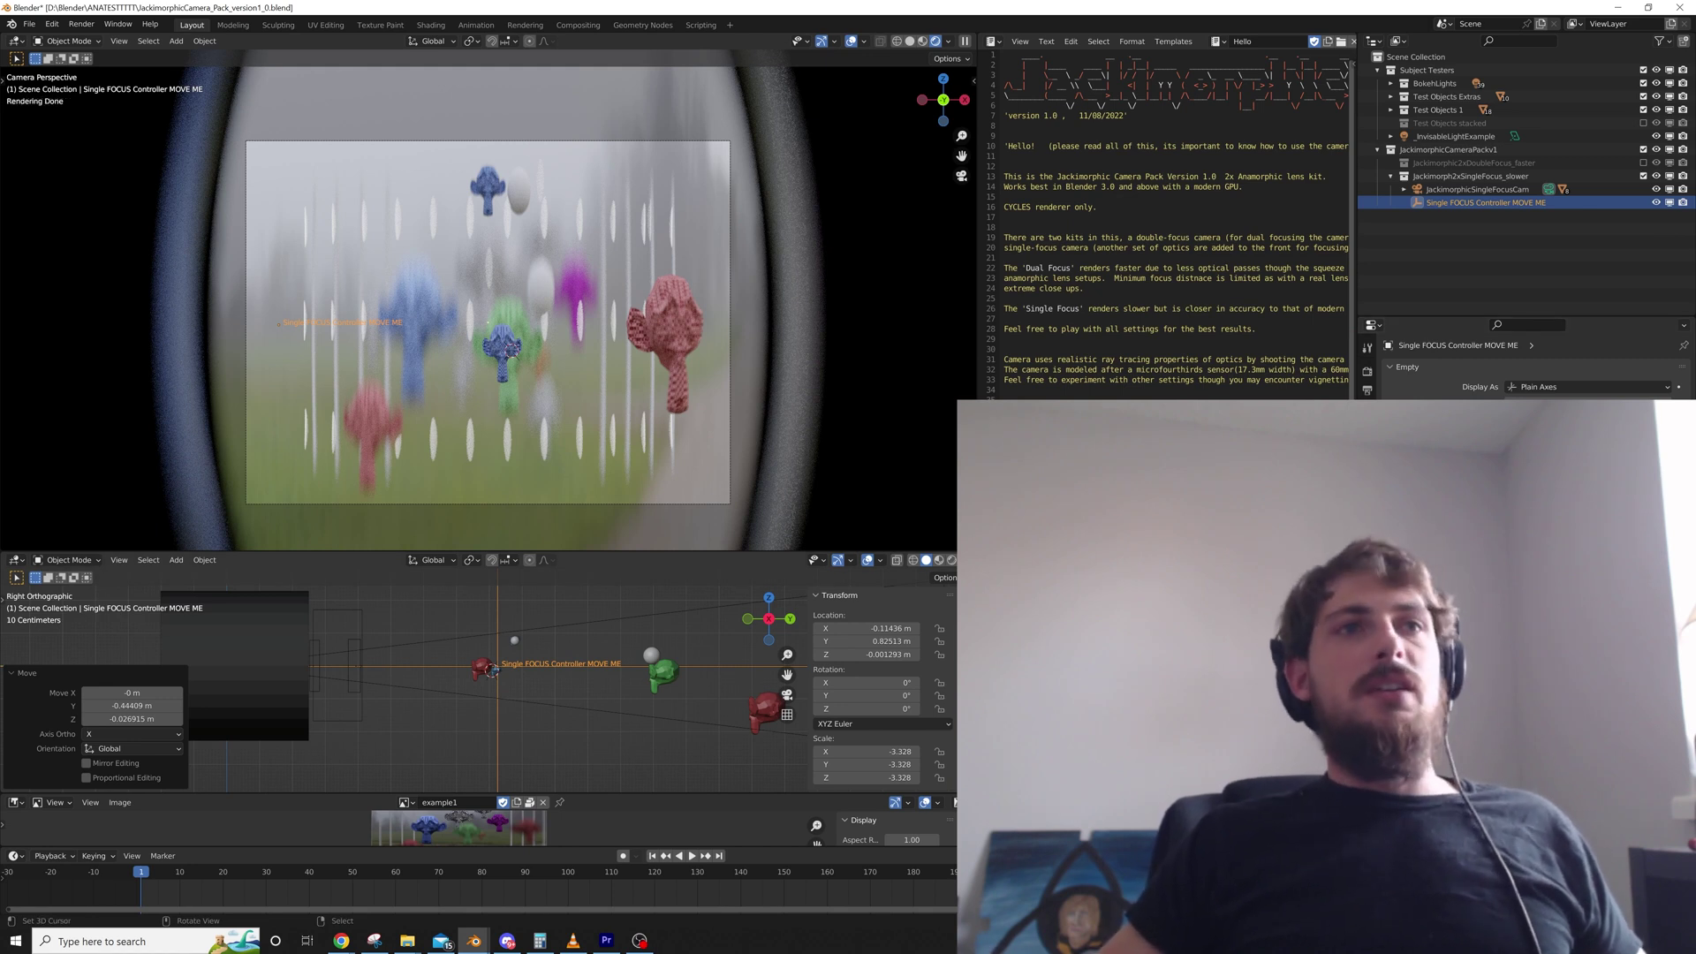
Reselect the focus controller and move it slightly nearer the camera, by about -0.06 m in Y and -0.005 m in Z
click(515, 641)
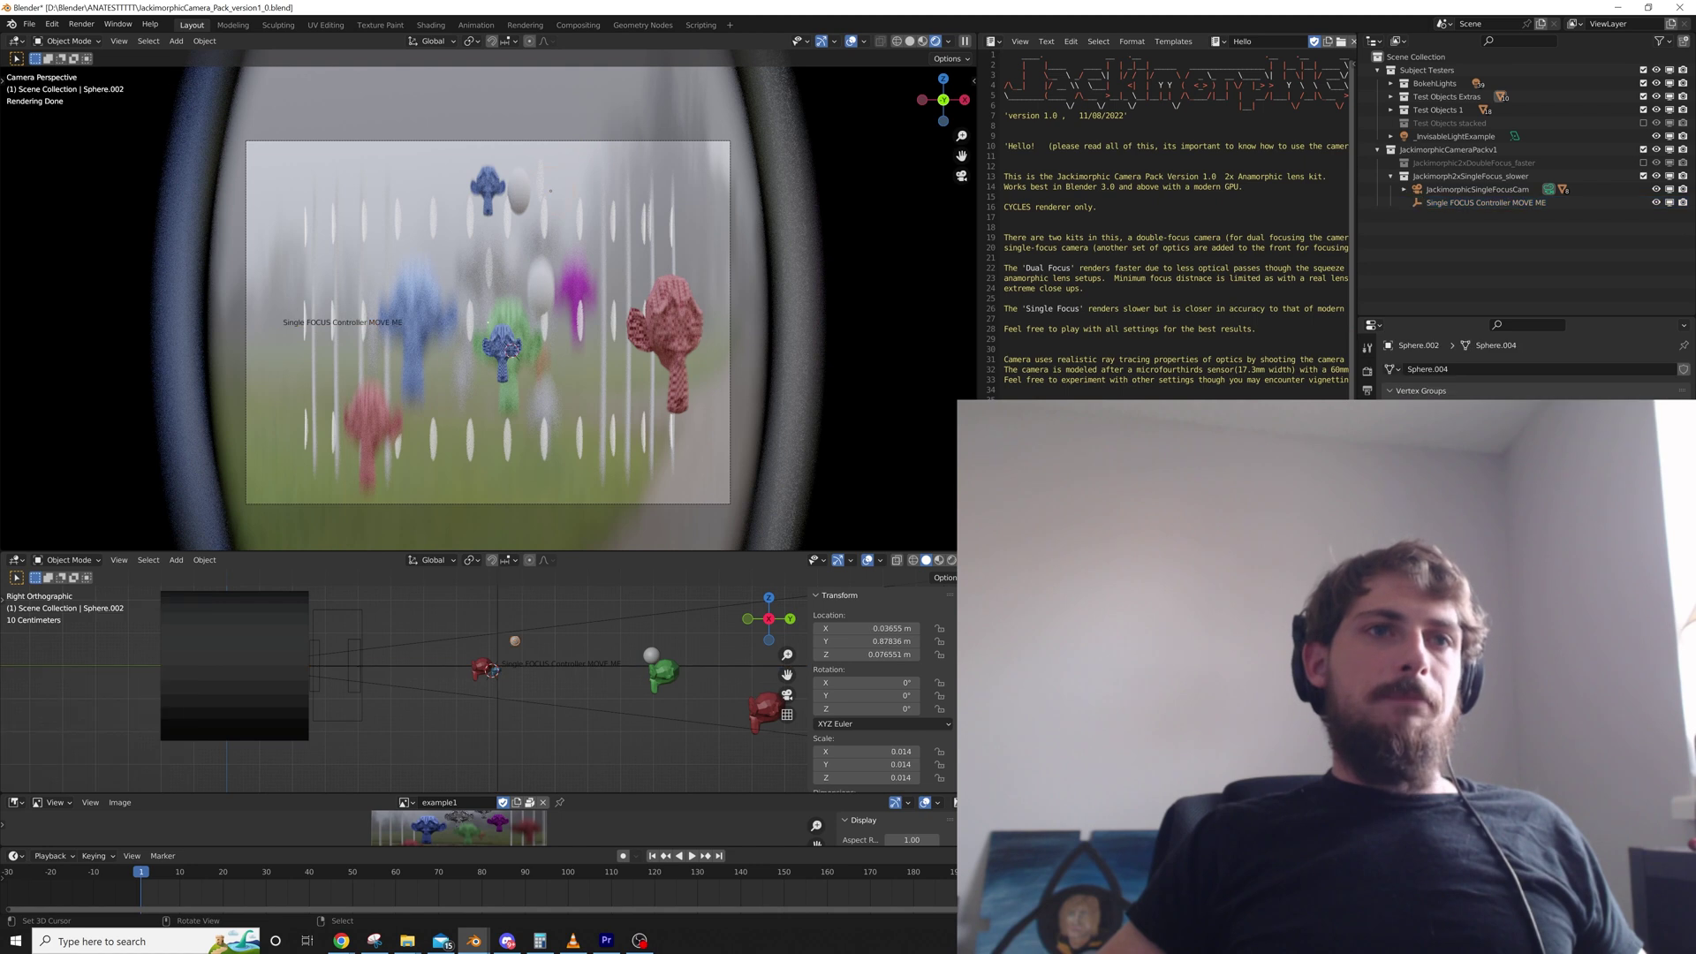
right_click(508, 656)
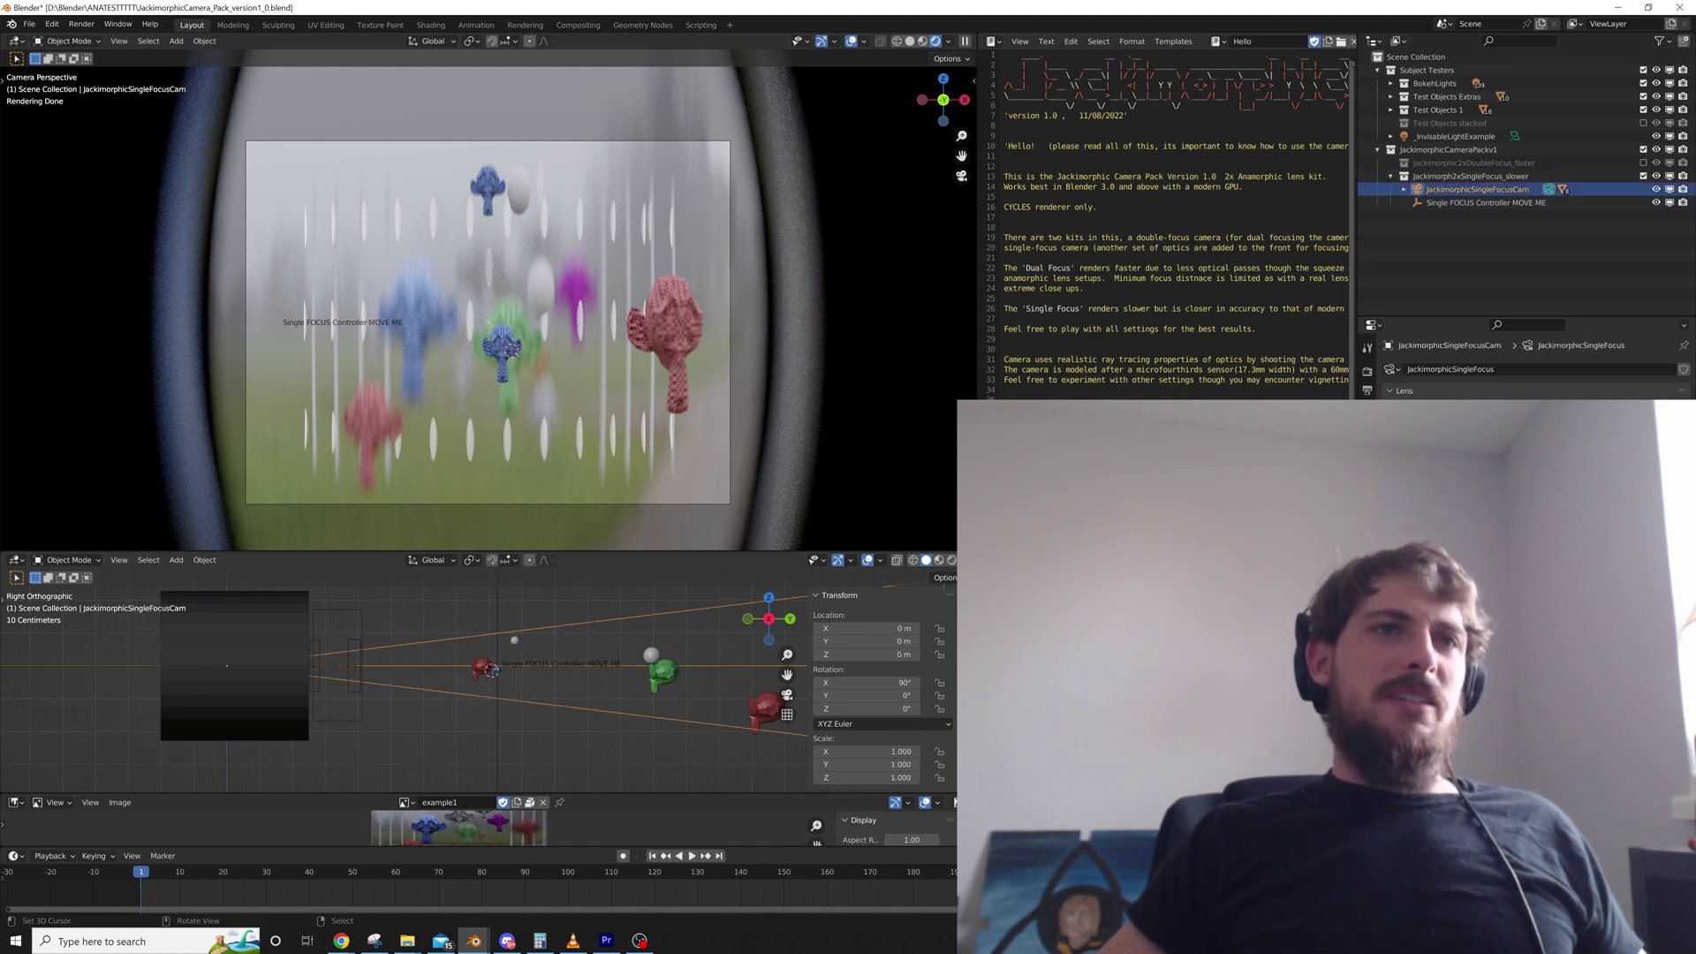
right_click(498, 655)
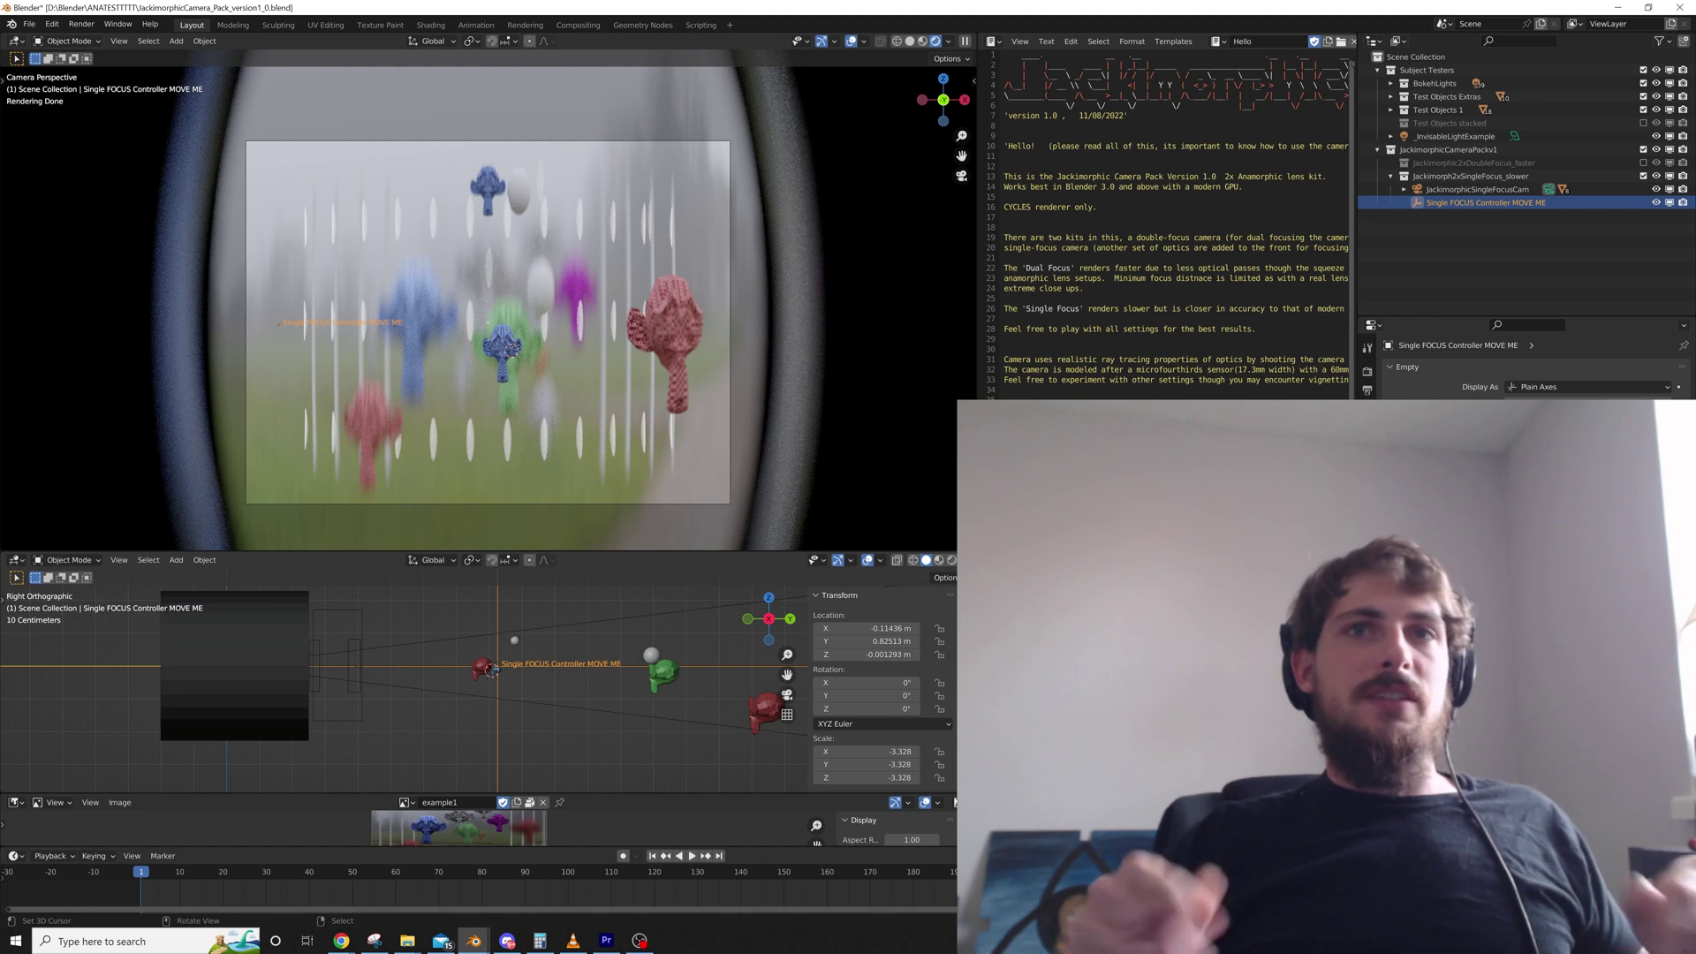
key(KP_Decimal)
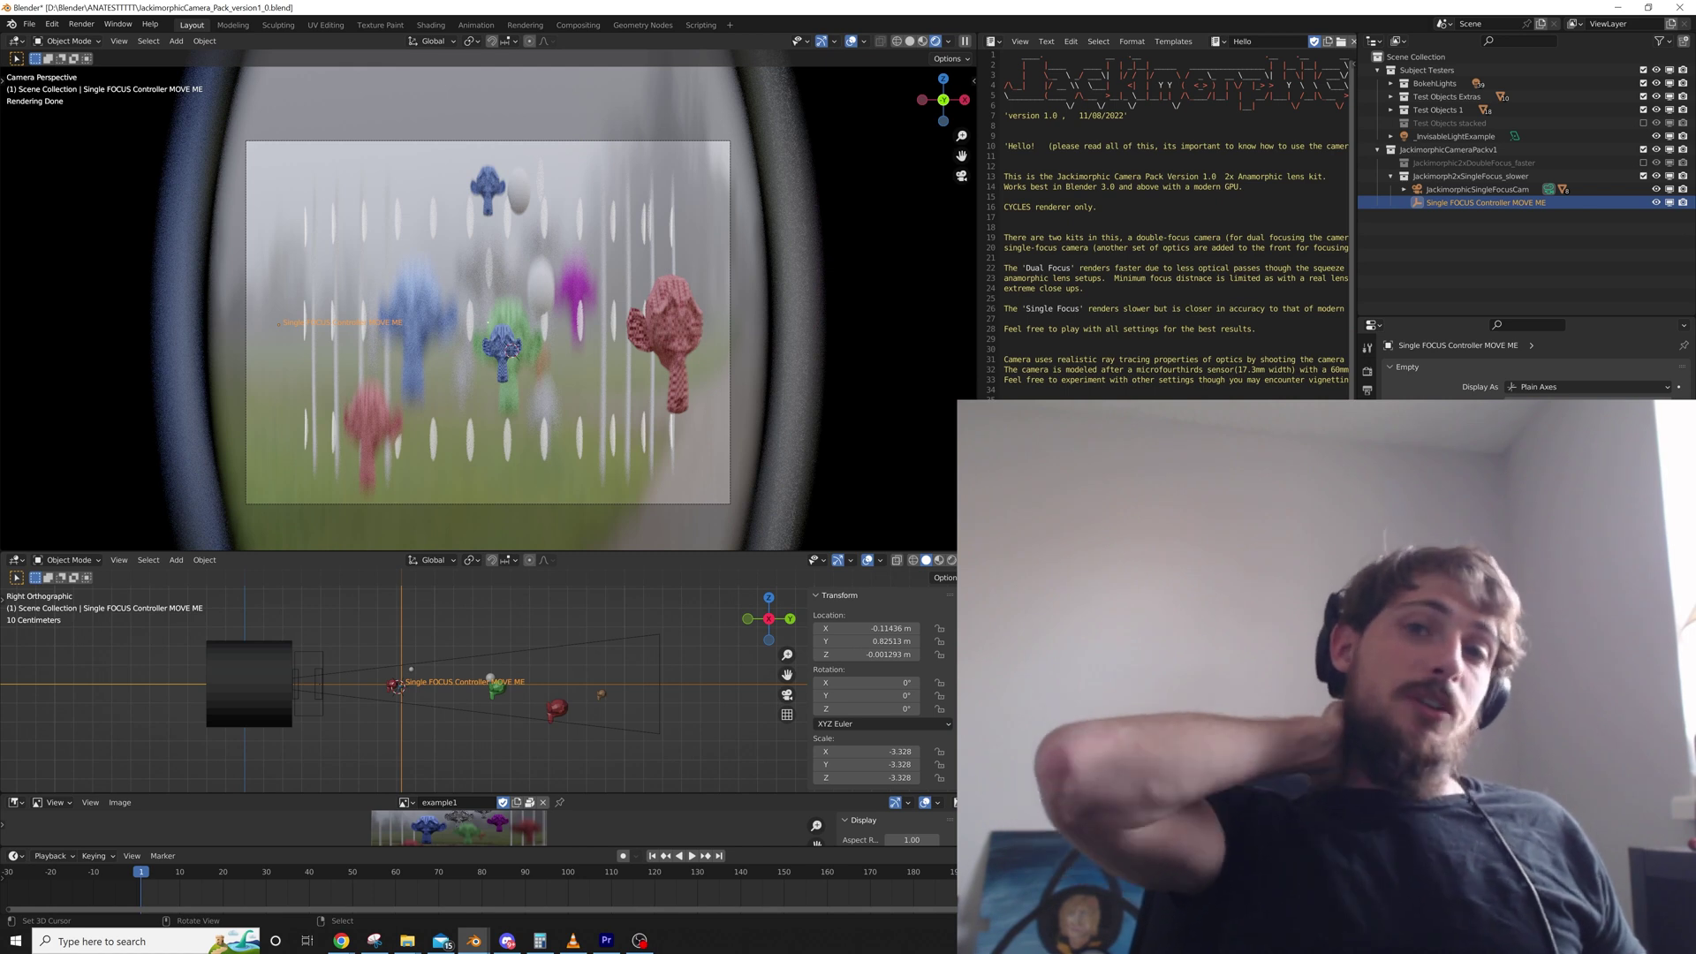
shift+middle_drag(477, 689, 328, 660)
key(g)
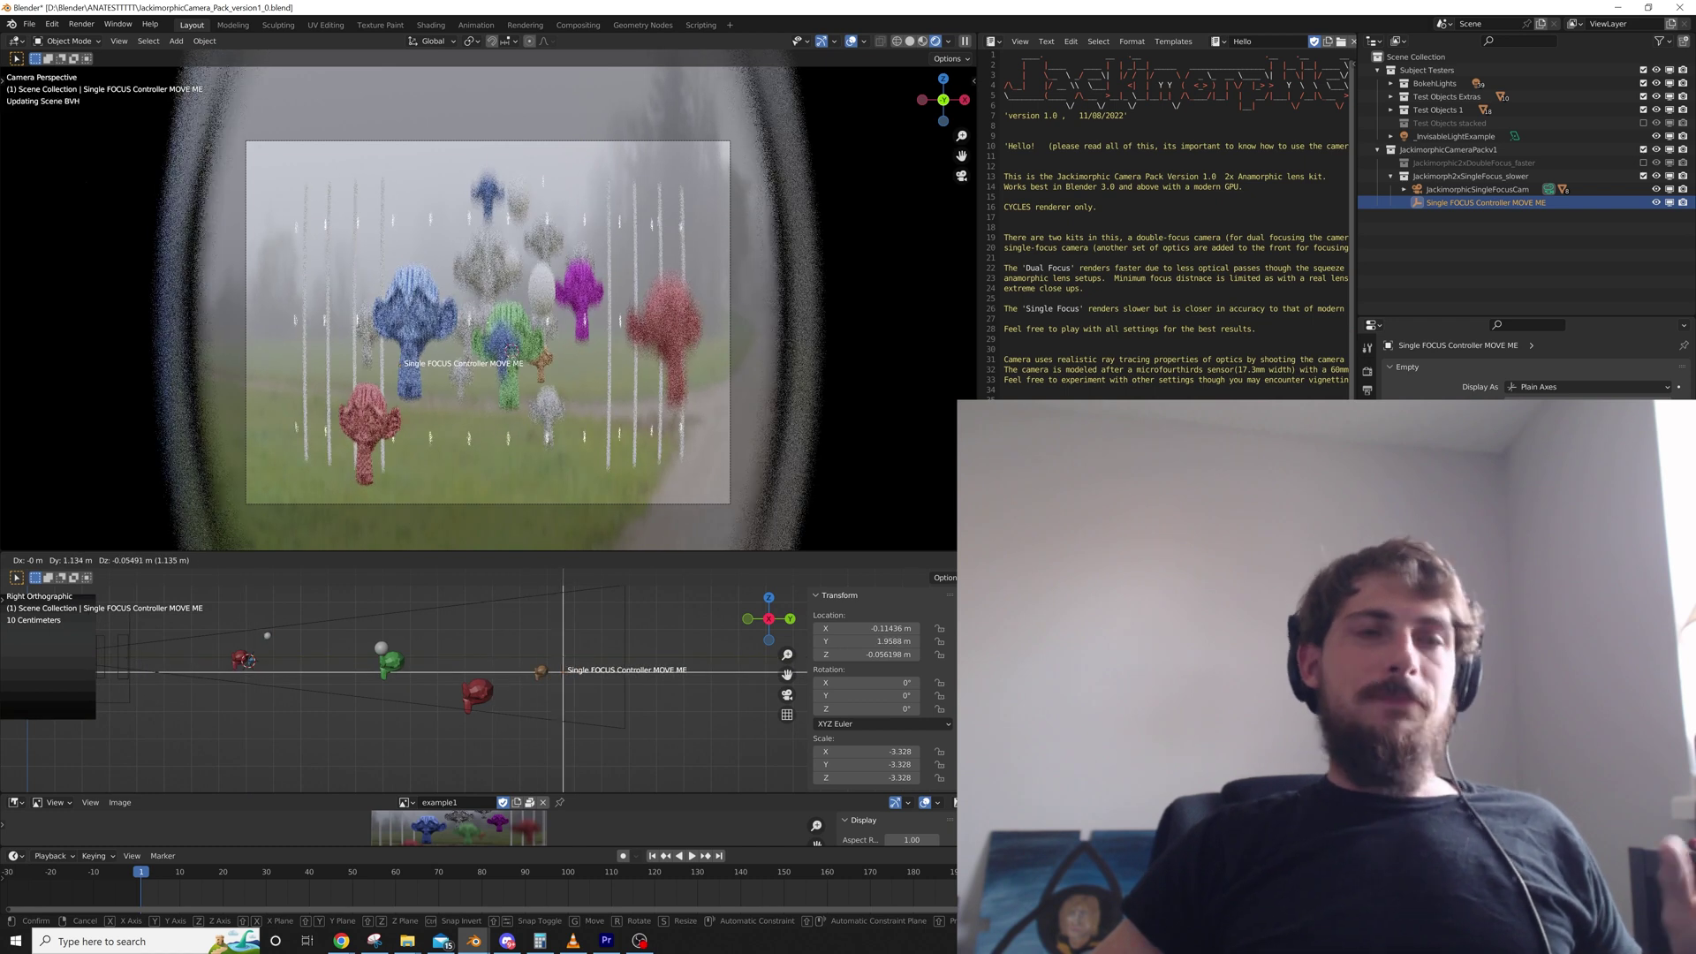
mouse_move(541, 672)
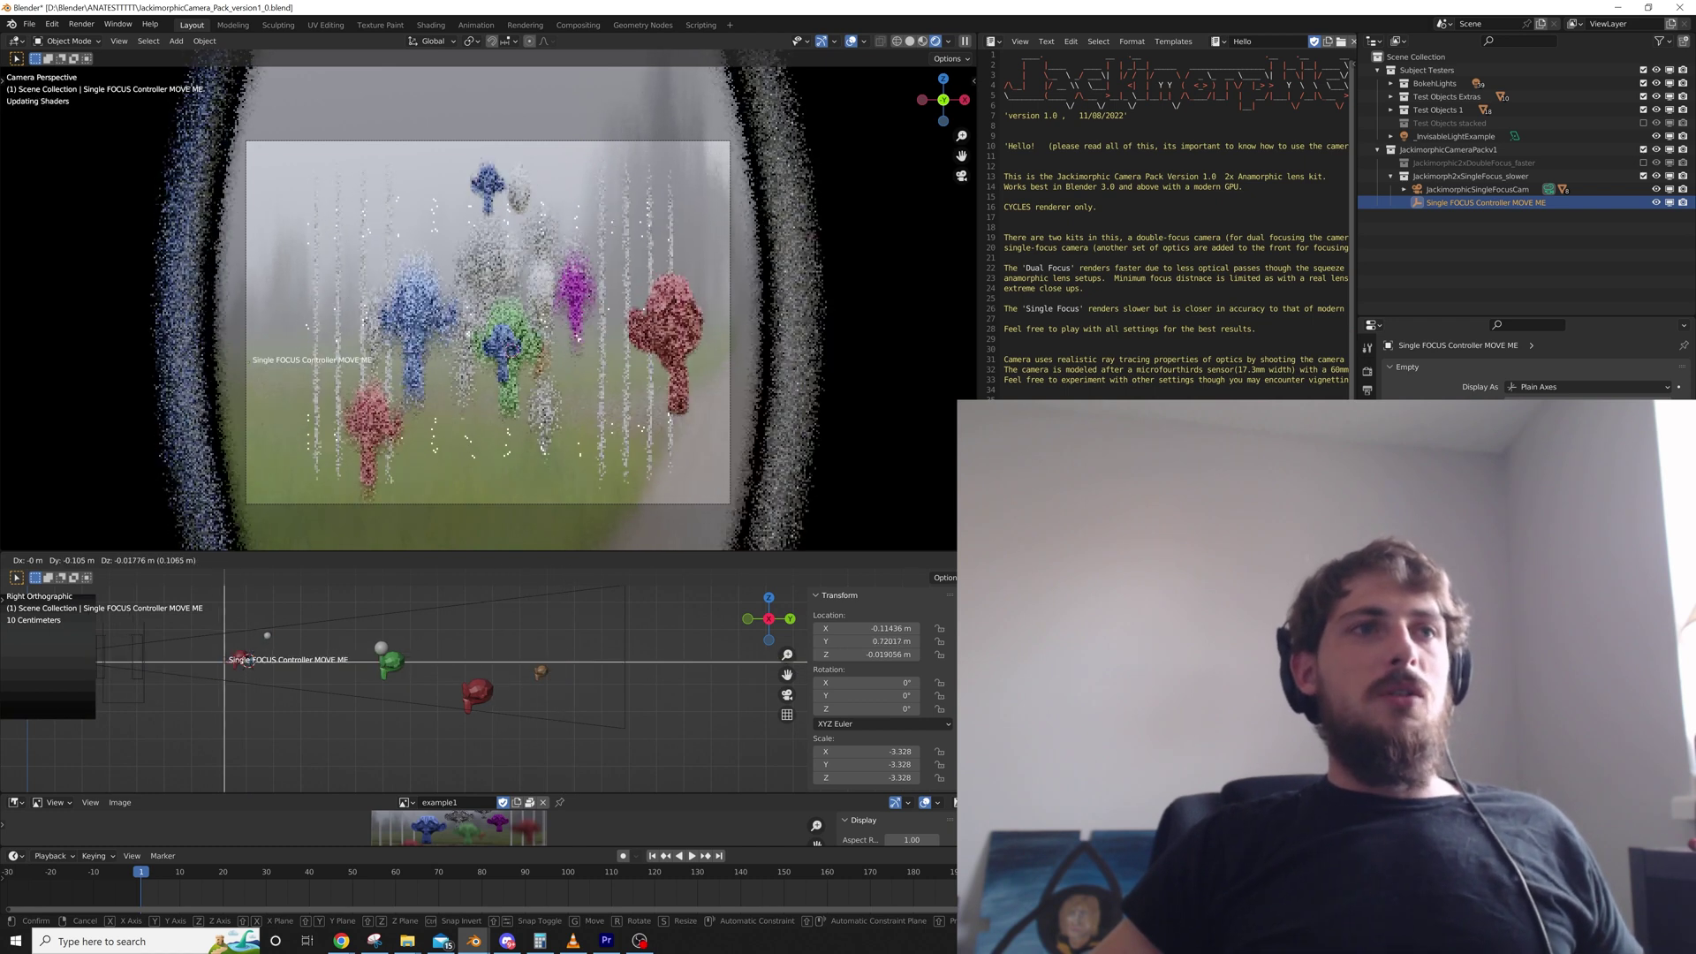
click(237, 658)
Examine the foreground and background blur in the rendered camera view and the distant test objects in the side view, and collapse the Move settings
scroll(203, 676, down, 4)
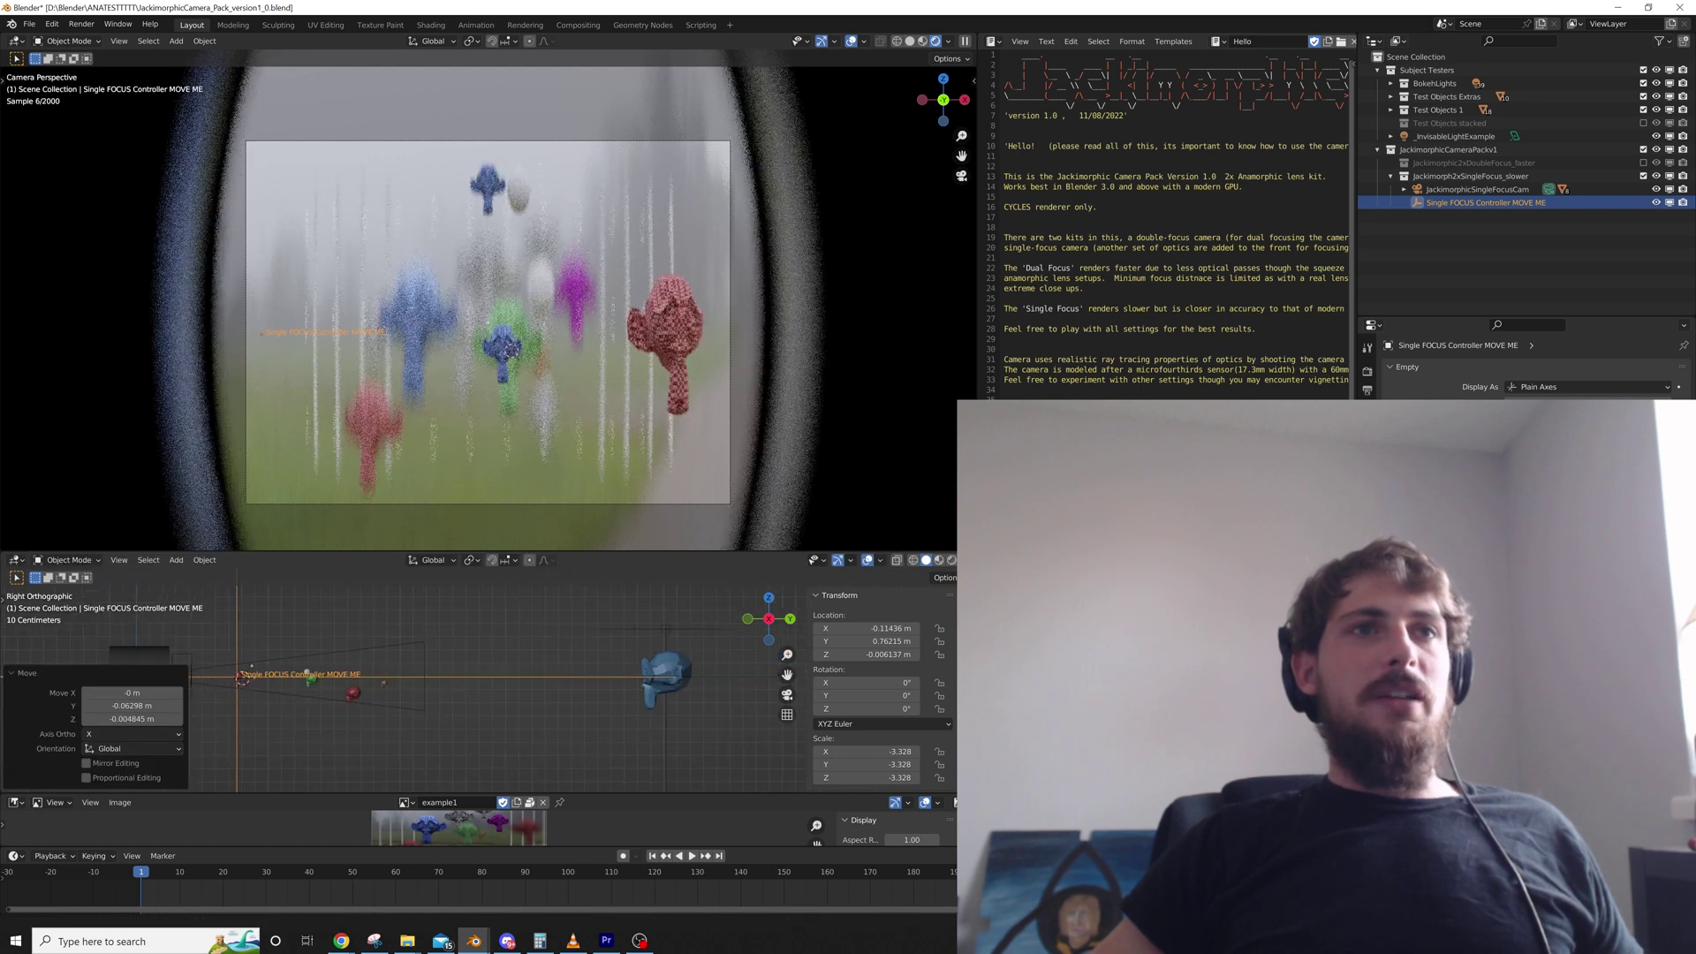
scroll(488, 300, up, 2)
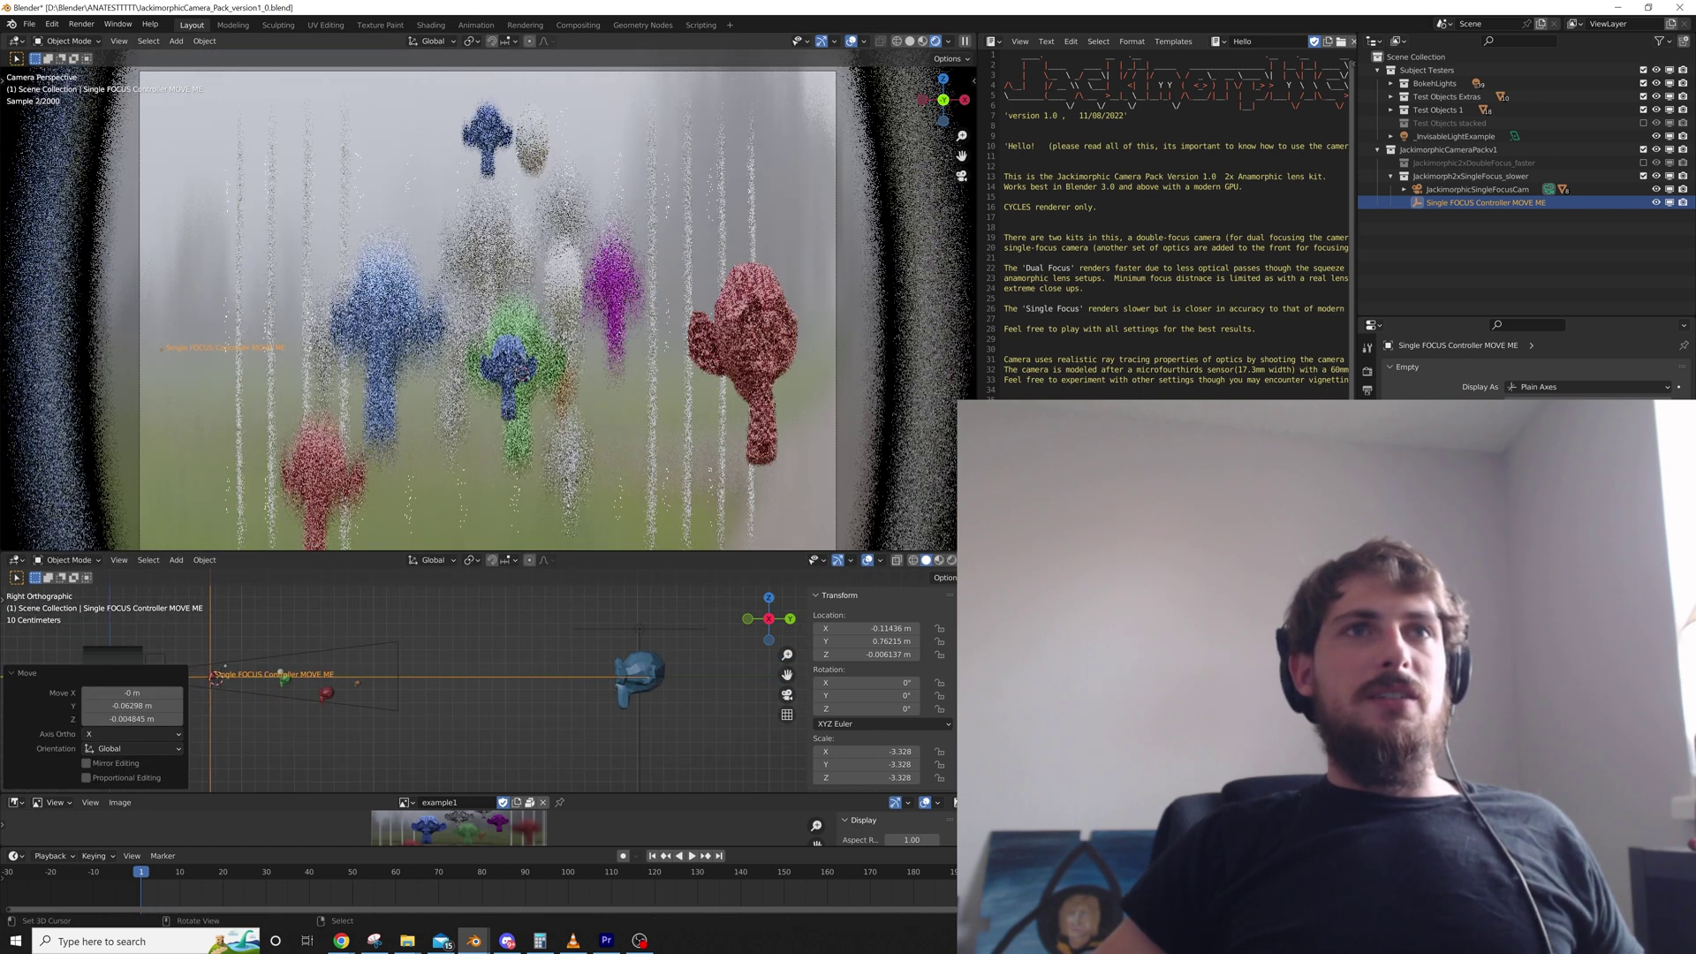
scroll(489, 301, up, 3)
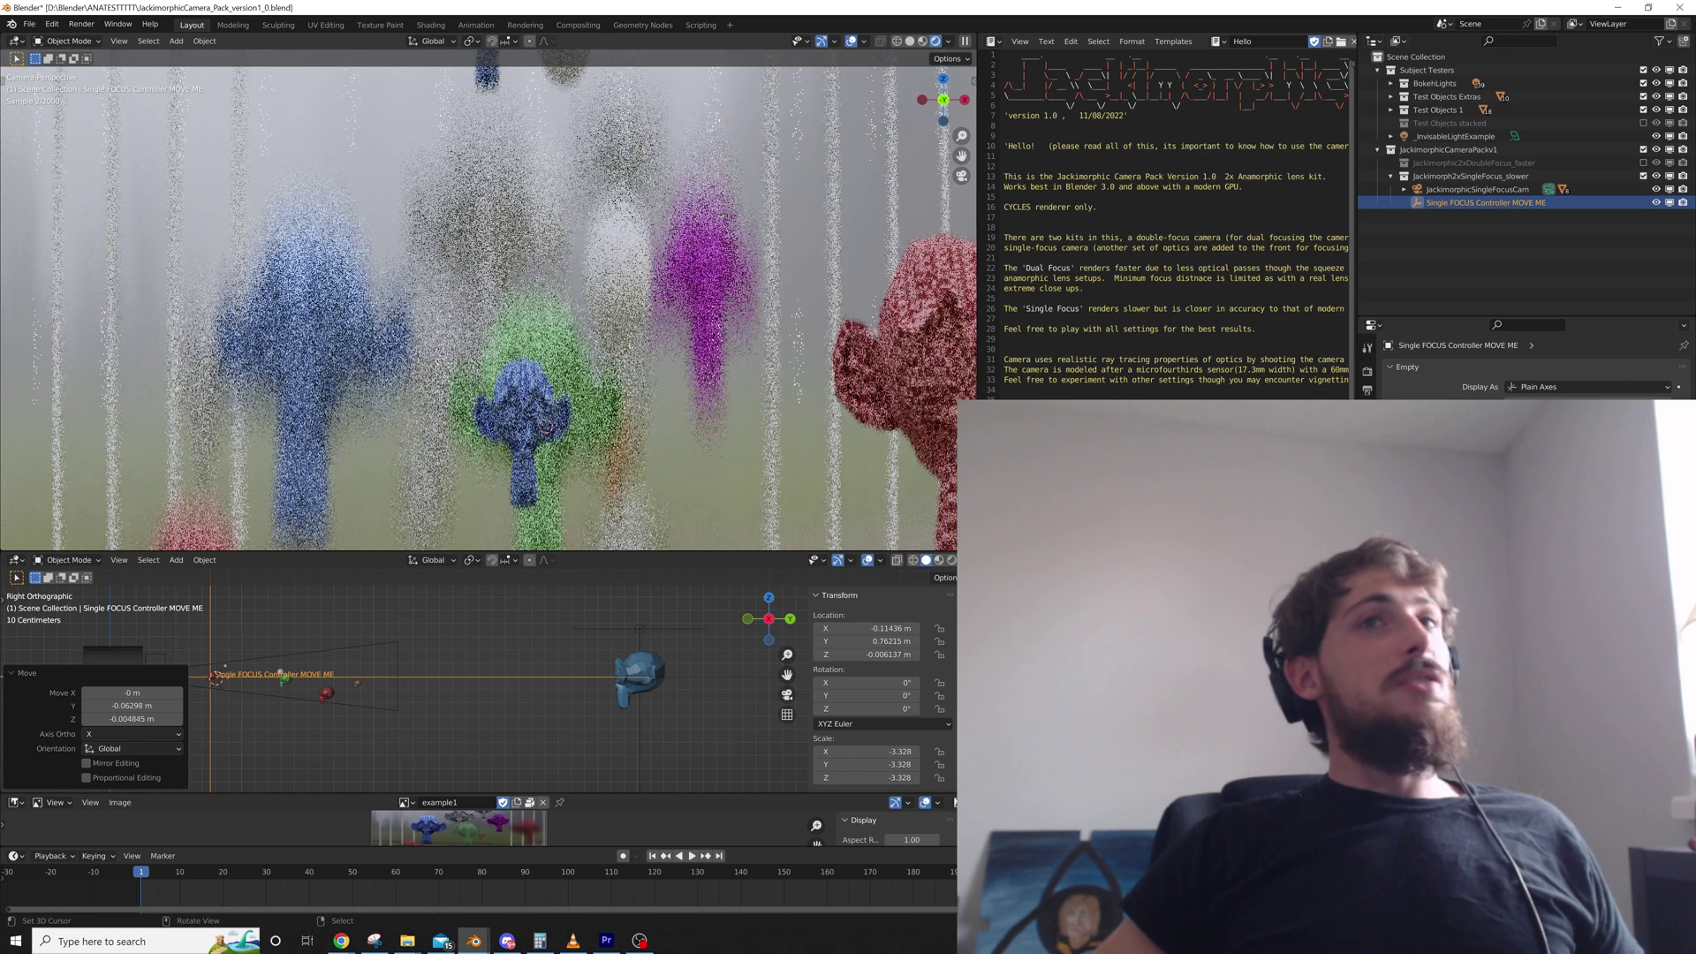
scroll(489, 300, down, 4)
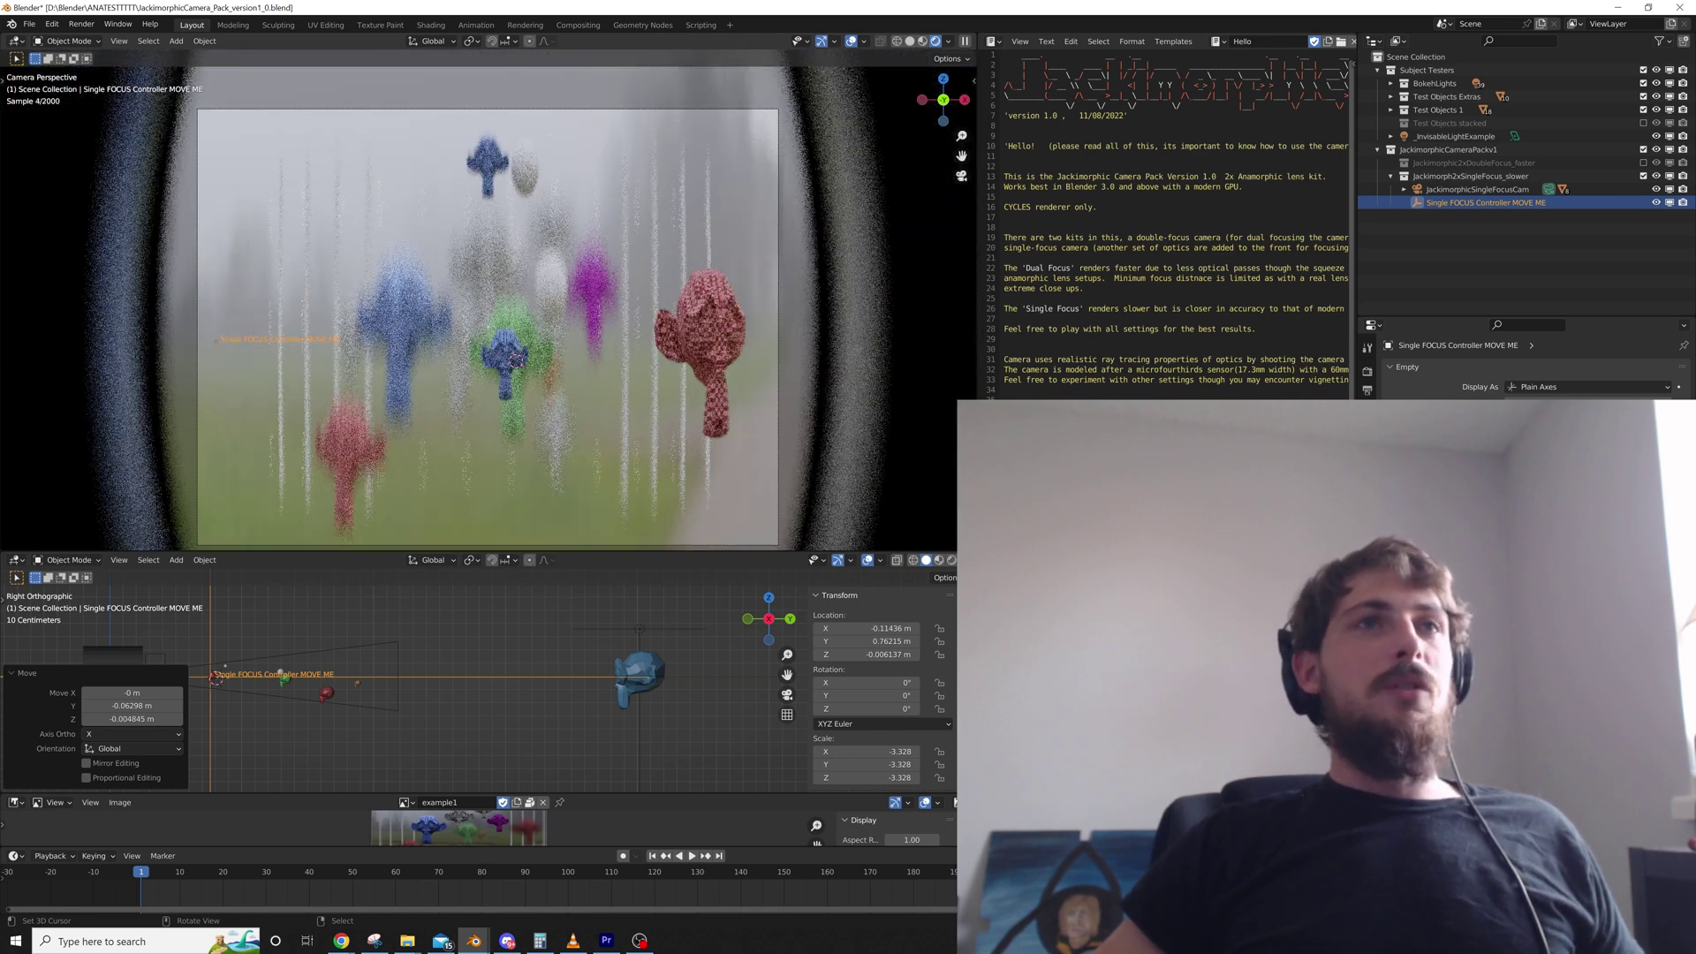
shift+middle_drag(488, 300, 499, 280)
scroll(489, 680, down, 6)
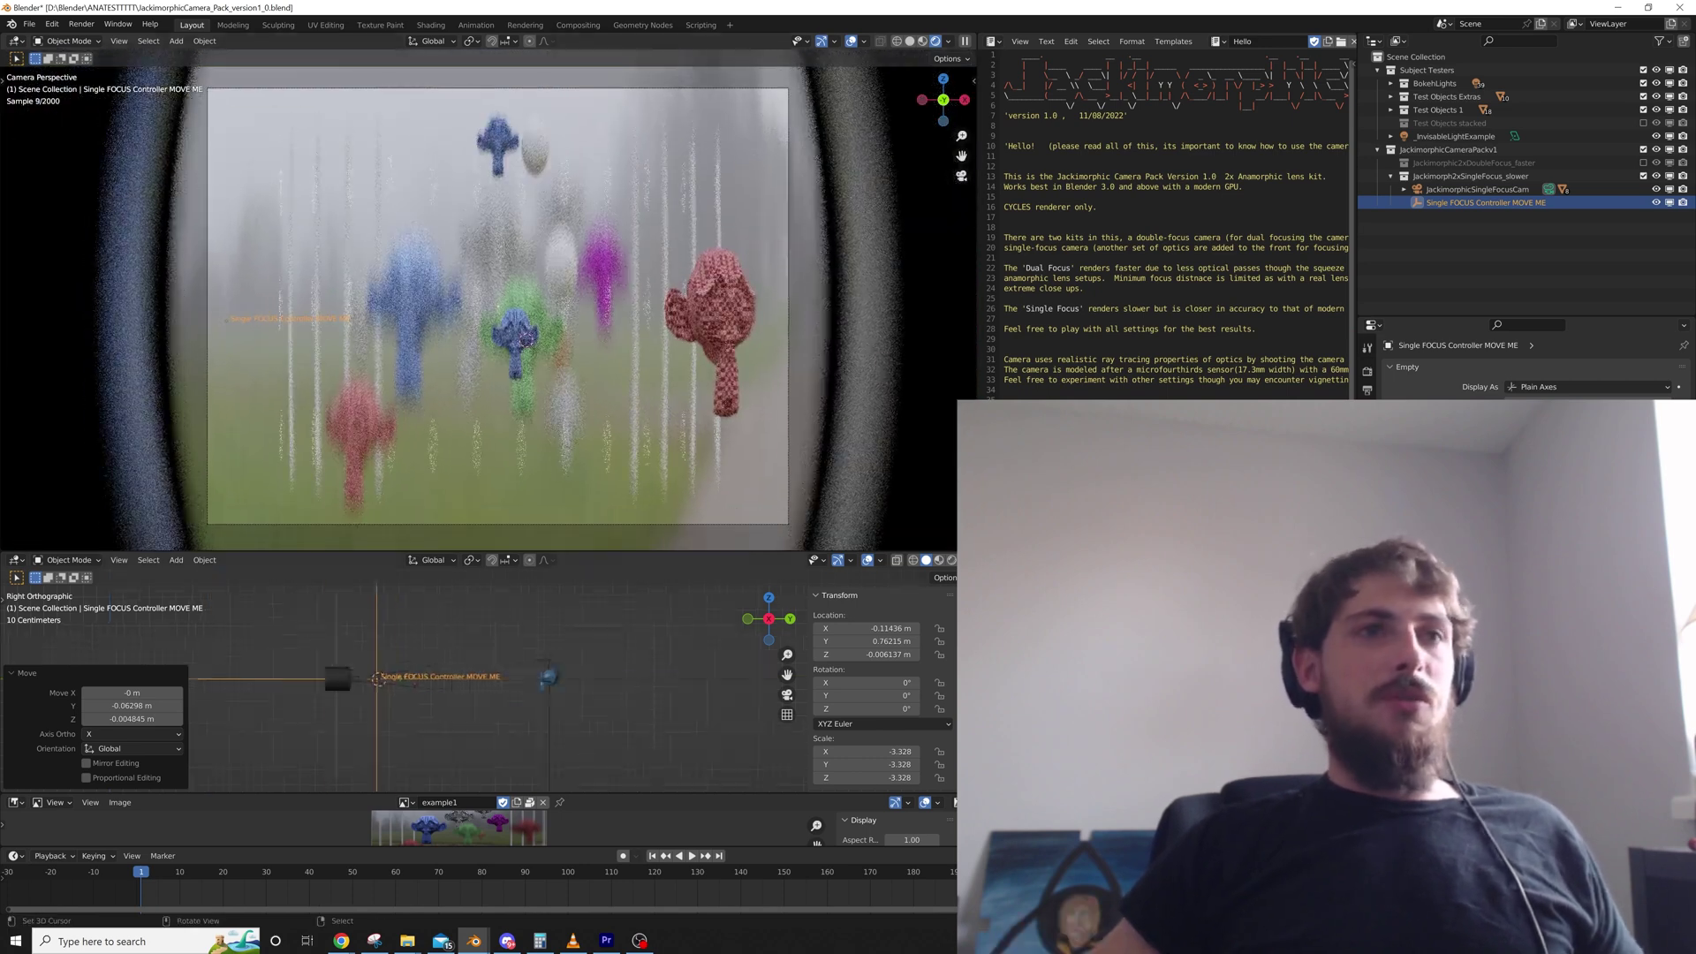
shift+middle_drag(489, 681, 306, 683)
scroll(306, 683, down, 5)
shift+middle_drag(588, 680, 489, 684)
scroll(488, 685, up, 2)
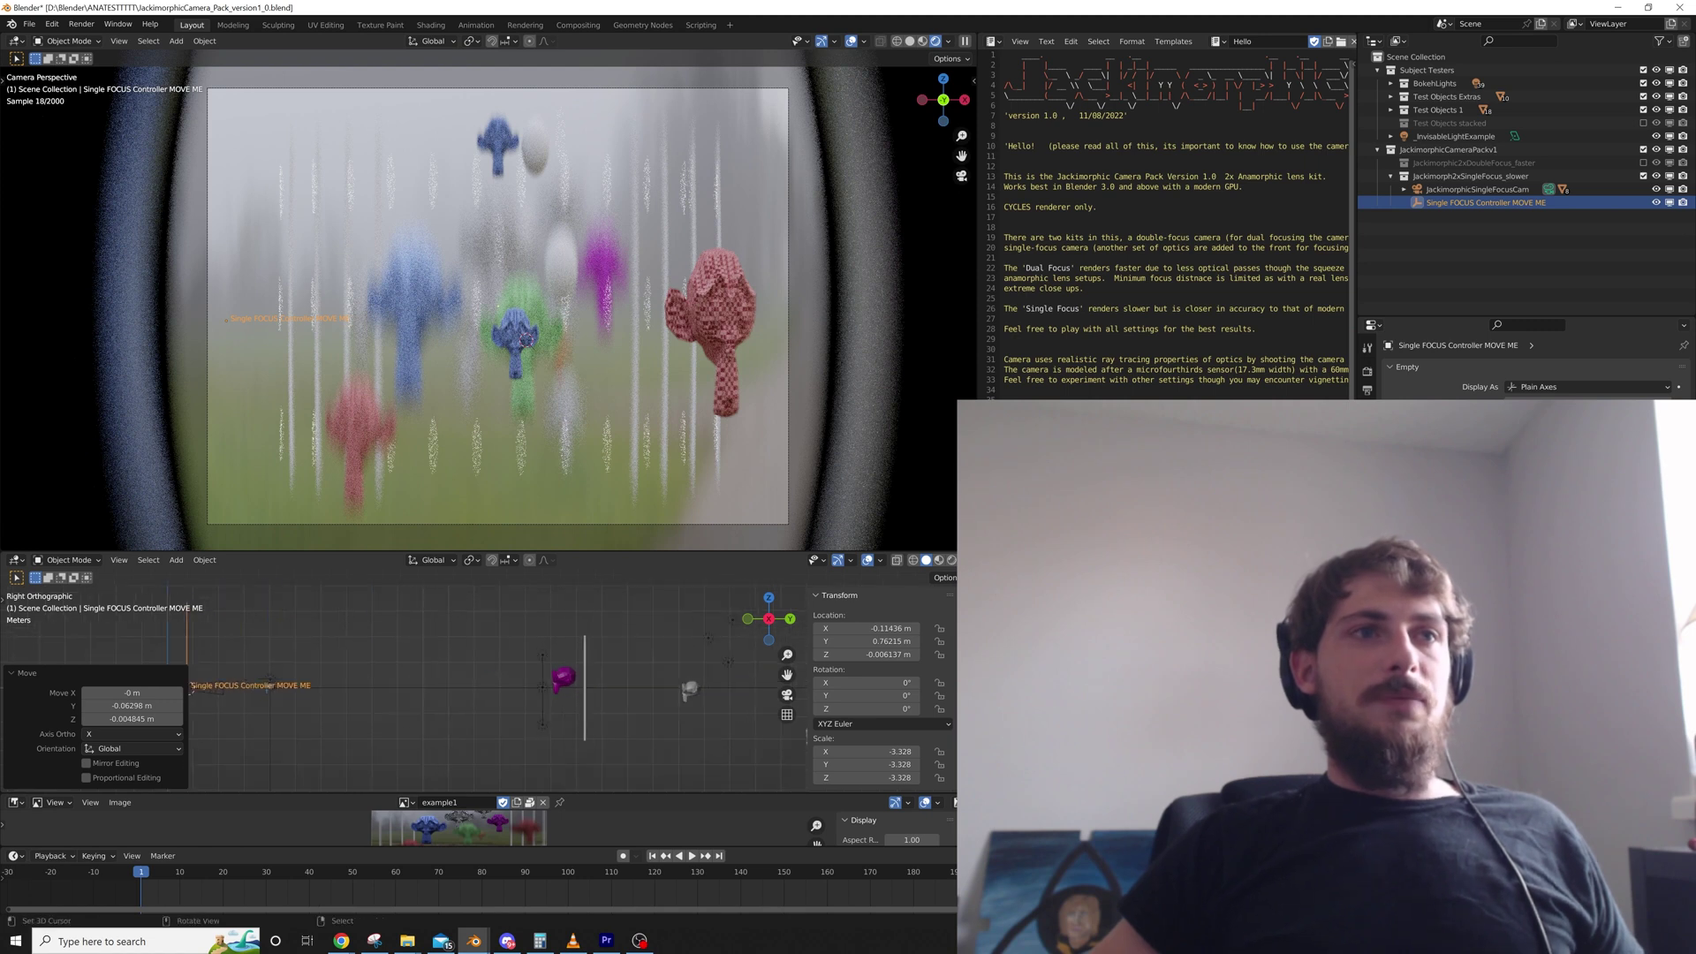
click(13, 674)
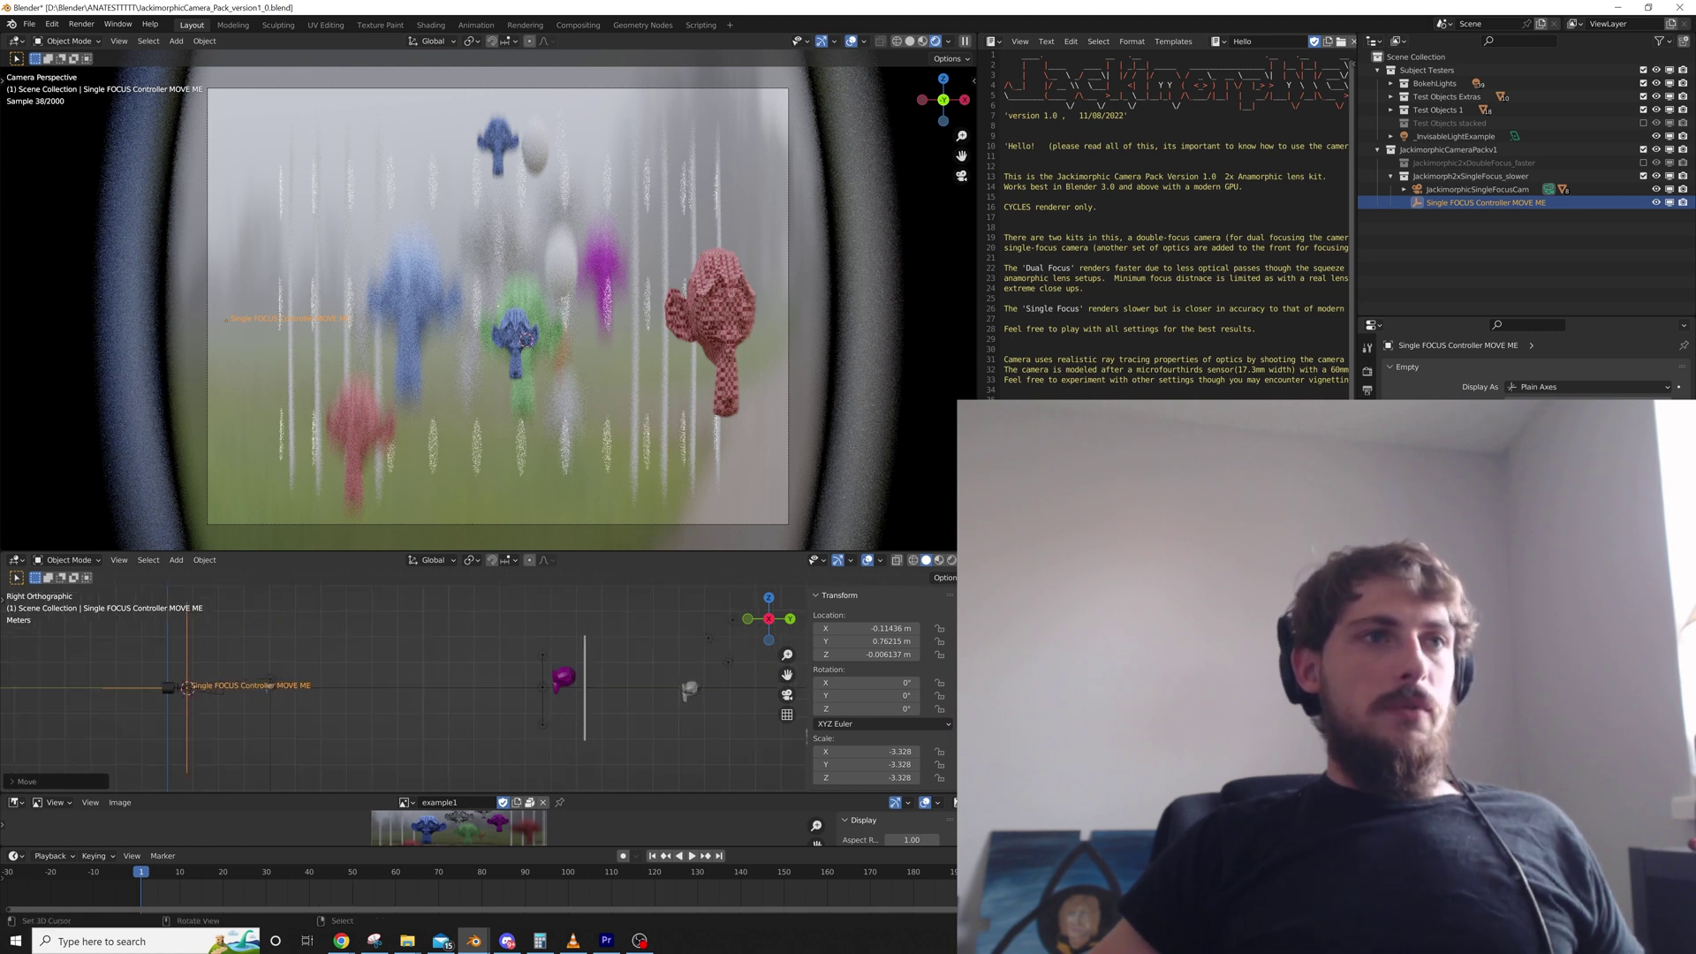
Try moving the single focus controller about 13.95 m farther from the camera in Y, near the magenta monkey head
key(g)
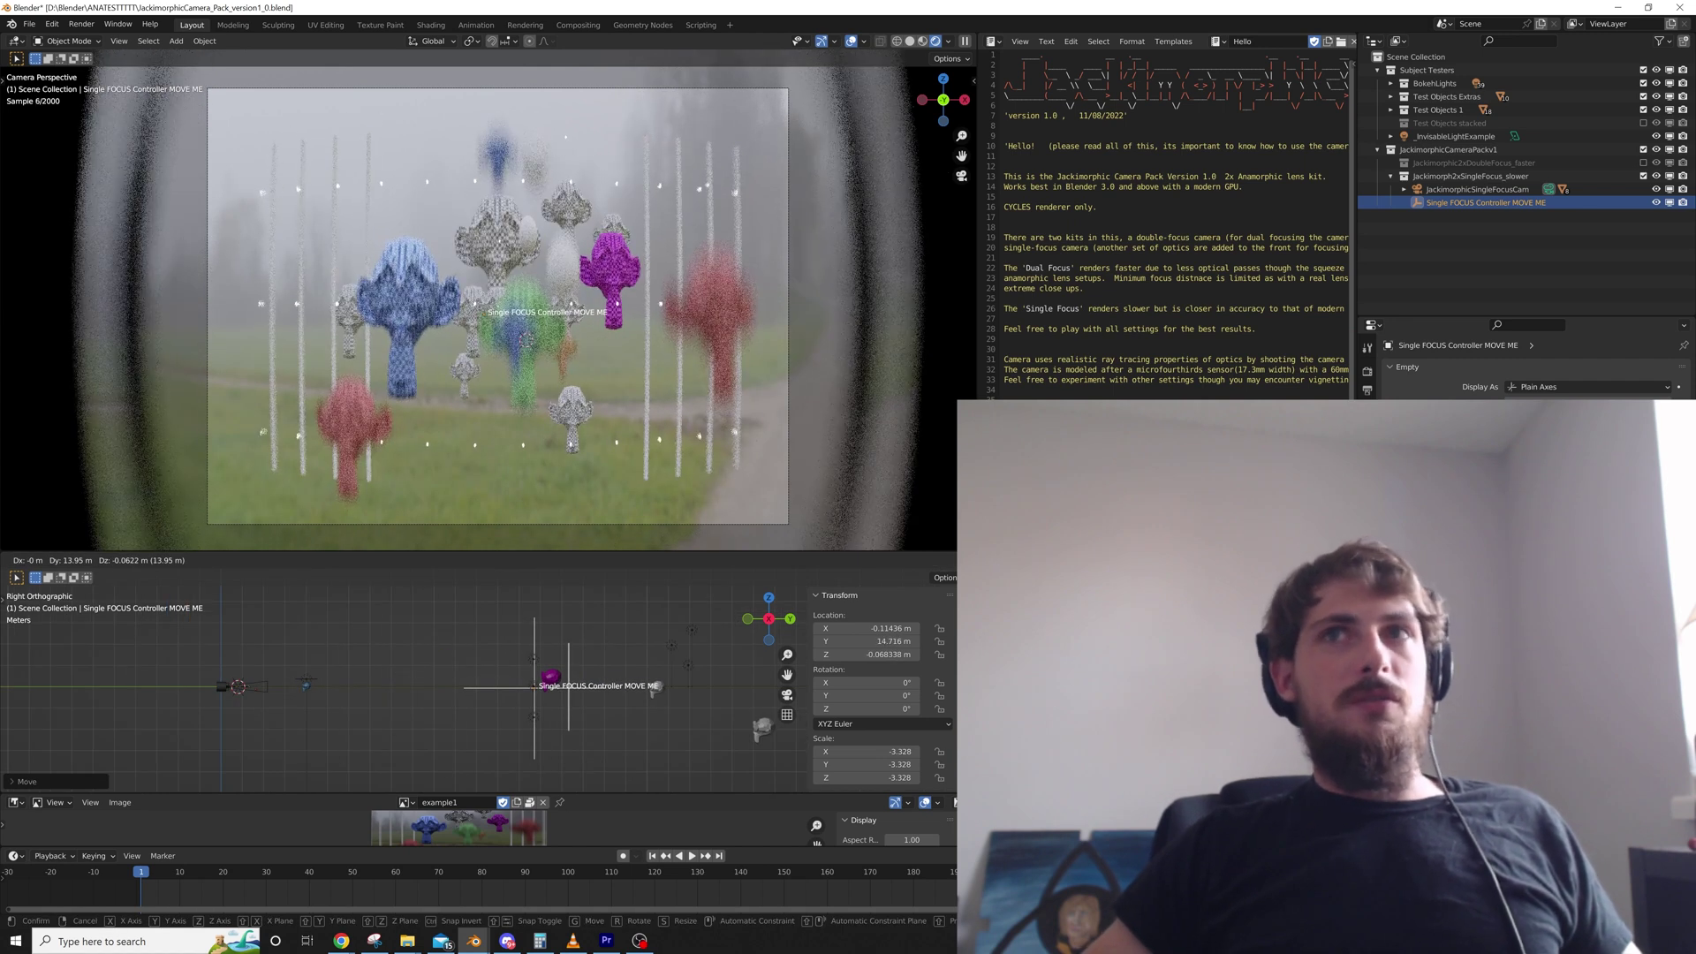
key(Escape)
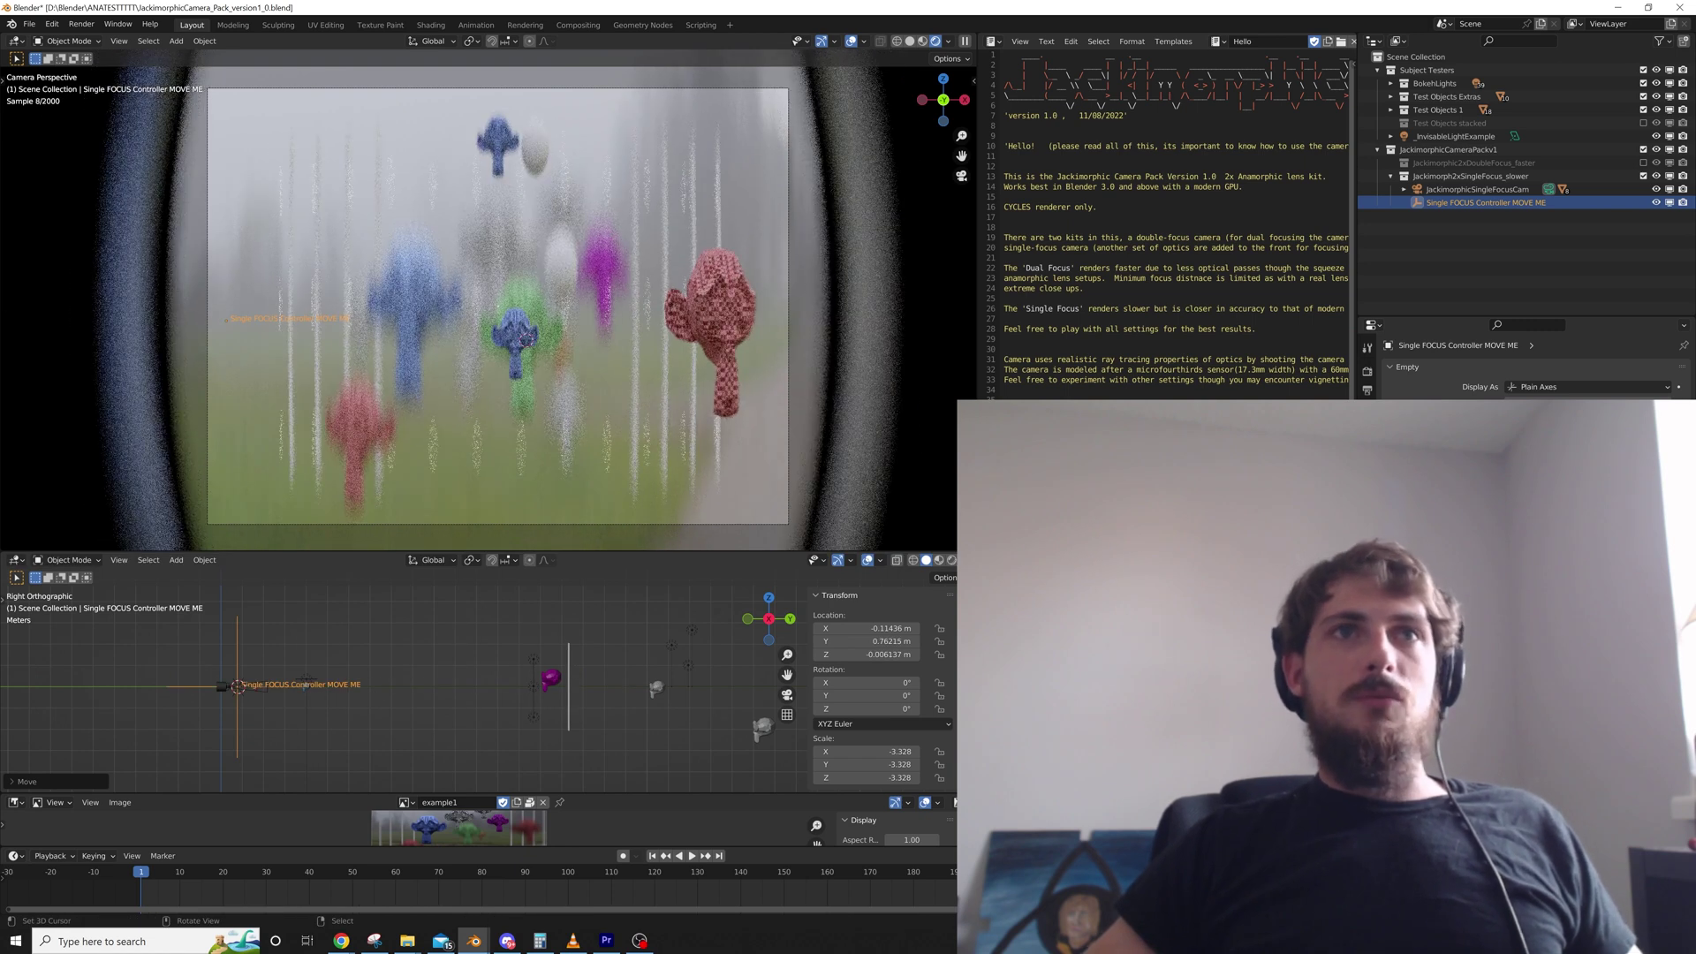
Select the single-focus camera, shorten its focal length slightly, try an extremely wide focal length and undo that last change
click(1478, 190)
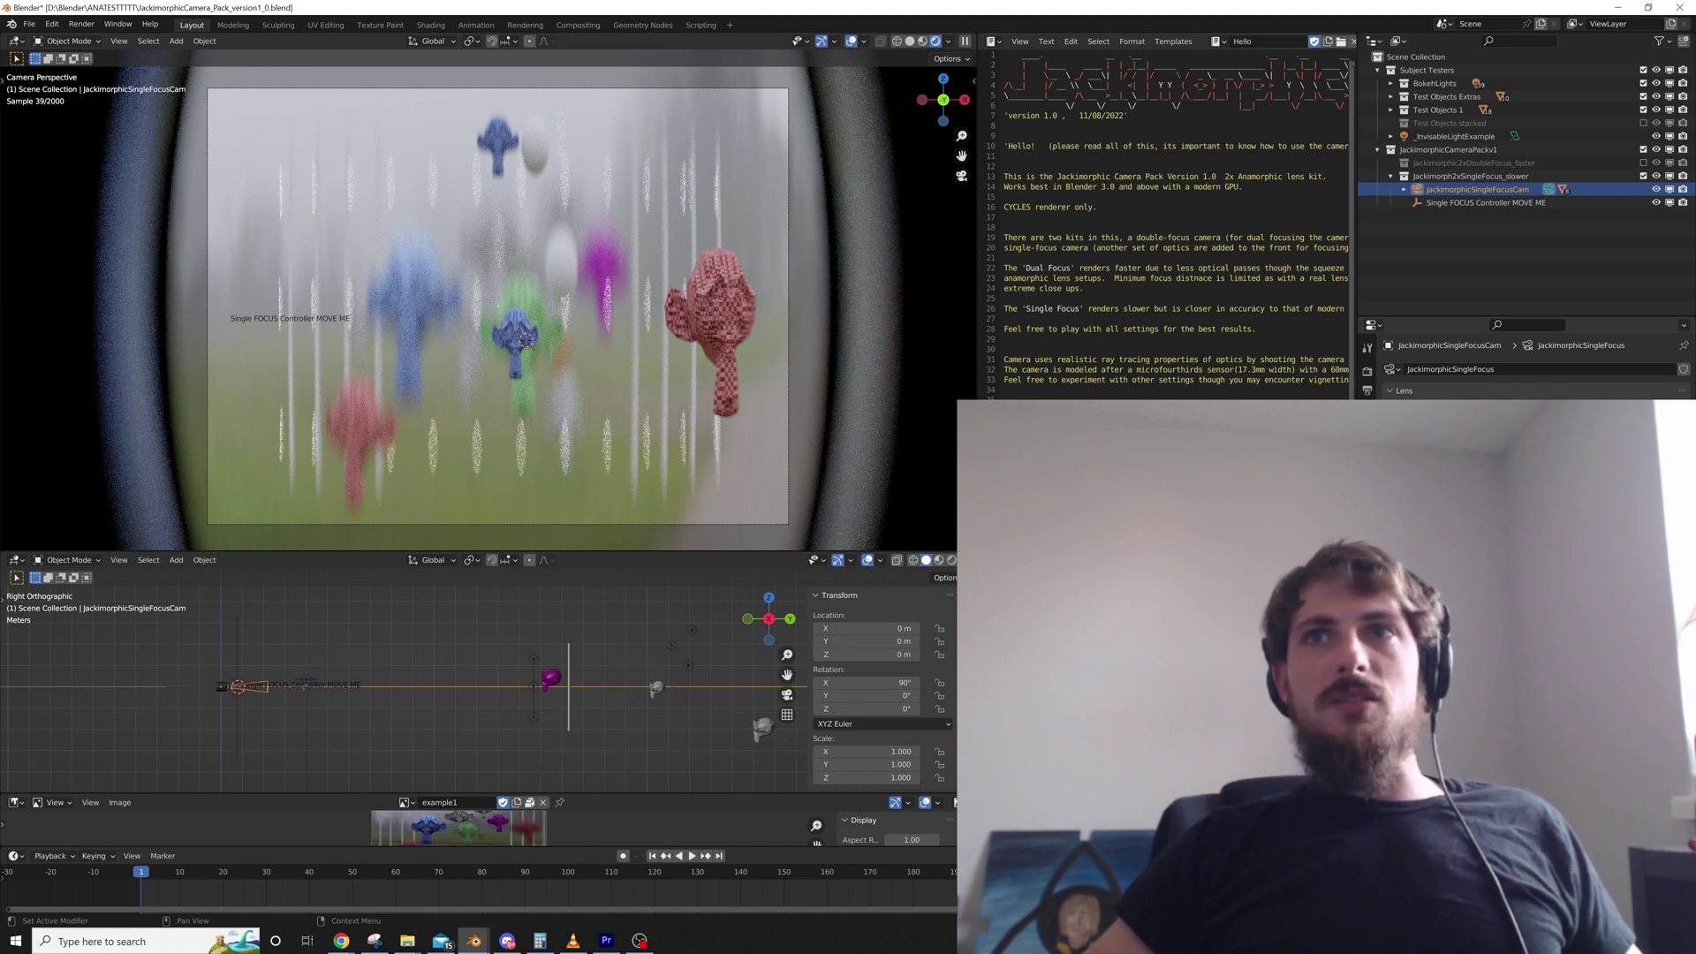
drag(1604, 425, 1575, 424)
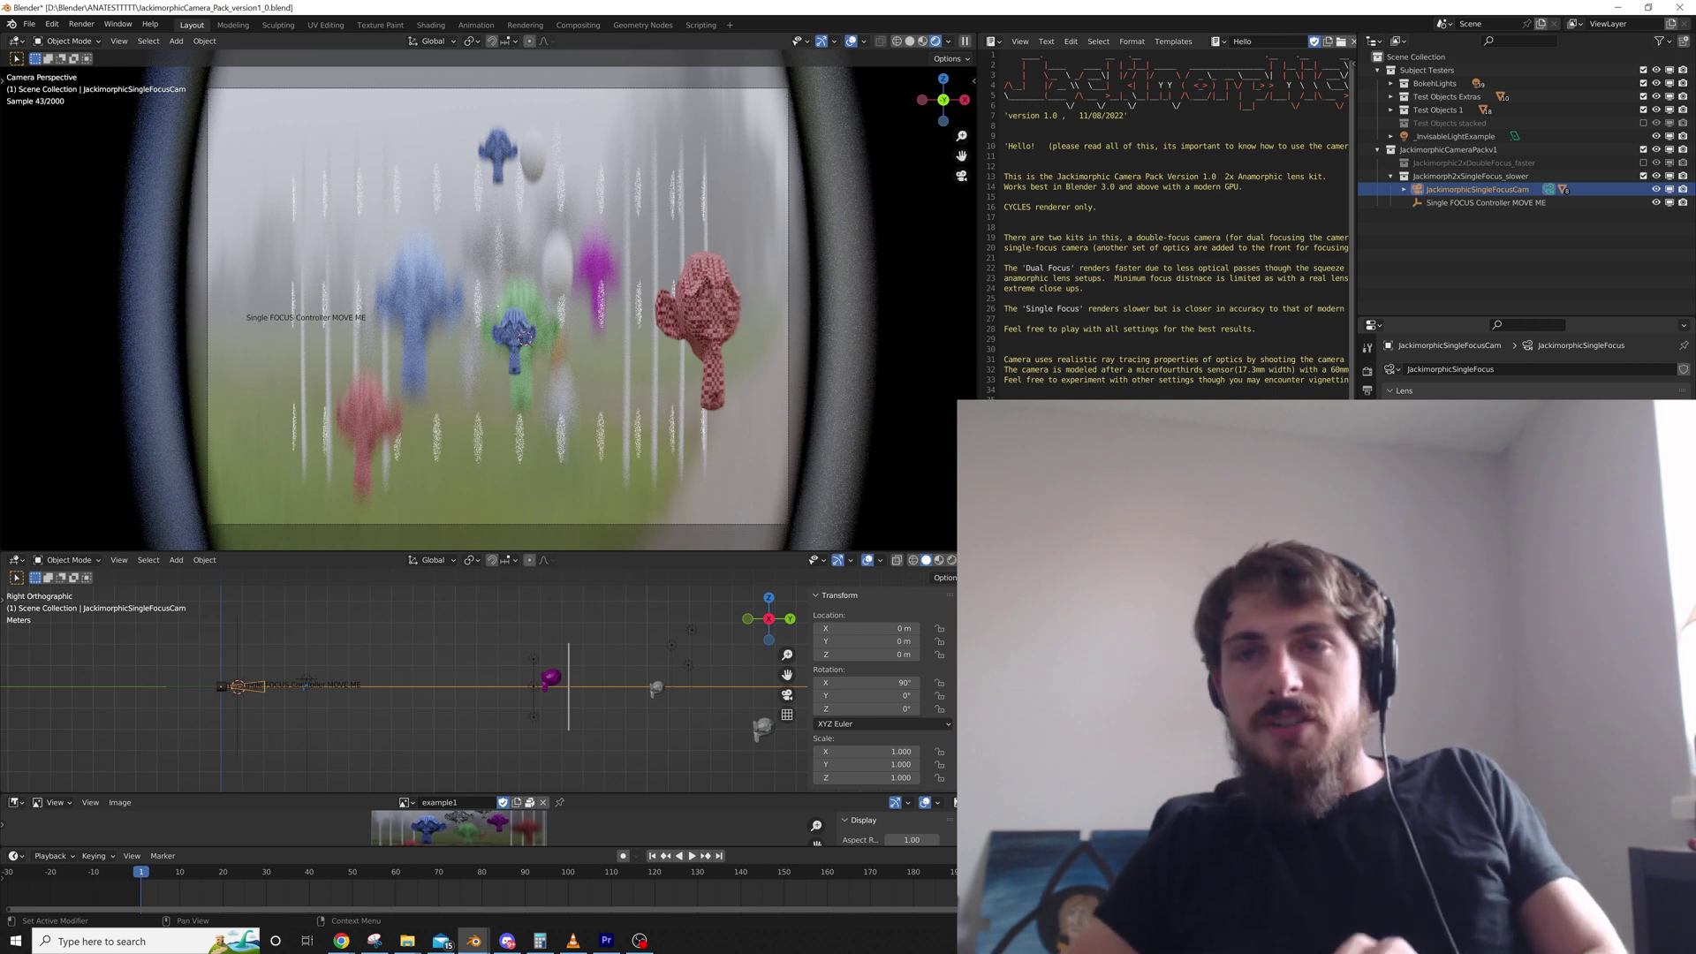
key(Return)
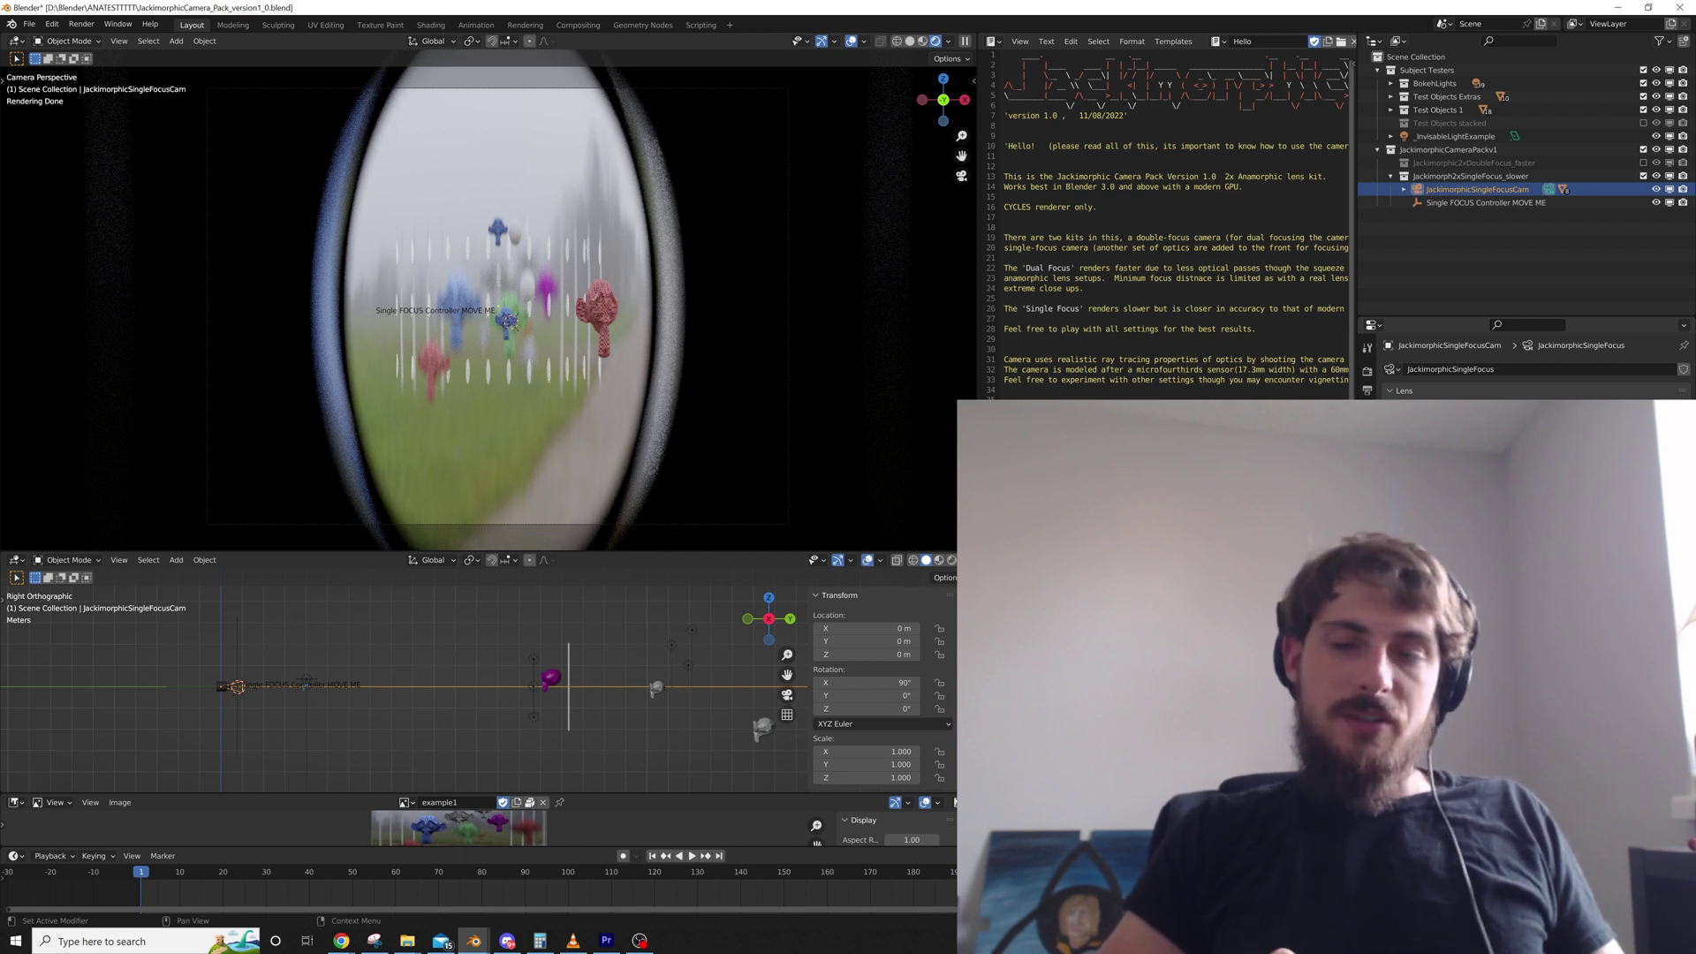
key(ctrl+z)
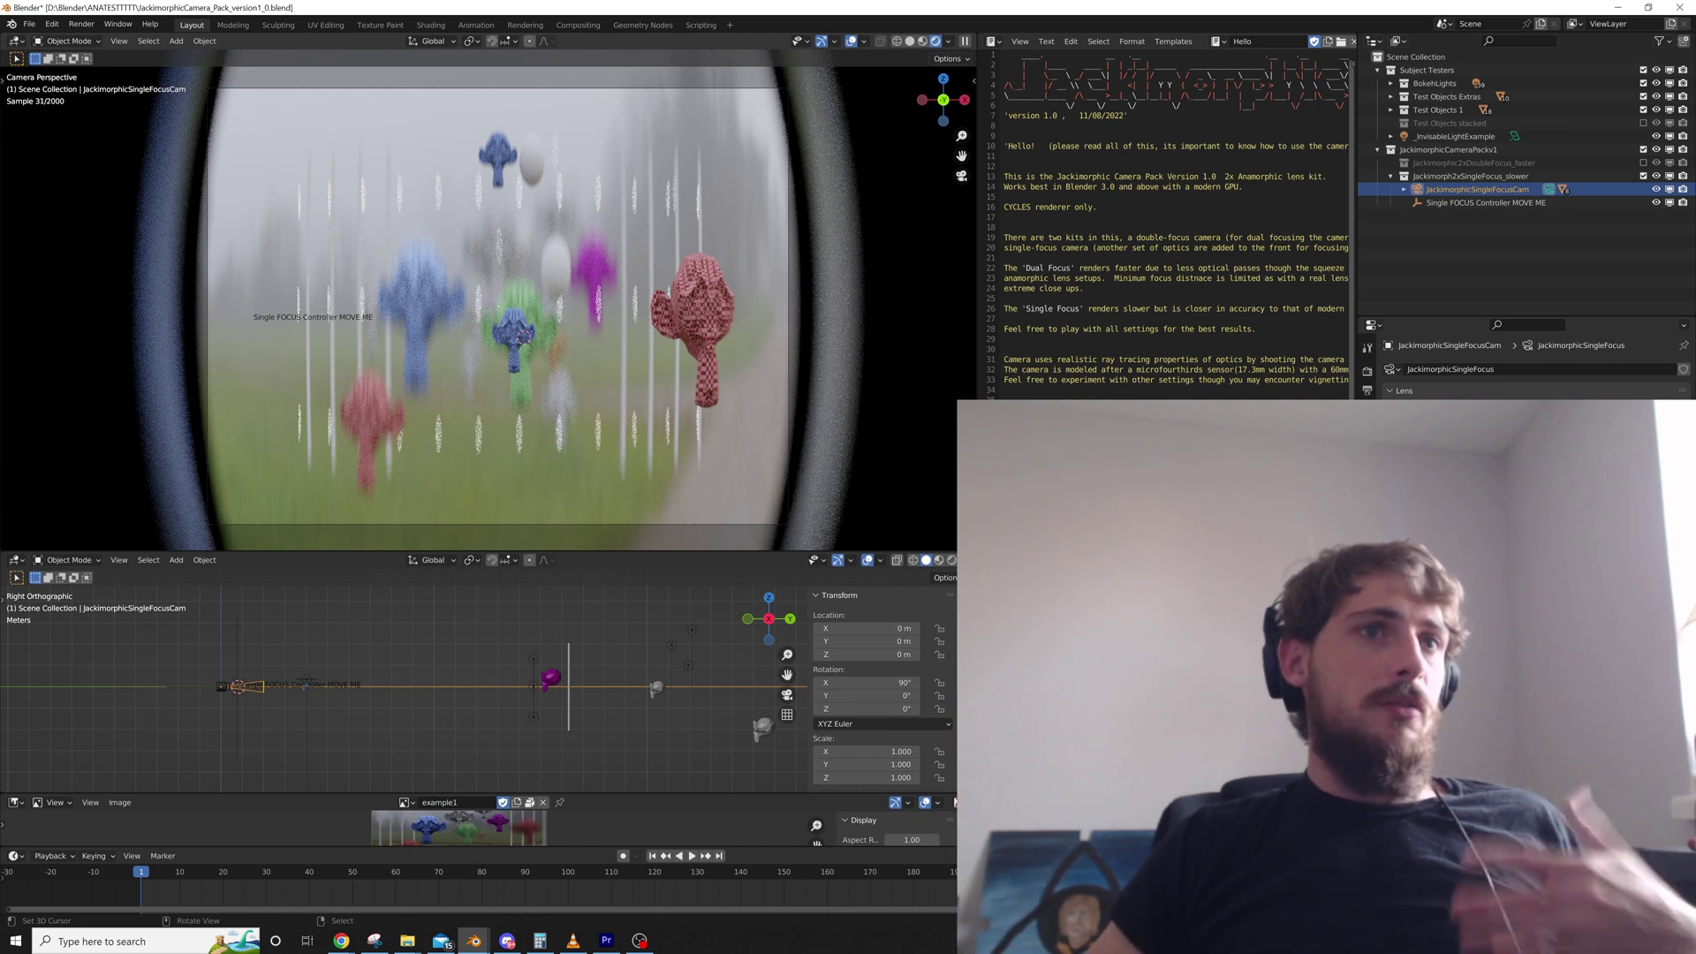
Move the single focus controller out to the magenta monkey head, at about 15.26 m in Y and 0.51 m in Z
scroll(366, 687, up, 3)
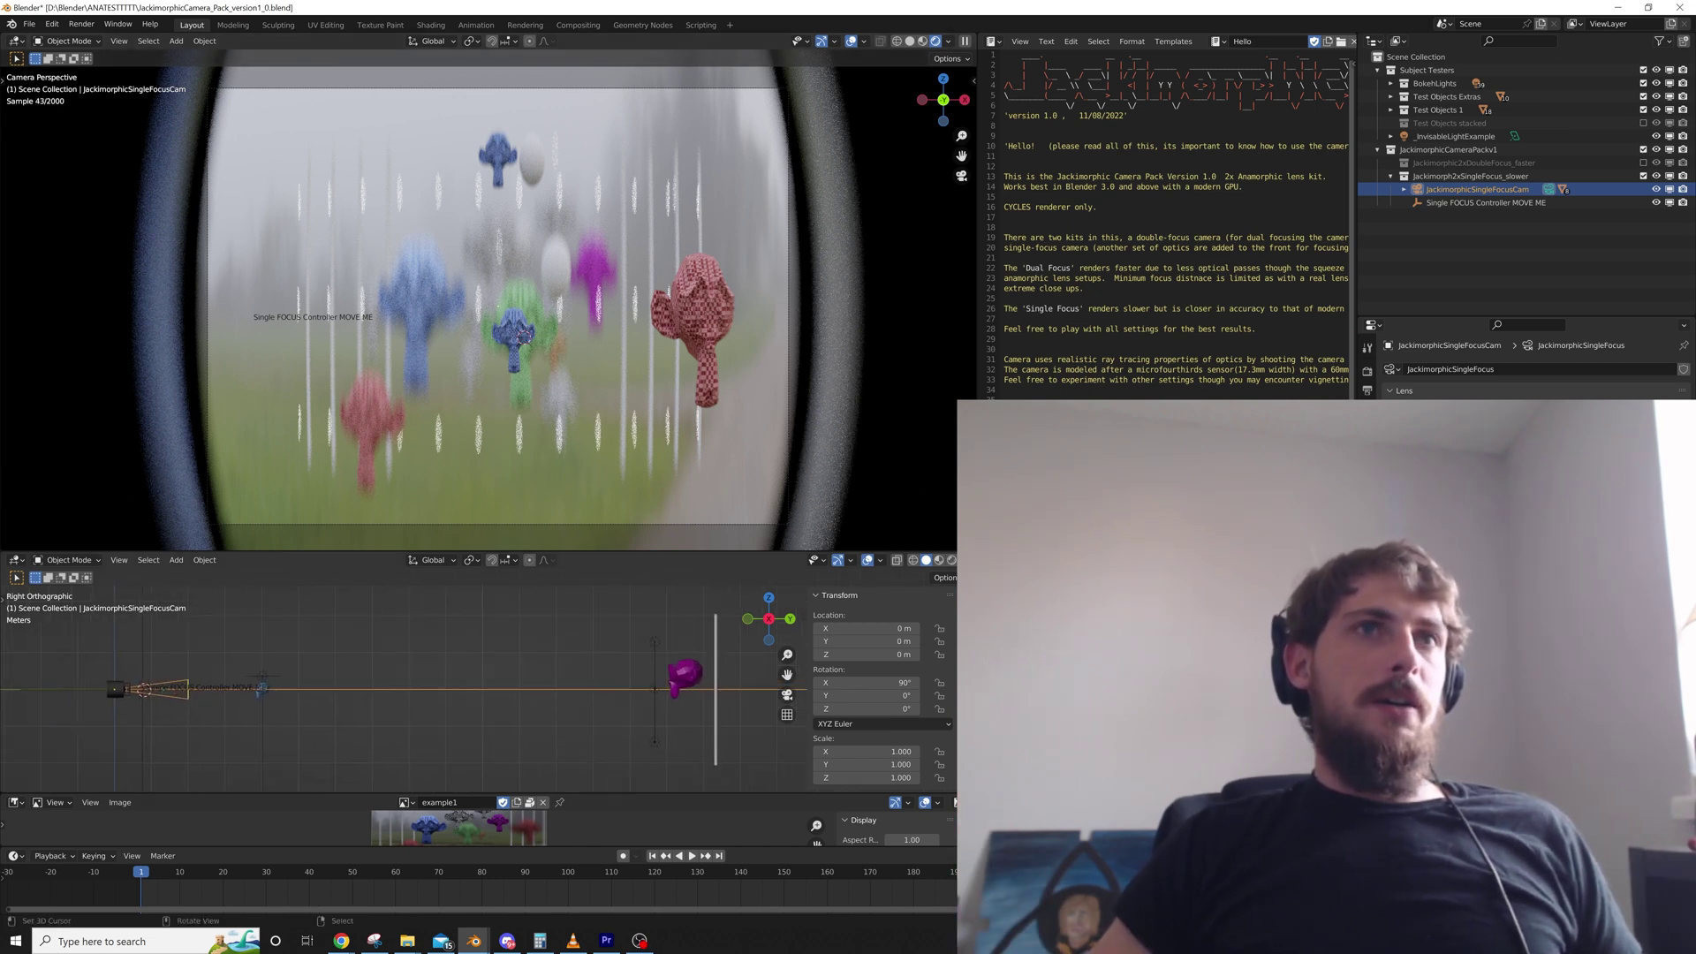
right_click(143, 689)
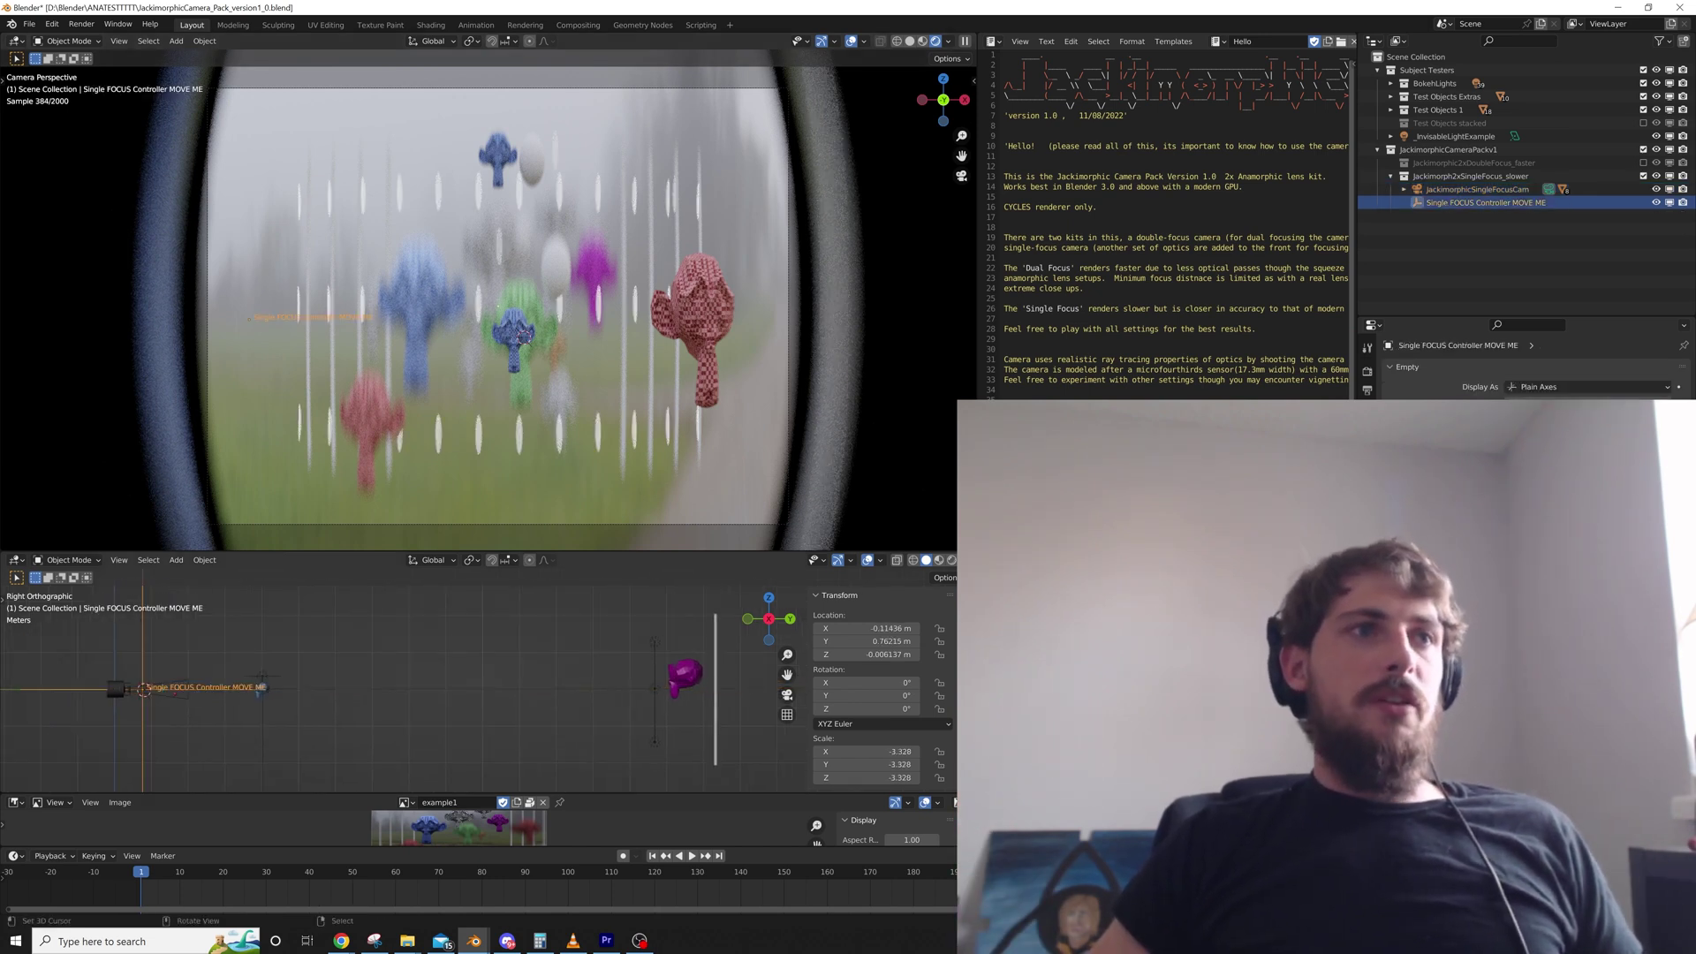
scroll(366, 688, down, 2)
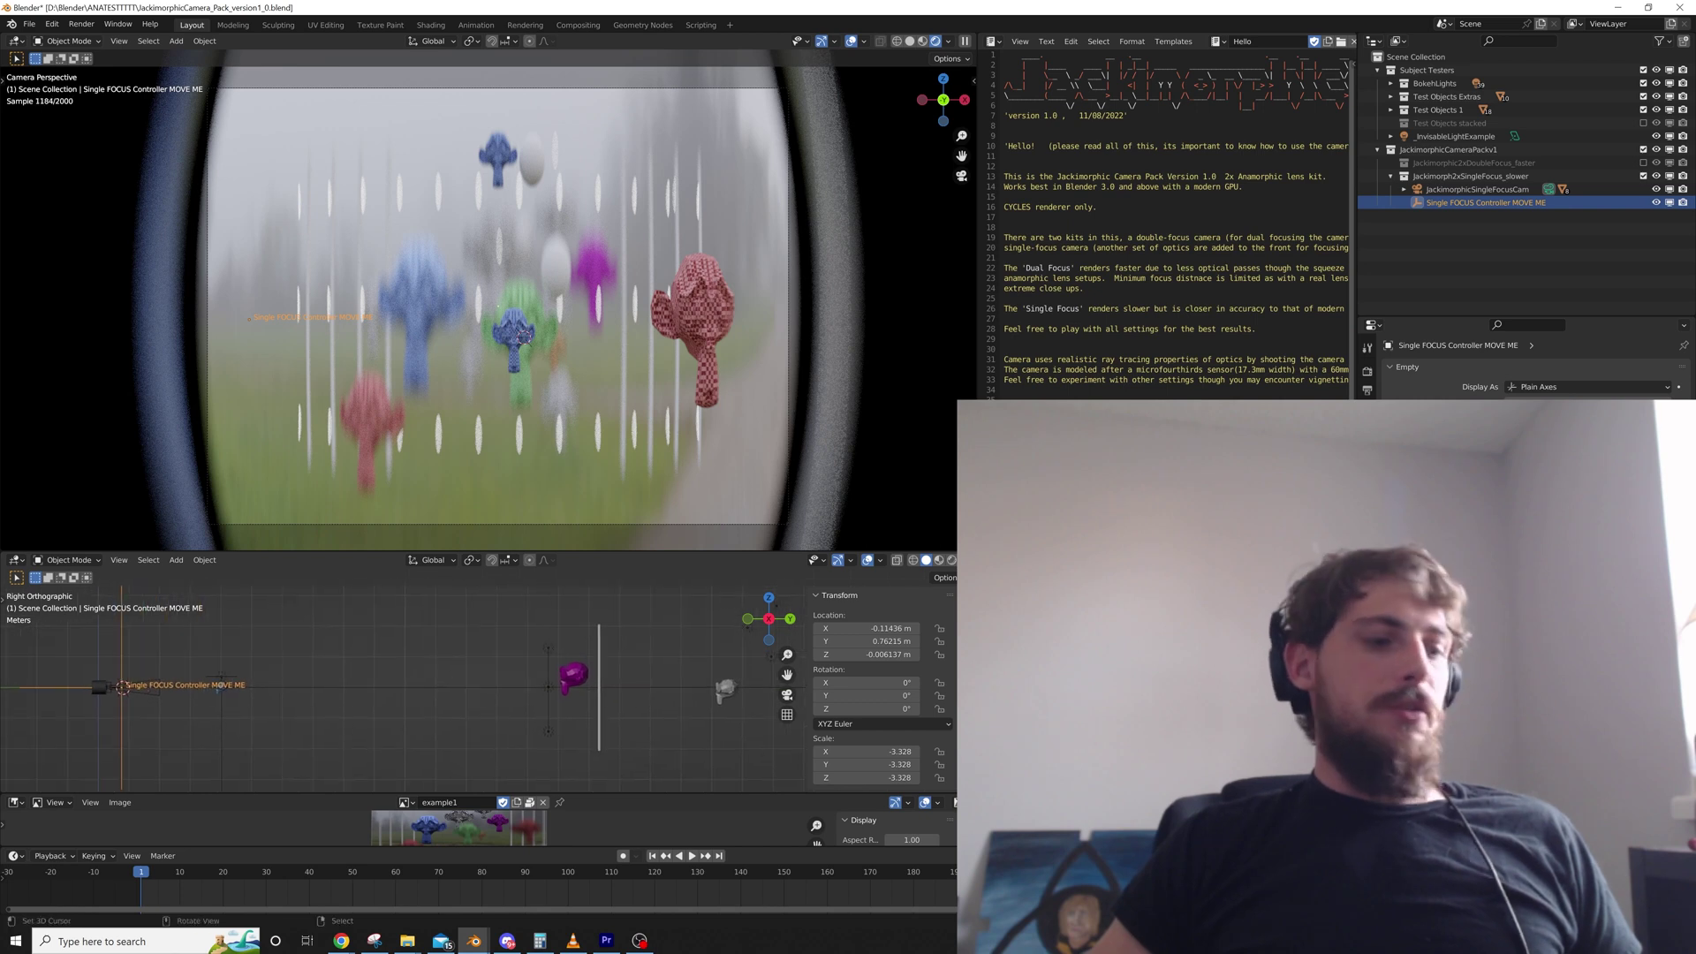
key(g)
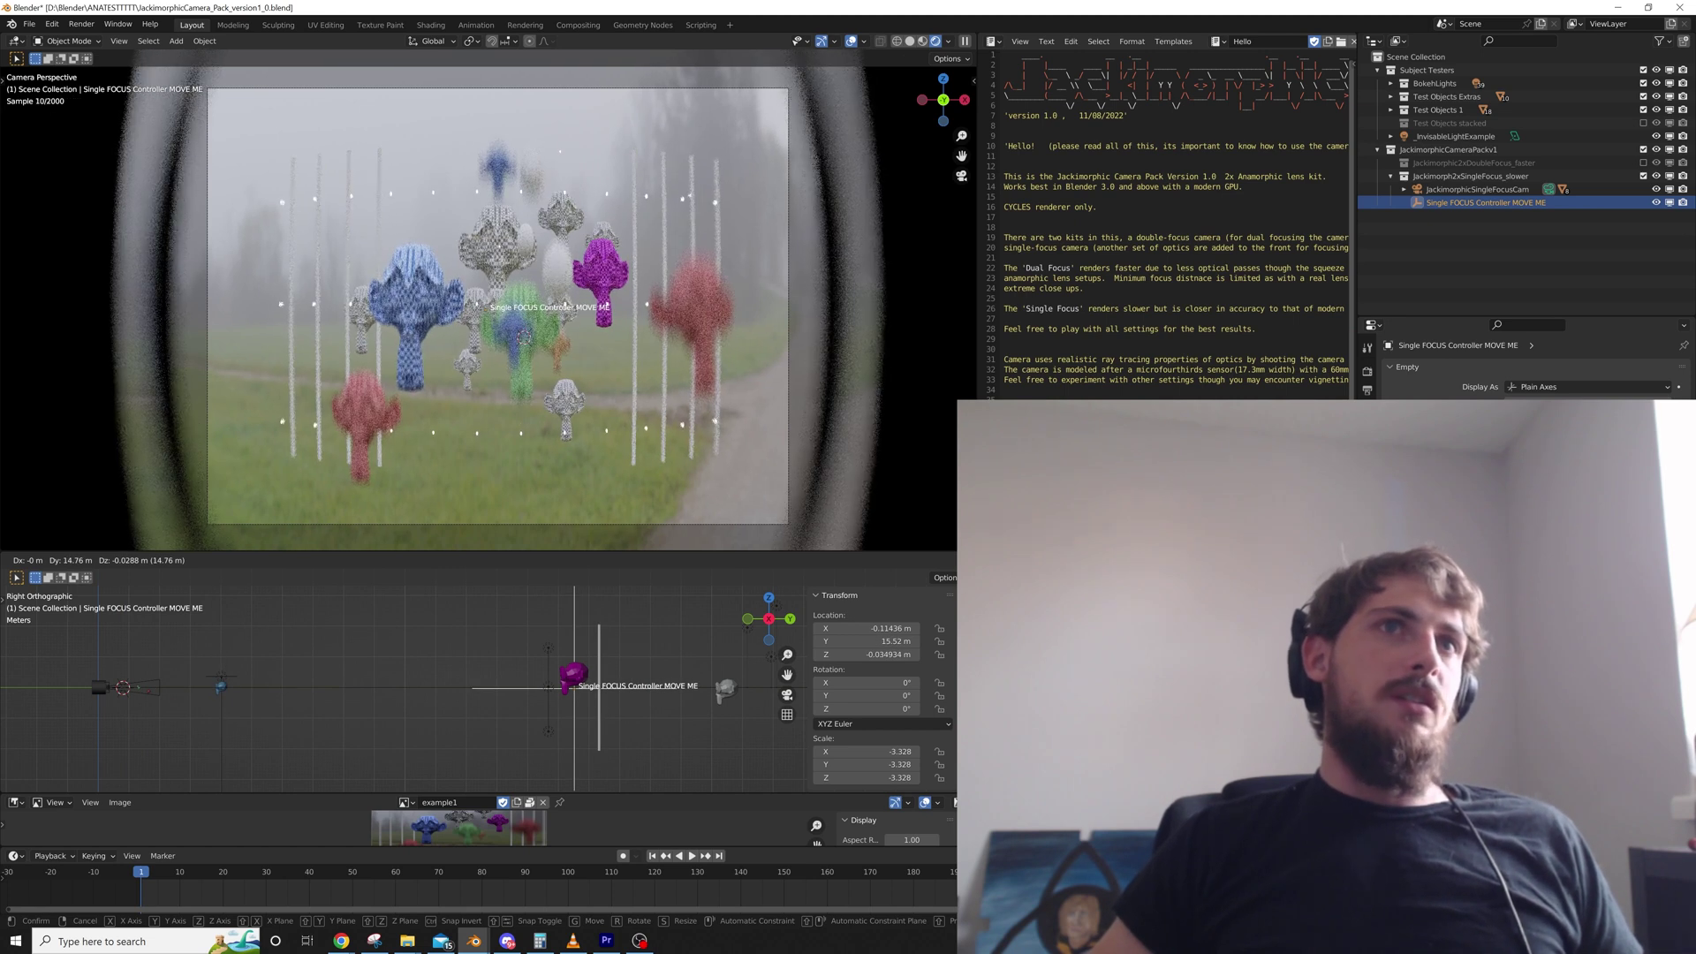
click(566, 671)
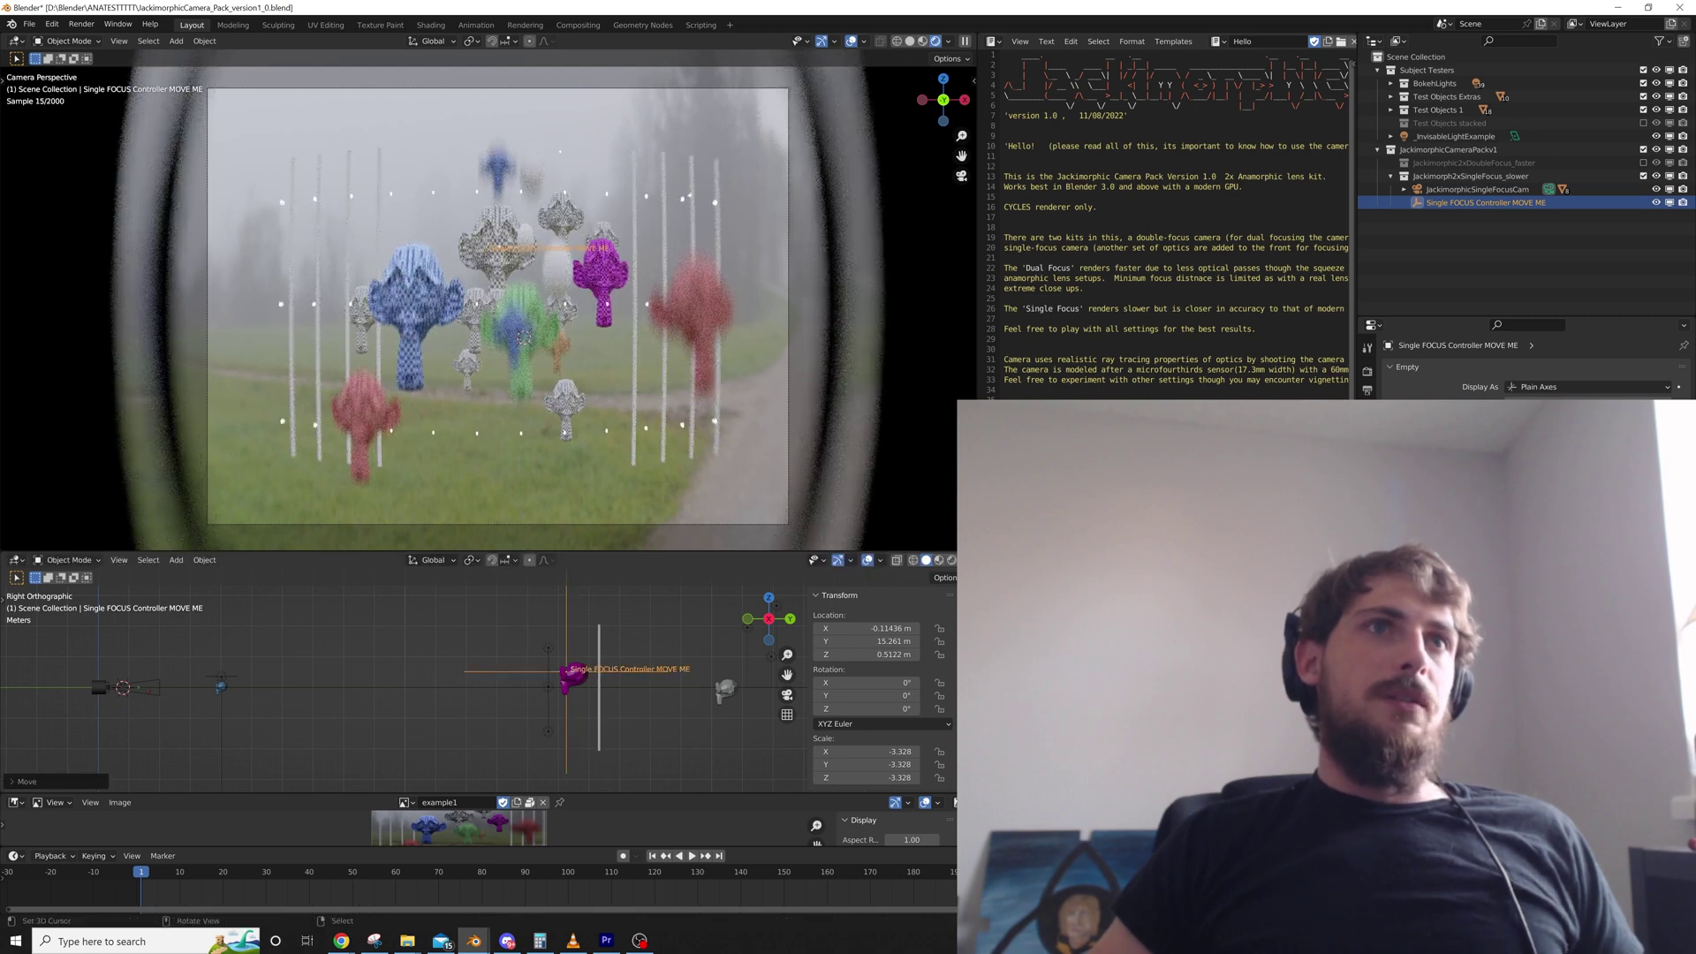
Inspect the large checkered monkey head up close in the render and greatly lengthen the single-focus camera's focal length
scroll(521, 221, up, 9)
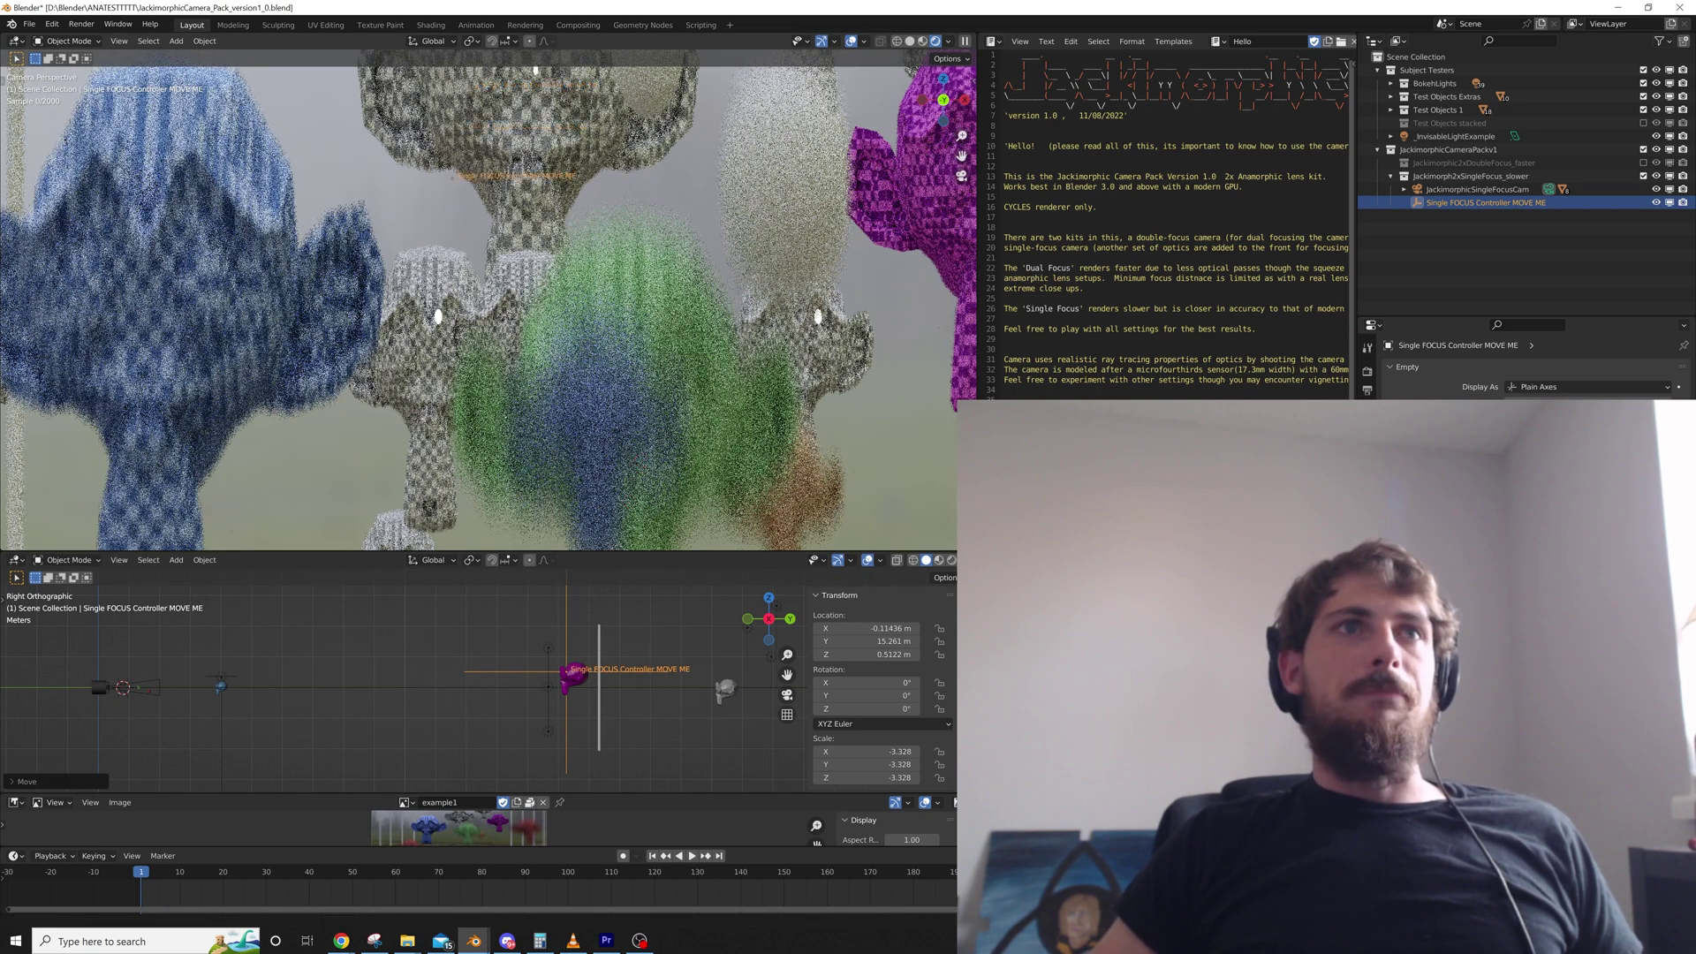
shift+middle_drag(521, 221, 460, 438)
scroll(461, 437, up, 4)
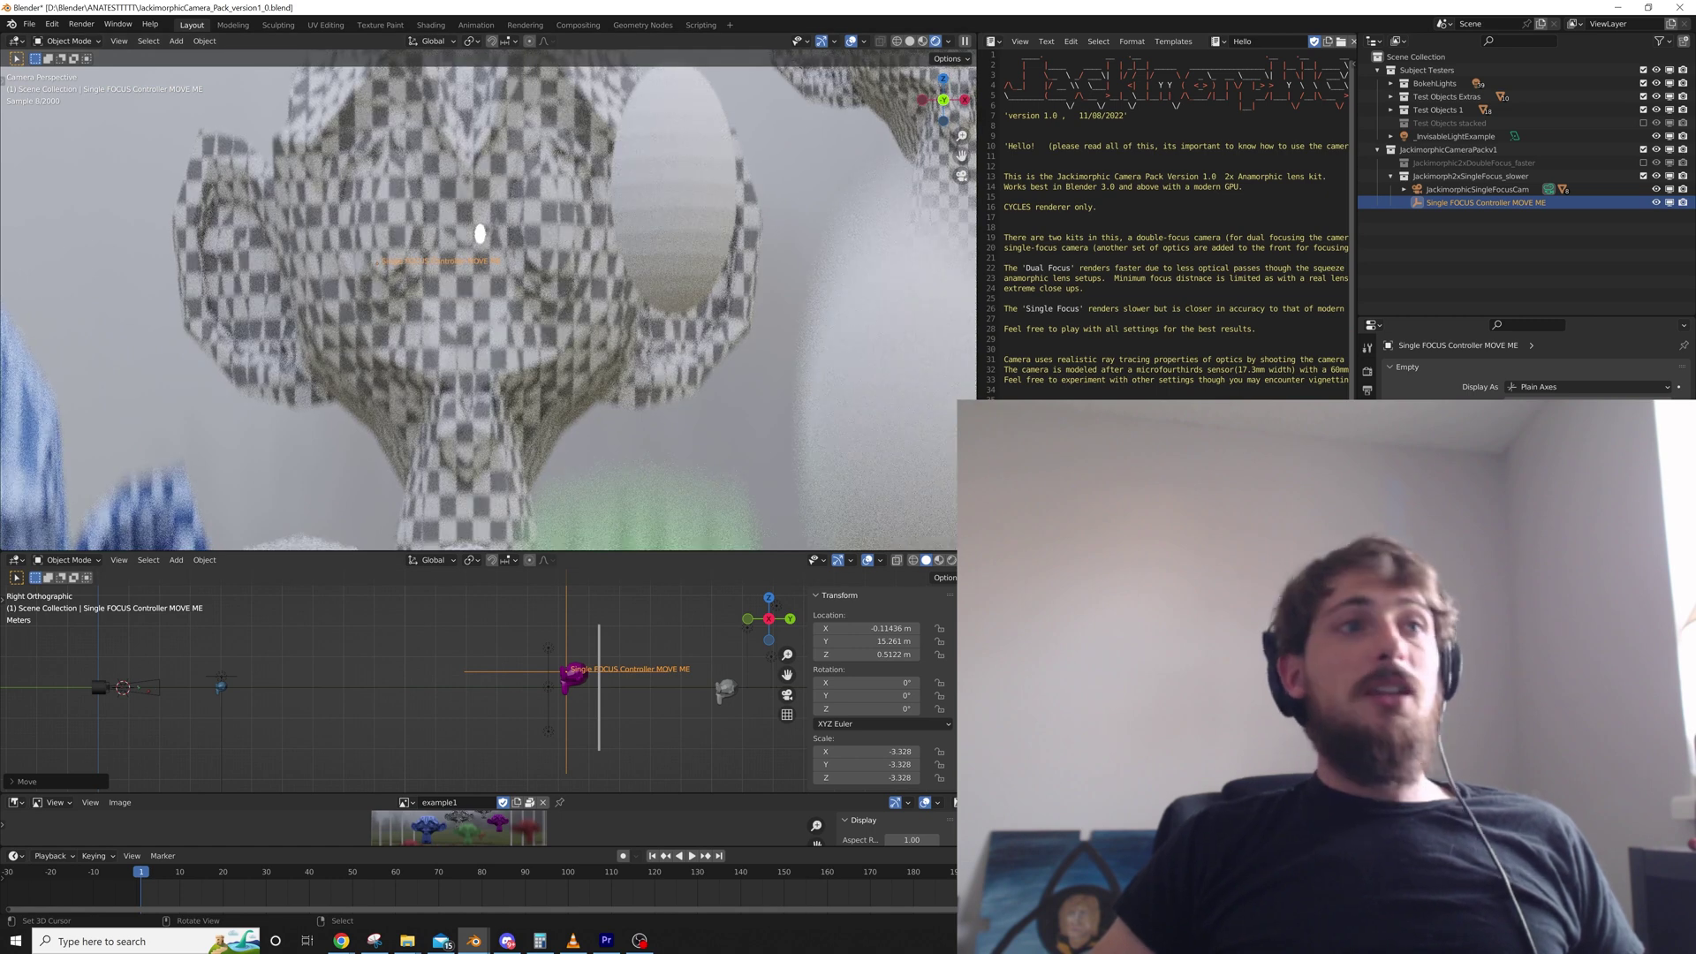
click(1477, 189)
drag(1573, 425, 1648, 425)
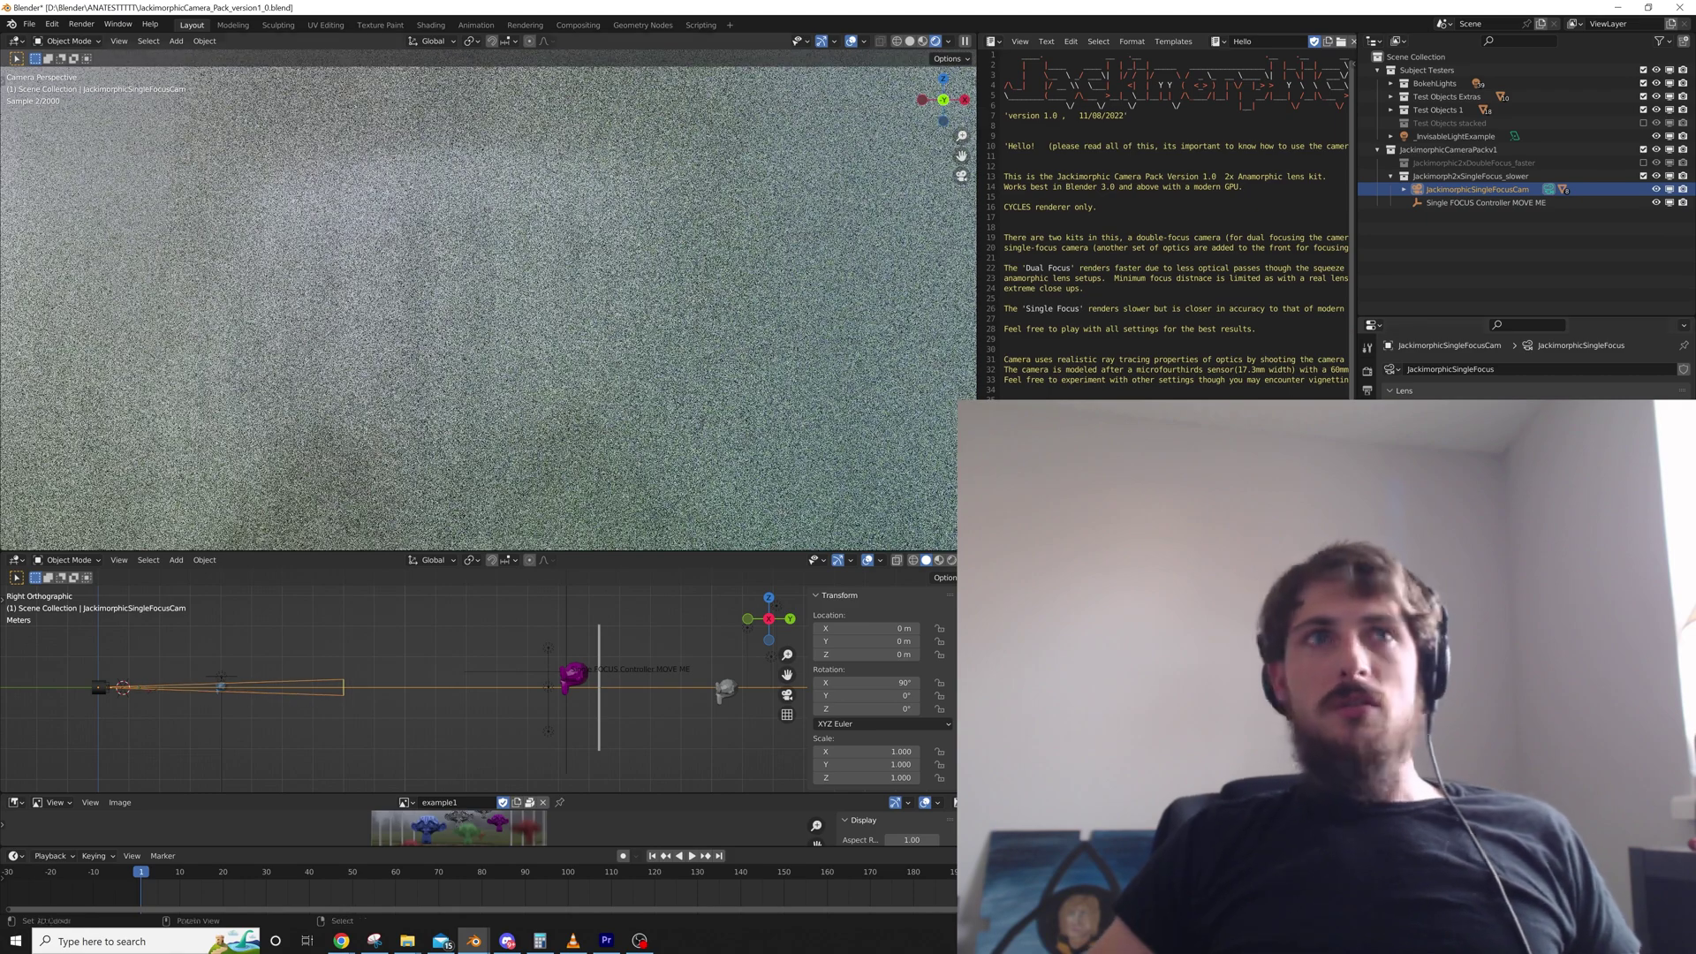
scroll(486, 301, down, 3)
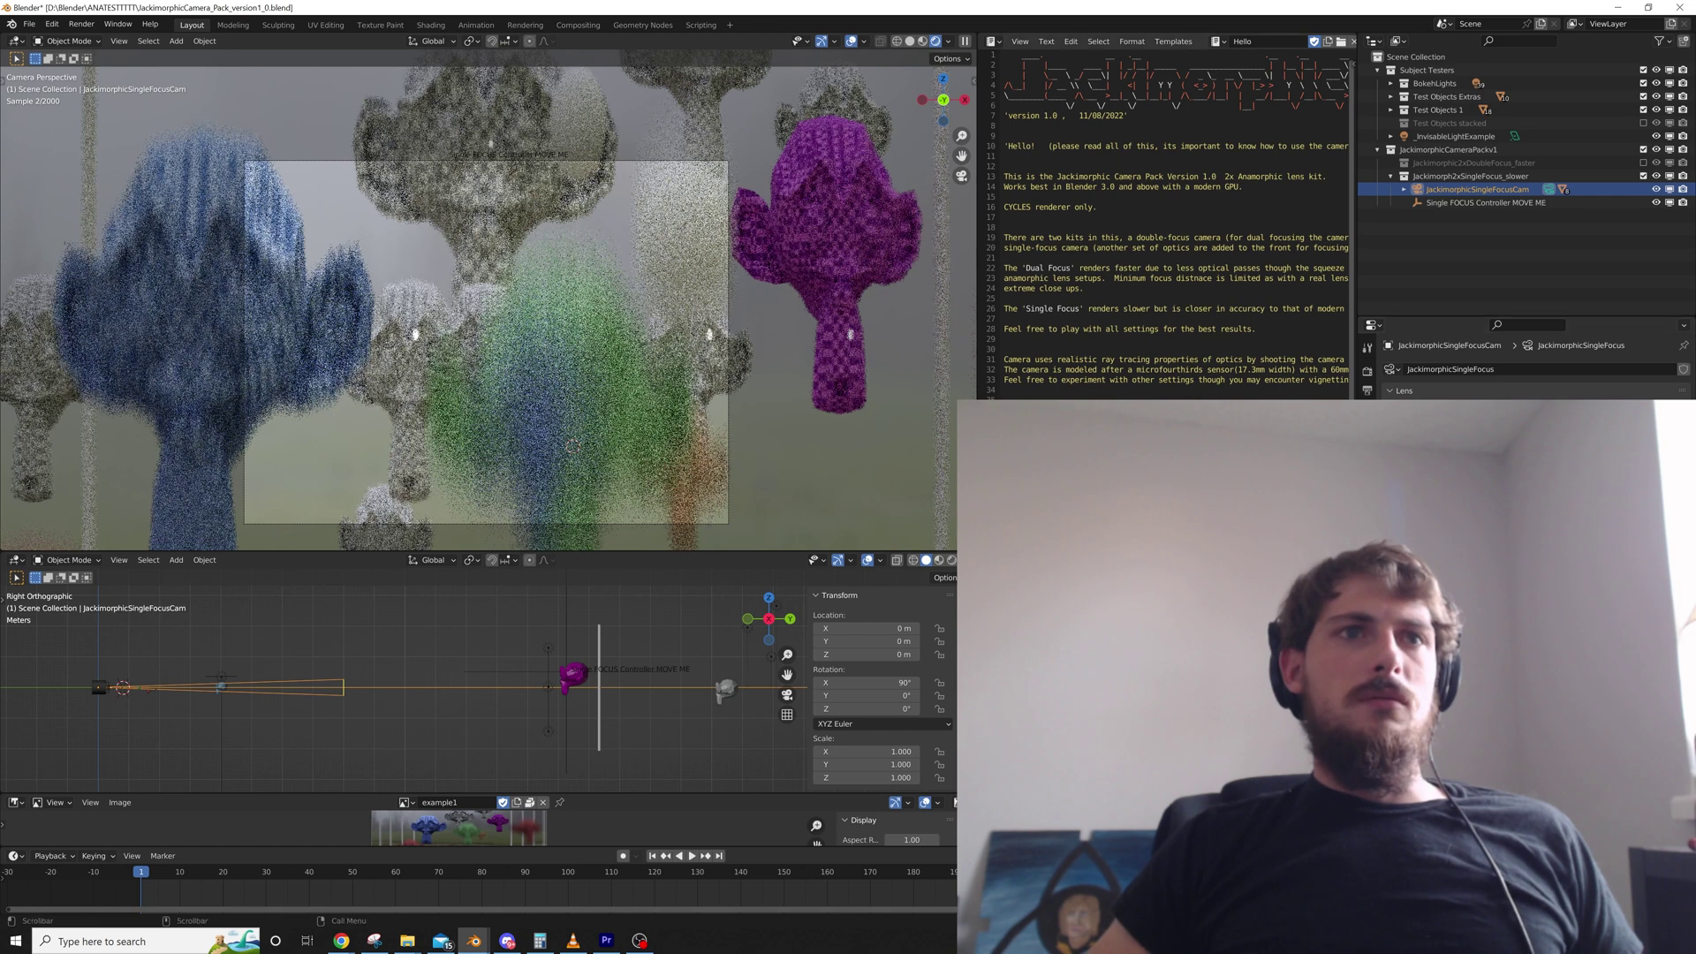
Set the single focus controller's Y location to 100 m and examine the rendered test objects up close
scroll(490, 682, down, 3)
right_click(534, 664)
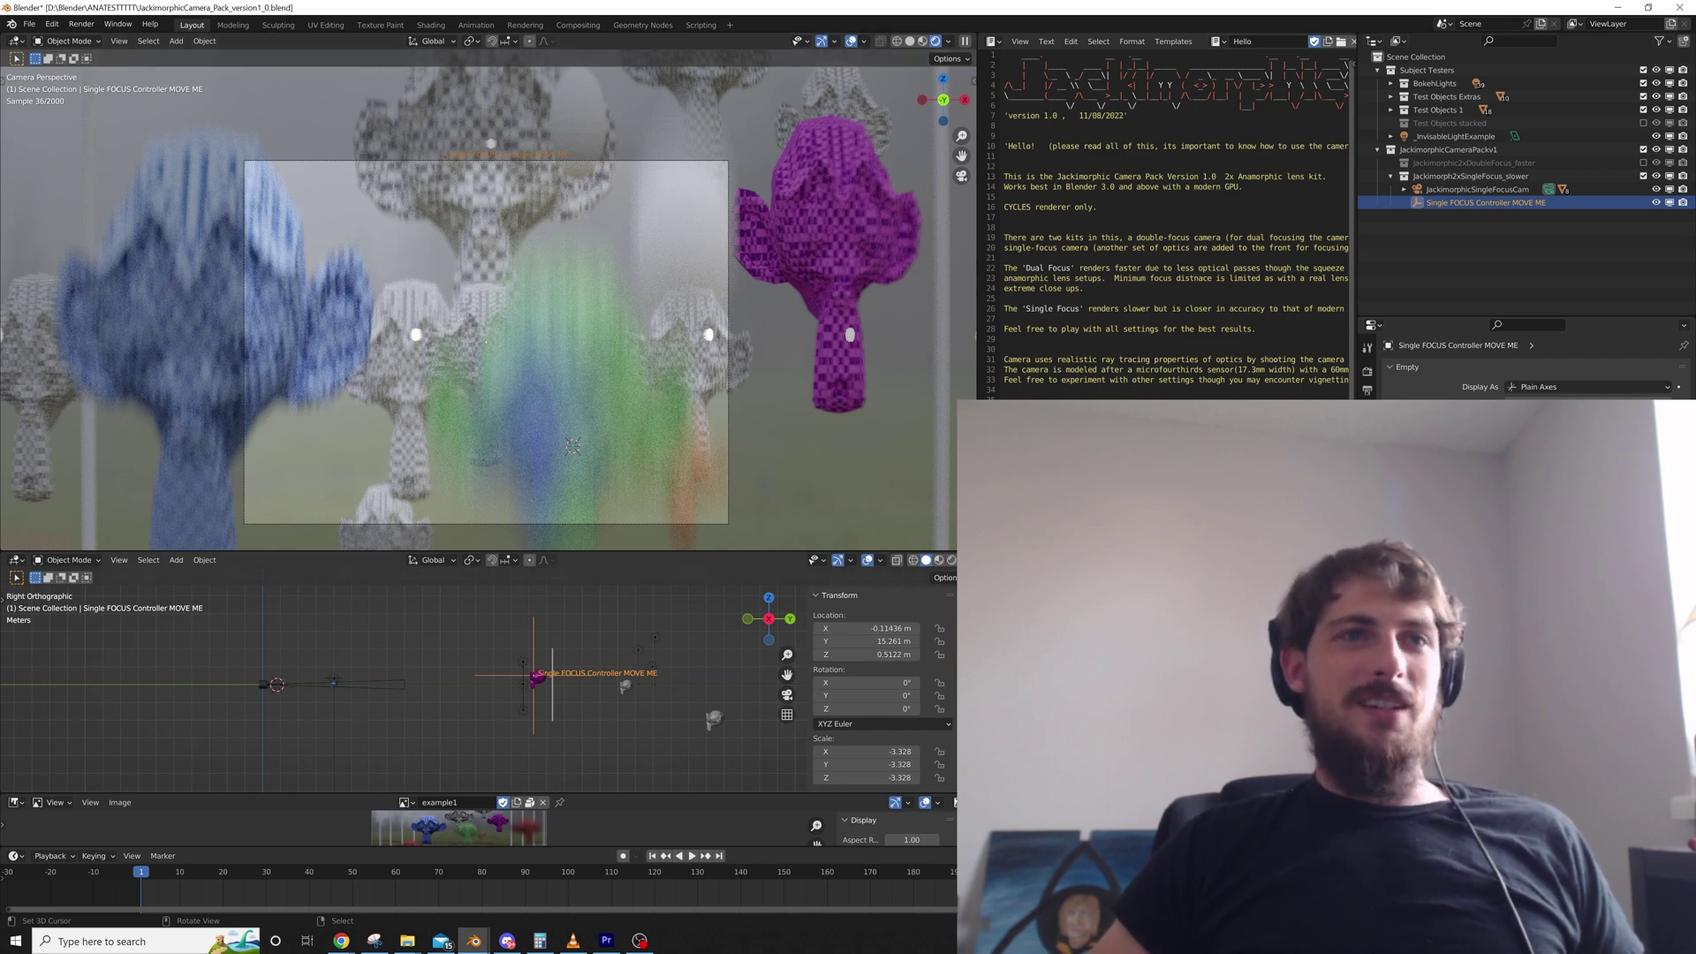
click(870, 642)
text(100)
key(Return)
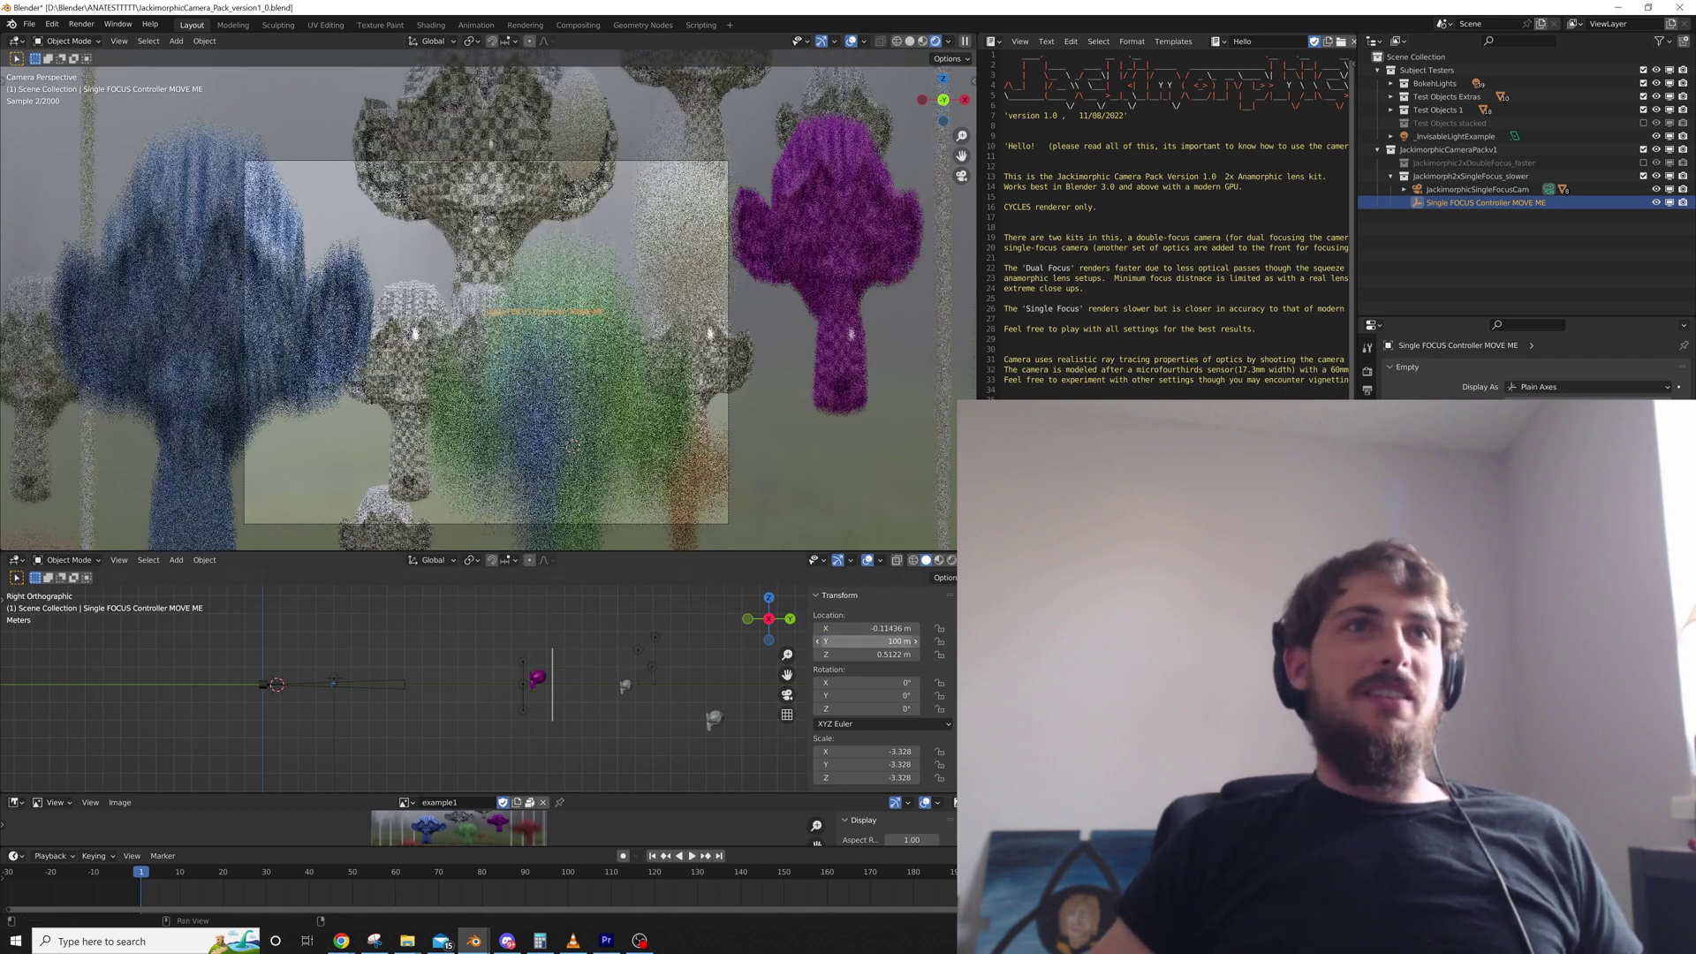
scroll(486, 300, up, 6)
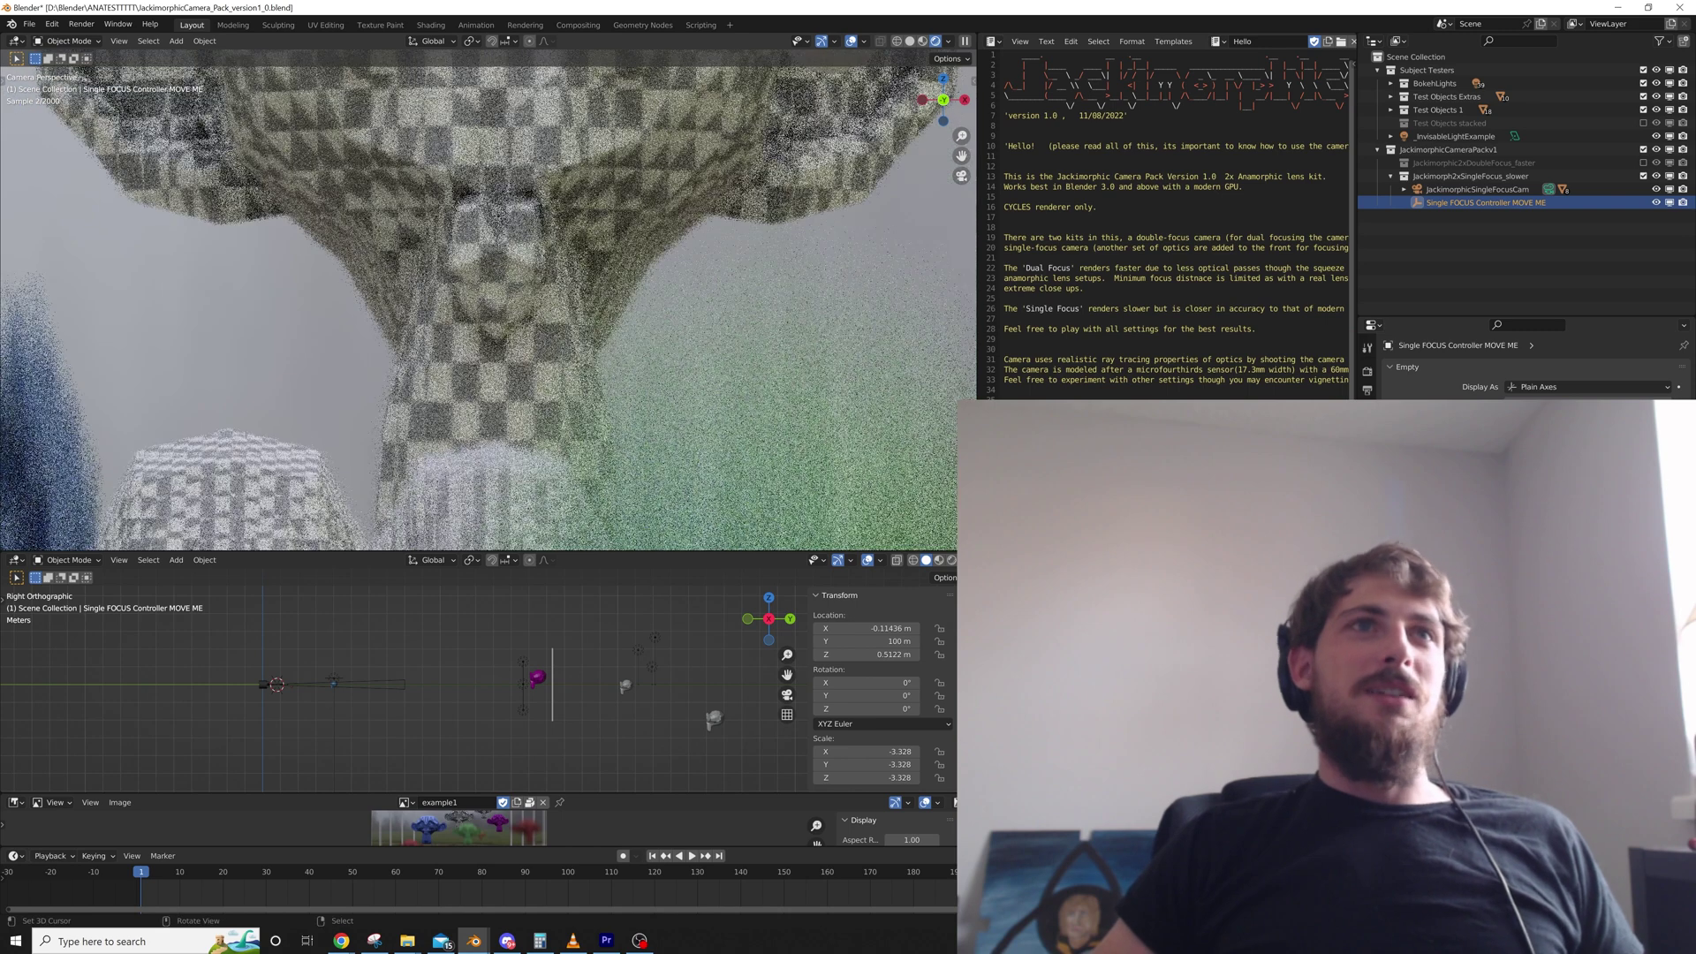
scroll(486, 300, down, 9)
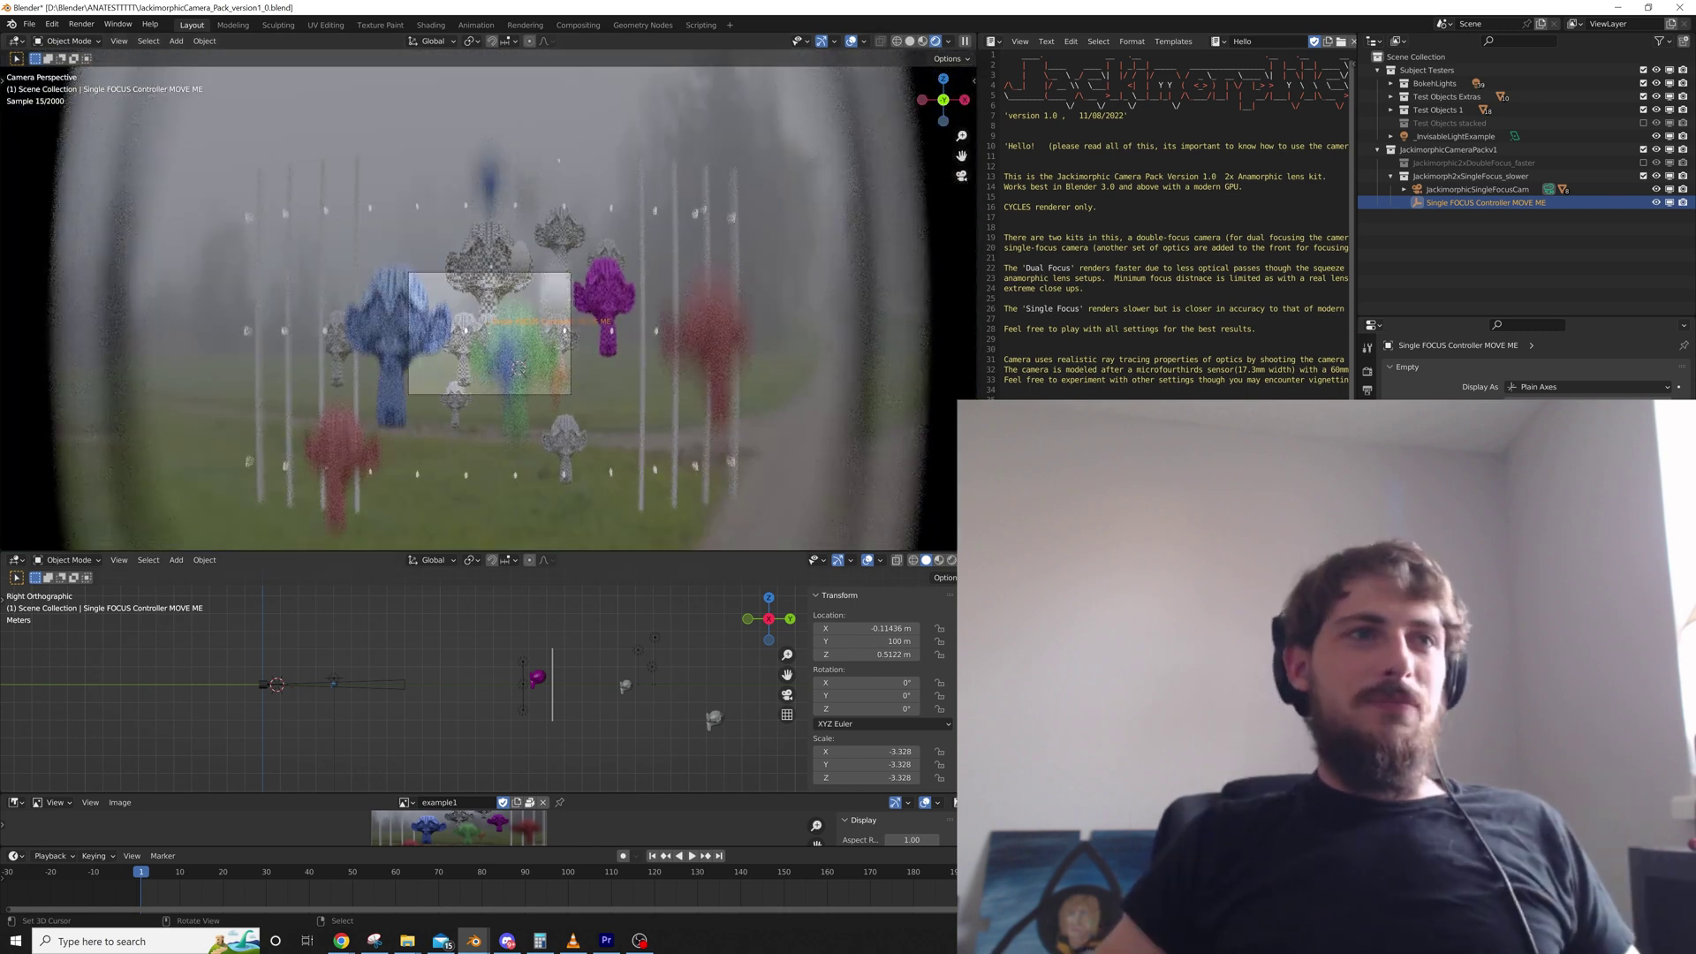
scroll(455, 684, up, 4)
scroll(479, 356, up, 4)
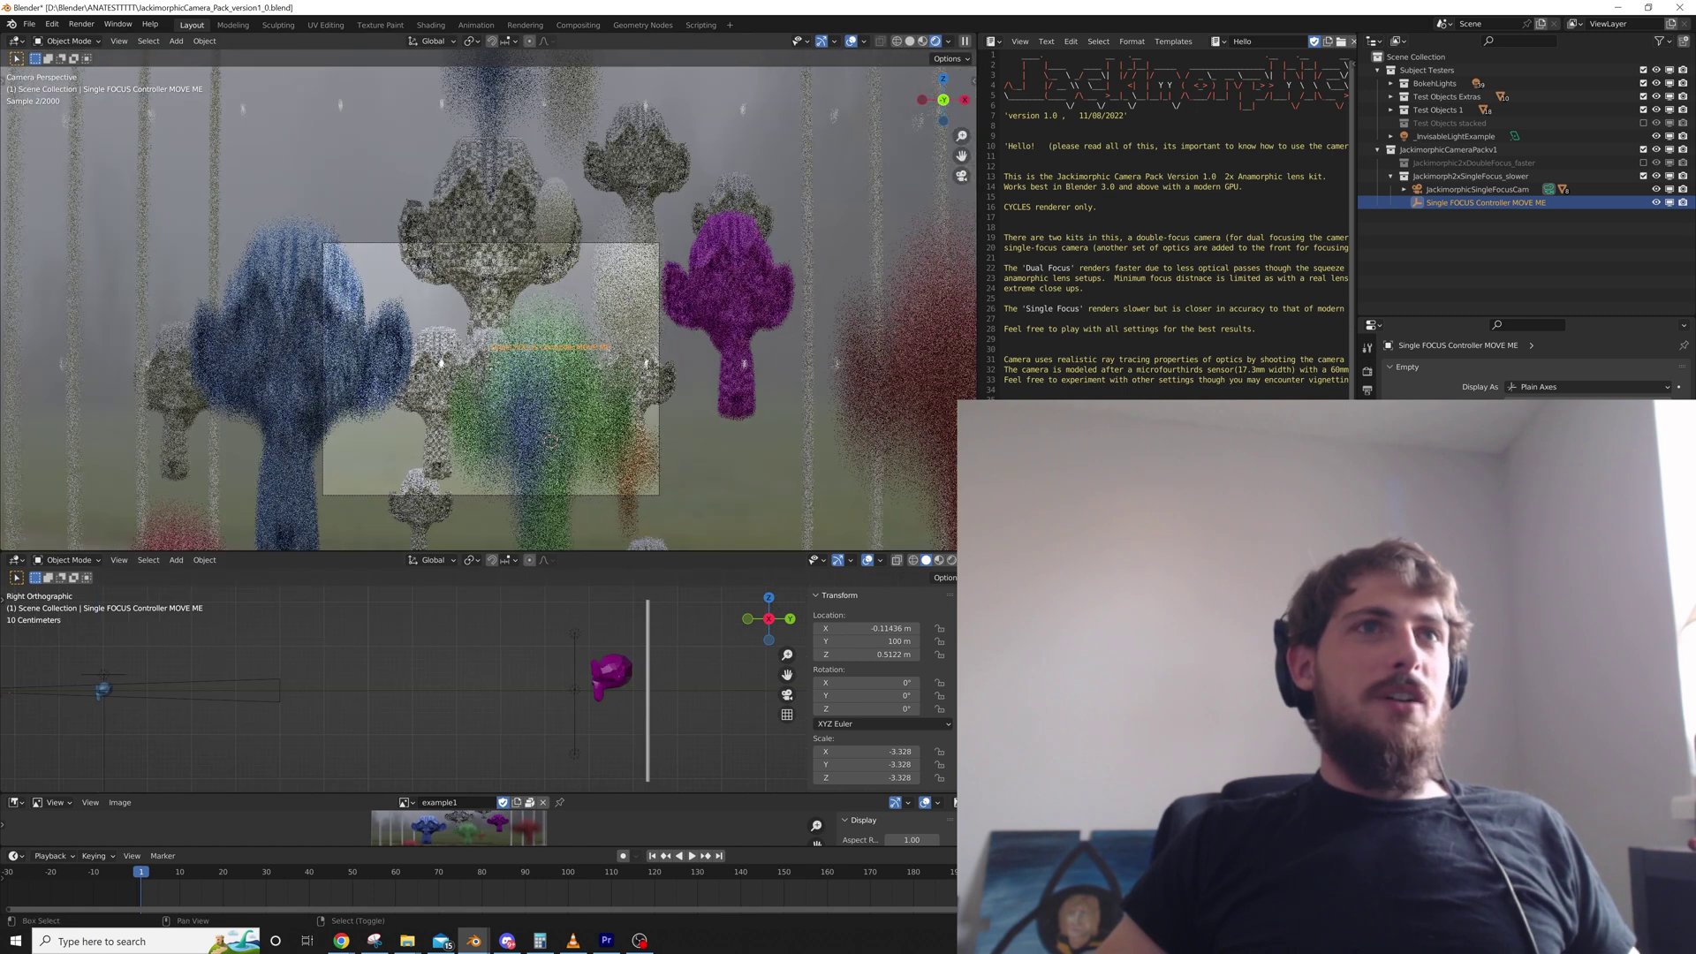
scroll(575, 395, up, 2)
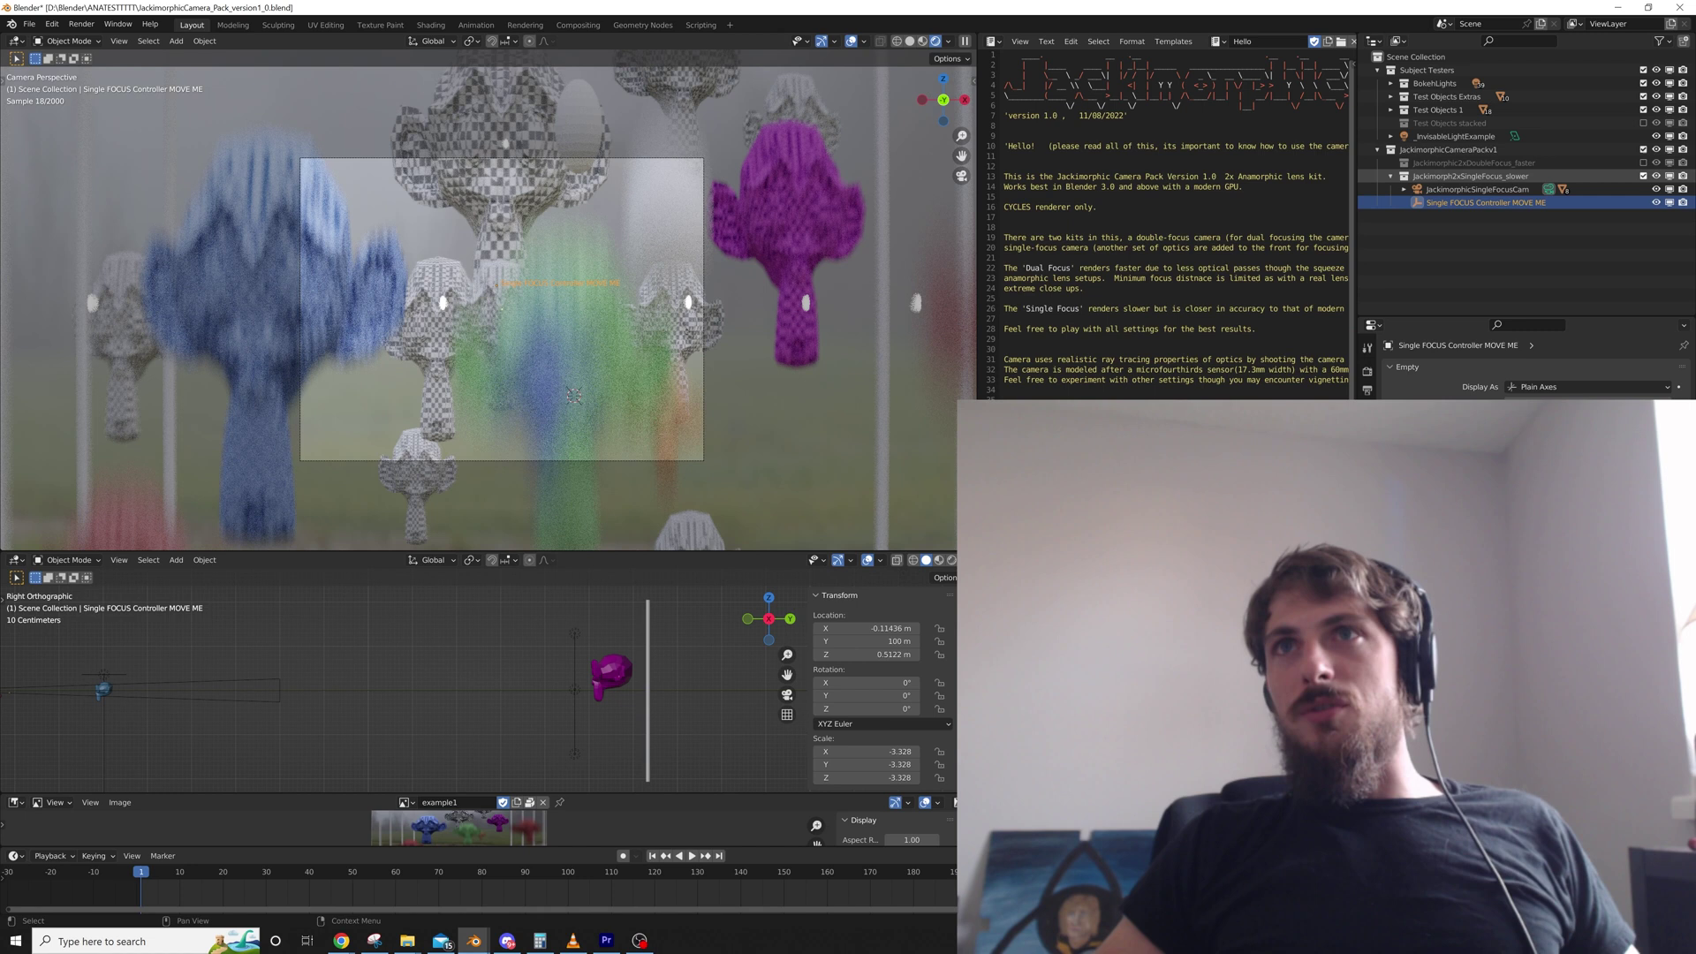
Exclude the single-focus camera collection, enable the double-focus collection and select the dual focus controller in the side view
click(1643, 176)
click(1643, 162)
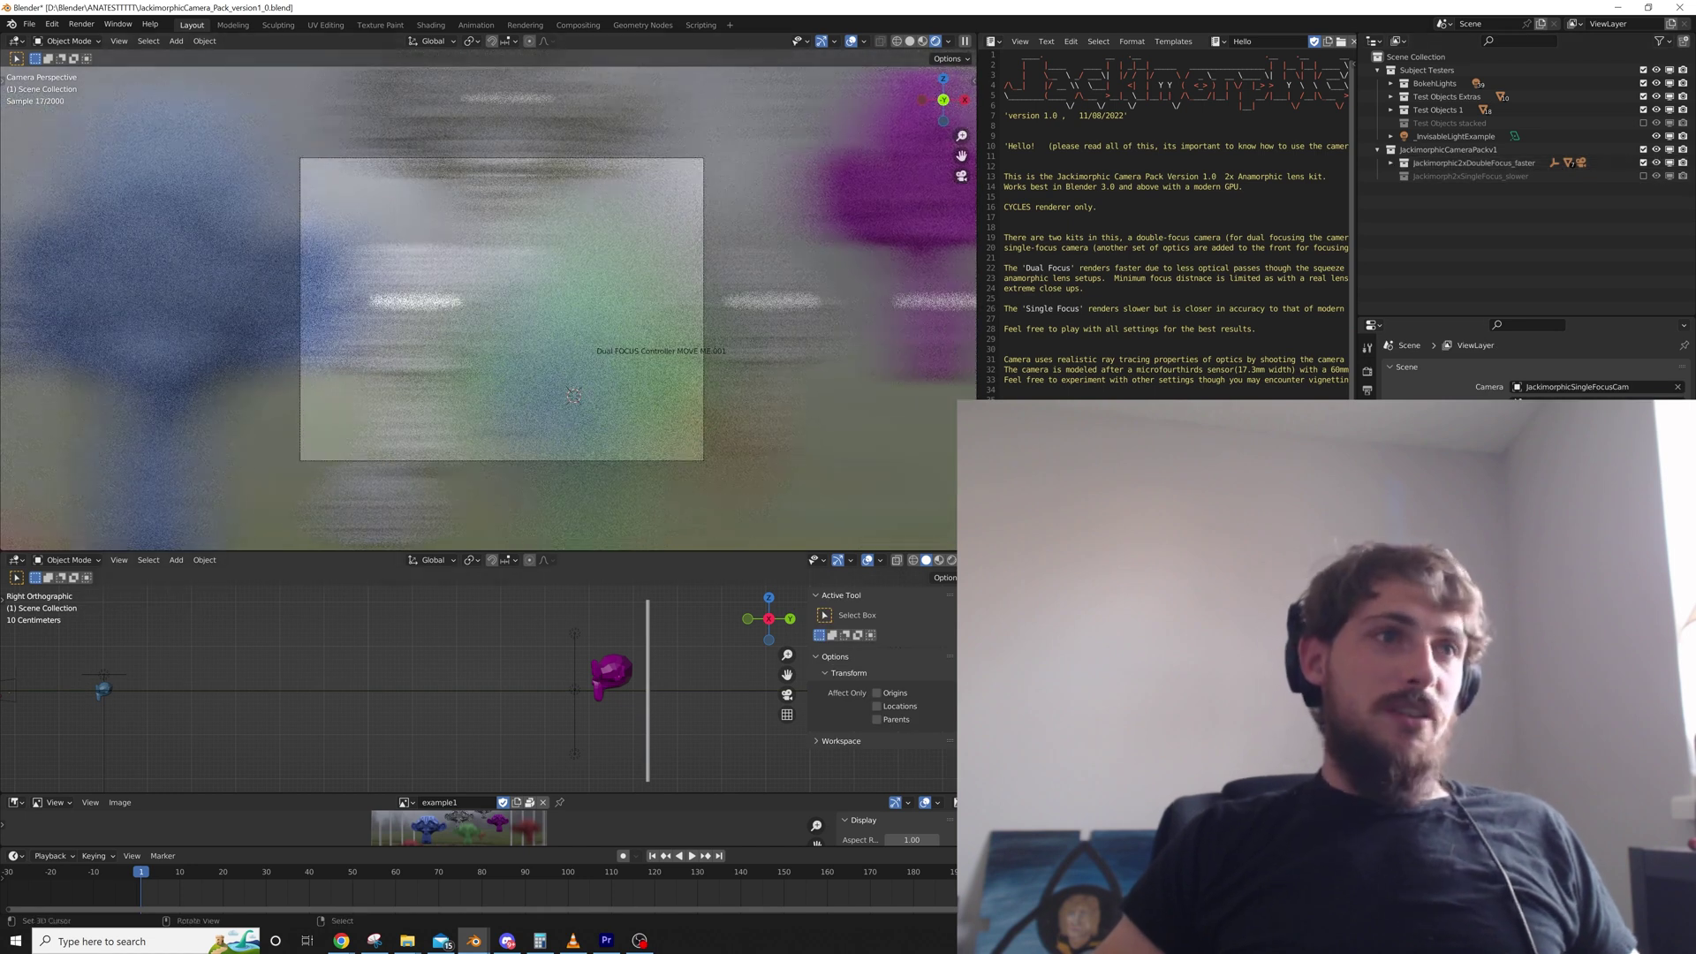
scroll(597, 676, down, 6)
scroll(477, 676, up, 4)
right_click(176, 671)
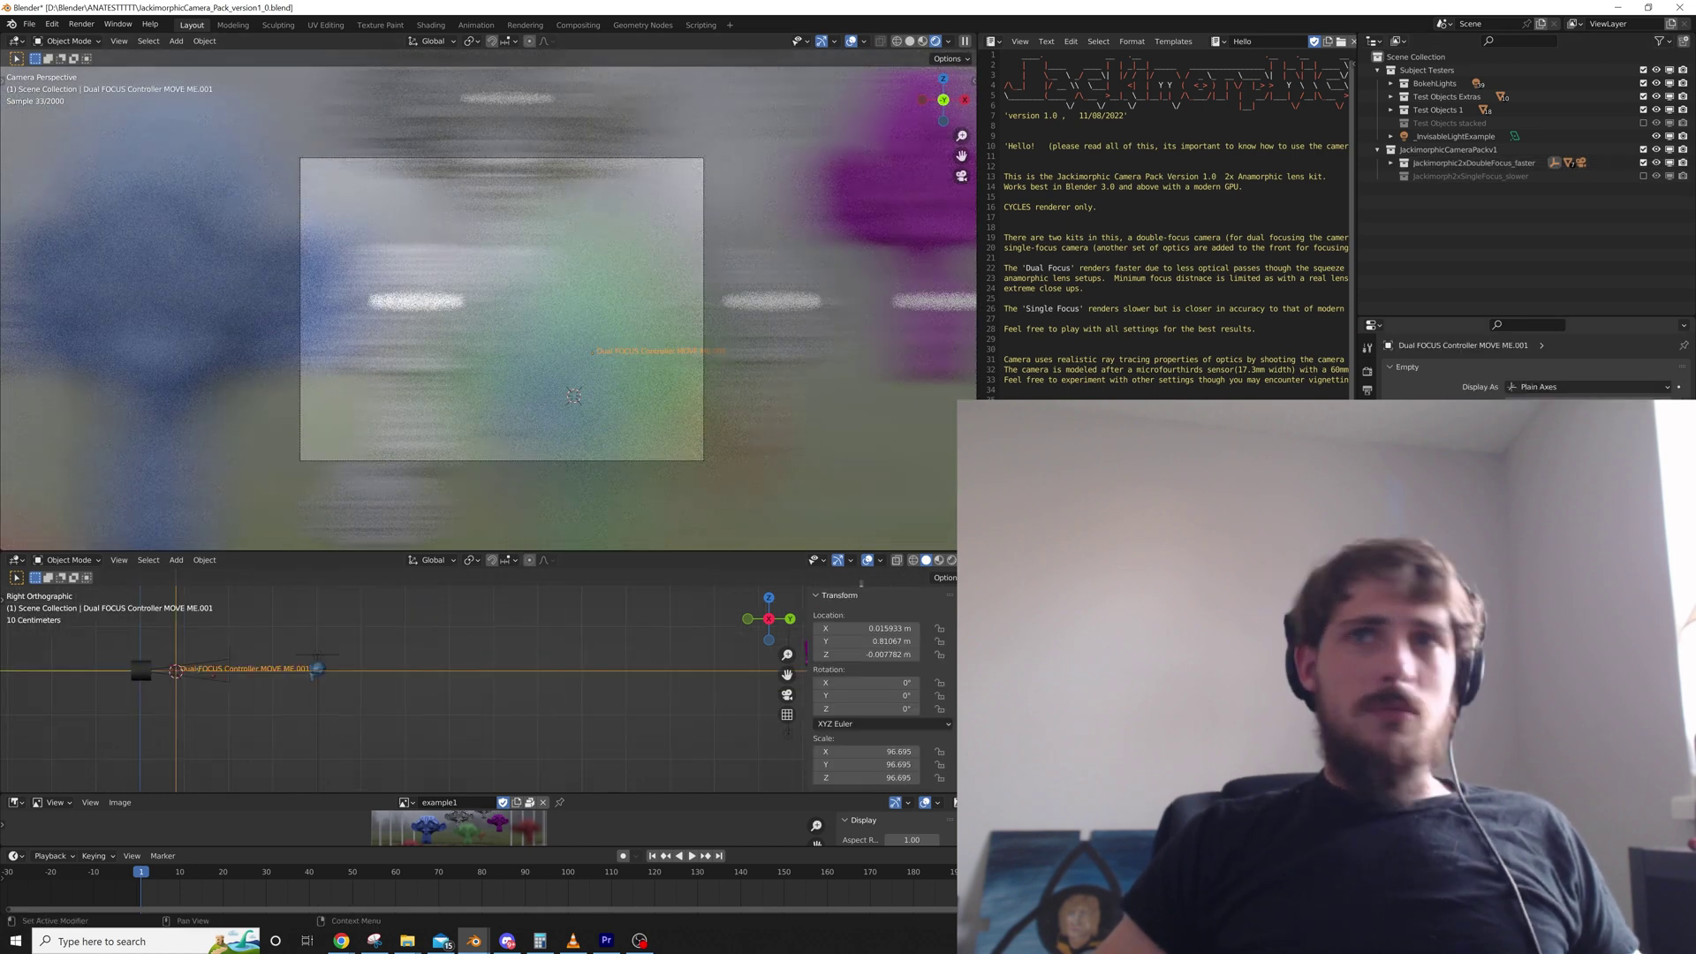
Check the contents of the double-focus collection and set the active scene camera to JackimorphicDualFocusCam
click(1367, 428)
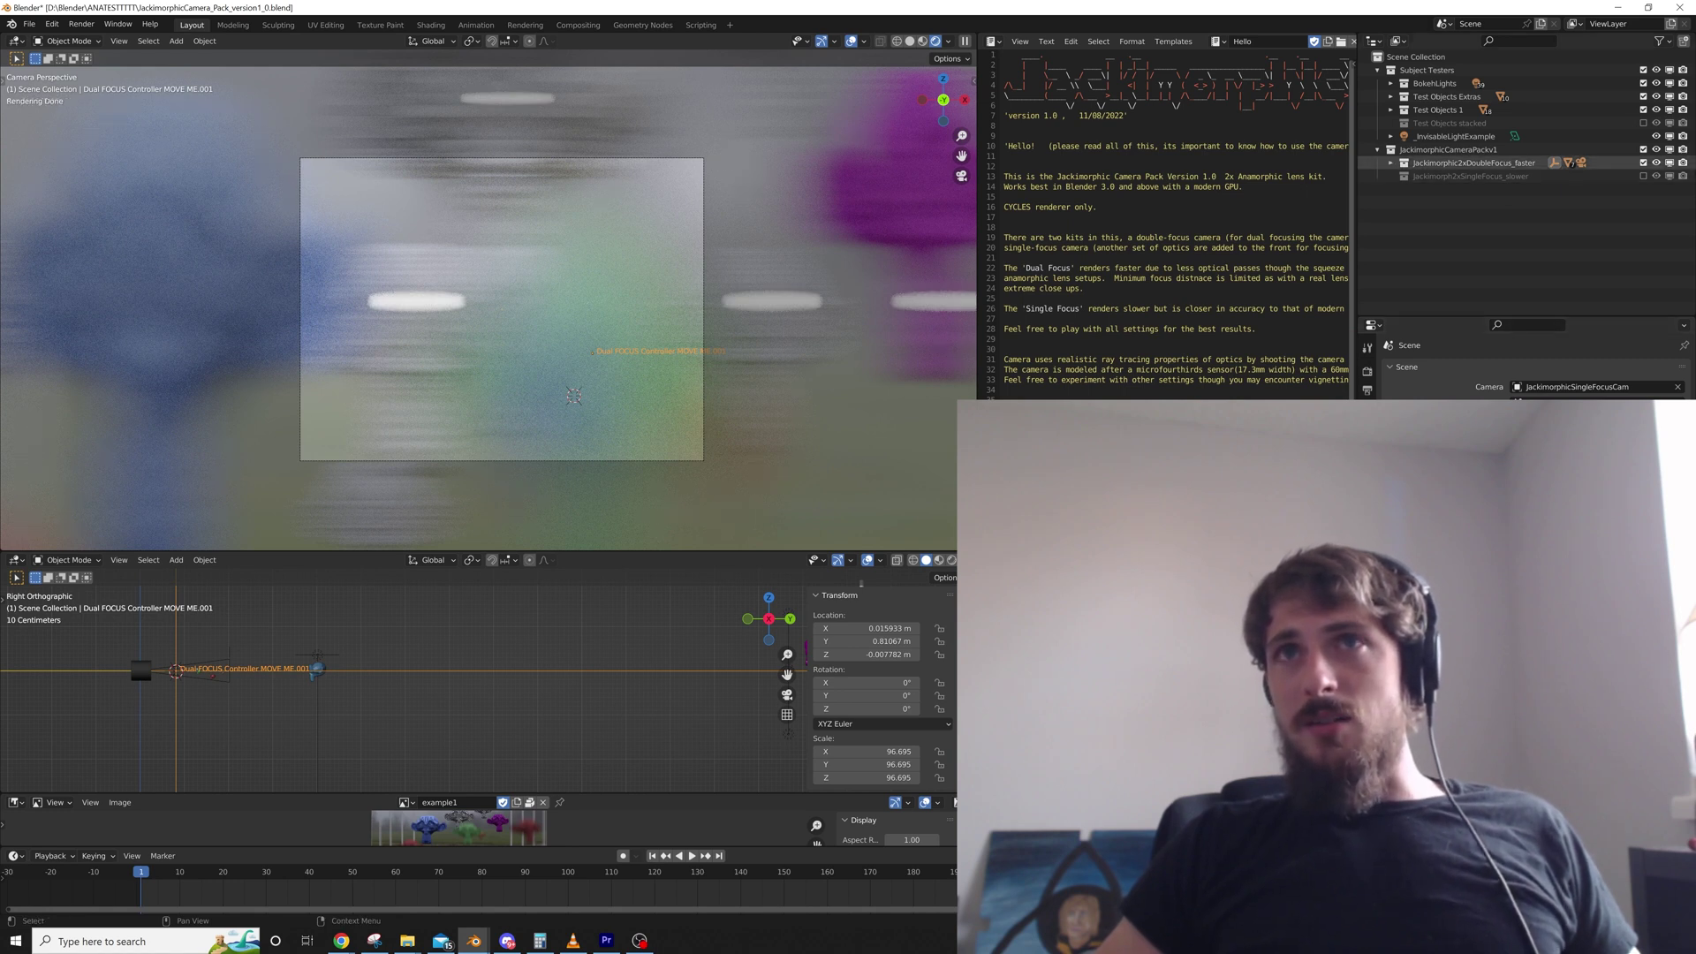
click(1392, 162)
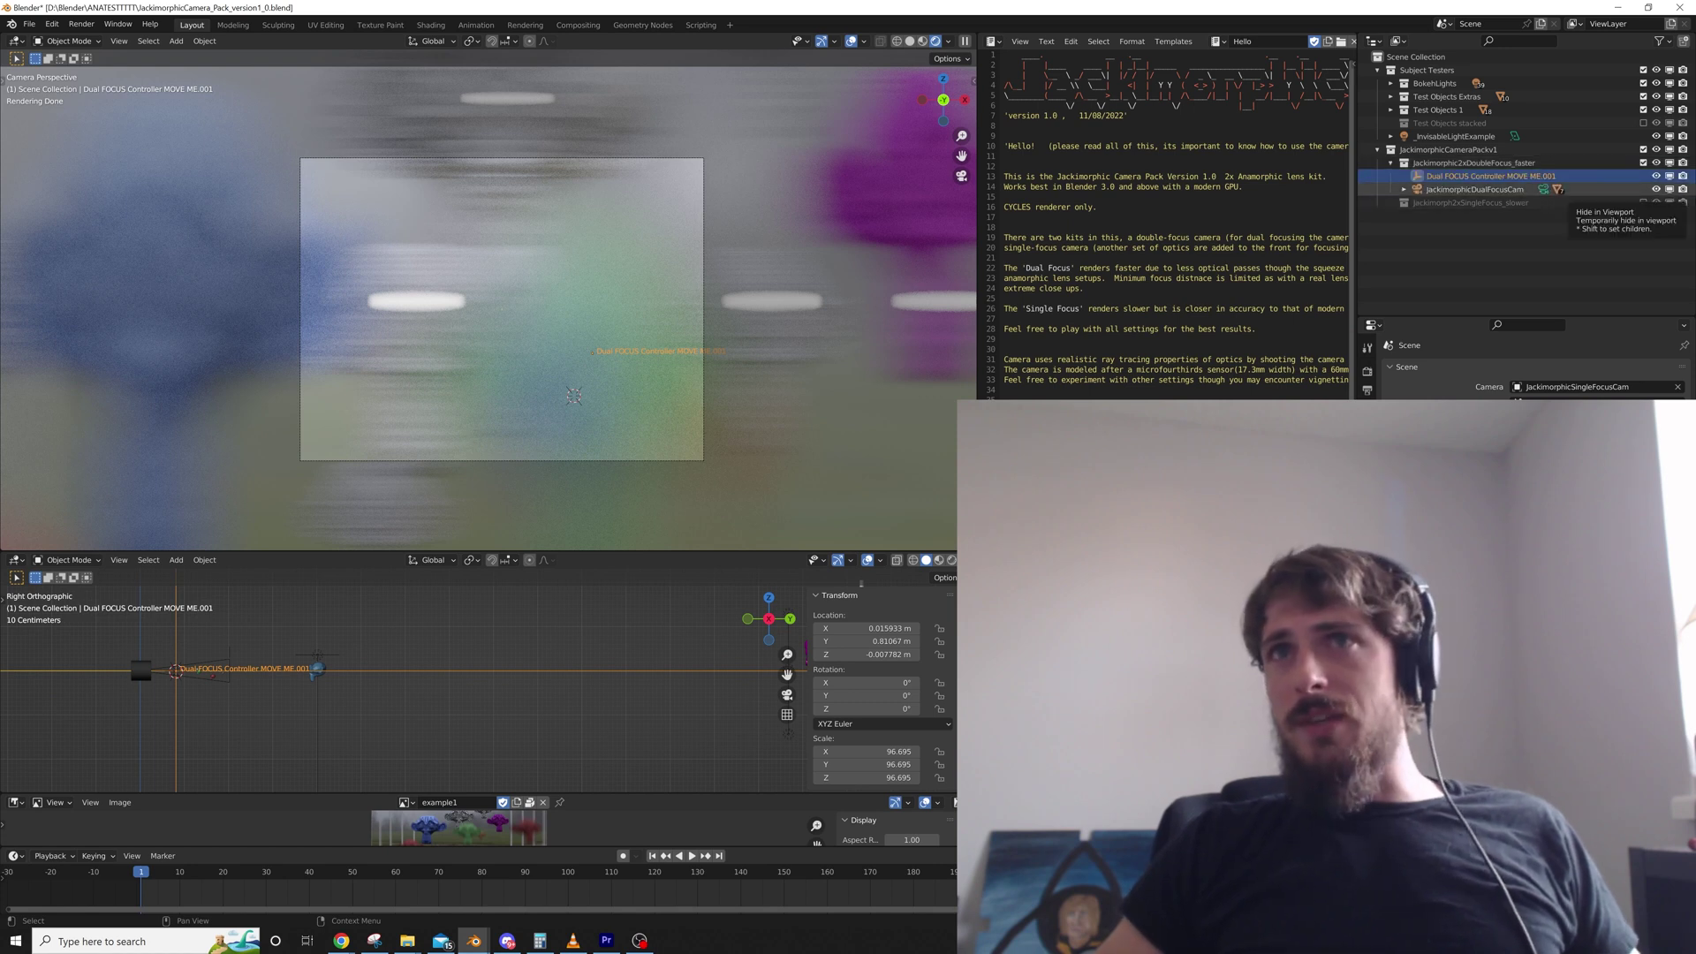
click(1404, 189)
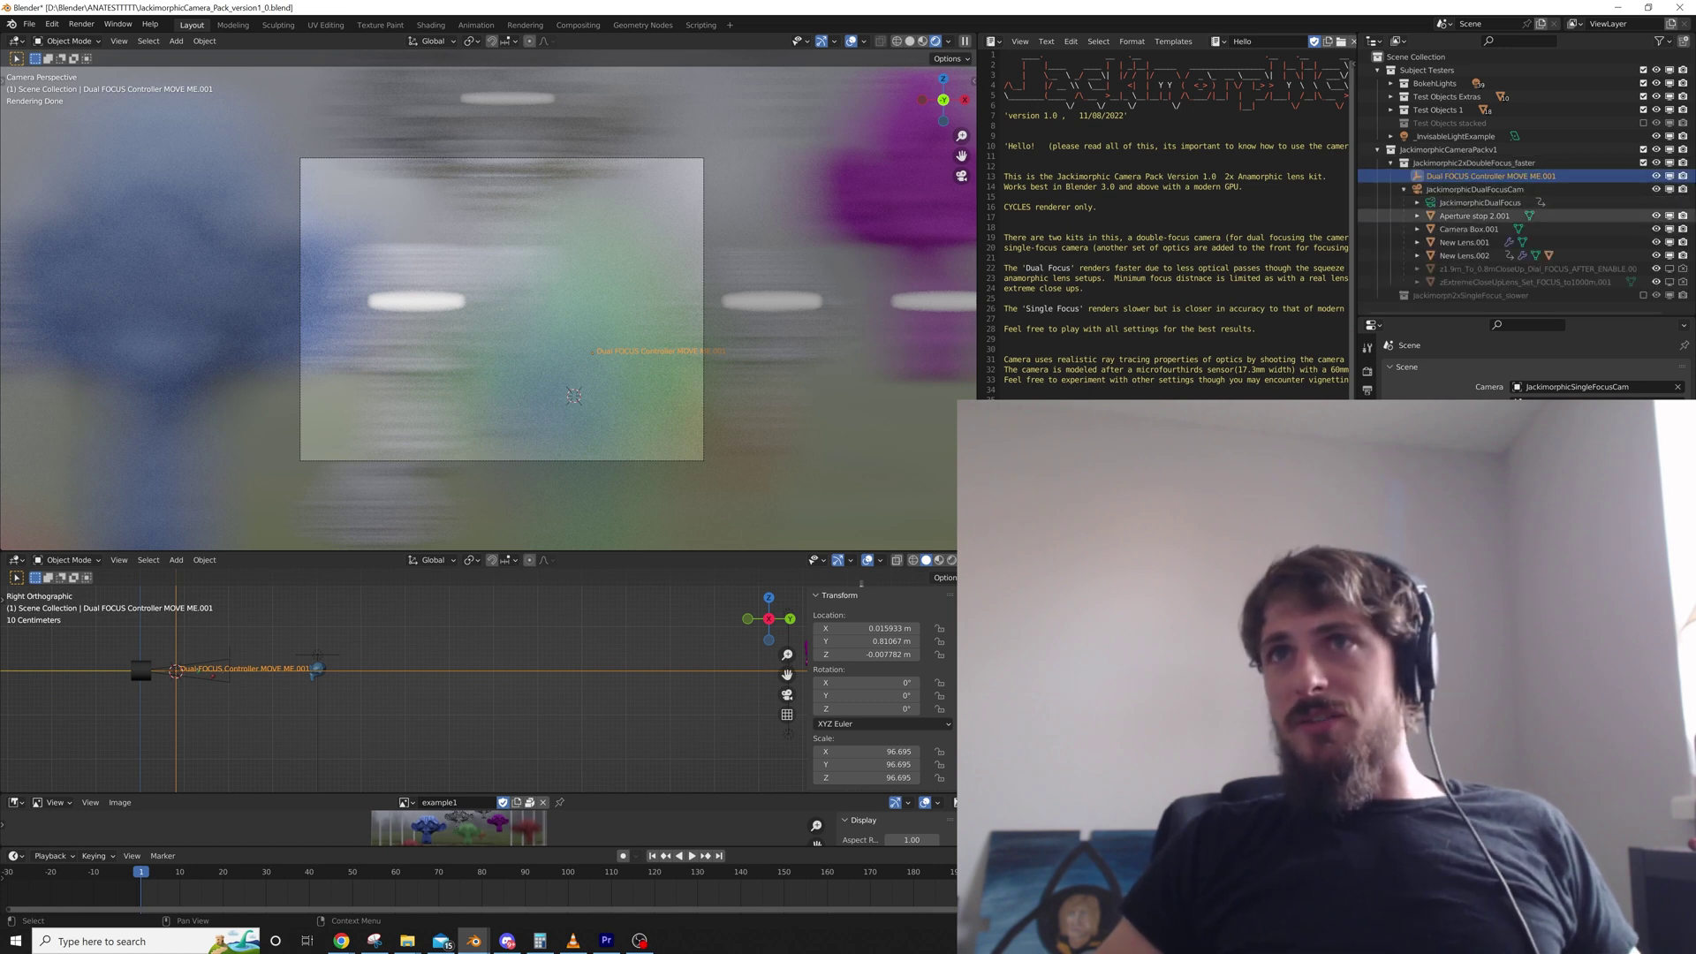
click(1404, 189)
click(1392, 162)
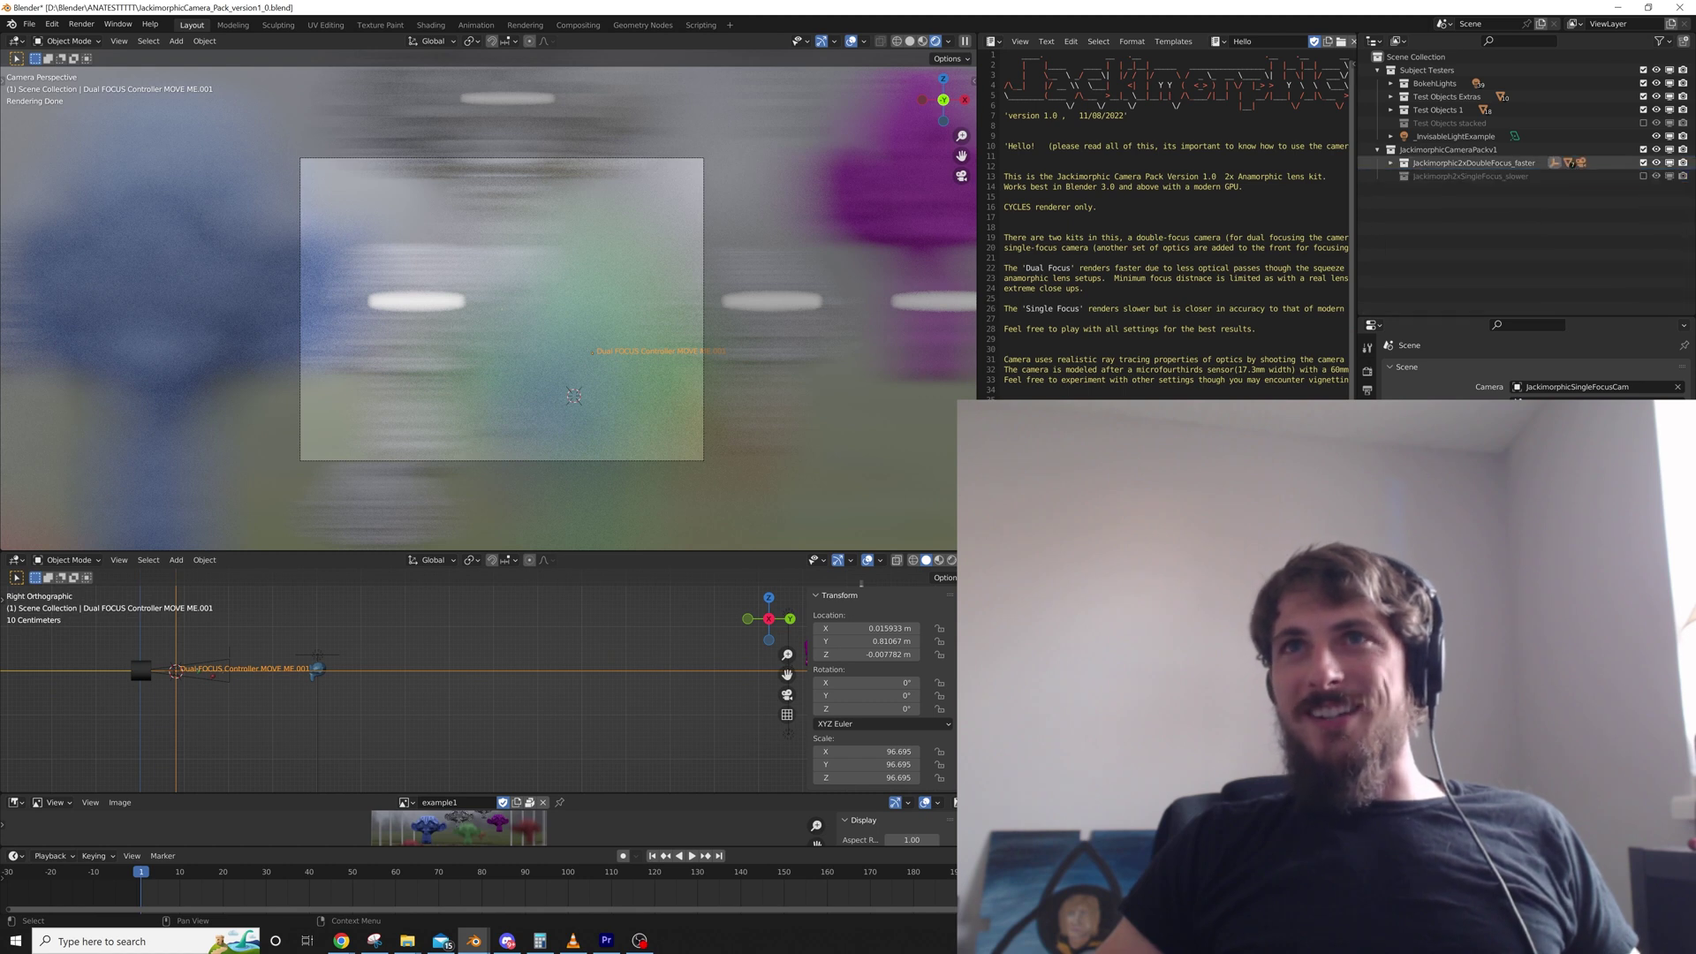
click(1581, 387)
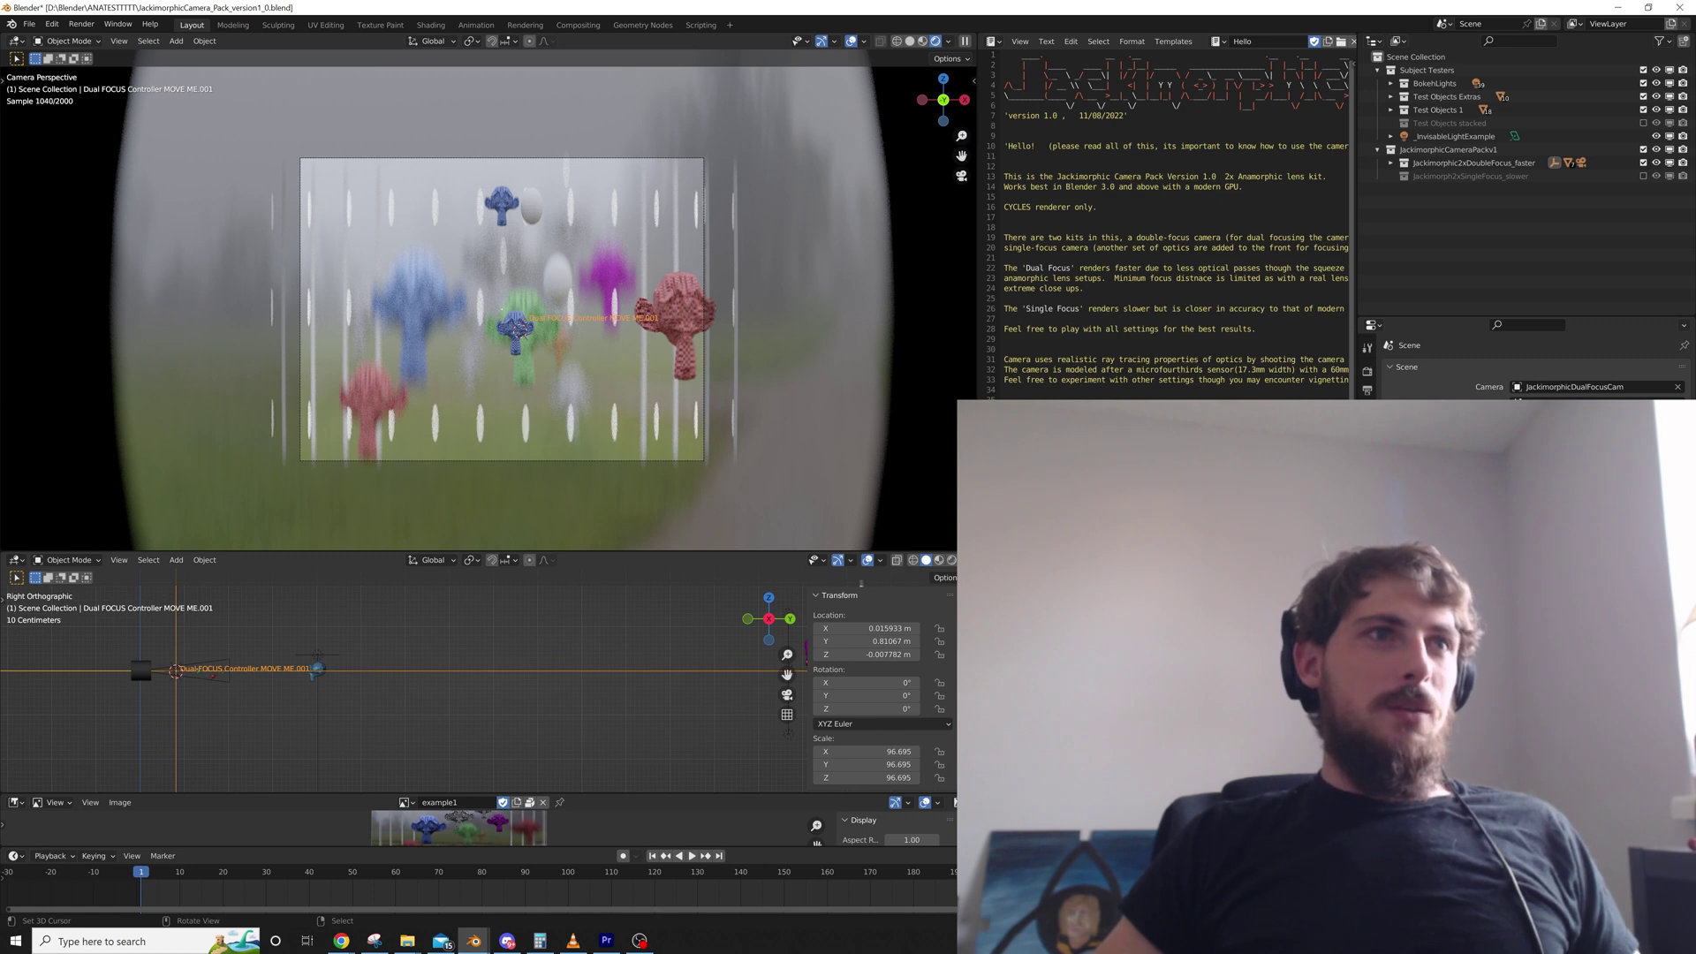
Move the dual focus controller to the blue monkey head in the side view, by about 3.1 m in Y and -0.01 m in Z
scroll(99, 676, up, 5)
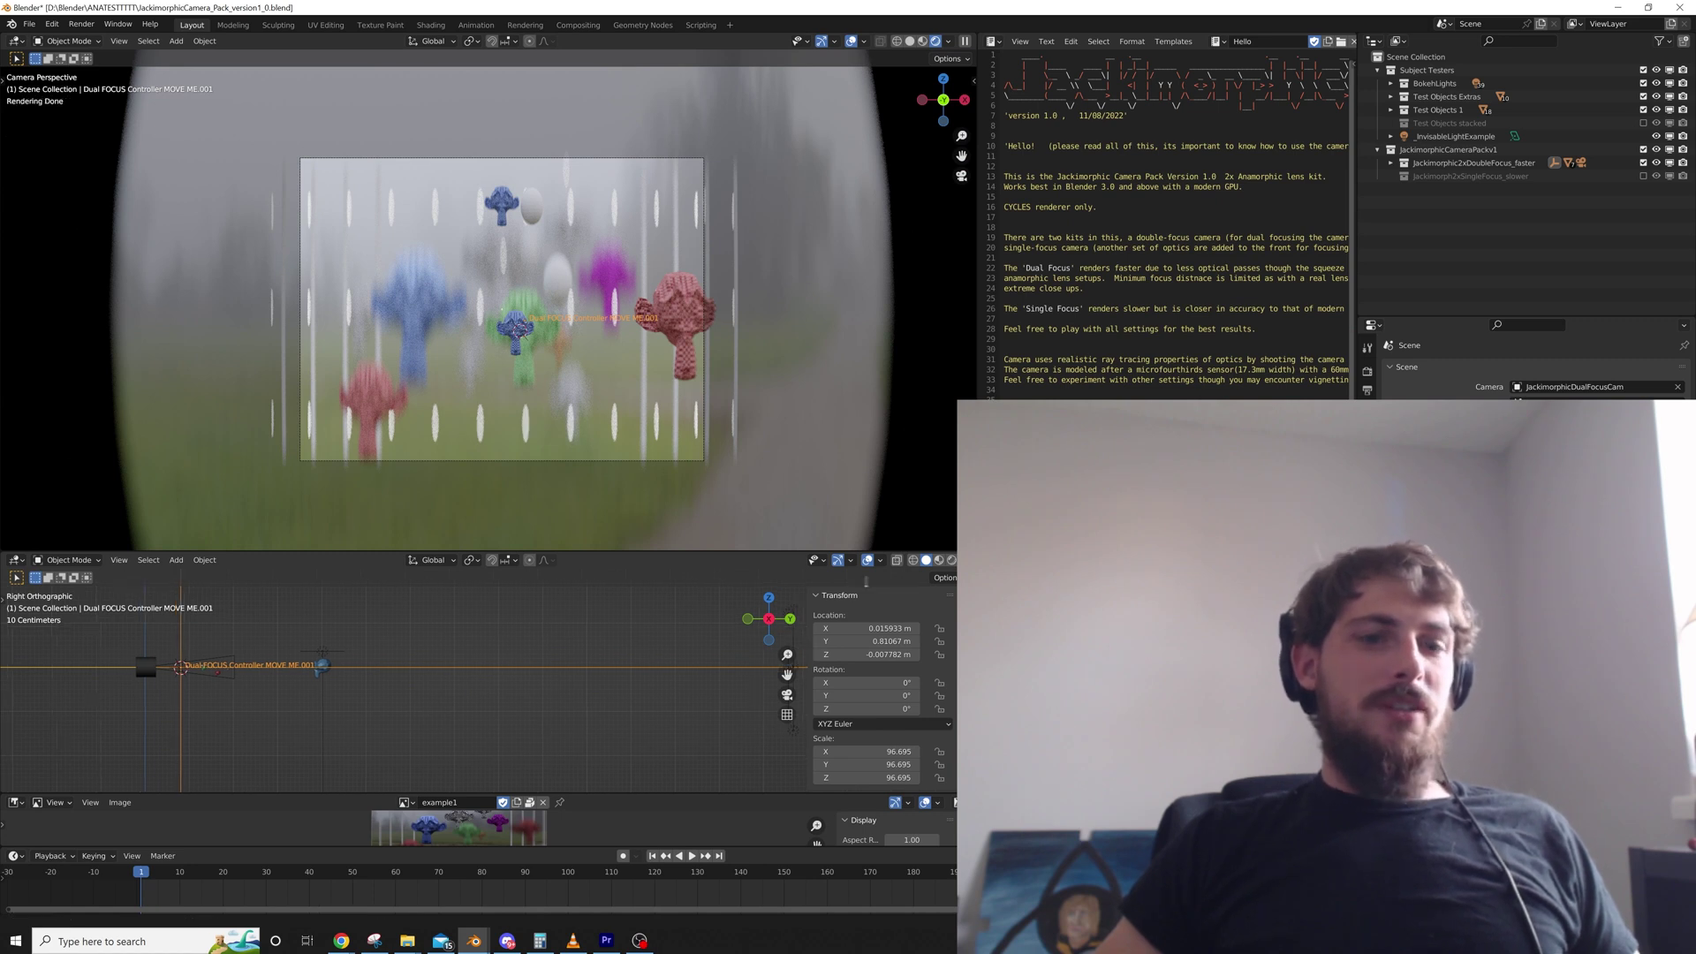
scroll(114, 718, down, 2)
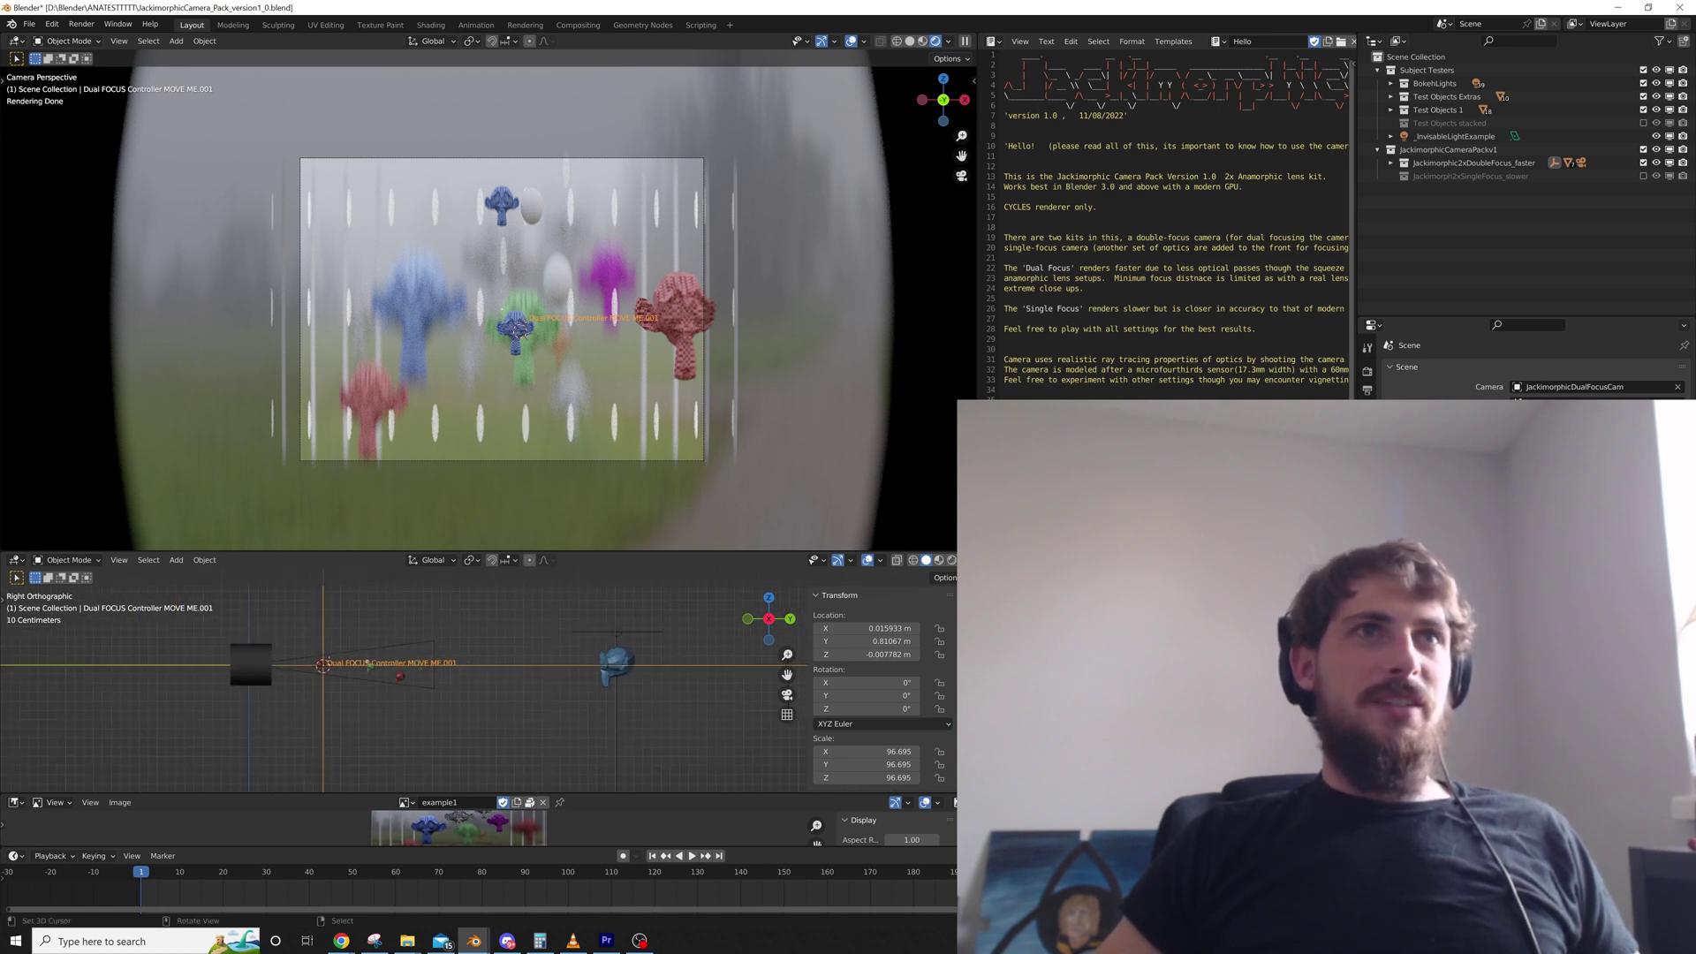
key(g)
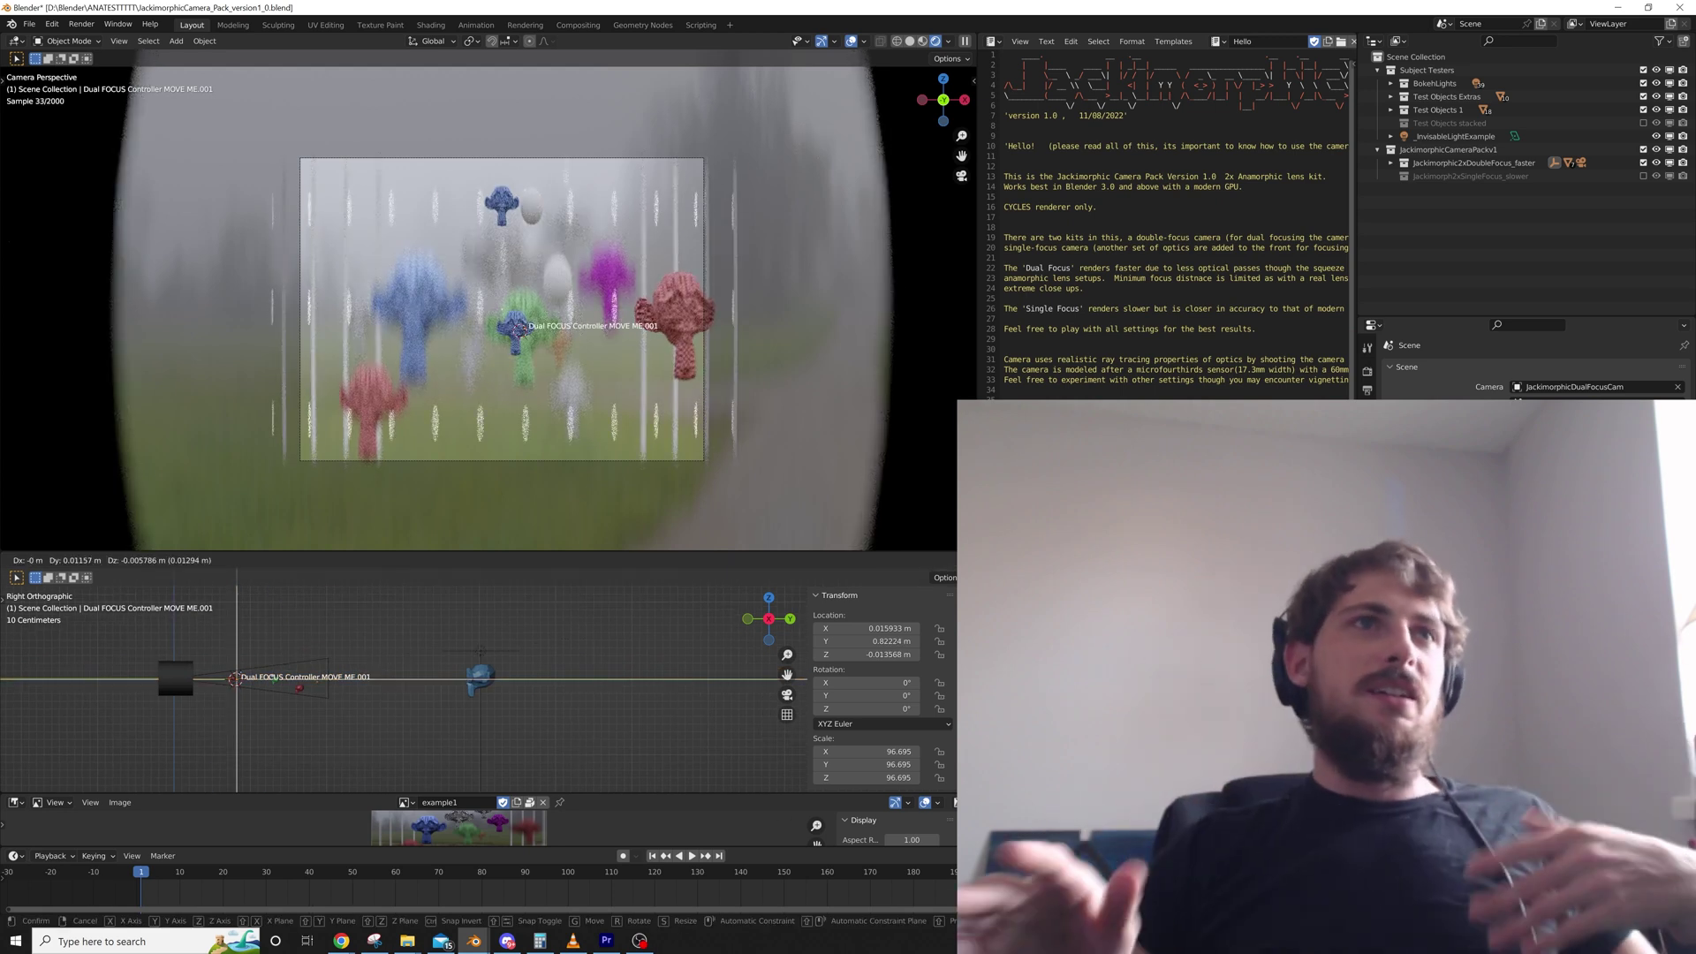
mouse_move(431, 693)
click(236, 678)
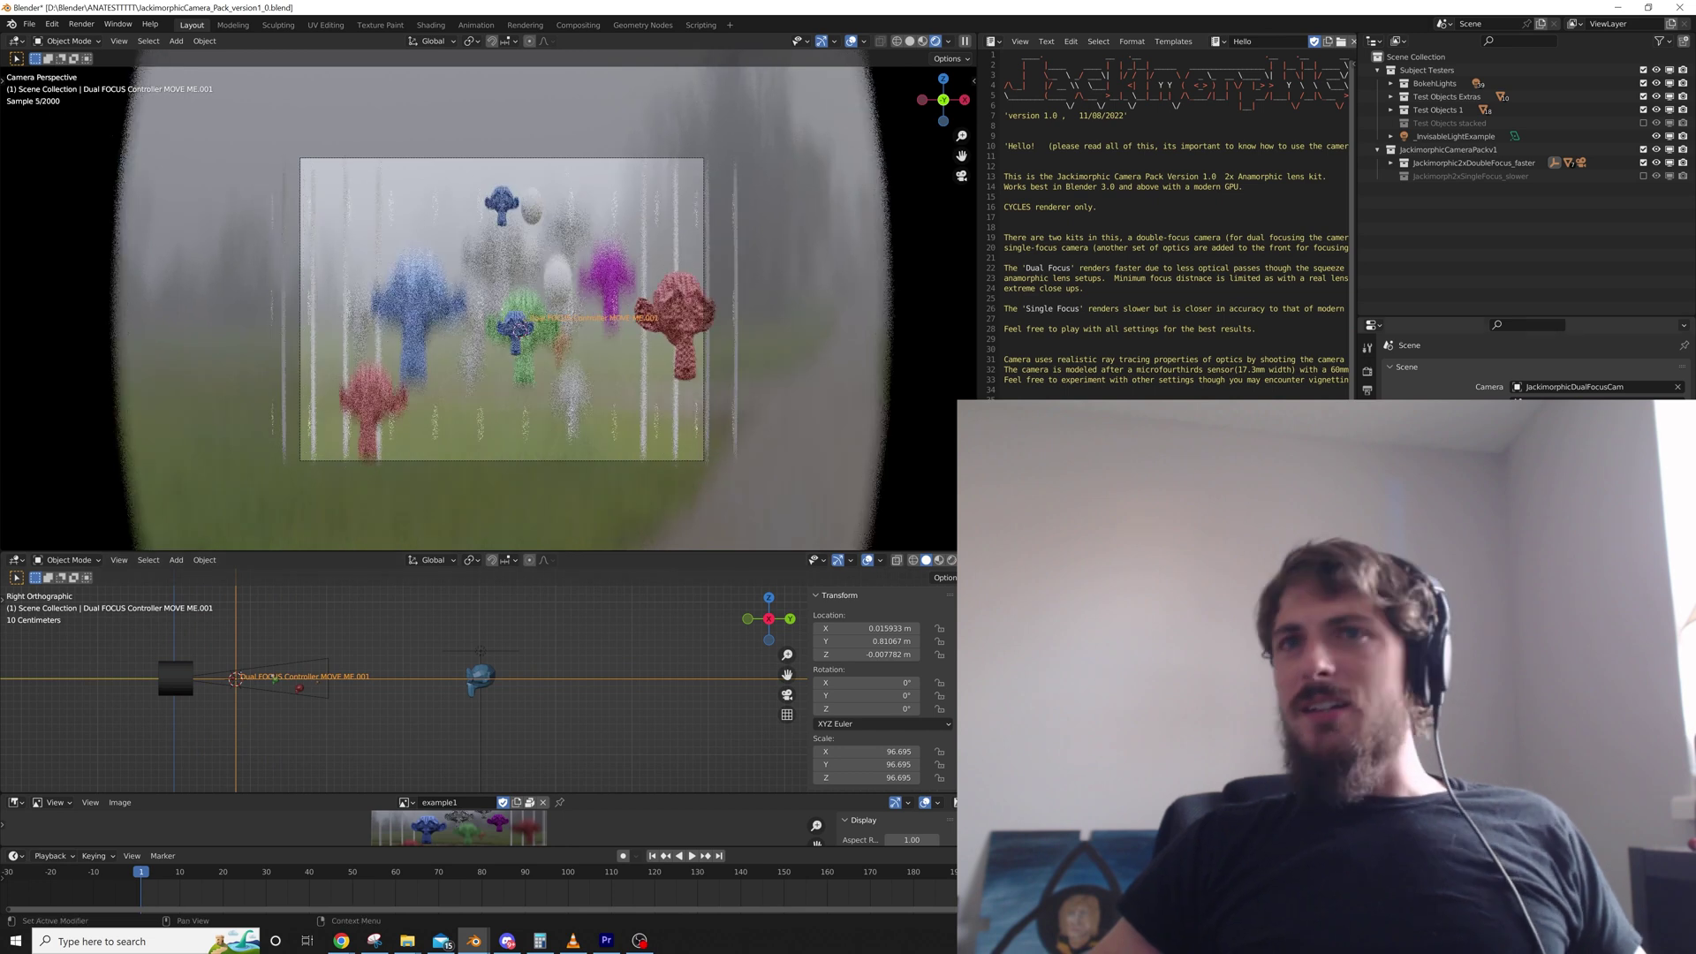
key(g)
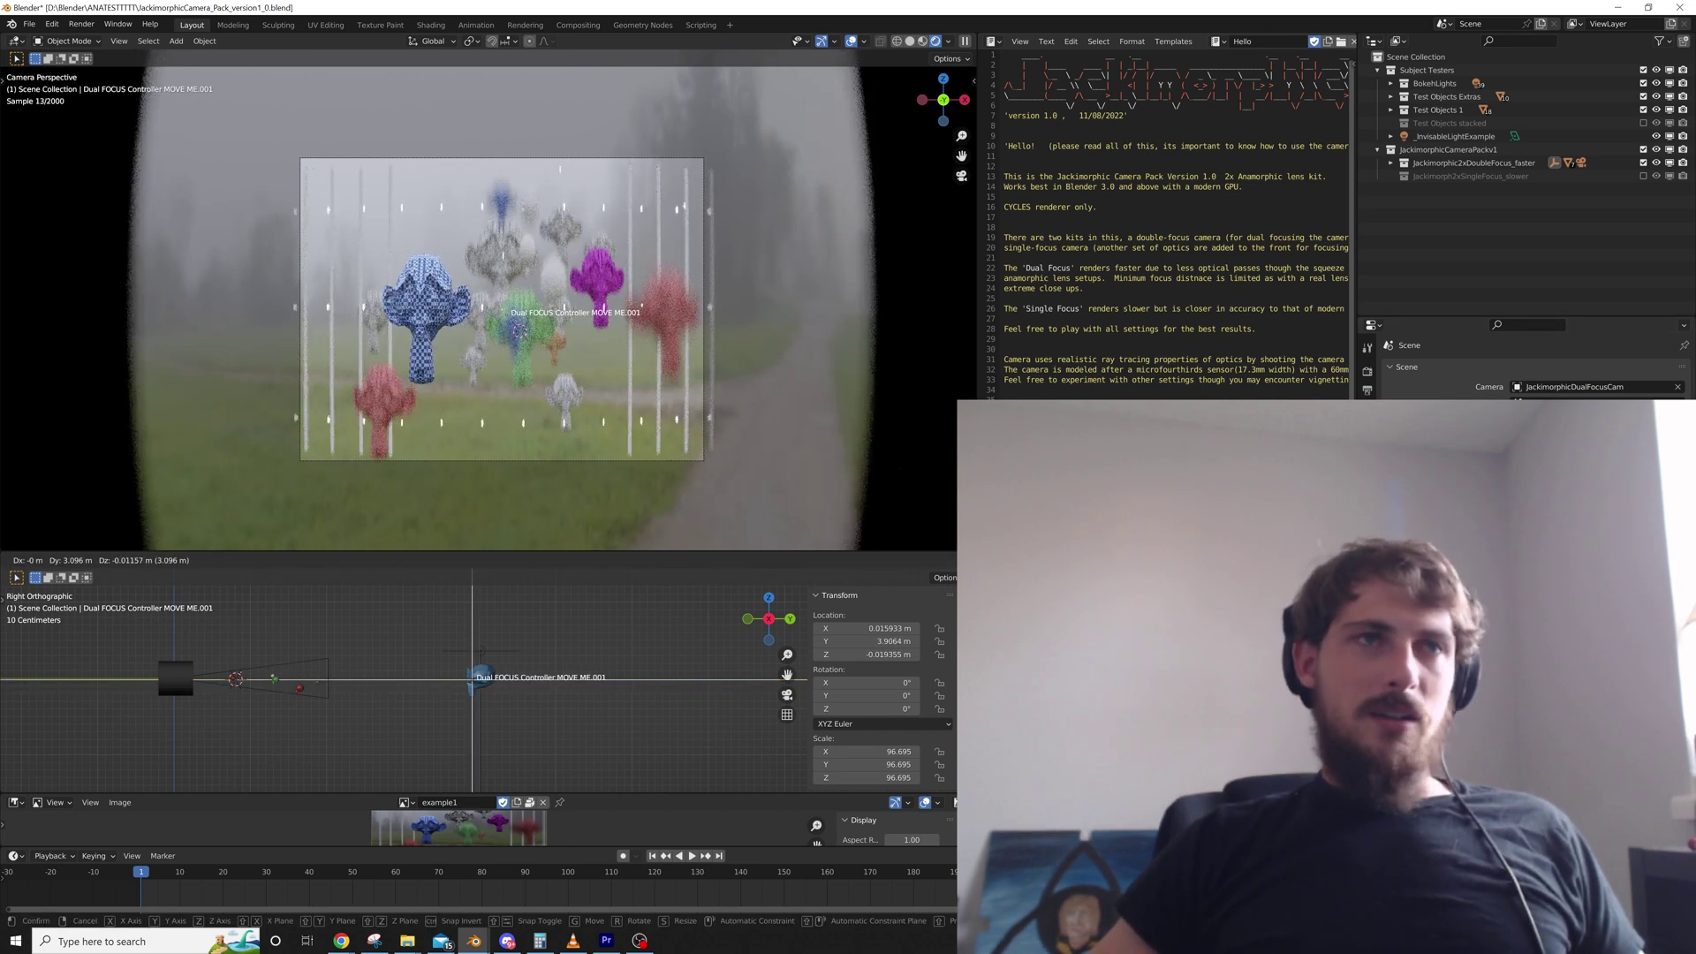
click(472, 679)
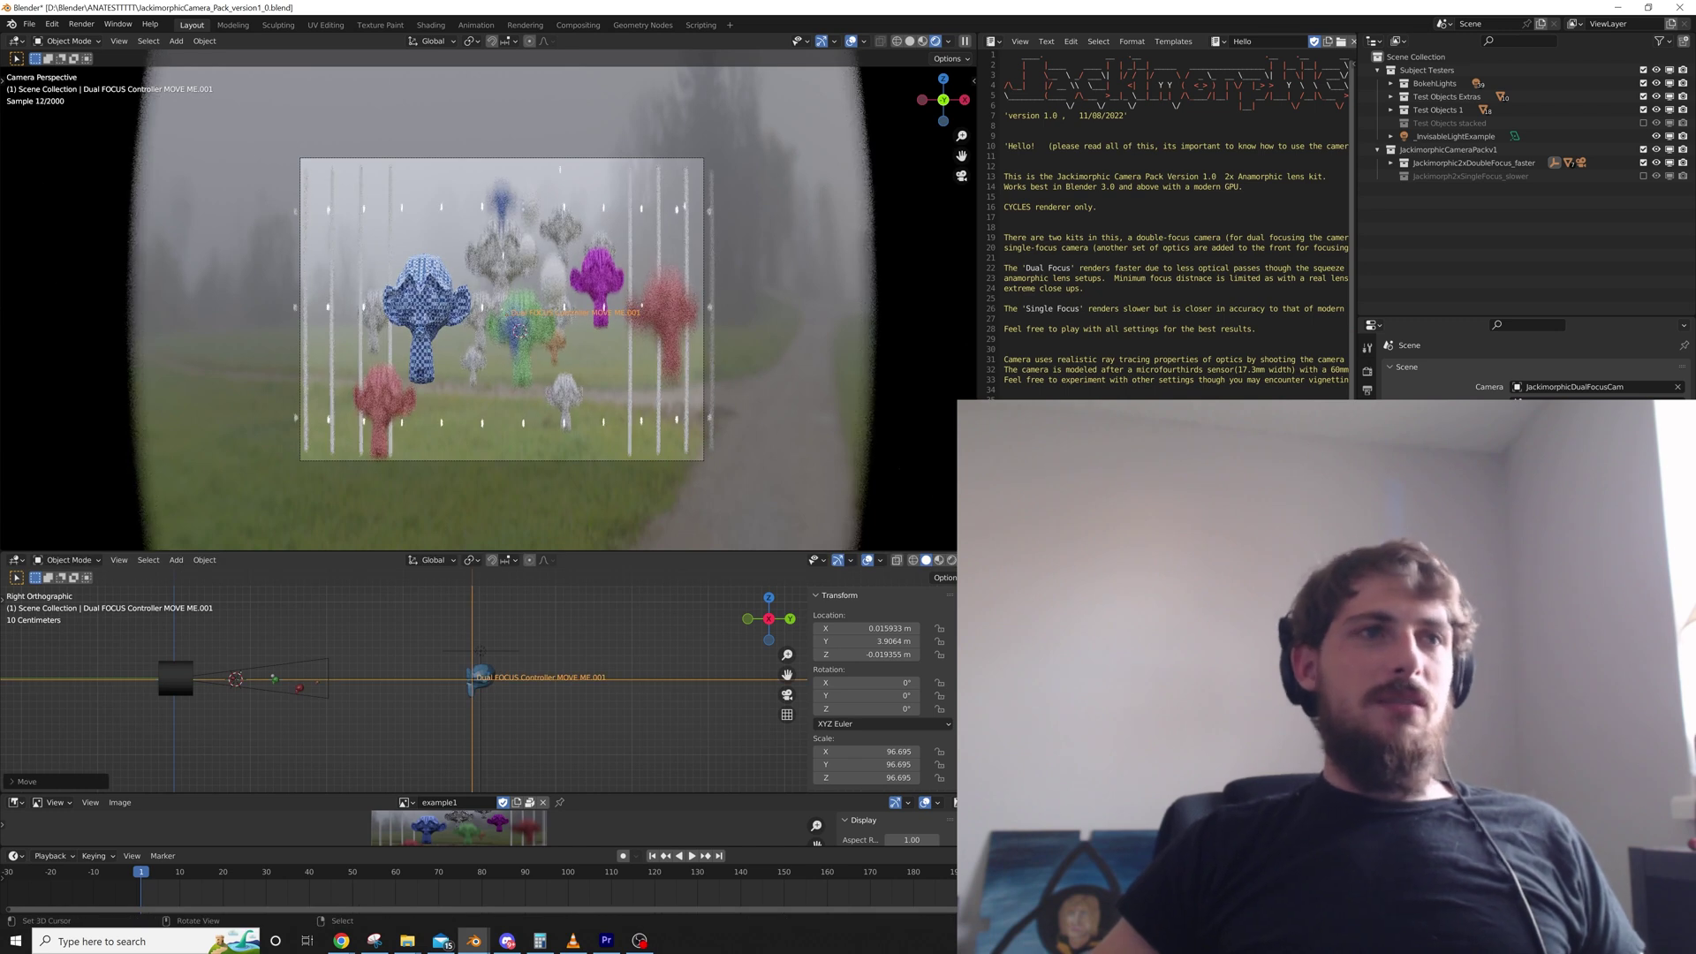
Select the dual-focus camera and show its camera lens settings
right_click(329, 679)
click(1368, 508)
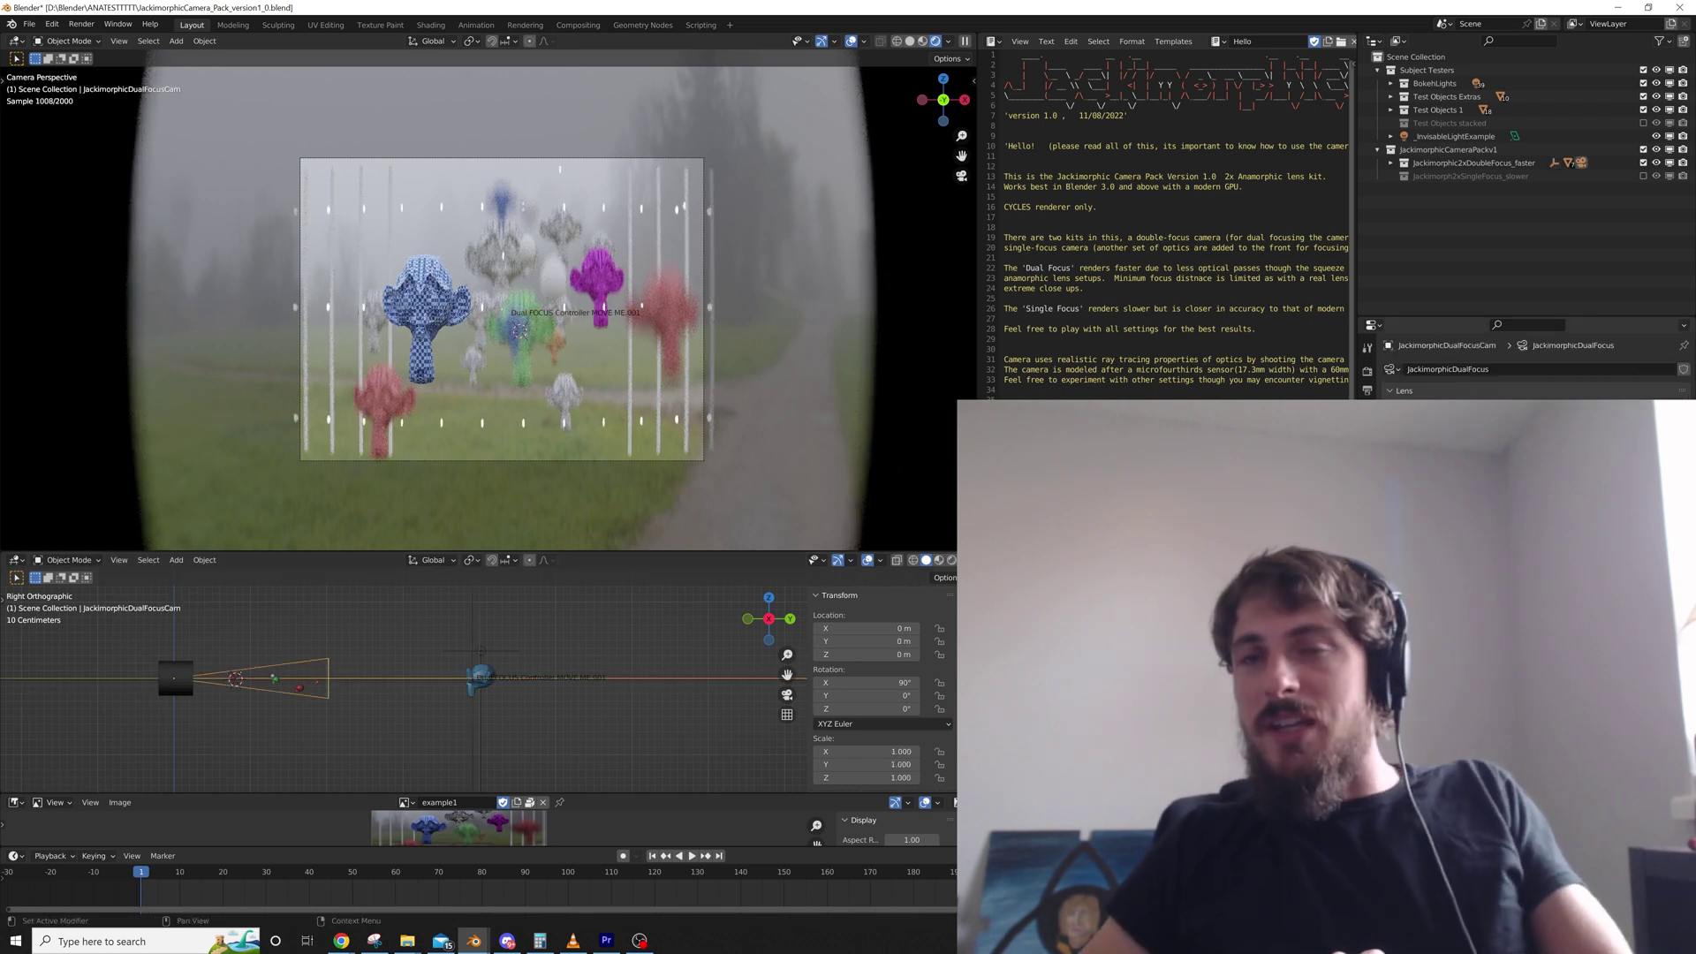
Shorten the dual-focus camera's focal length, and raise it slightly to reduce the dark lens edges around the frame
key(Return)
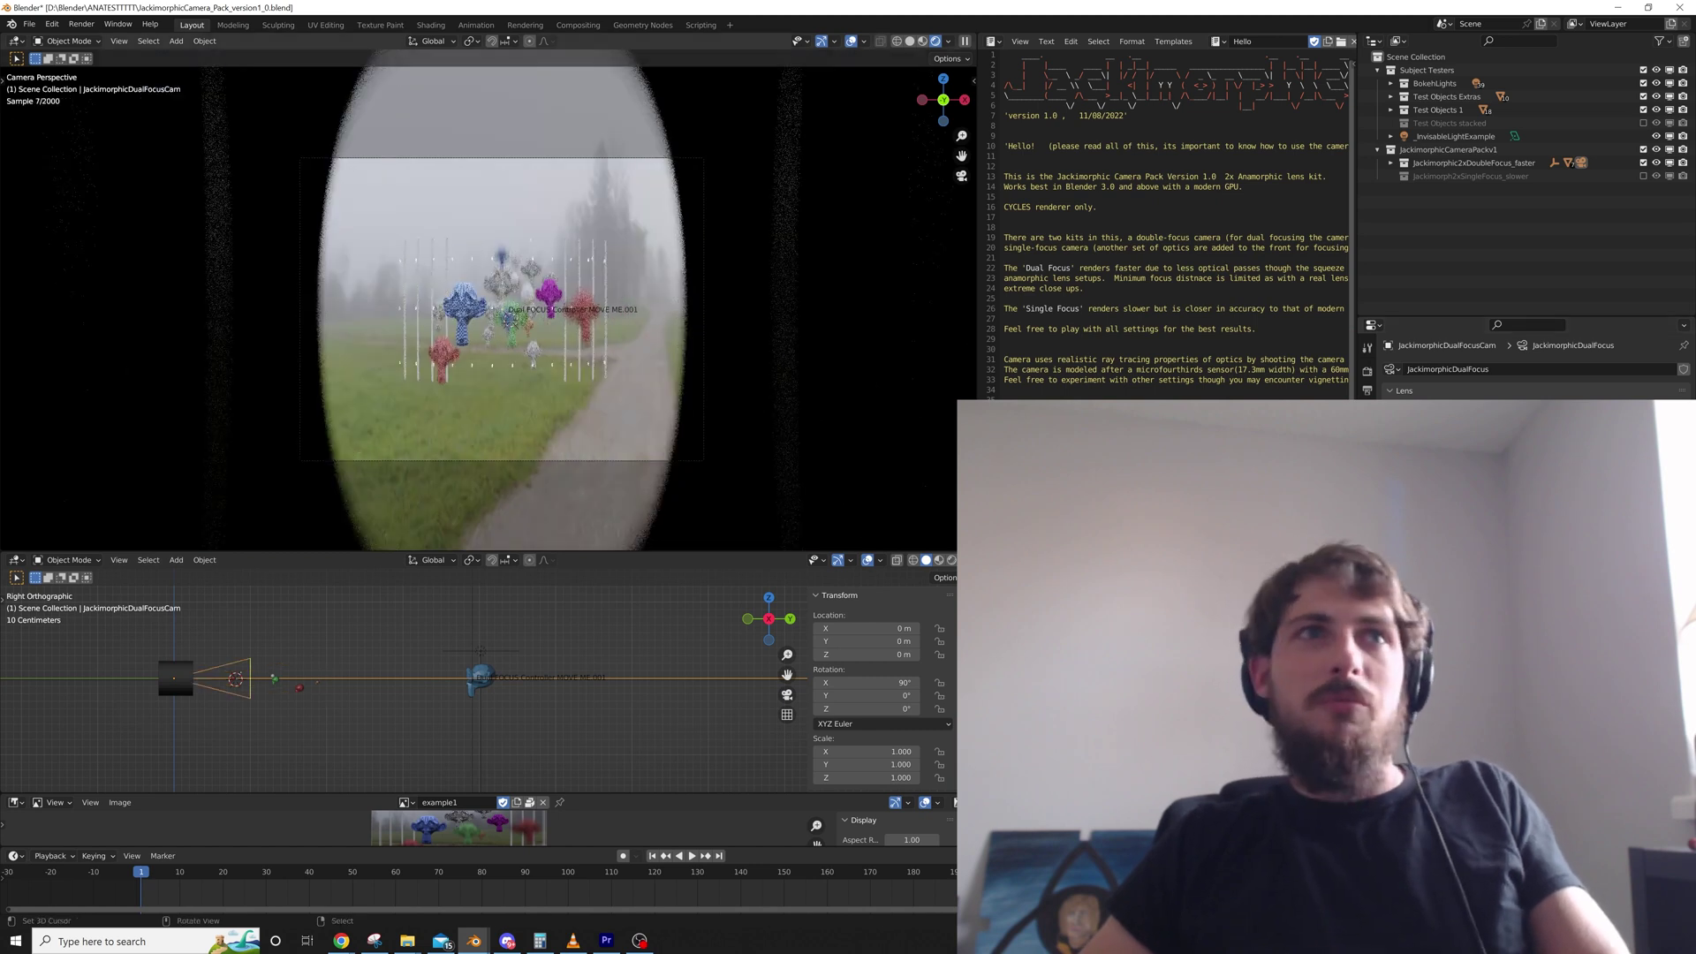
scroll(501, 309, up, 2)
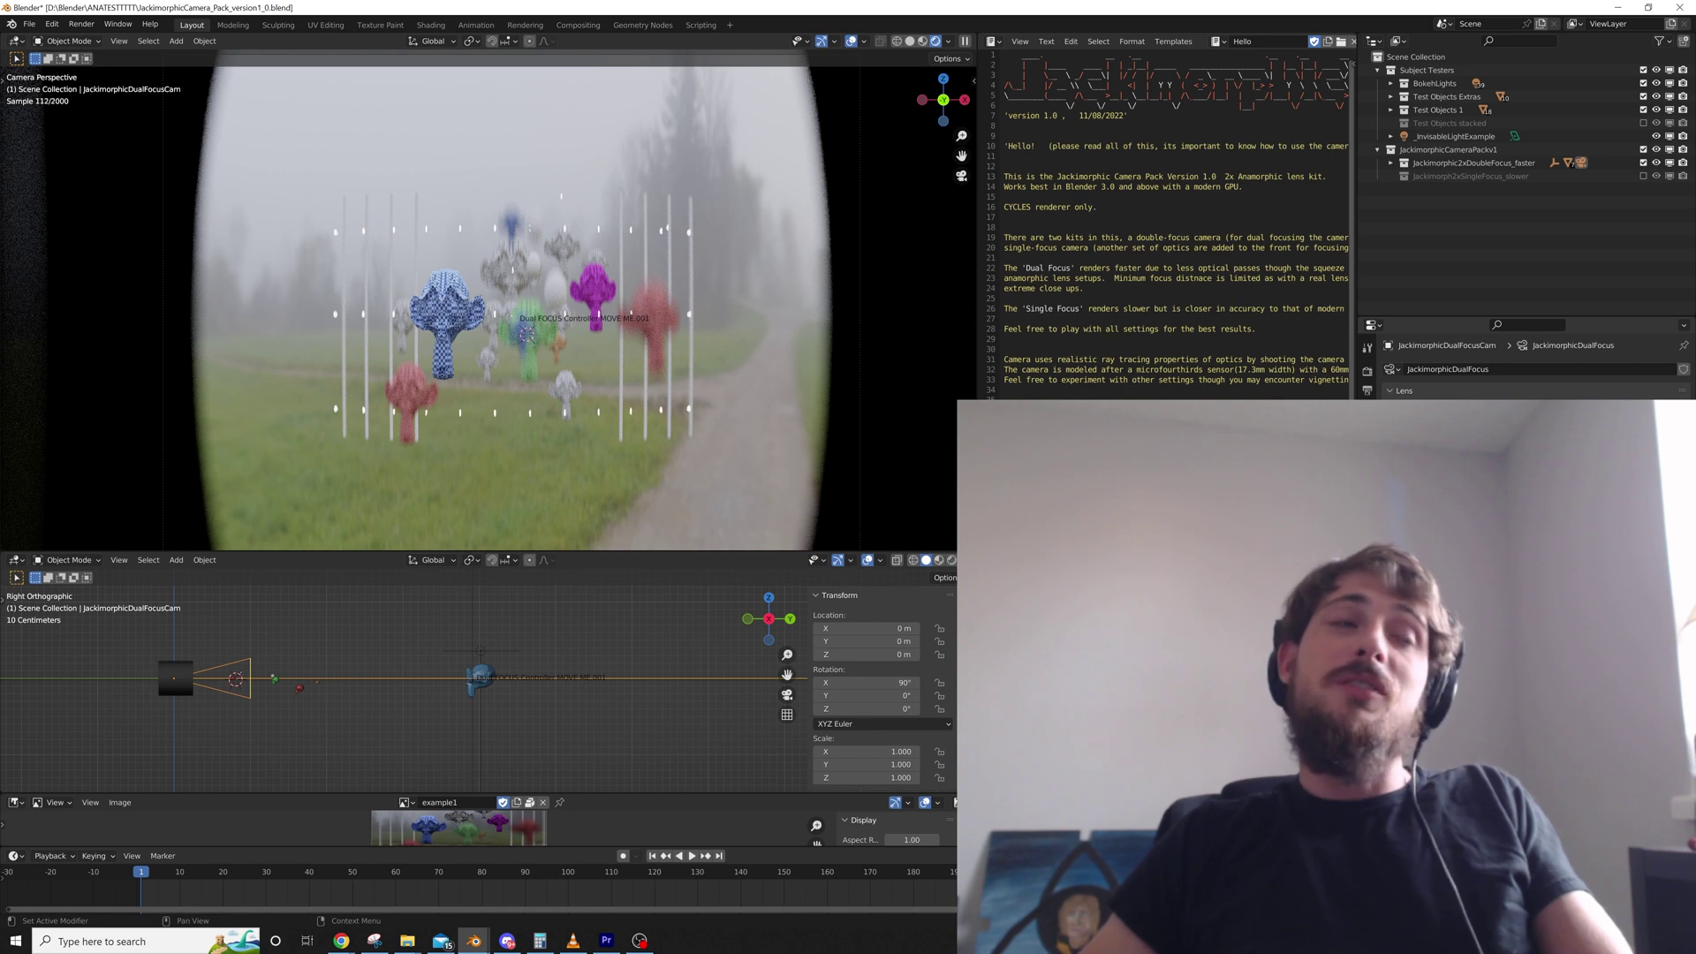
mouse_move(1599, 424)
mouse_down()
mouse_move(1564, 425)
mouse_move(1613, 425)
mouse_up()
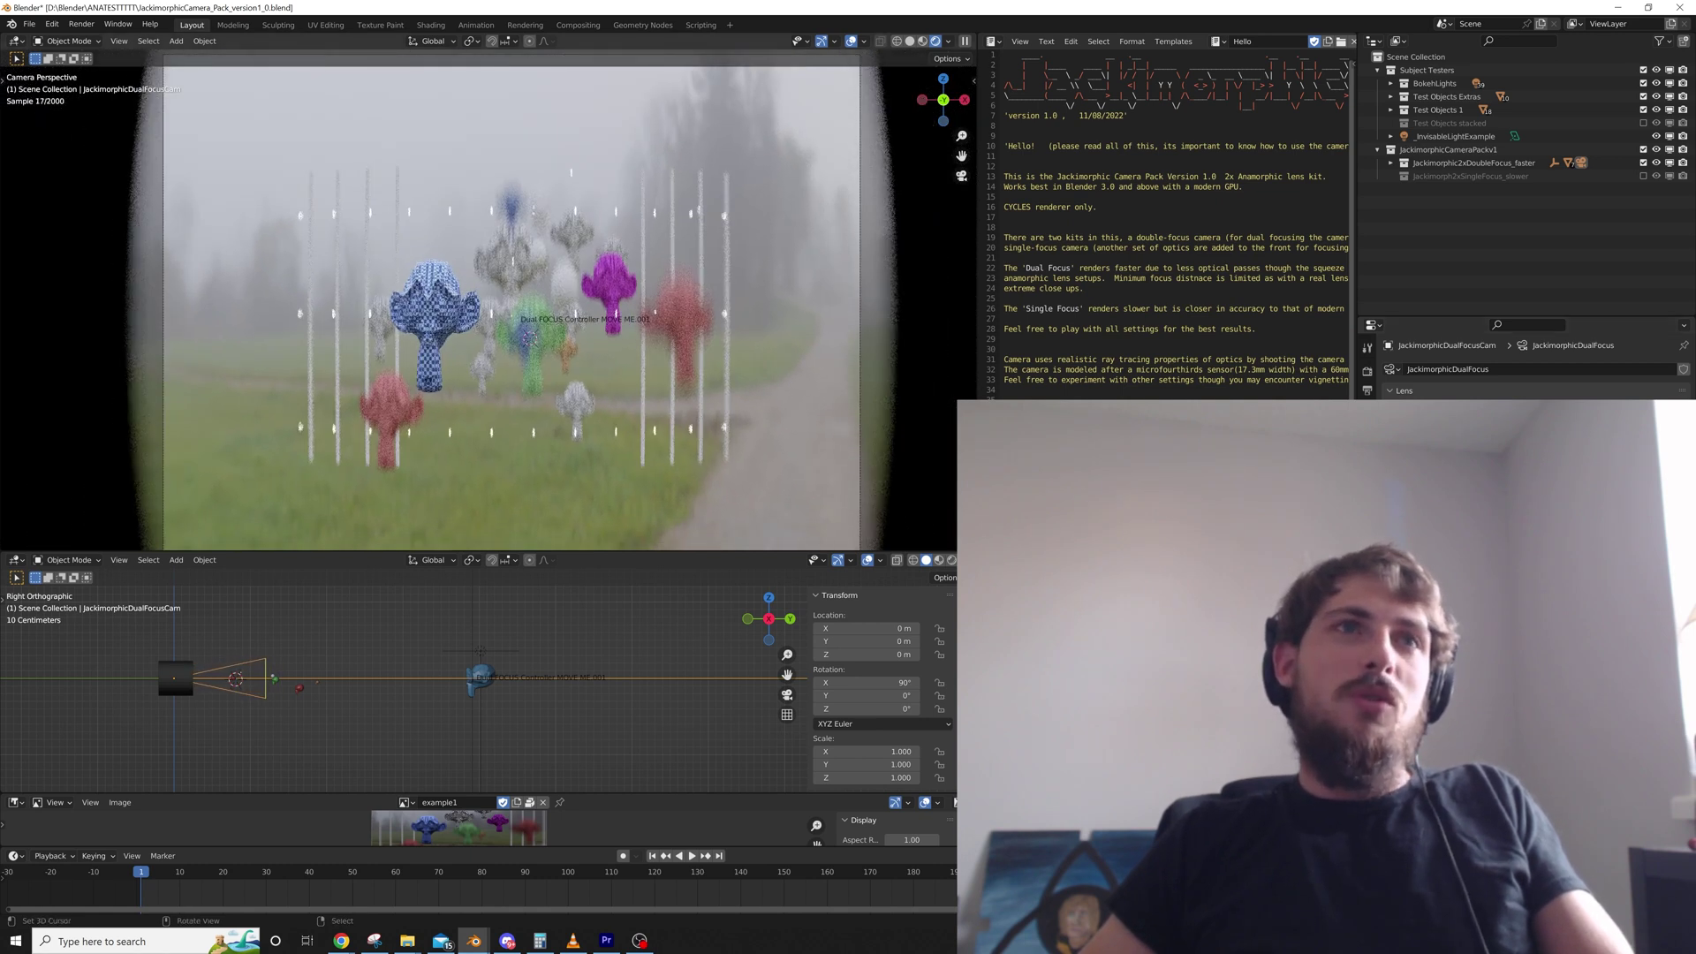
scroll(489, 301, down, 1)
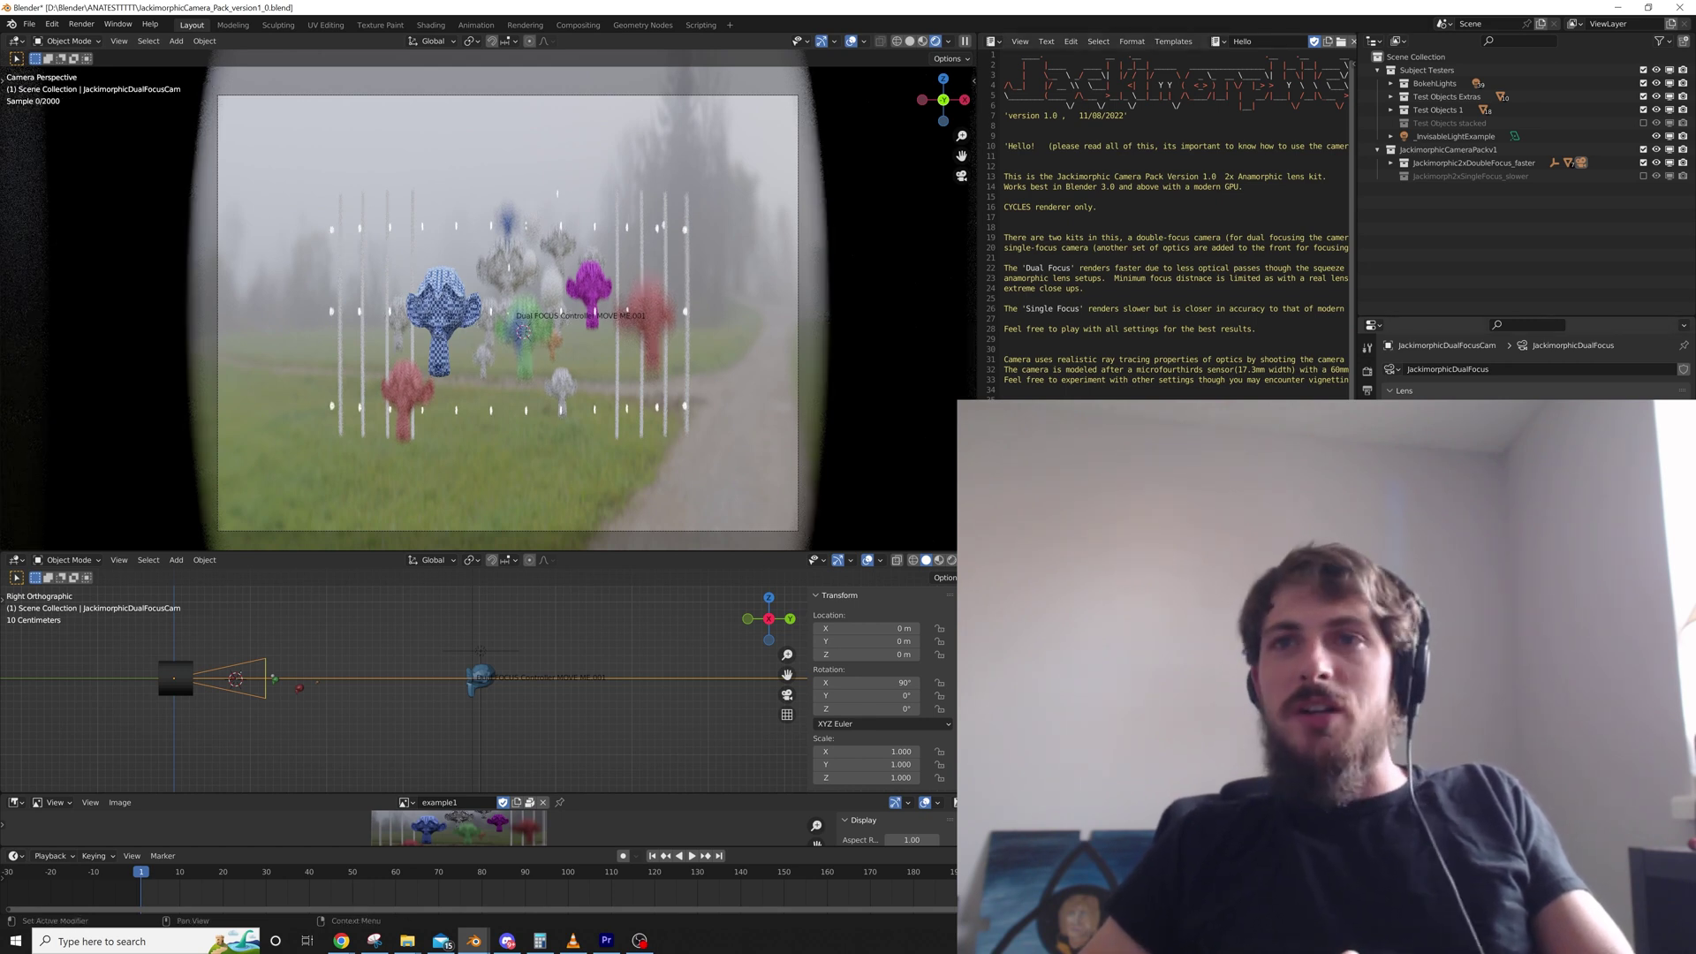
Lower the dual-focus camera's f-stop for stronger blur and inspect the blue checkered monkey head up close
drag(1599, 592, 1571, 592)
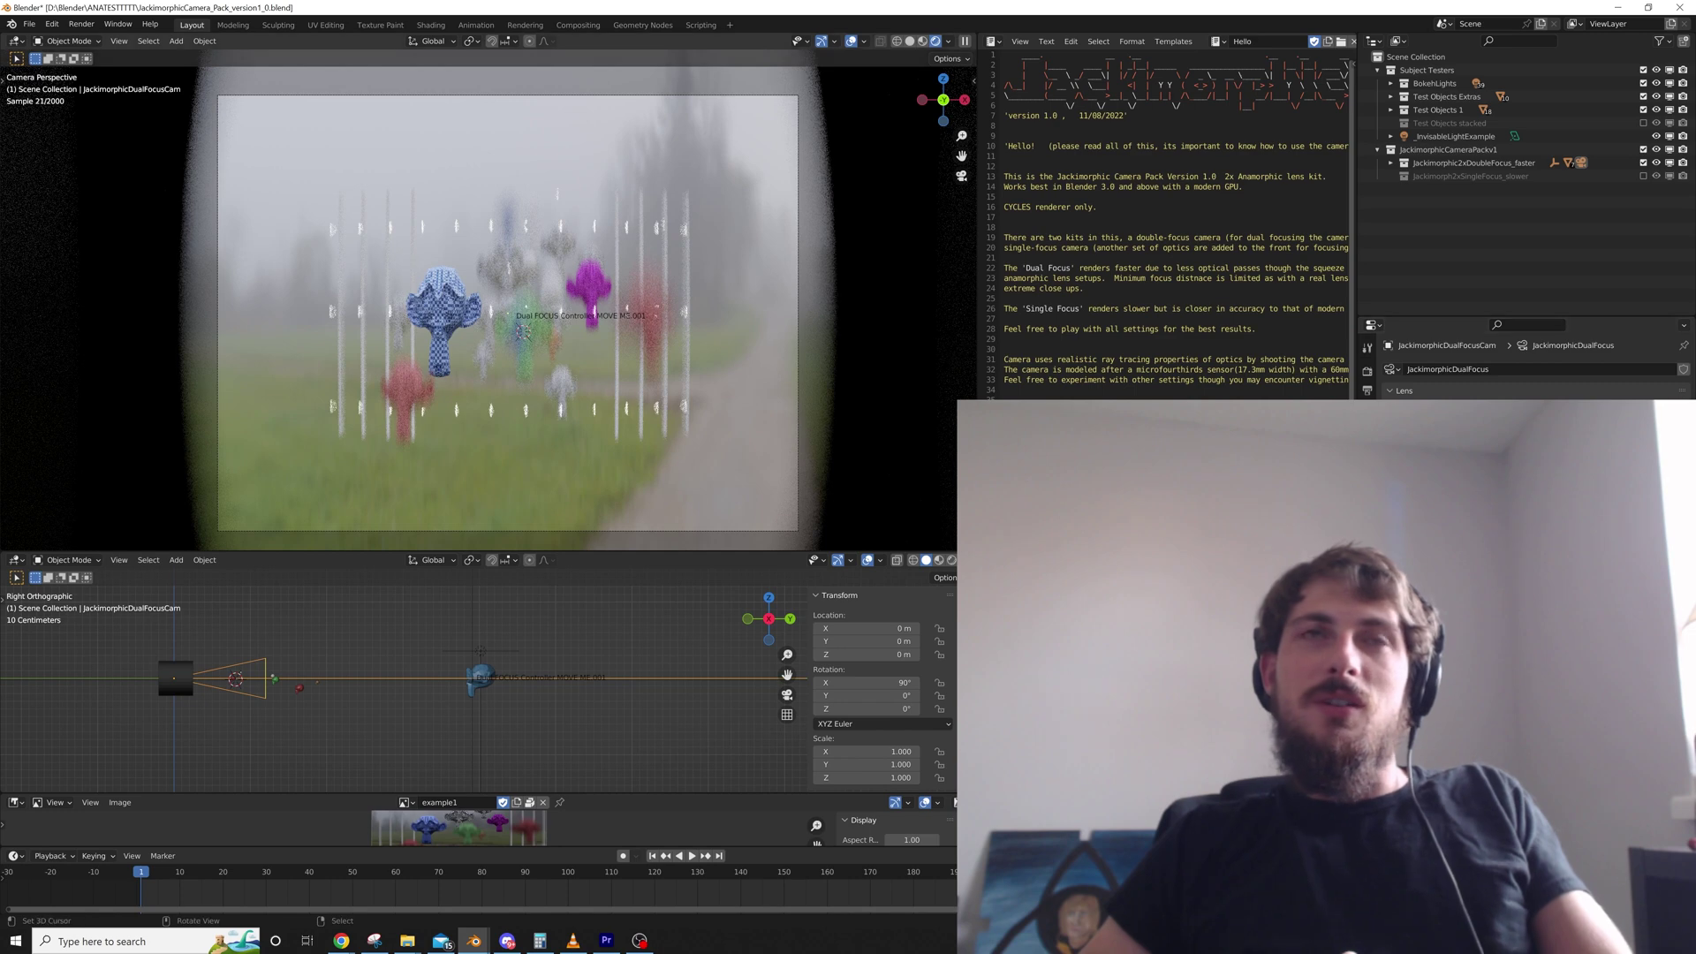
scroll(749, 536, up, 8)
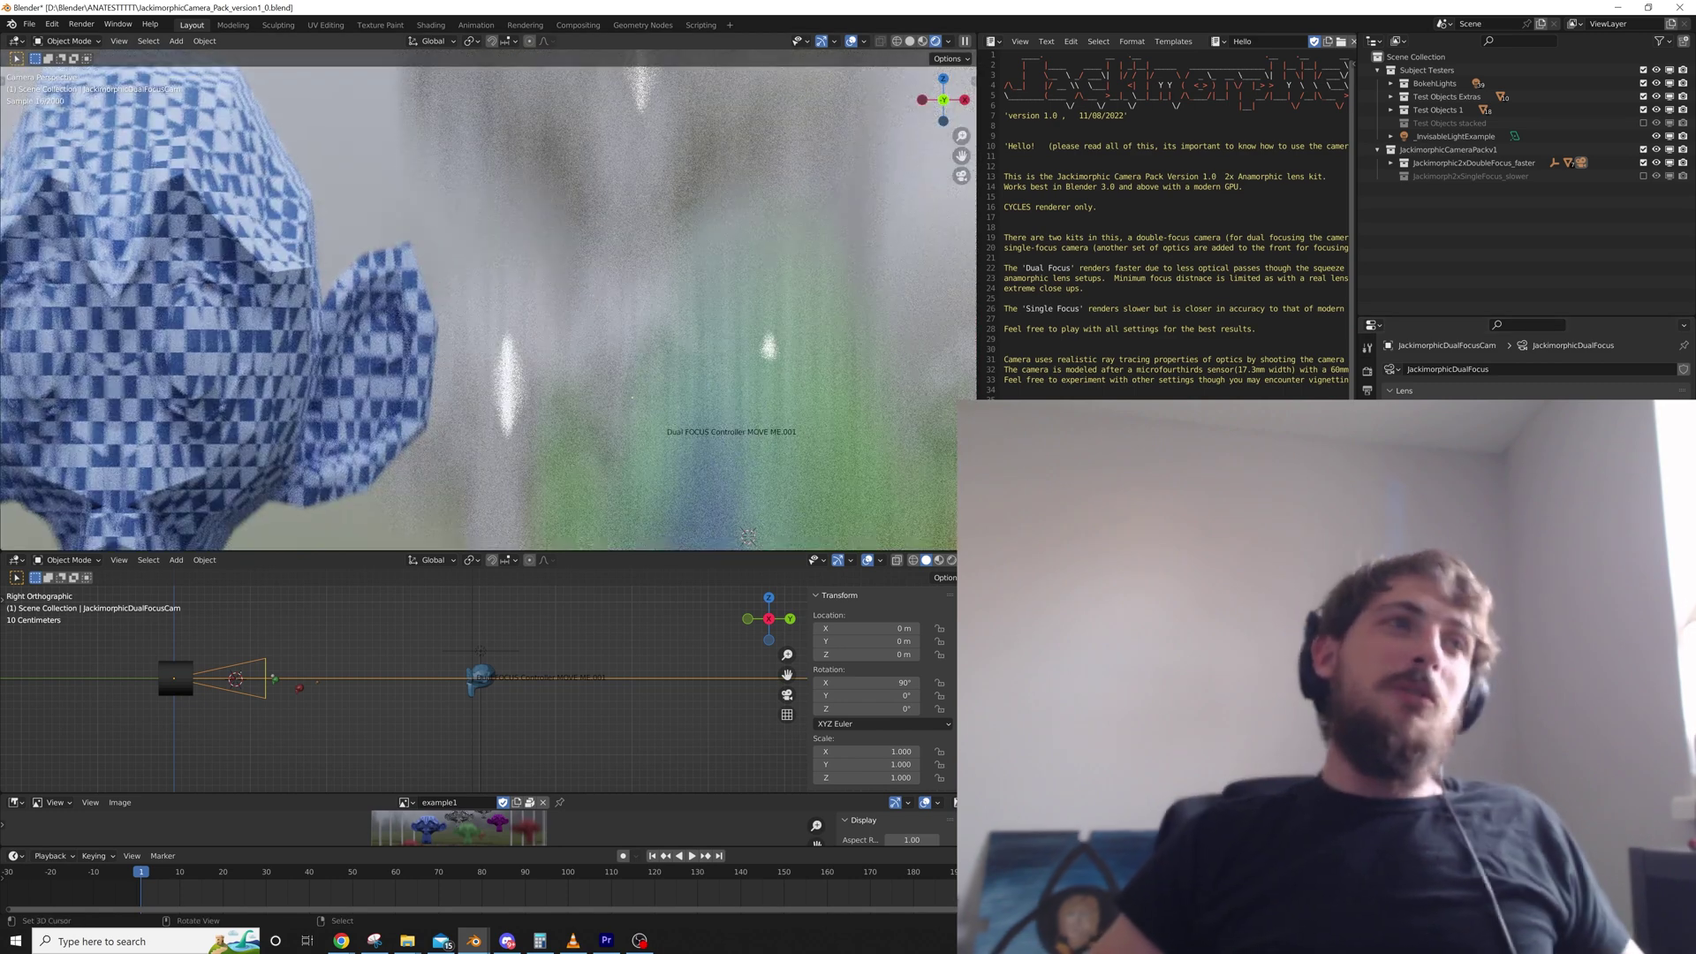
shift+middle_drag(748, 536, 905, 510)
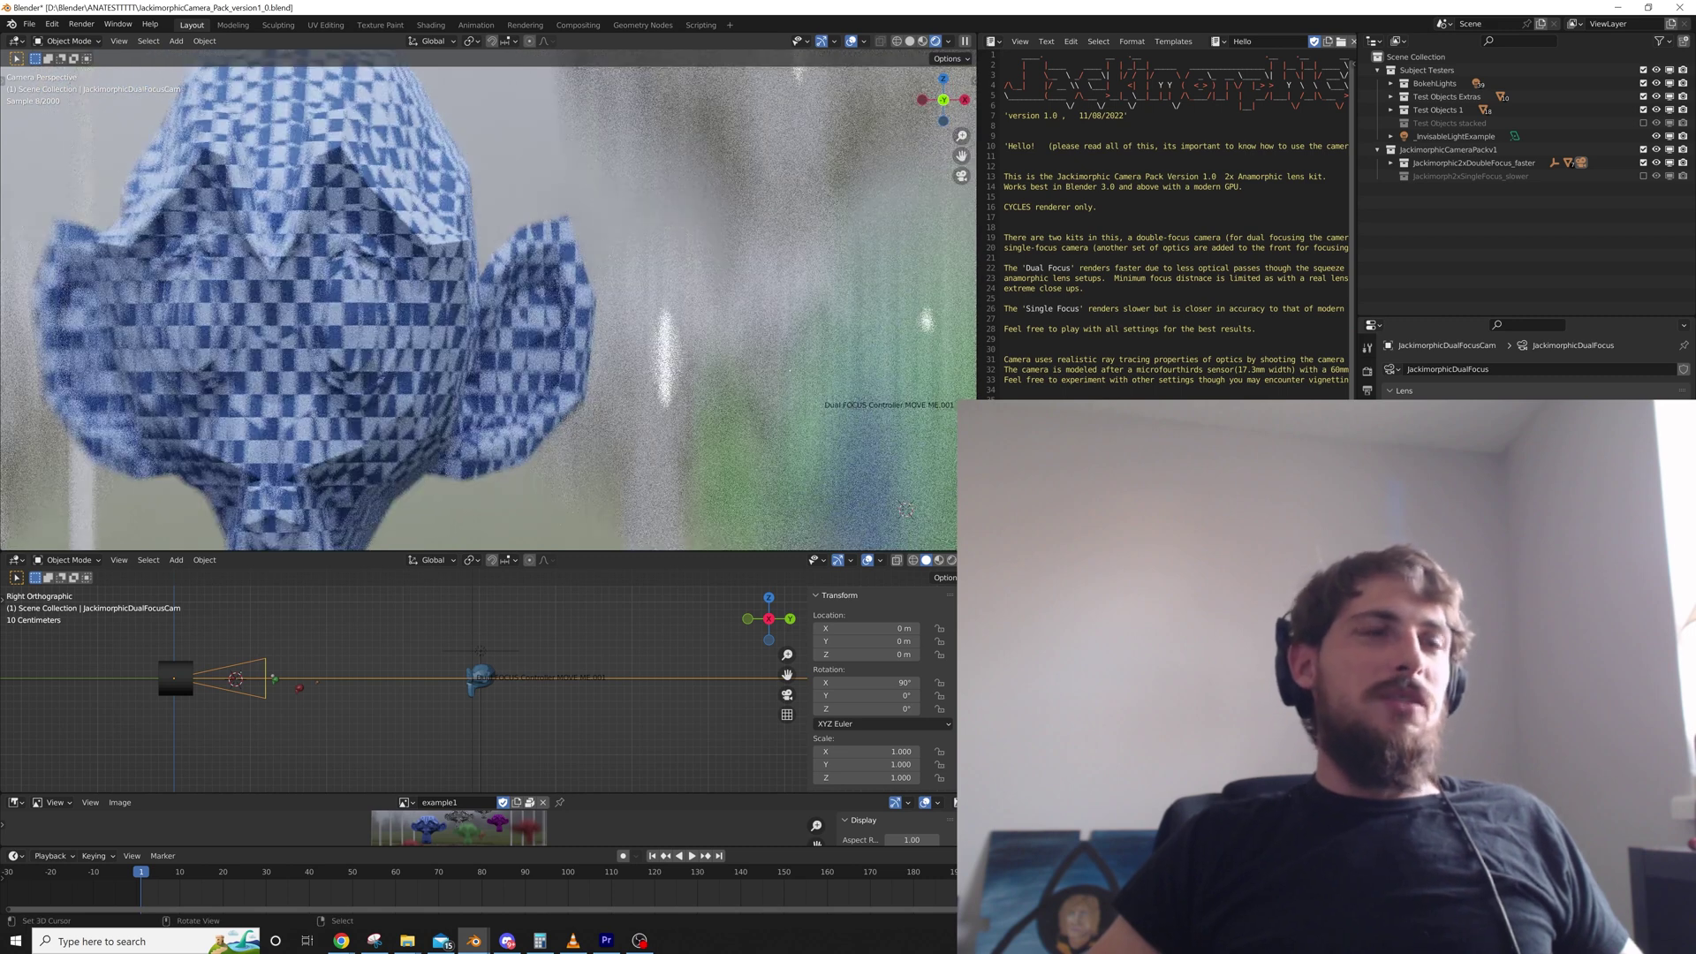
scroll(906, 509, down, 2)
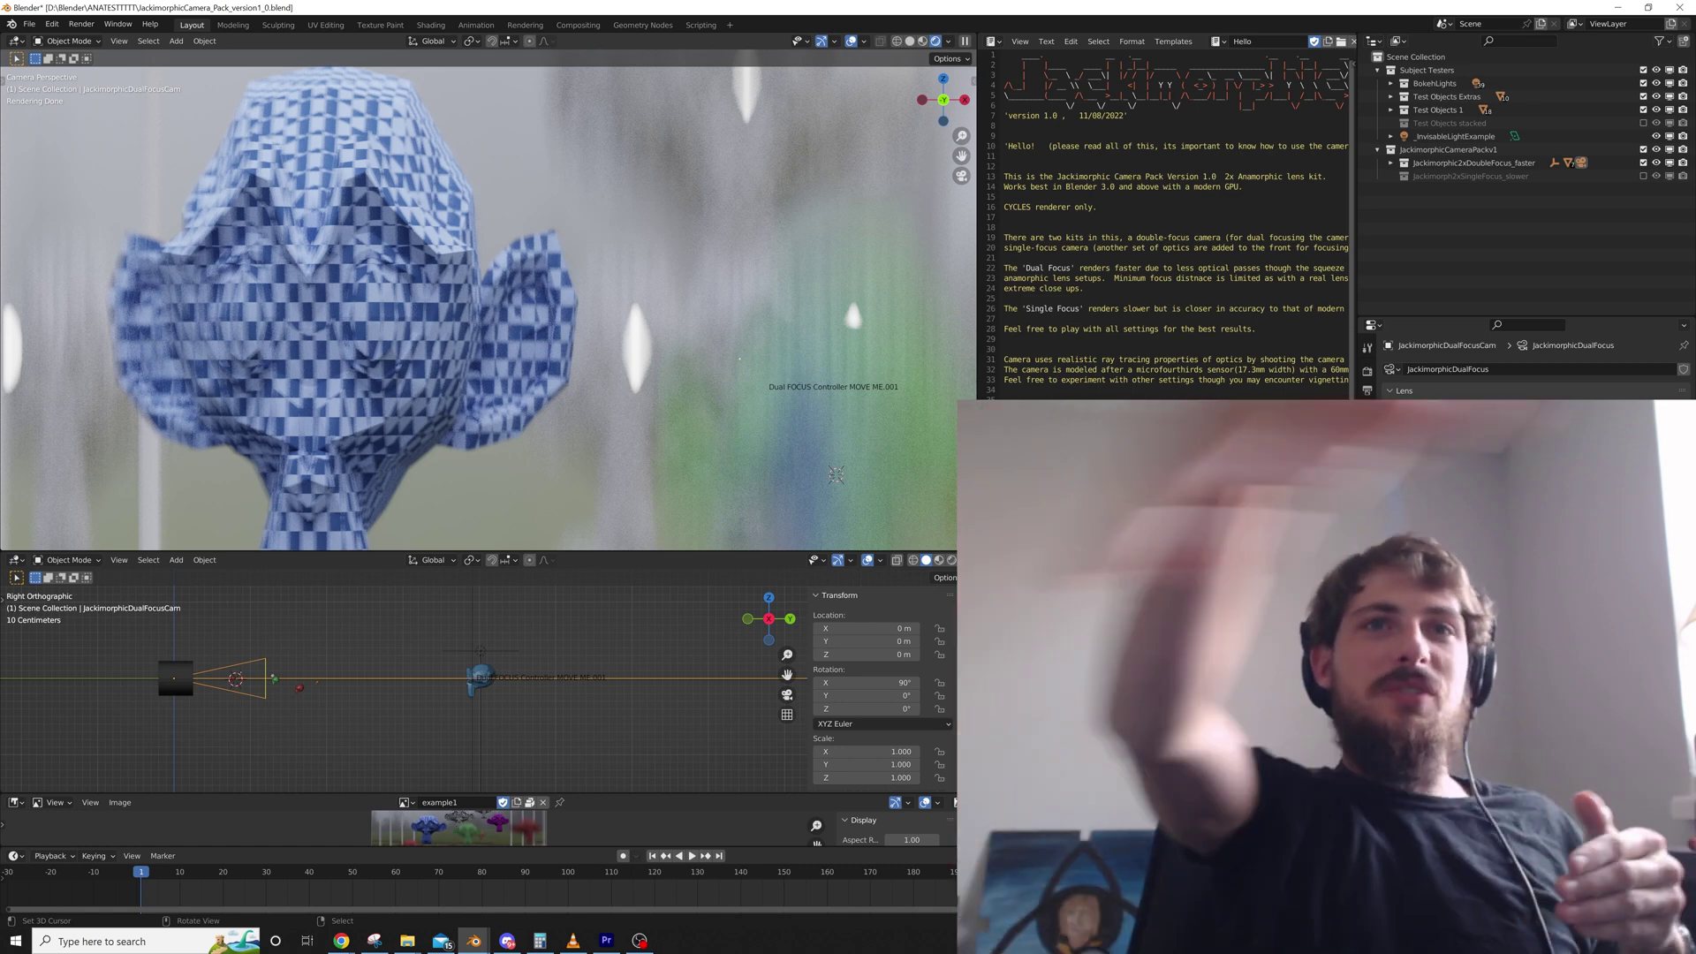
scroll(488, 305, down, 5)
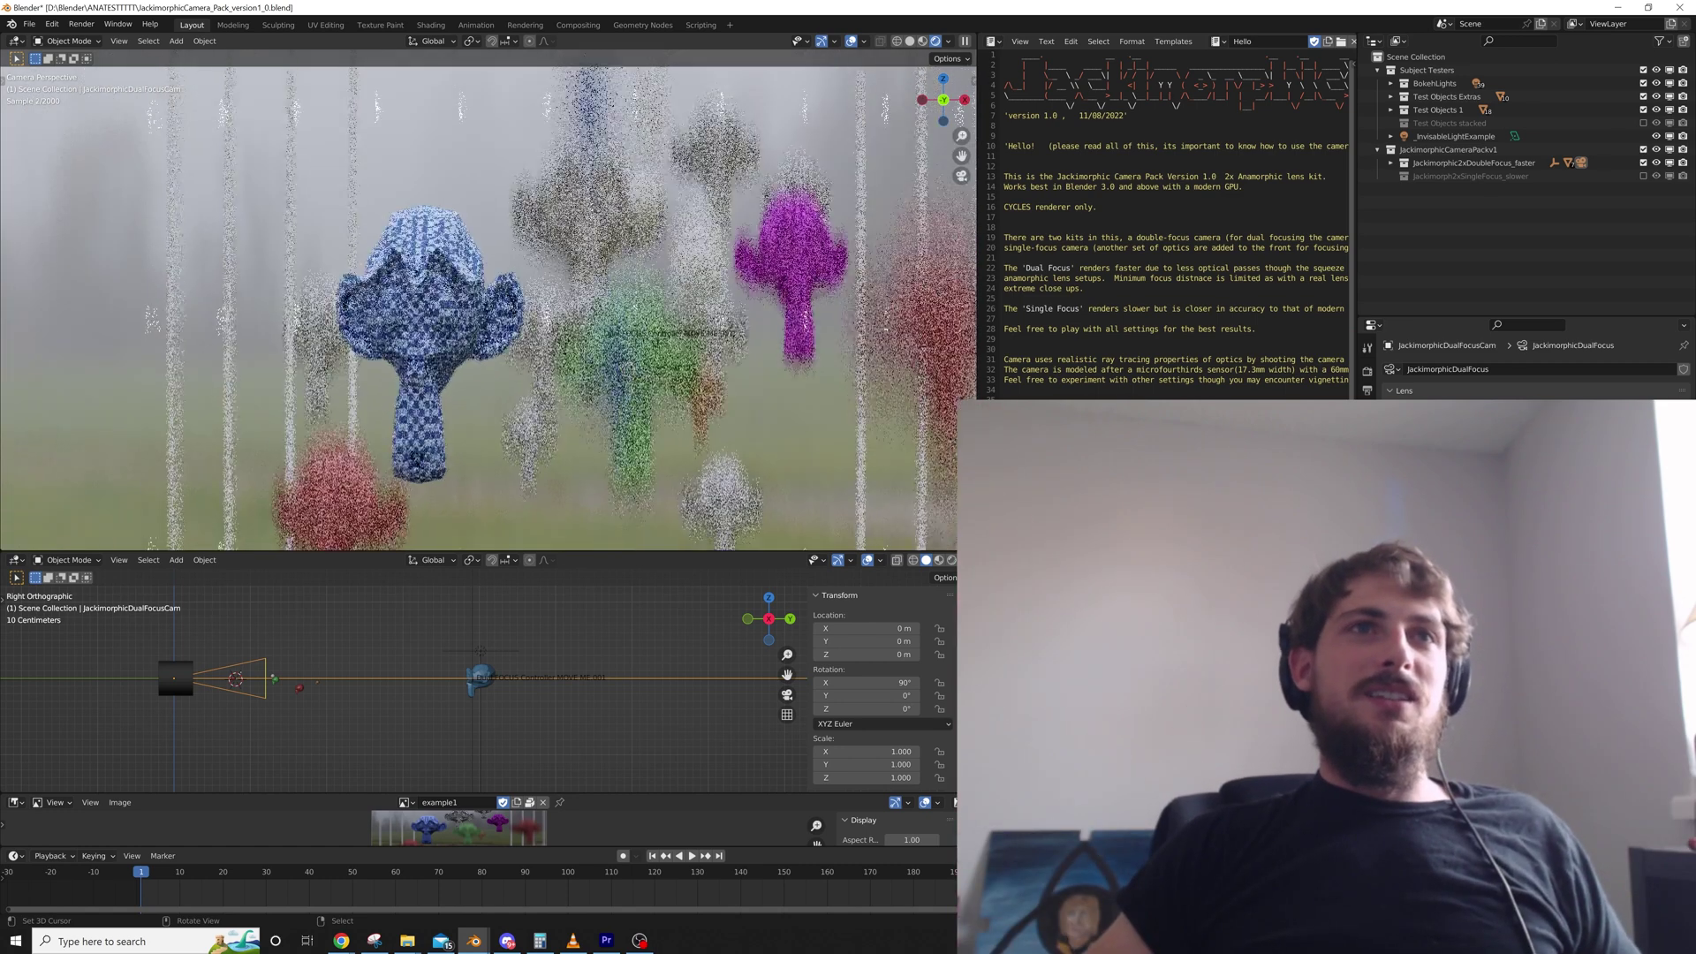
Examine the shape of the blurred light highlight next to the blue monkey head's ear in the rendered view
scroll(489, 305, up, 6)
shift+middle_drag(565, 300, 402, 309)
scroll(489, 305, up, 6)
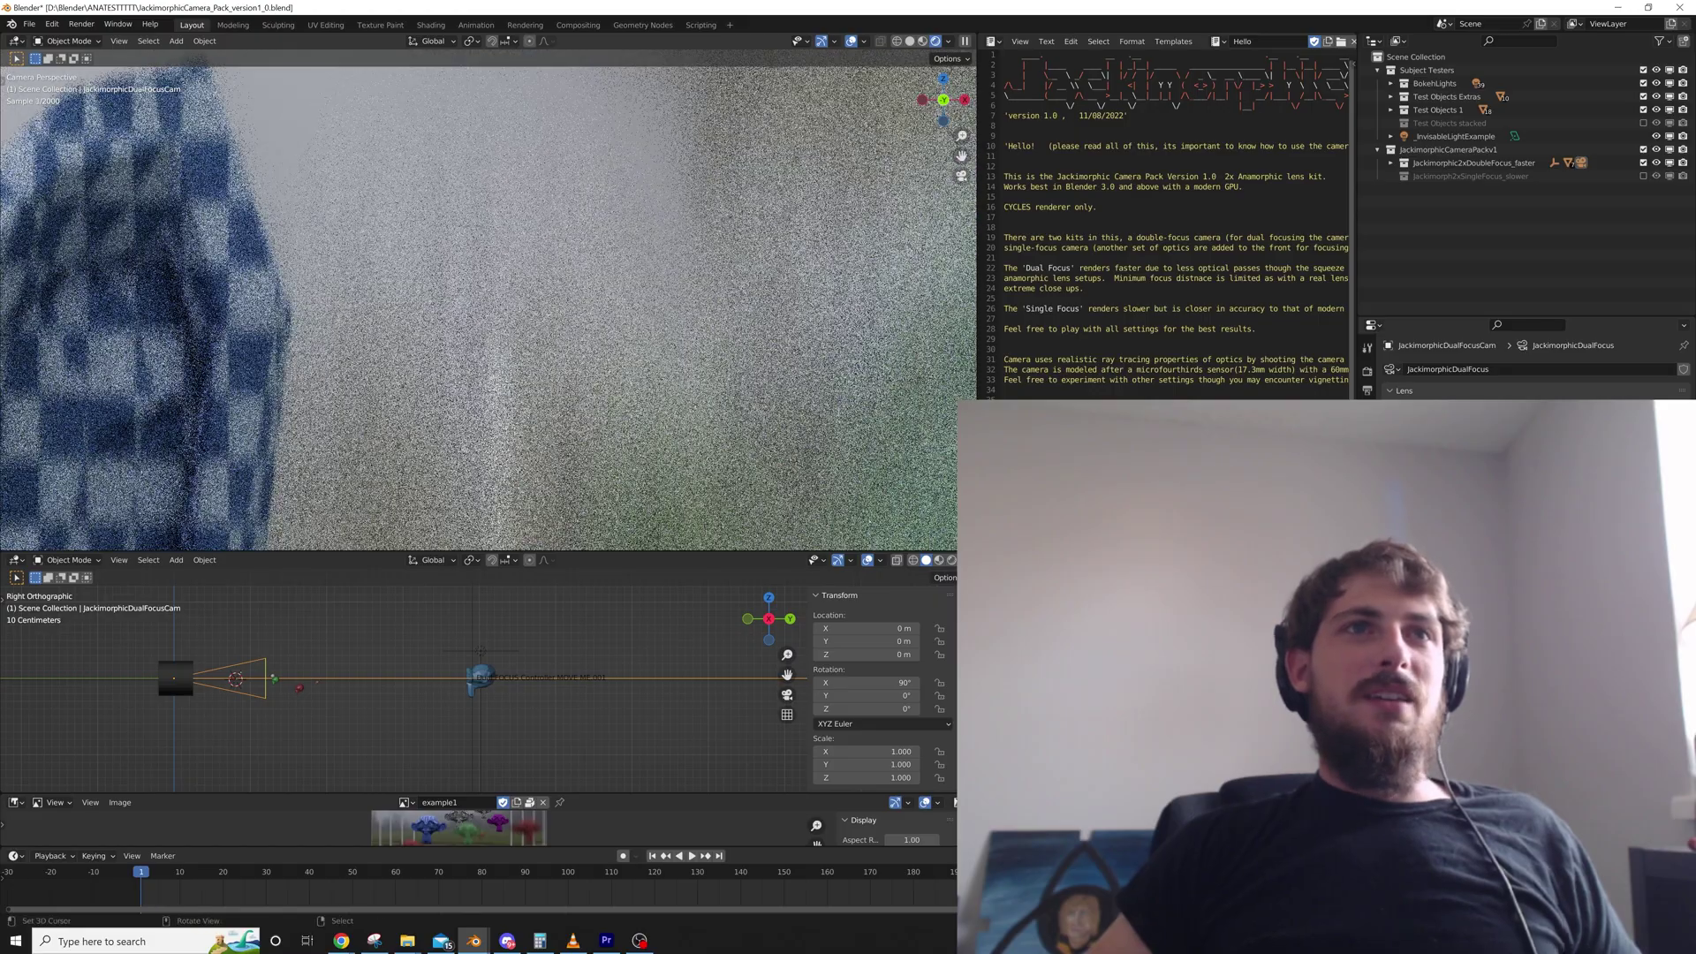
shift+middle_drag(495, 380, 455, 203)
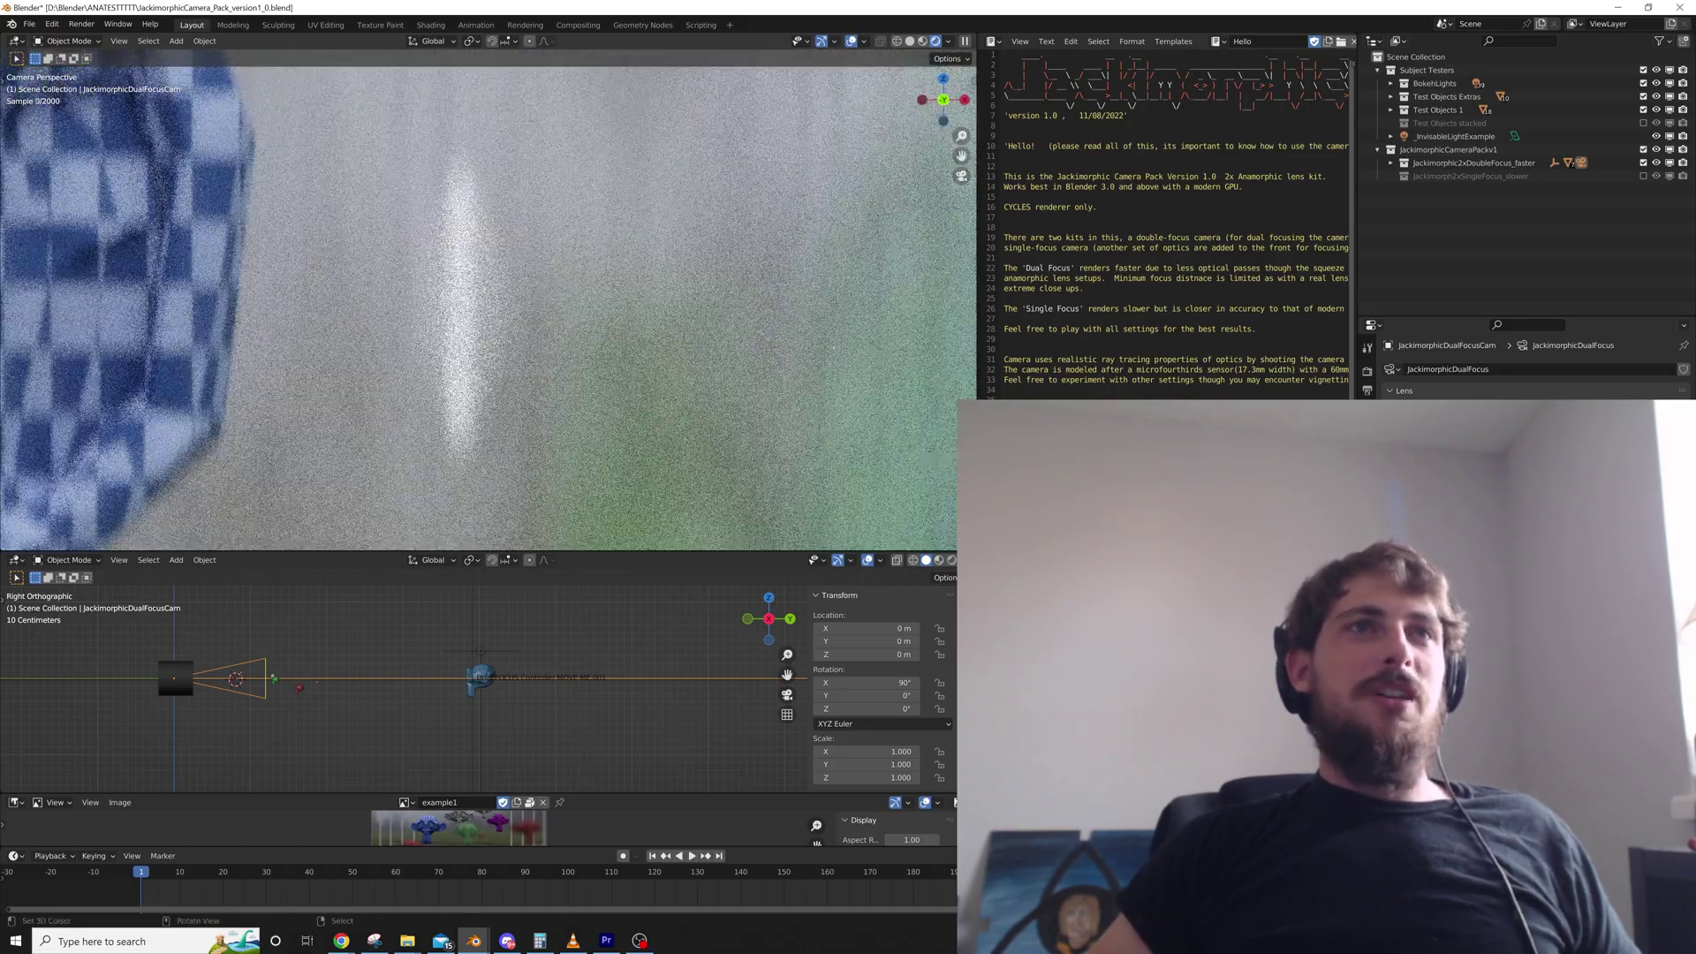
scroll(489, 304, up, 6)
scroll(488, 305, down, 4)
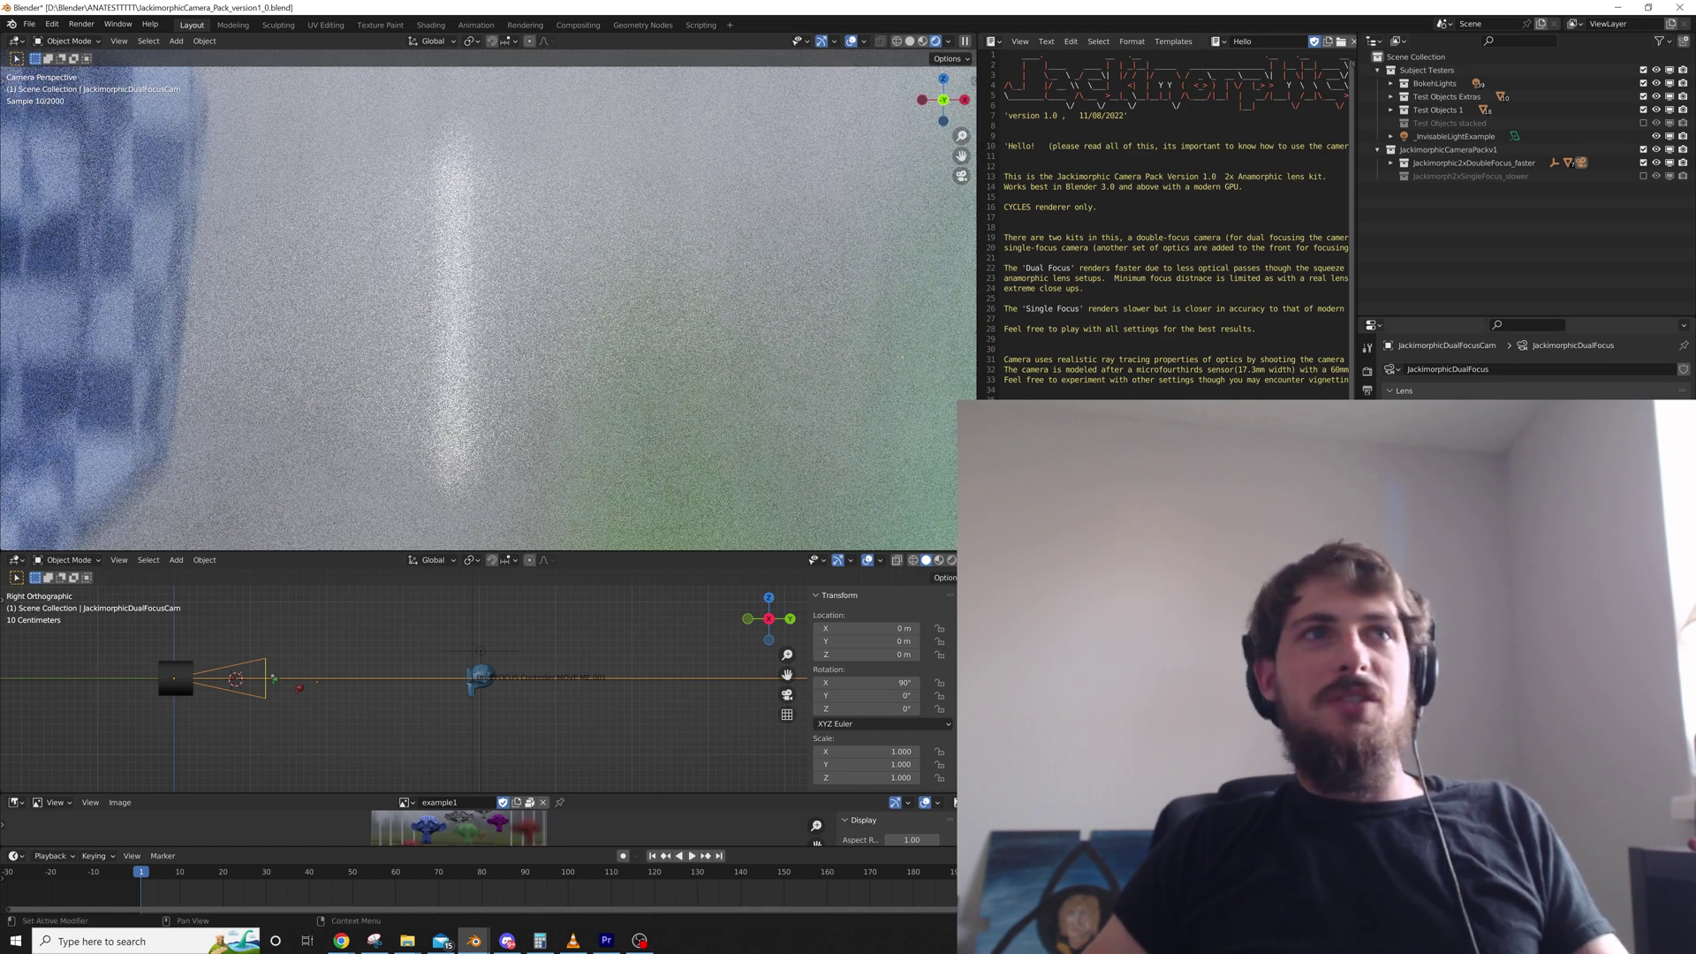
scroll(489, 300, down, 3)
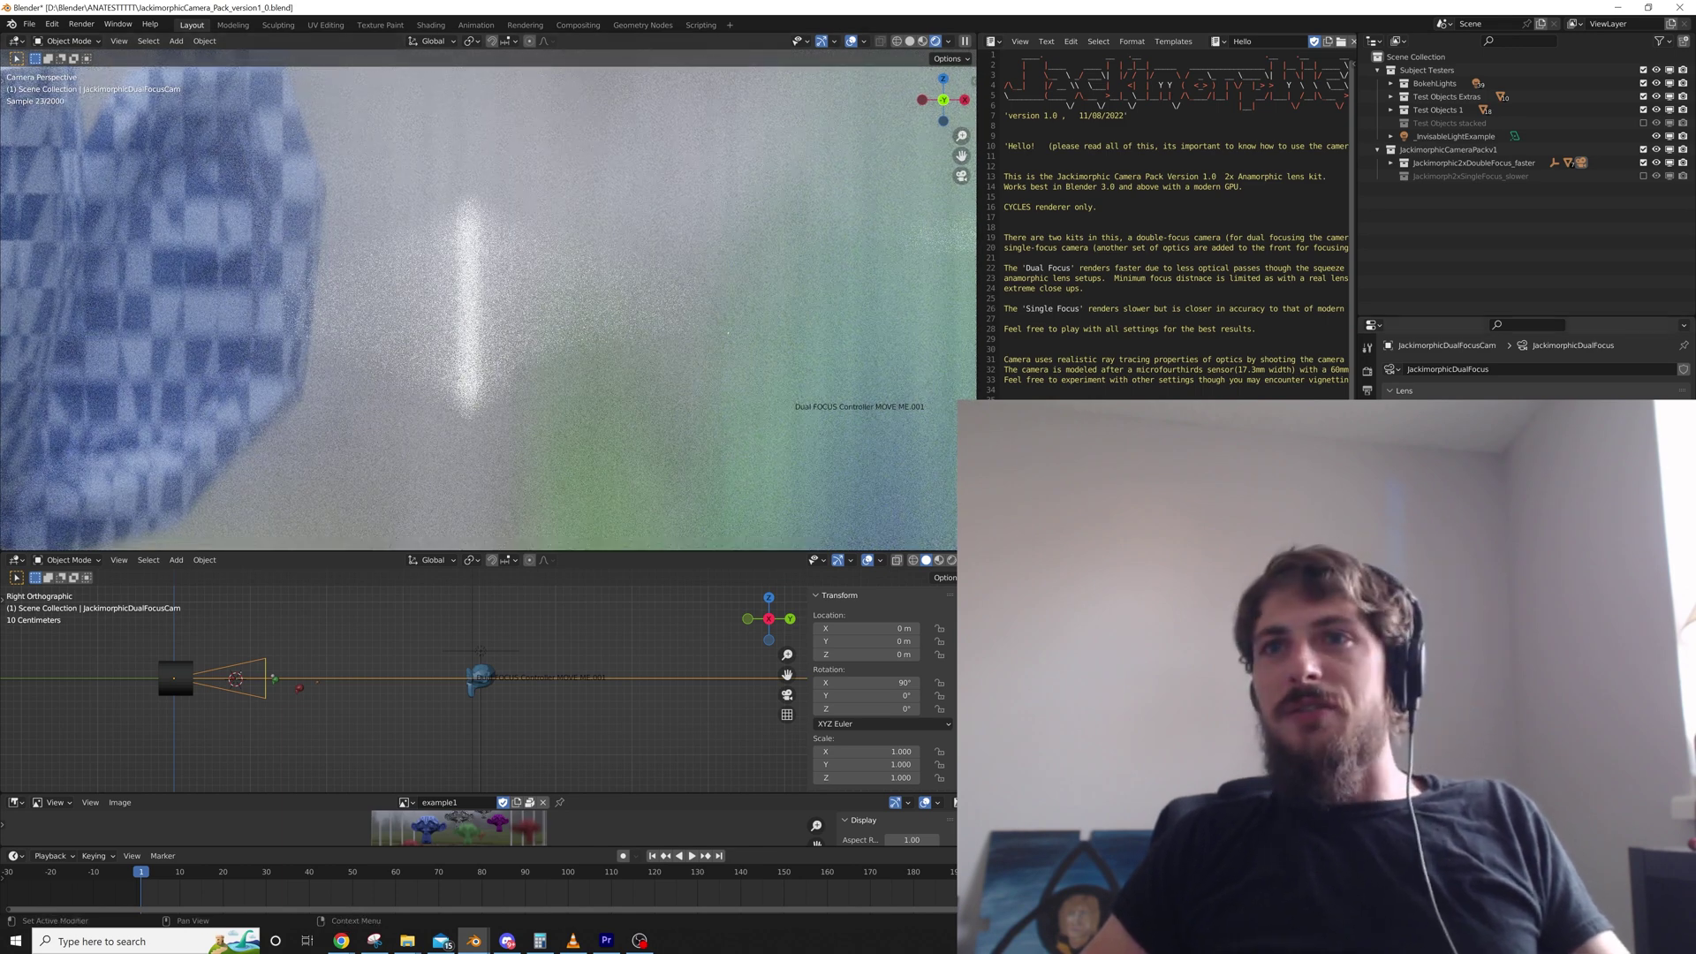
Try different dual-focus camera values while comparing the highlight's bokeh shape up close and across the full frame
key(Return)
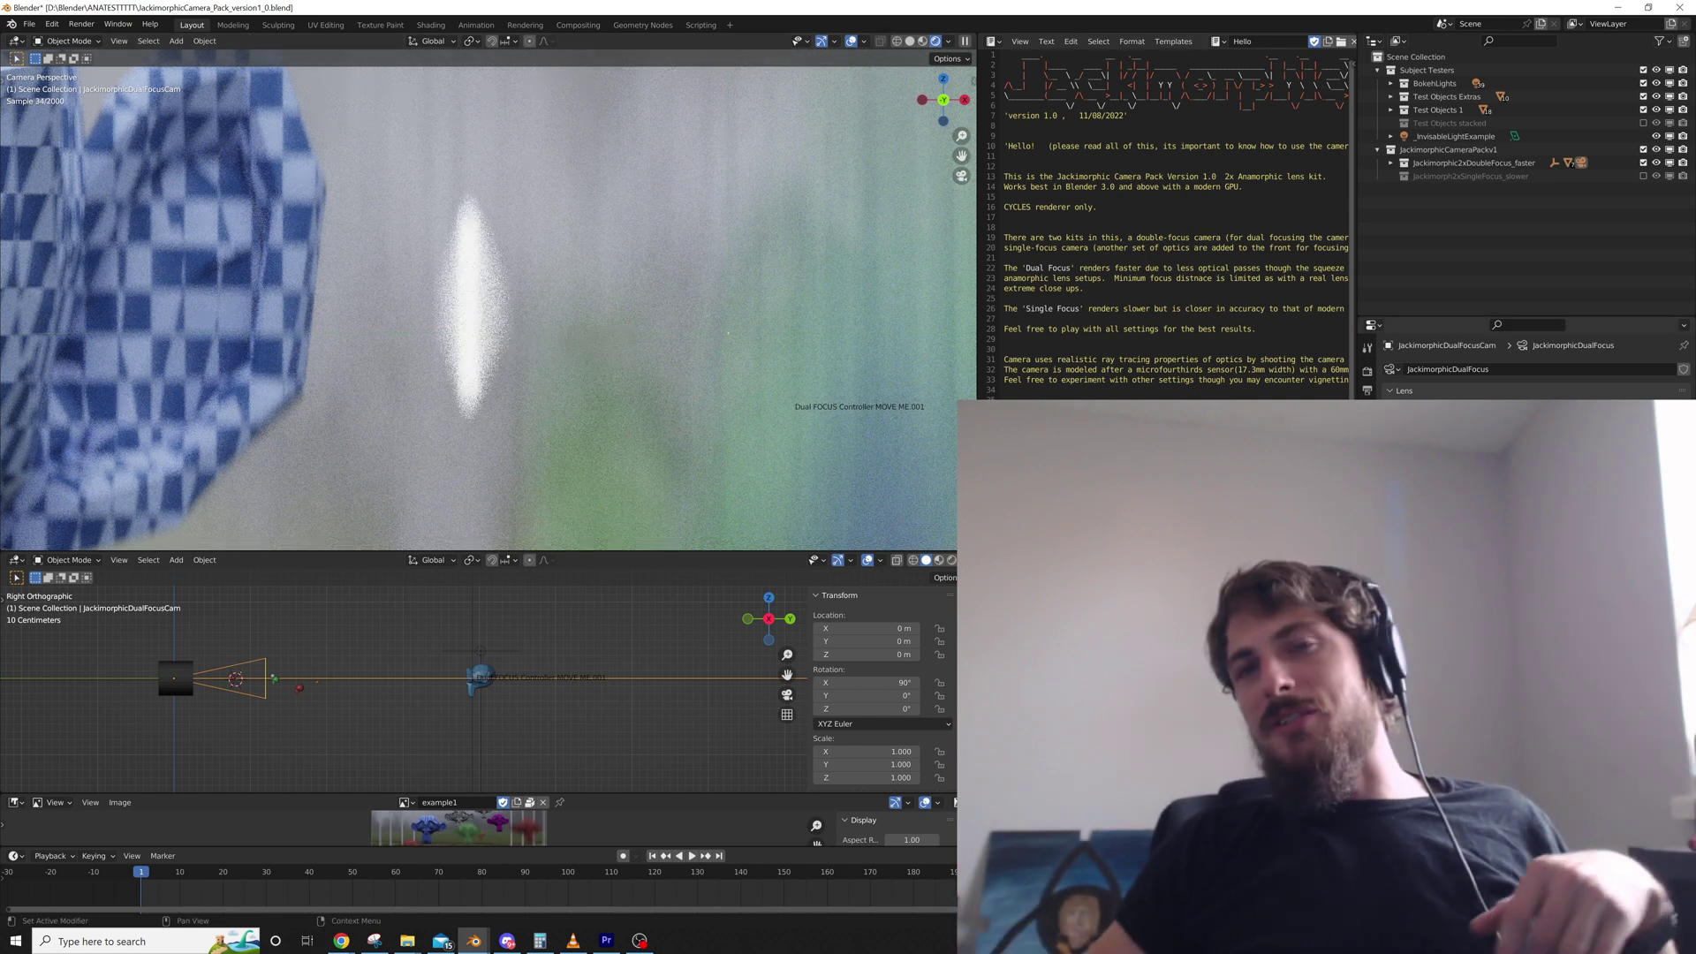
key(Return)
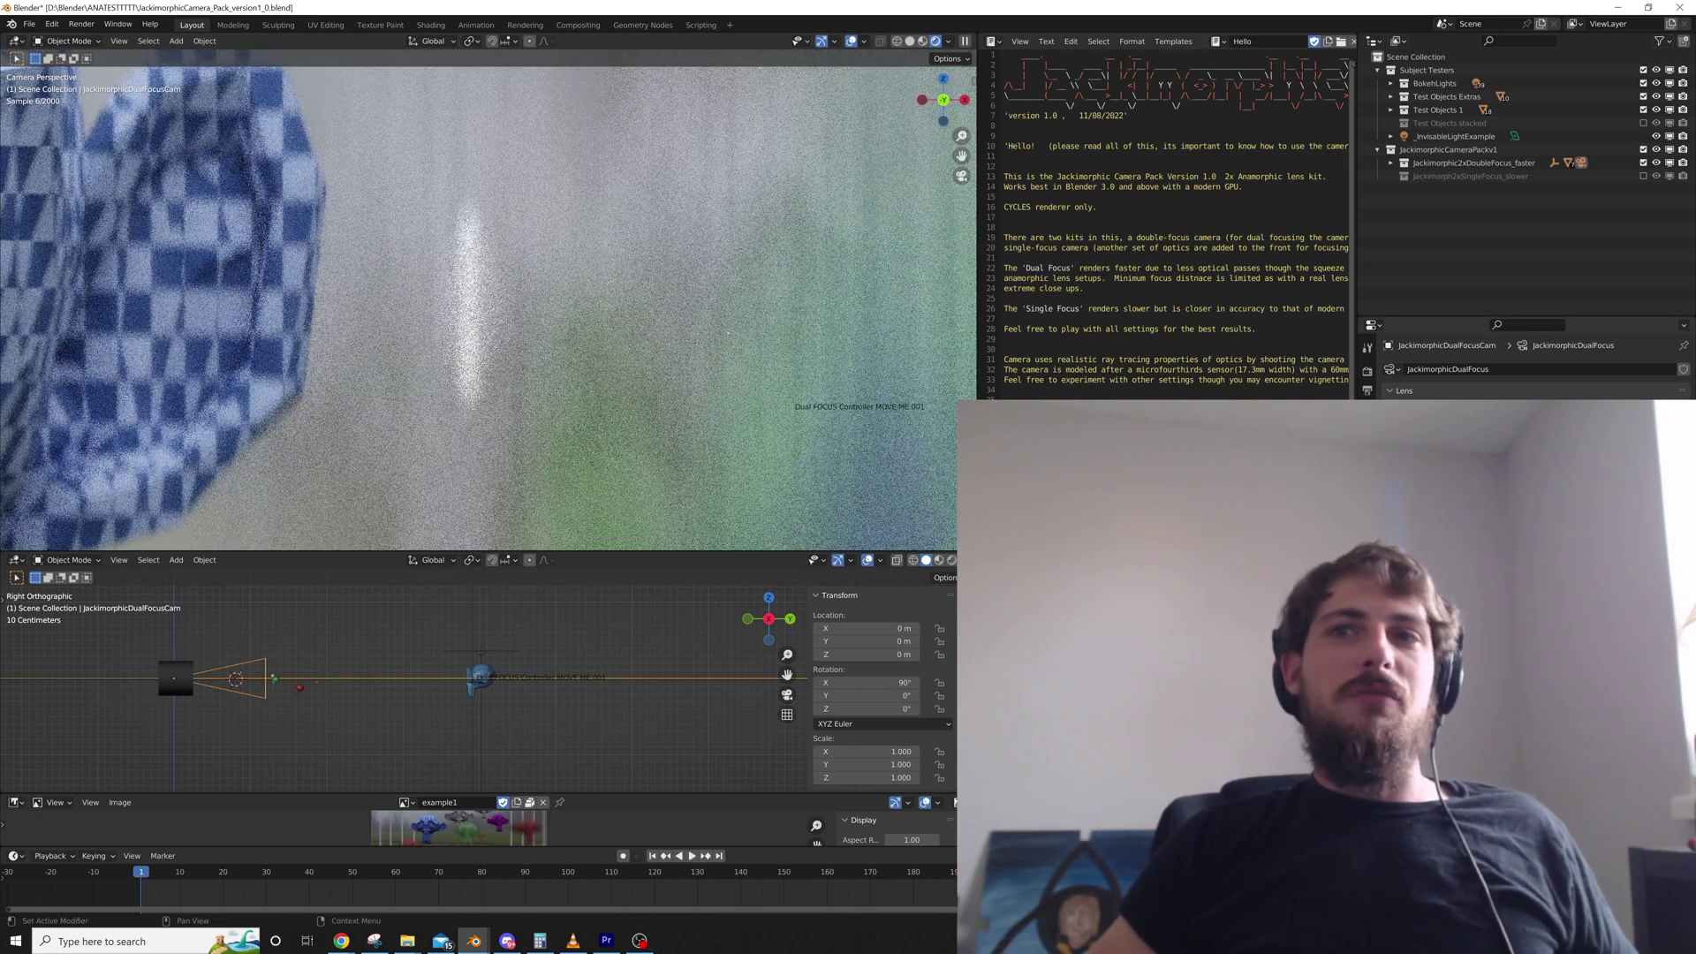
key(Return)
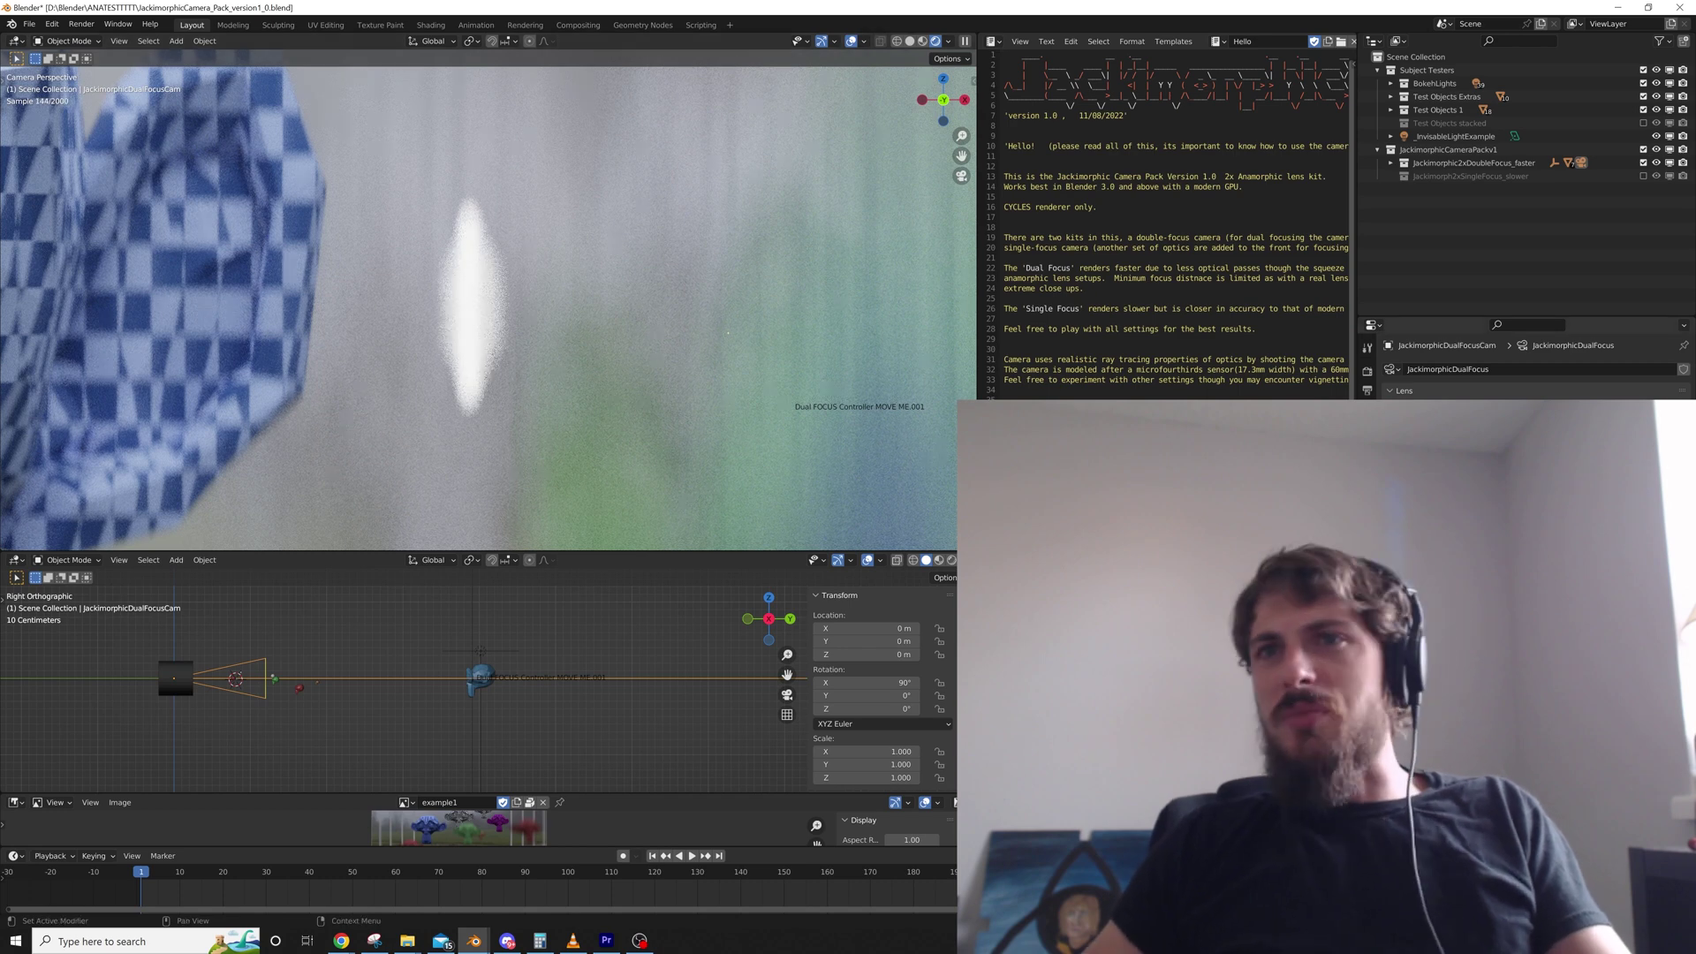
key(Return)
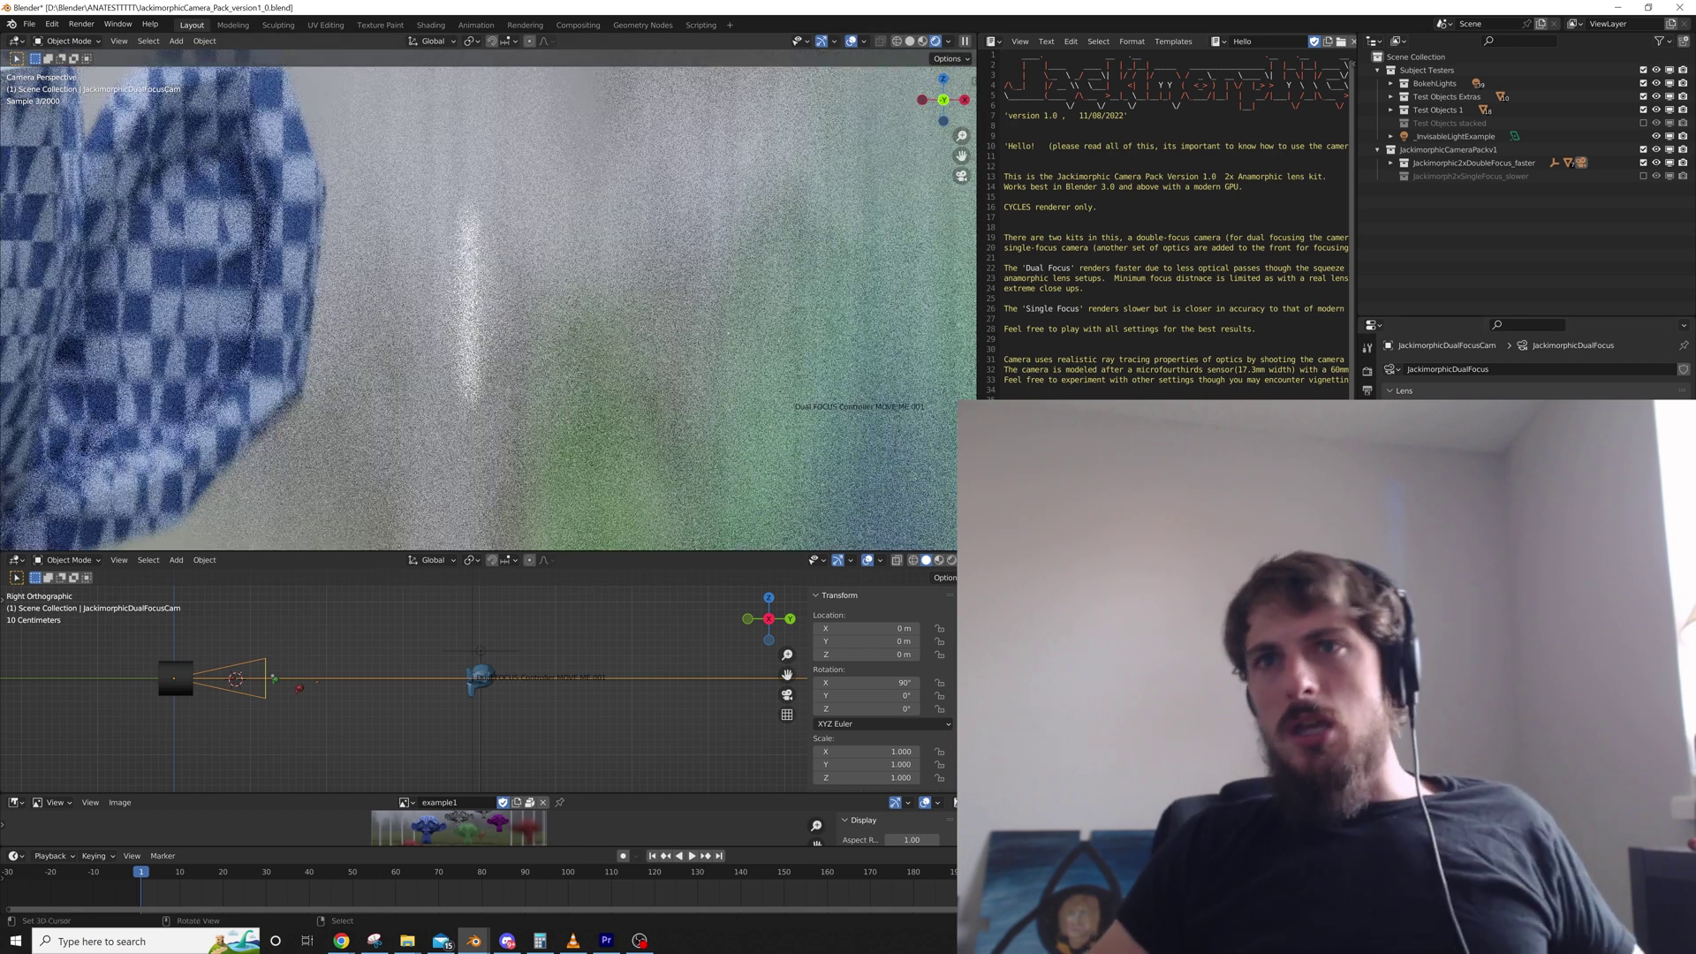
scroll(488, 300, down, 12)
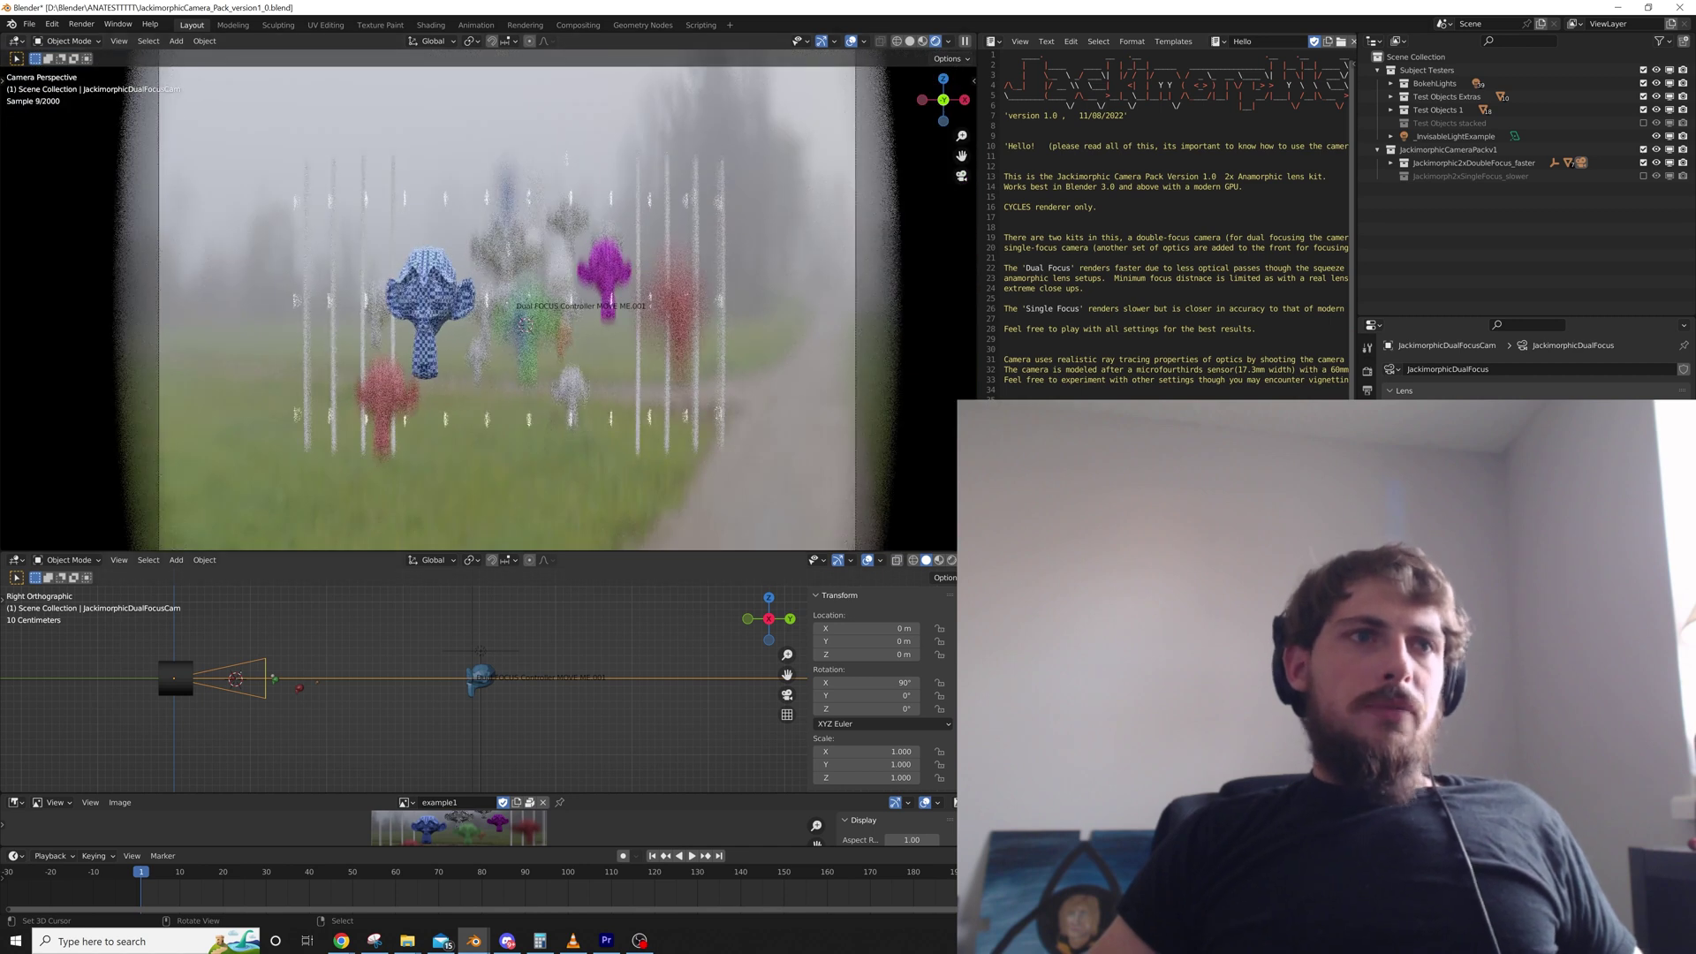
Expand the double-focus collection and the child objects of JackimorphicDualFocusCam in the outliner
scroll(277, 664, up, 3)
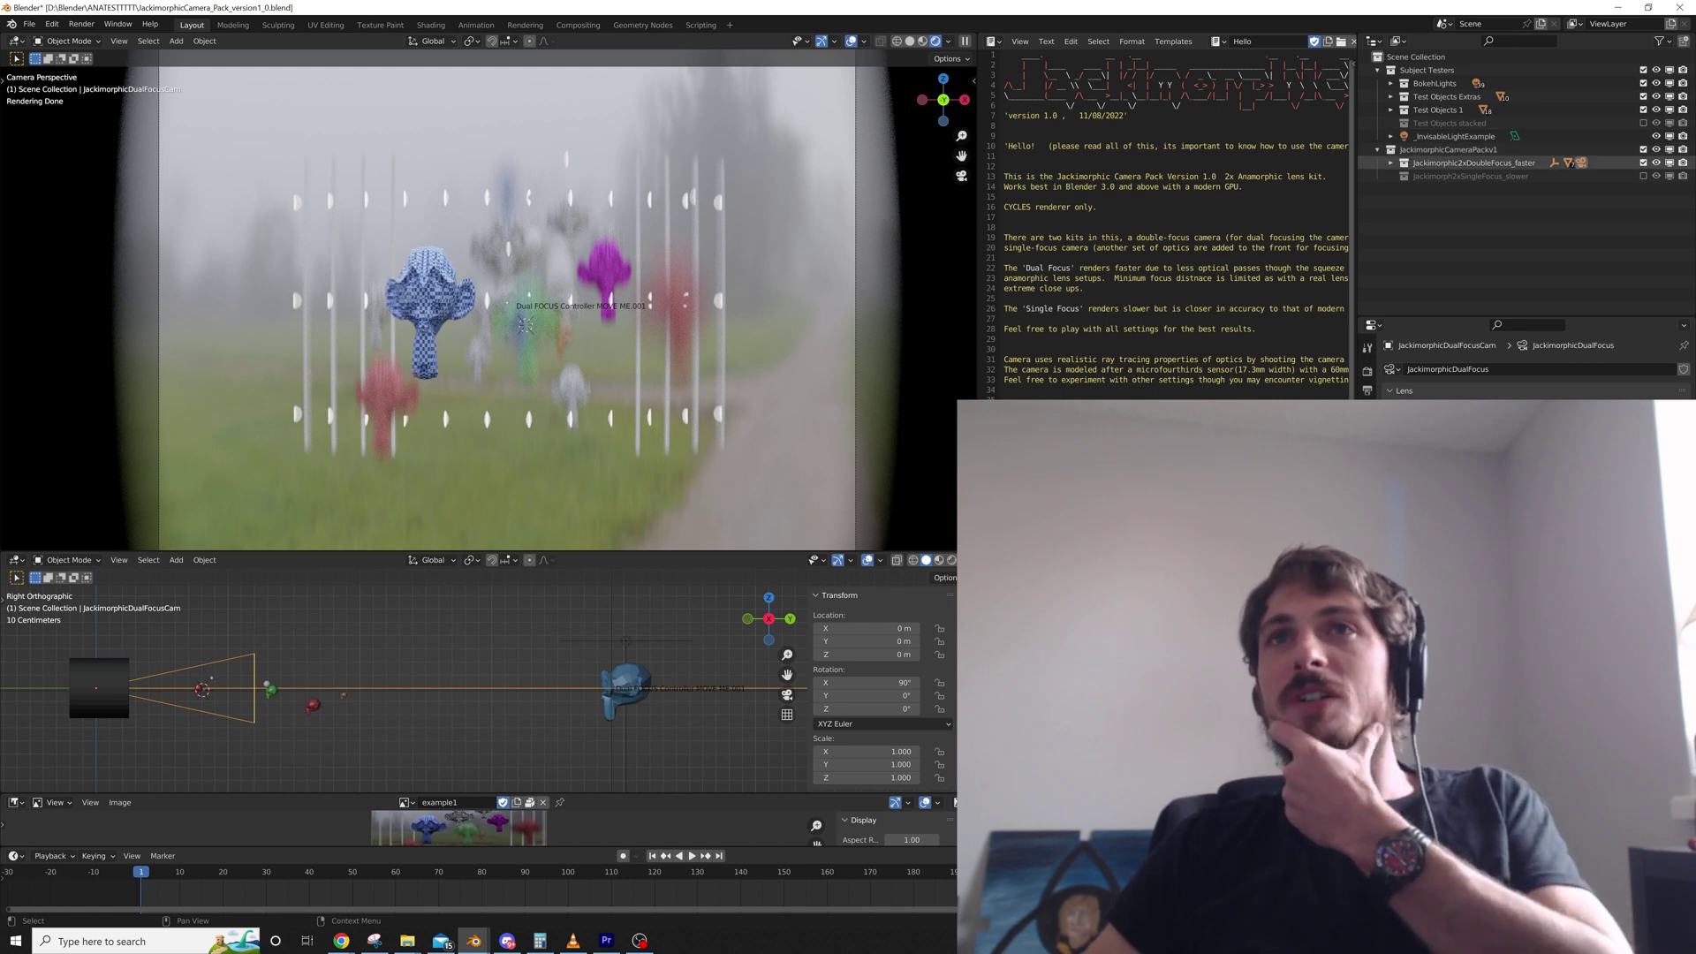
click(1391, 164)
click(1403, 189)
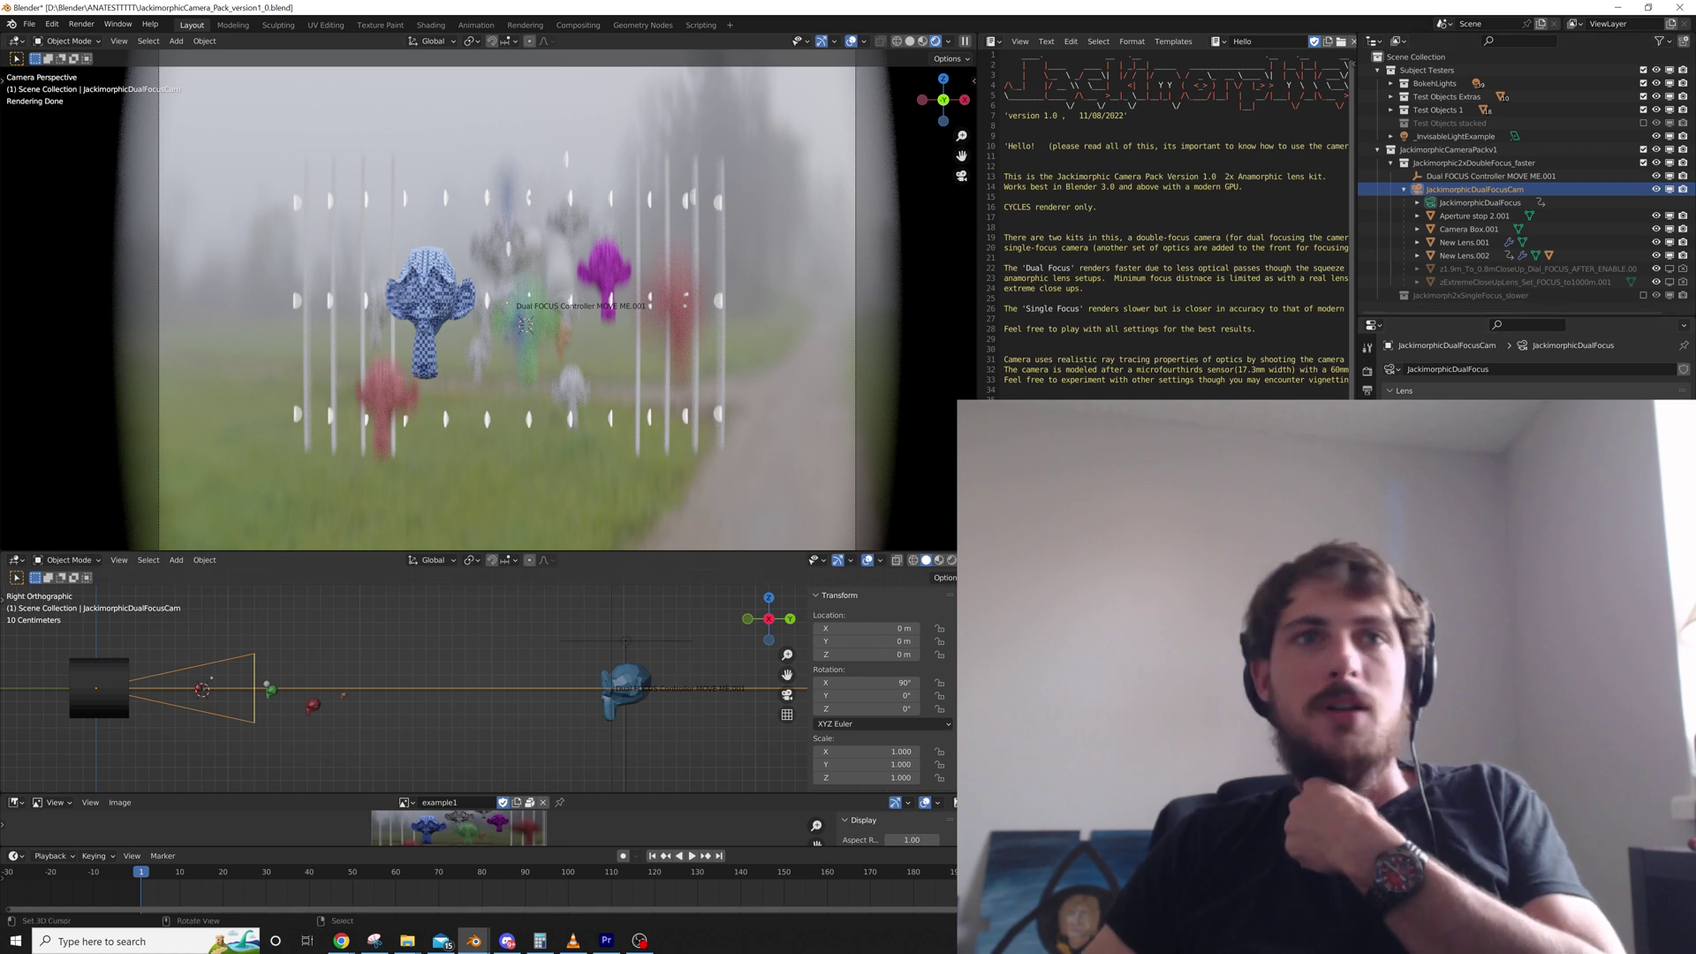
Select the dual focus controller, move it past the farthest test objects and set its Y location to 1000 m
right_click(613, 688)
scroll(613, 688, down, 12)
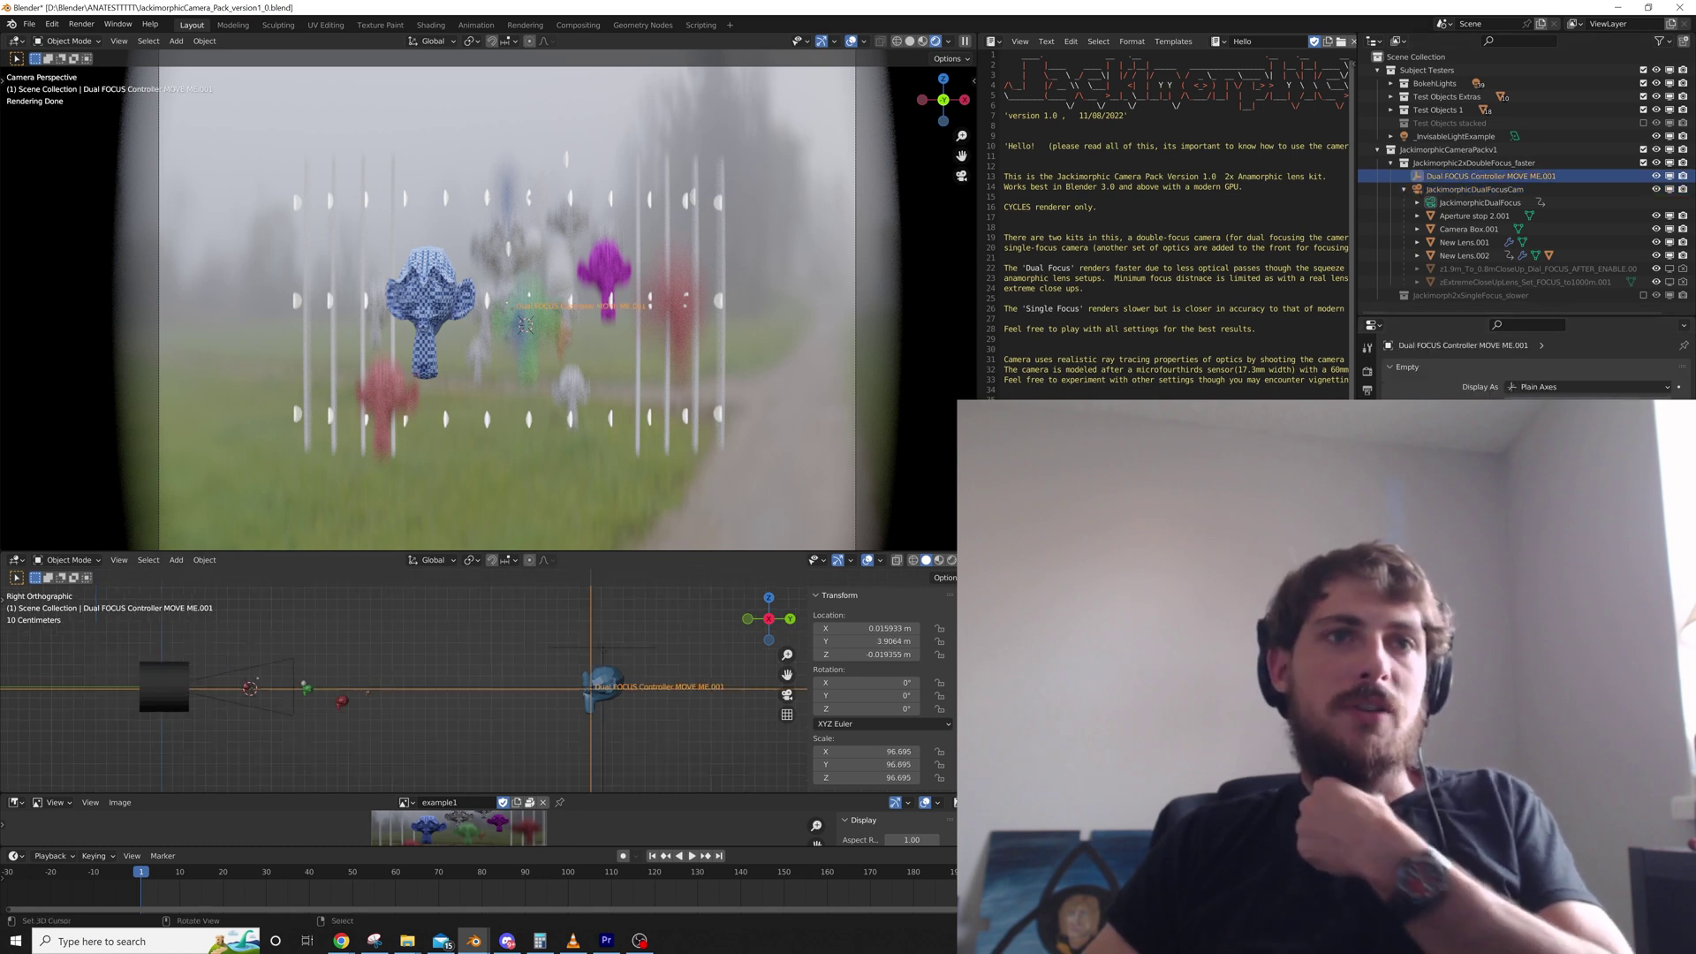
key(g)
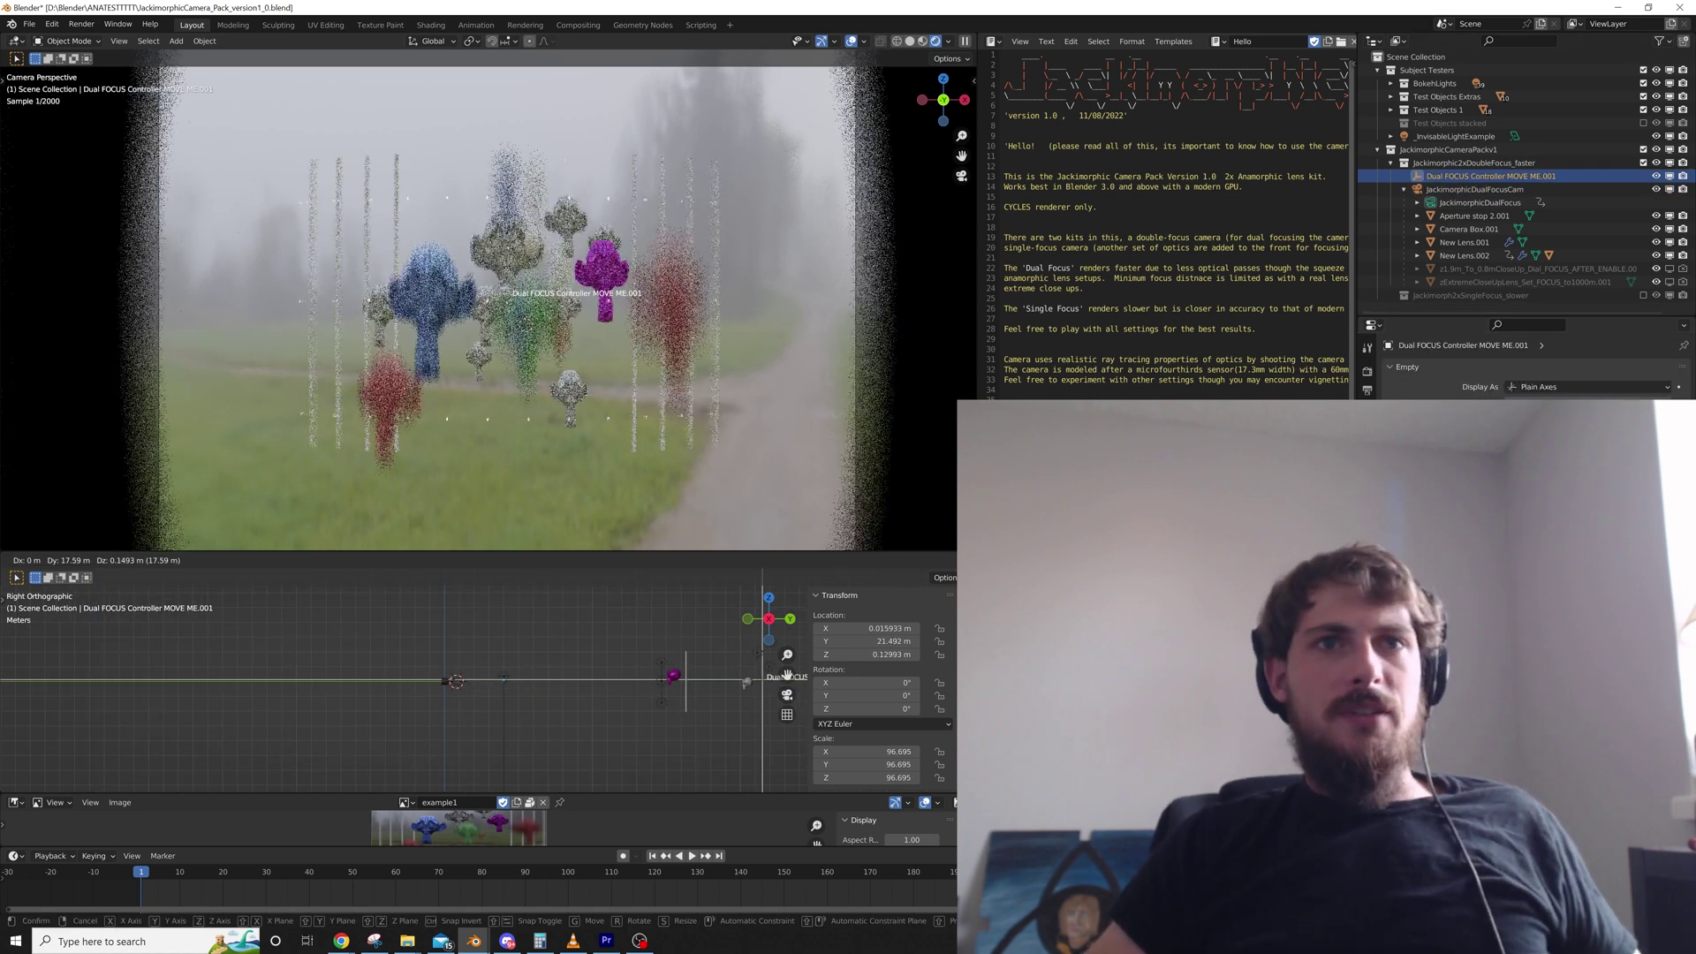
click(872, 686)
click(867, 642)
text(1000)
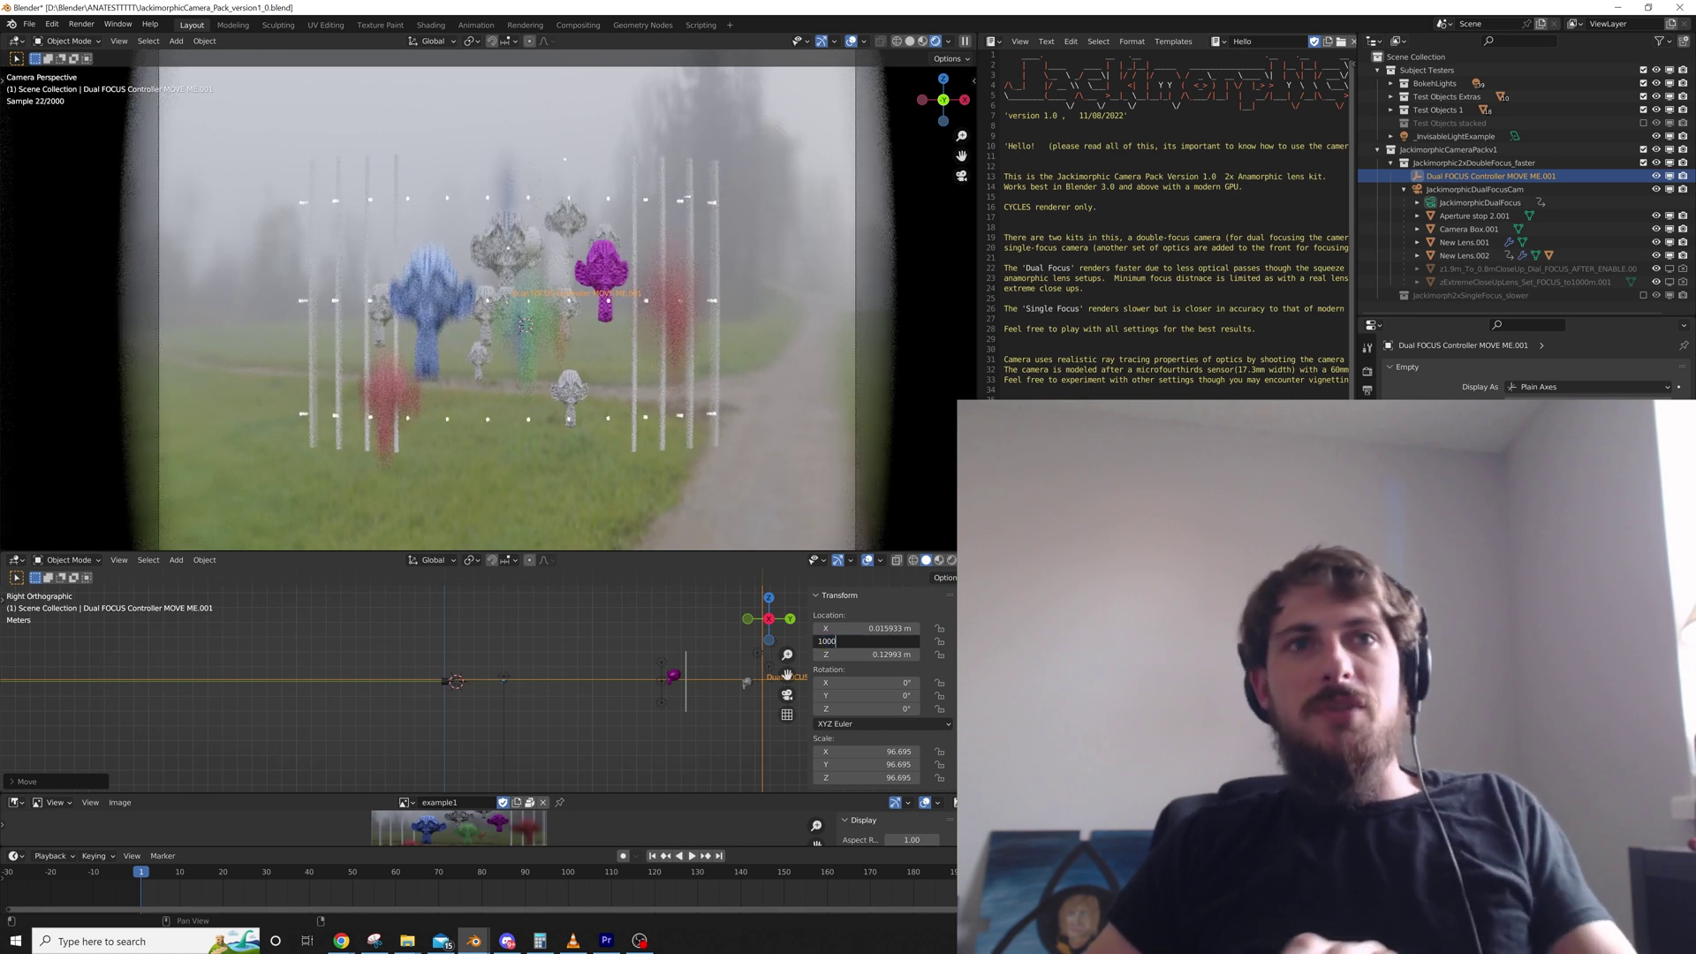
key(Return)
scroll(488, 681, up, 4)
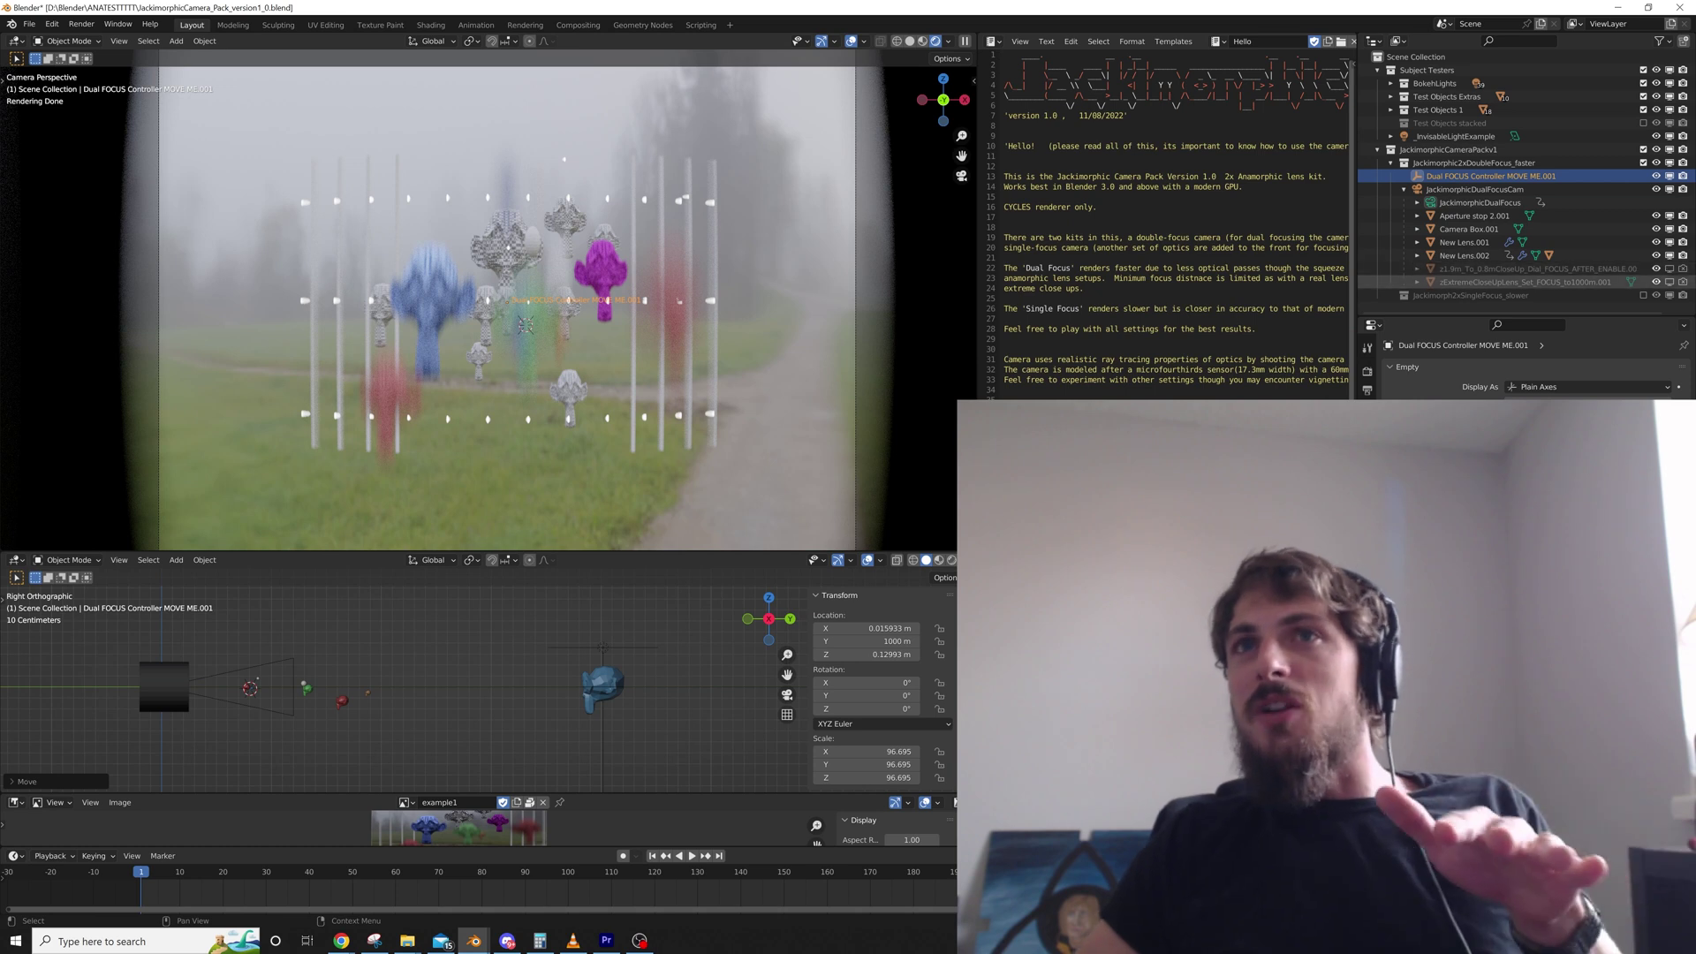
Enable the extreme close-up lens for viewport and render, and increase the dual-focus camera's focal length
click(1670, 283)
click(1683, 283)
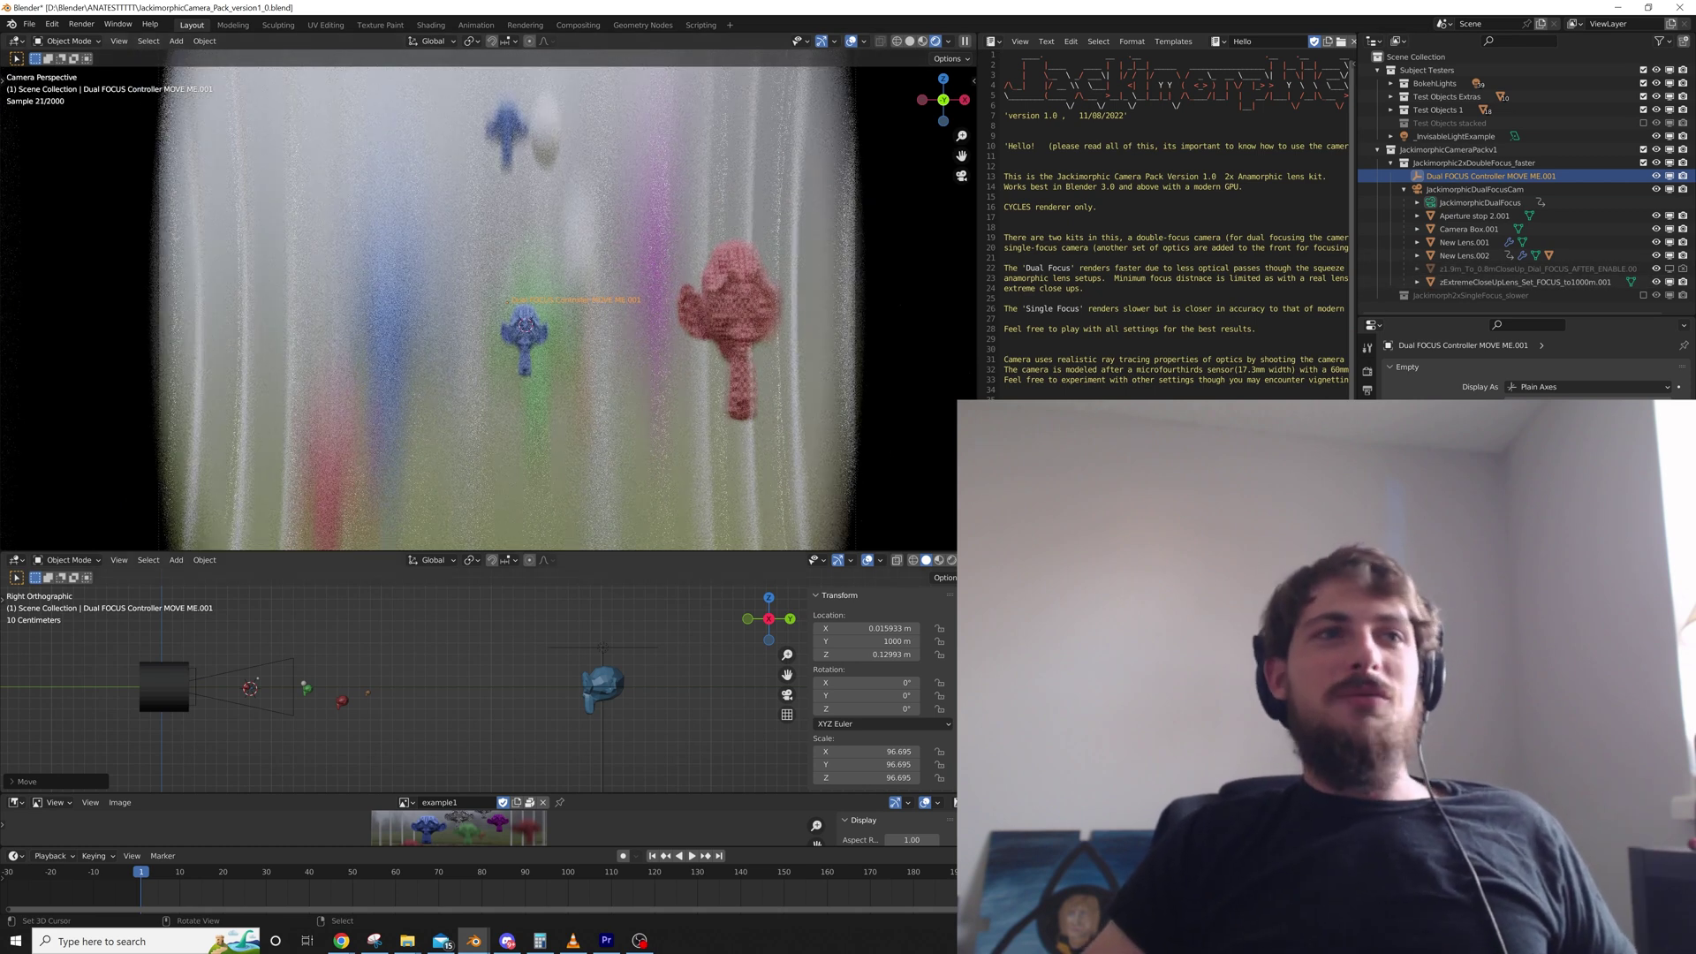
click(1474, 189)
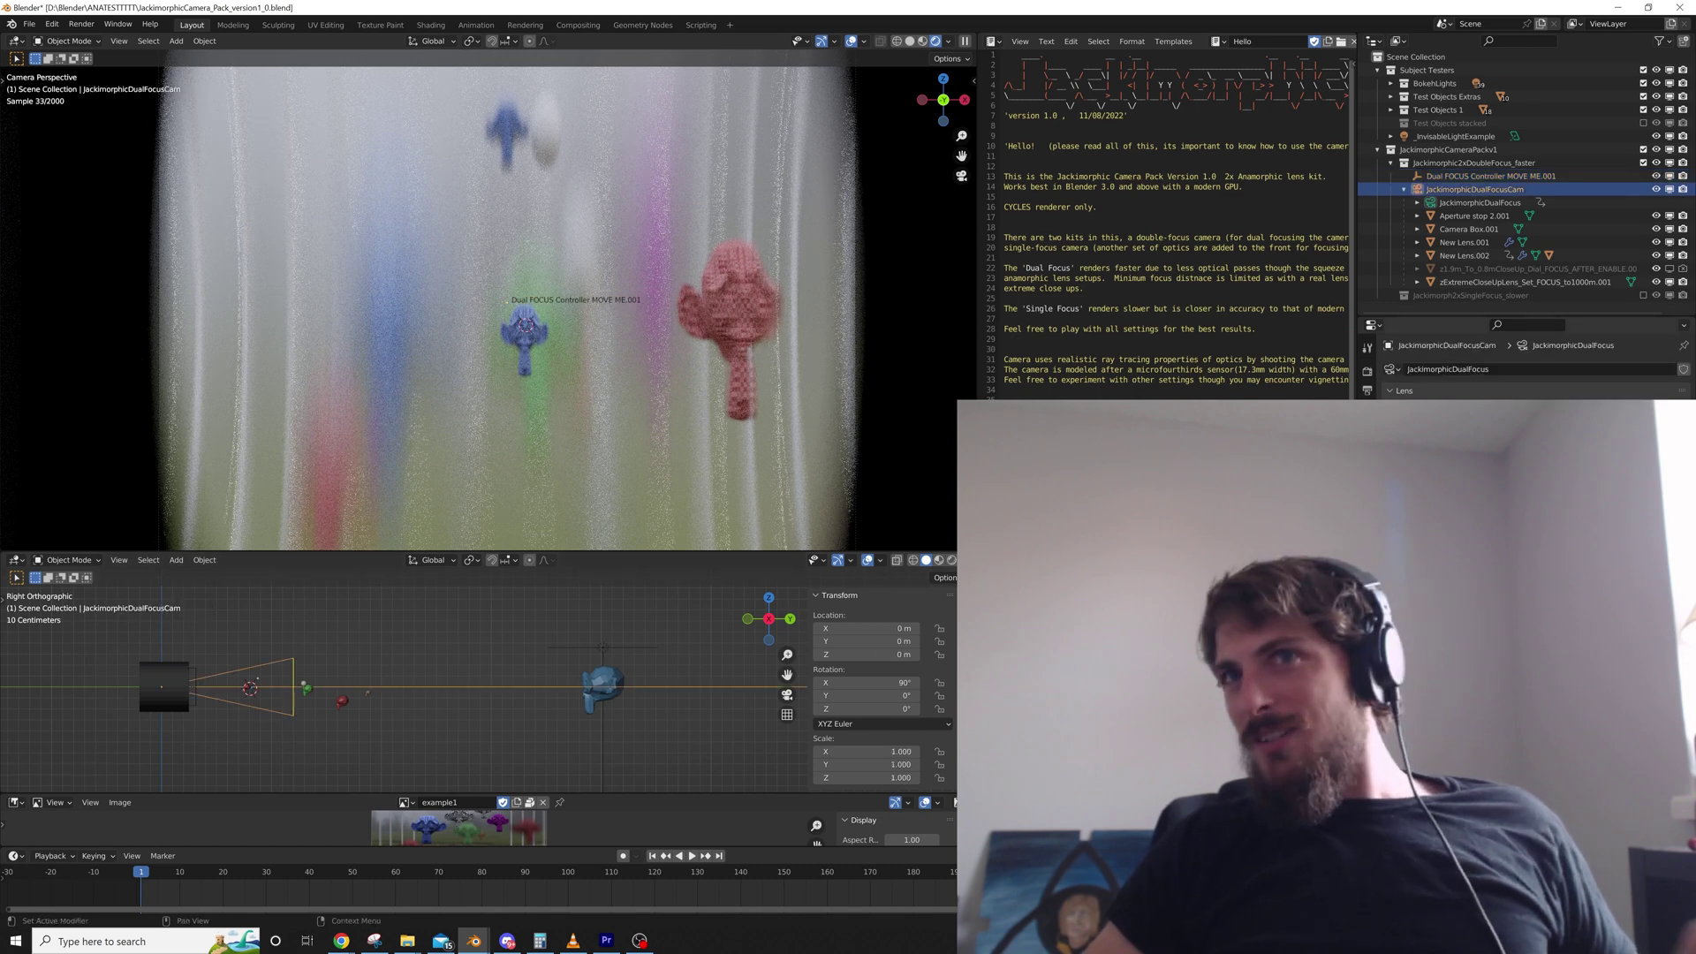
drag(1590, 424, 1619, 424)
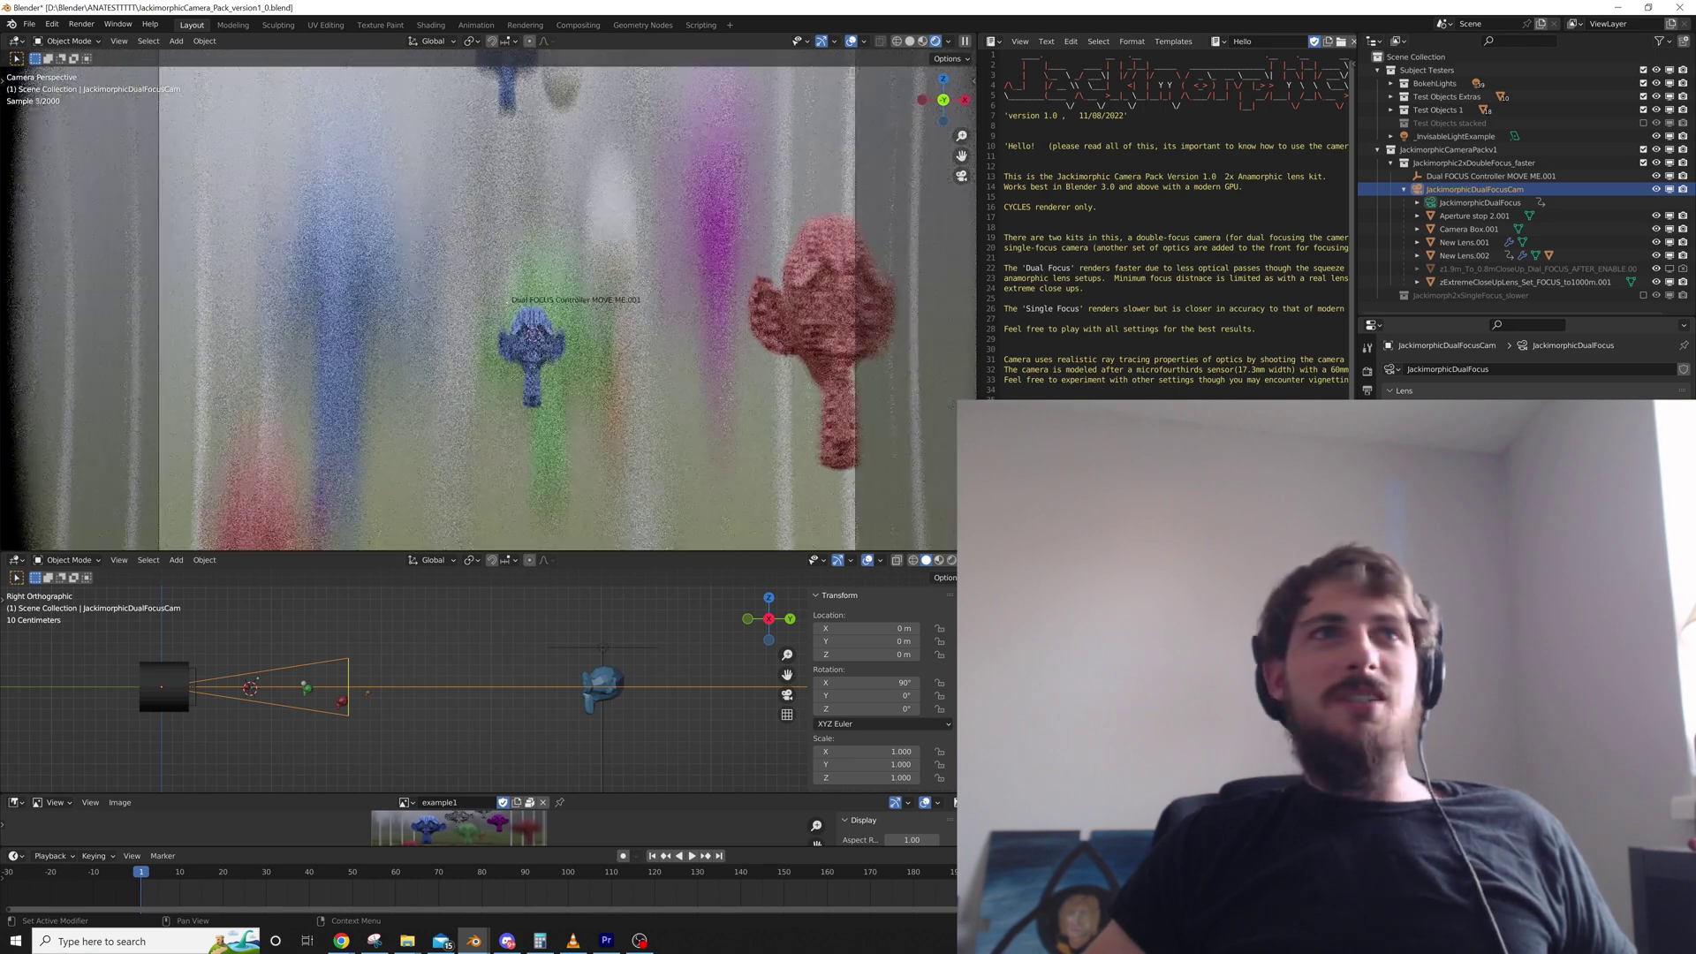
Move the small blue monkey head behind the red one closer to the camera, to about 0.58 m in Y
scroll(424, 685, up, 4)
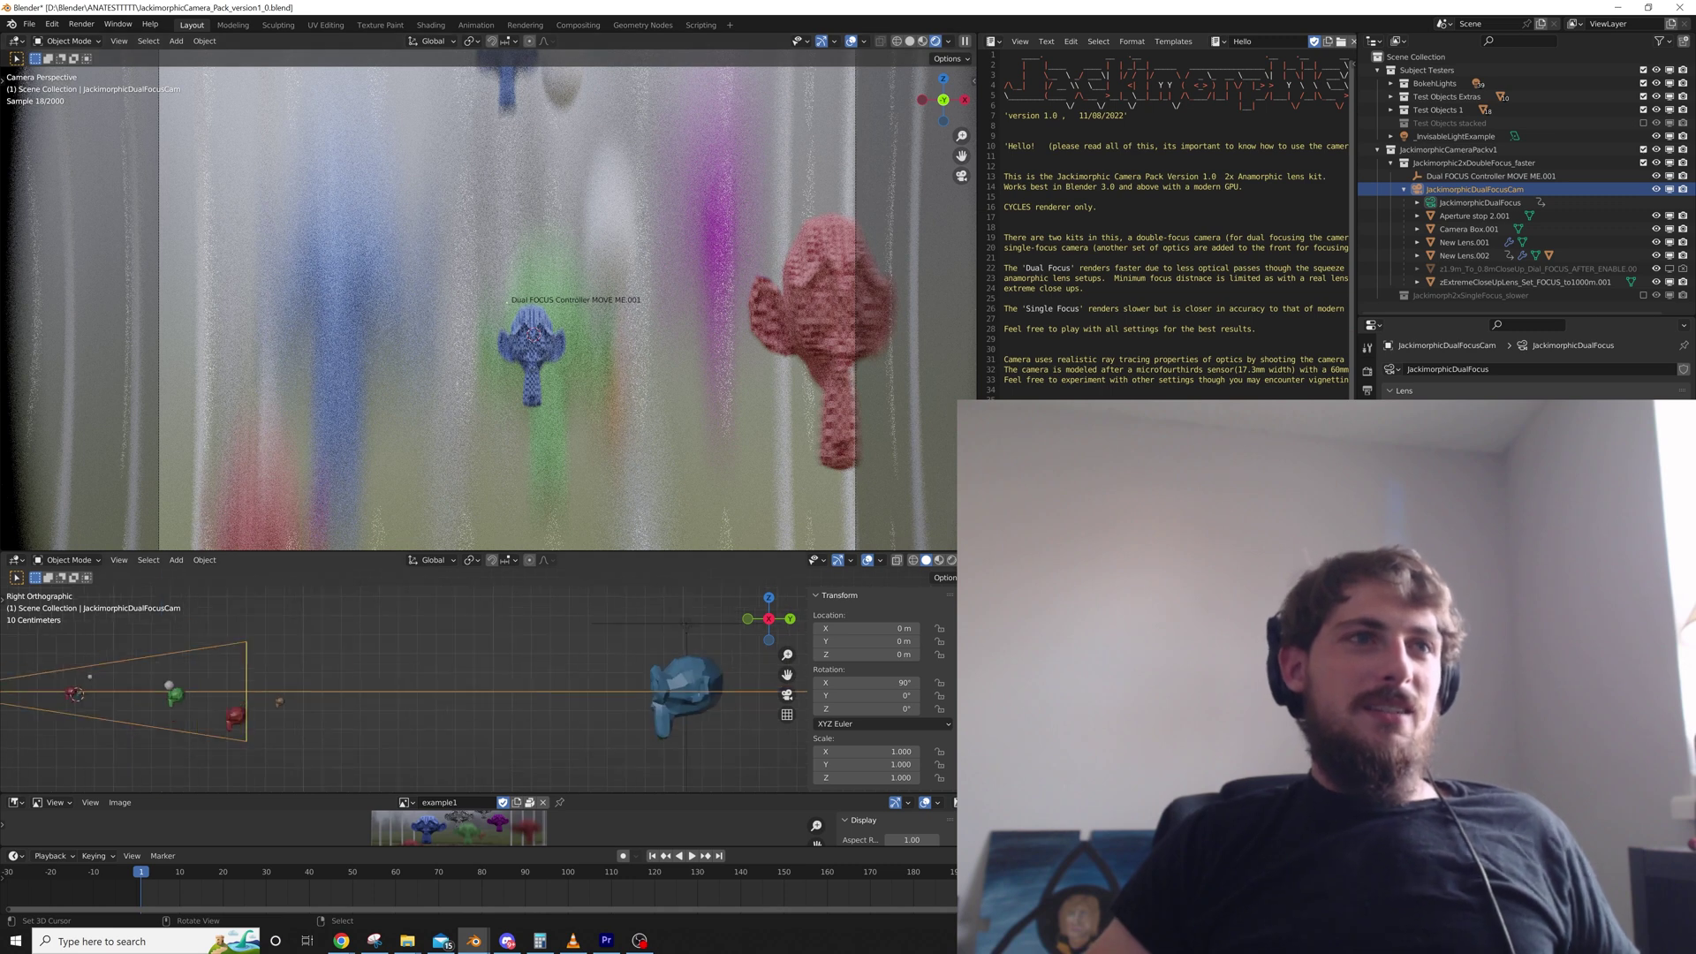
shift+middle_drag(265, 694, 672, 670)
scroll(565, 675, up, 4)
shift+middle_drag(354, 672, 473, 698)
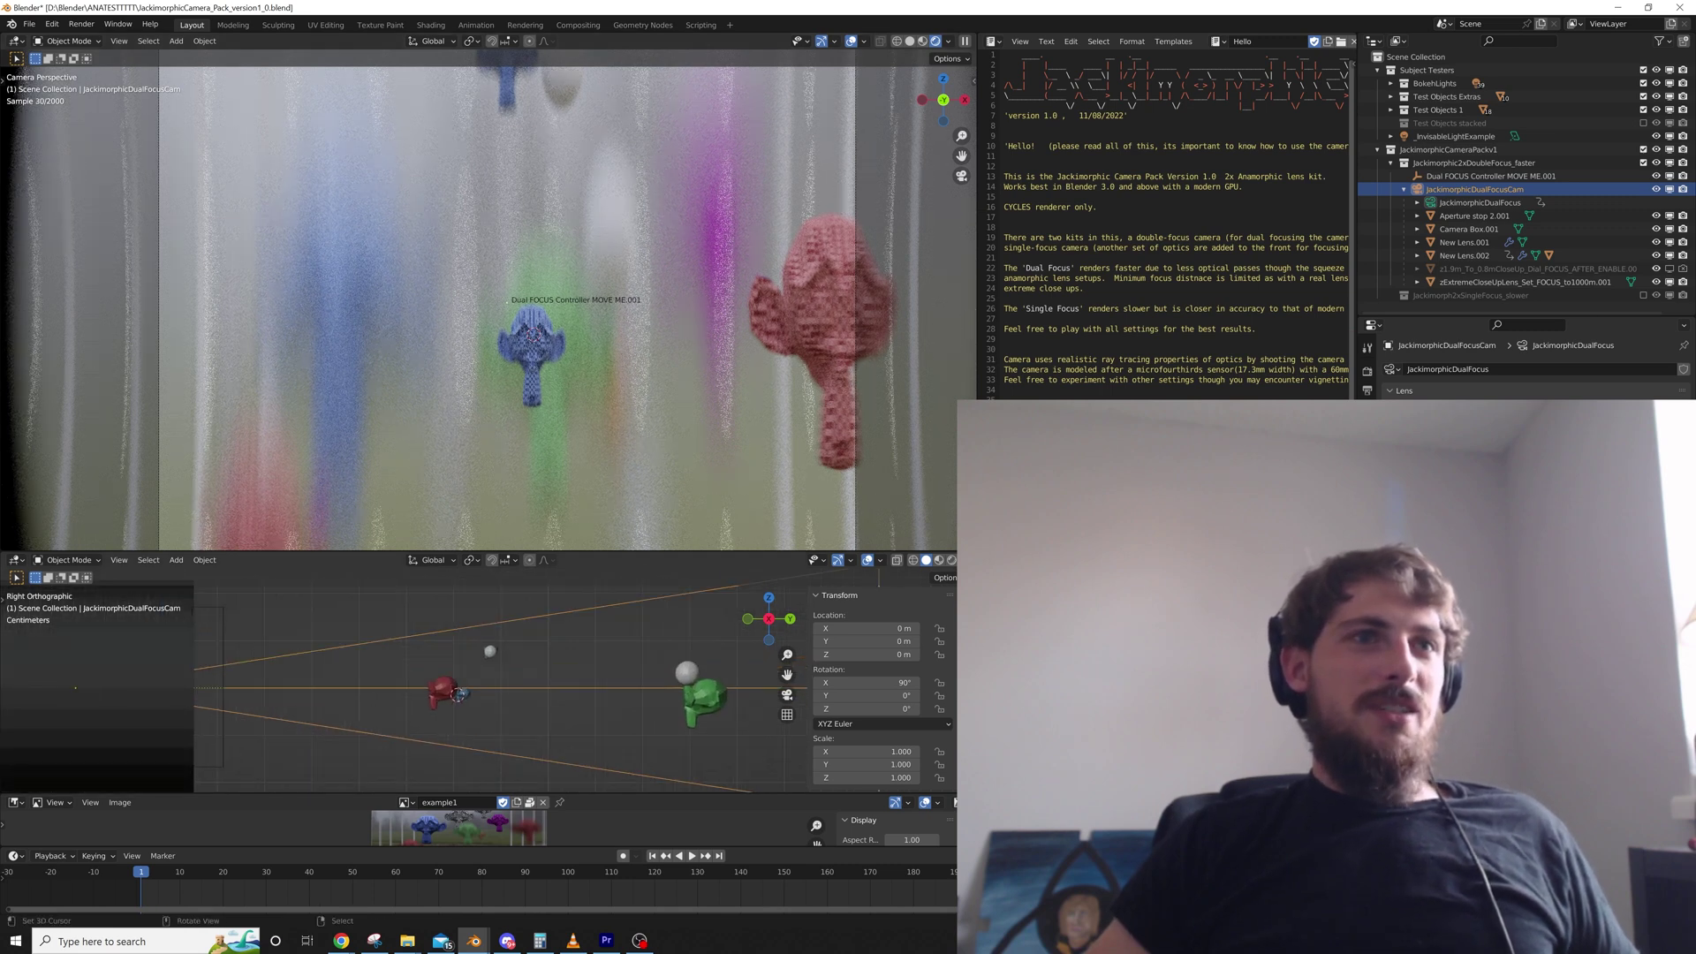
click(459, 695)
key(g)
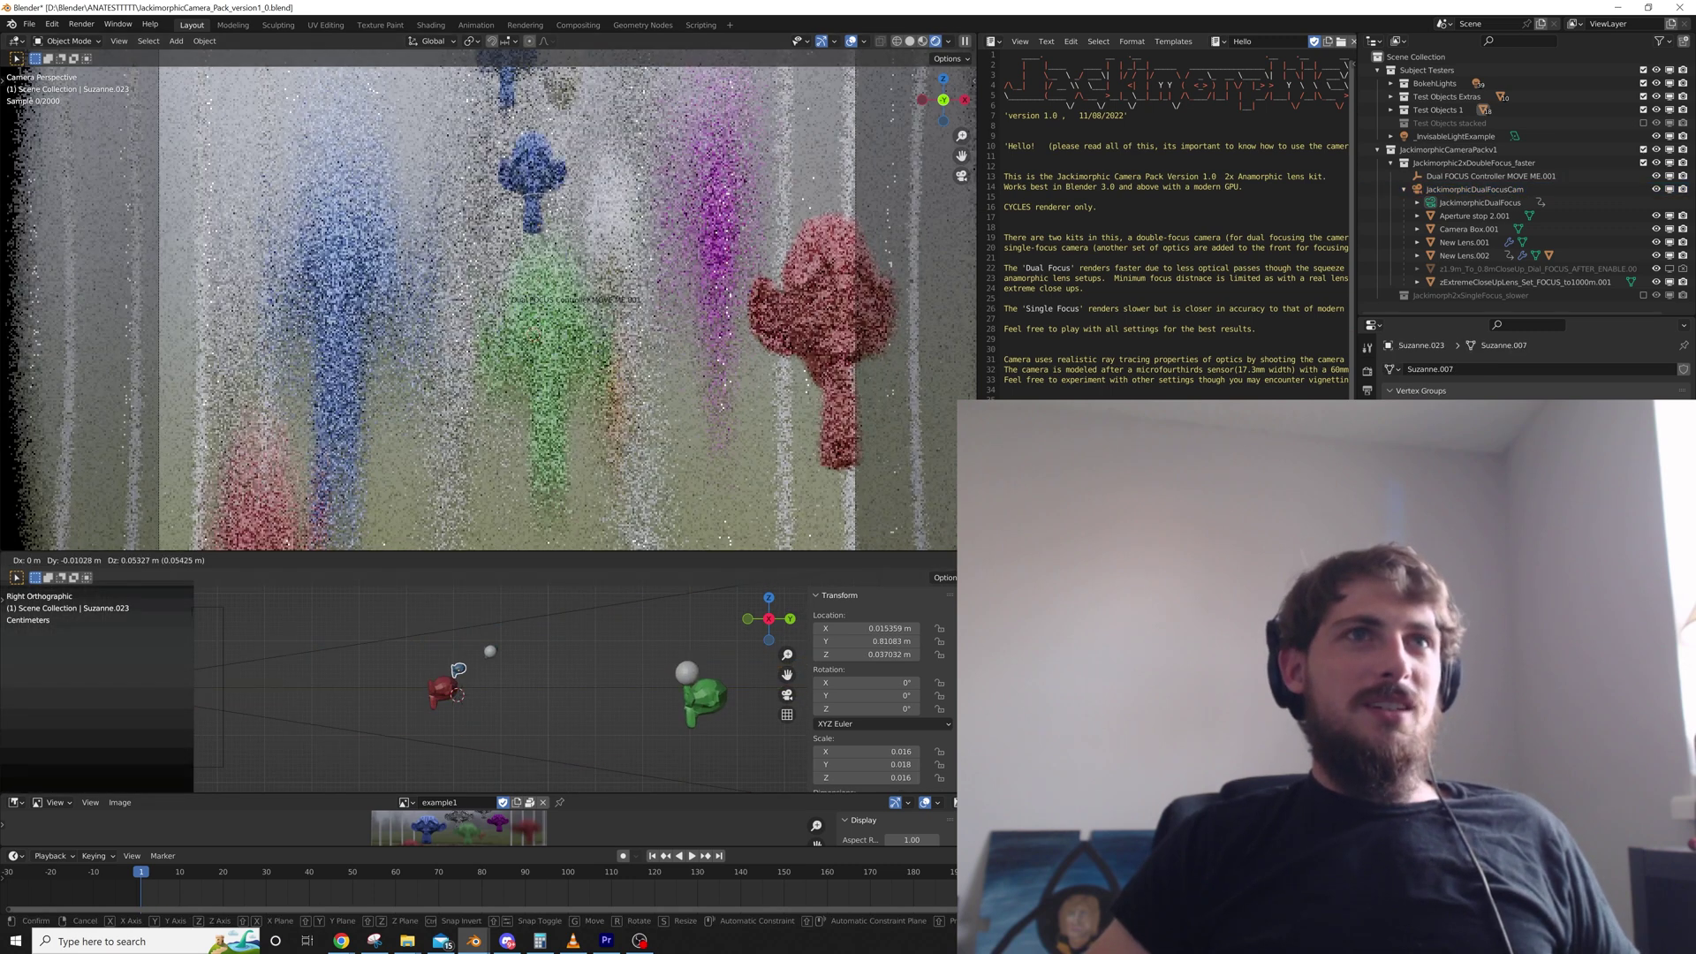
right_click(451, 692)
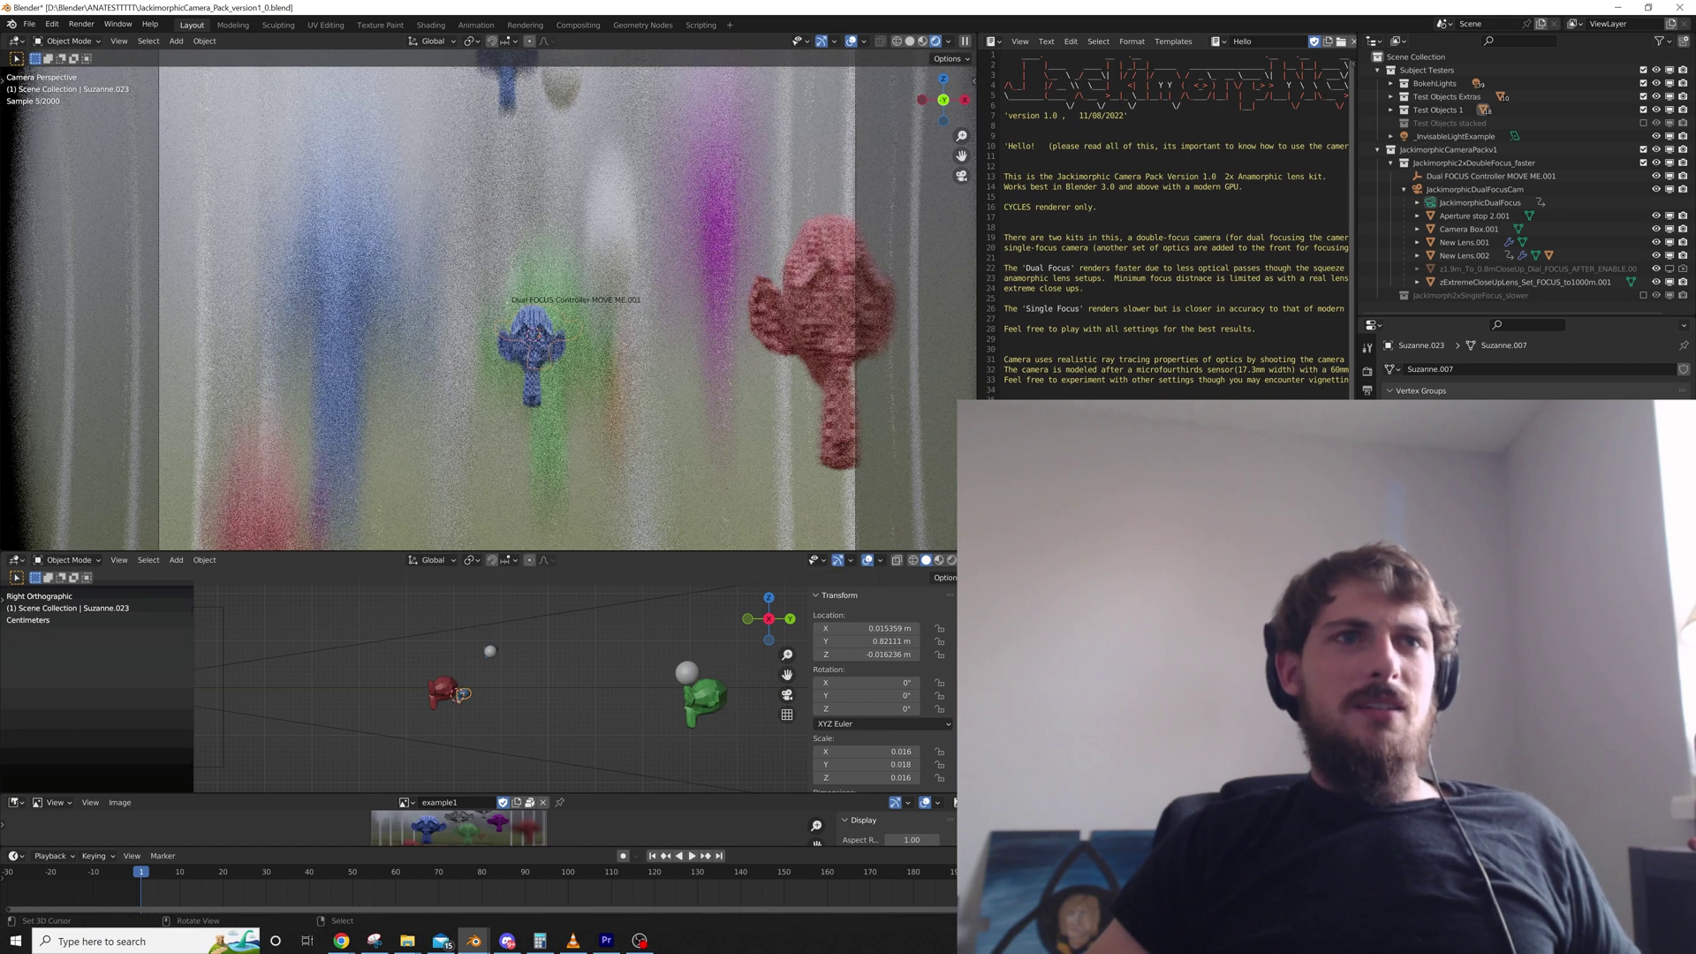
key(g)
mouse_move(371, 694)
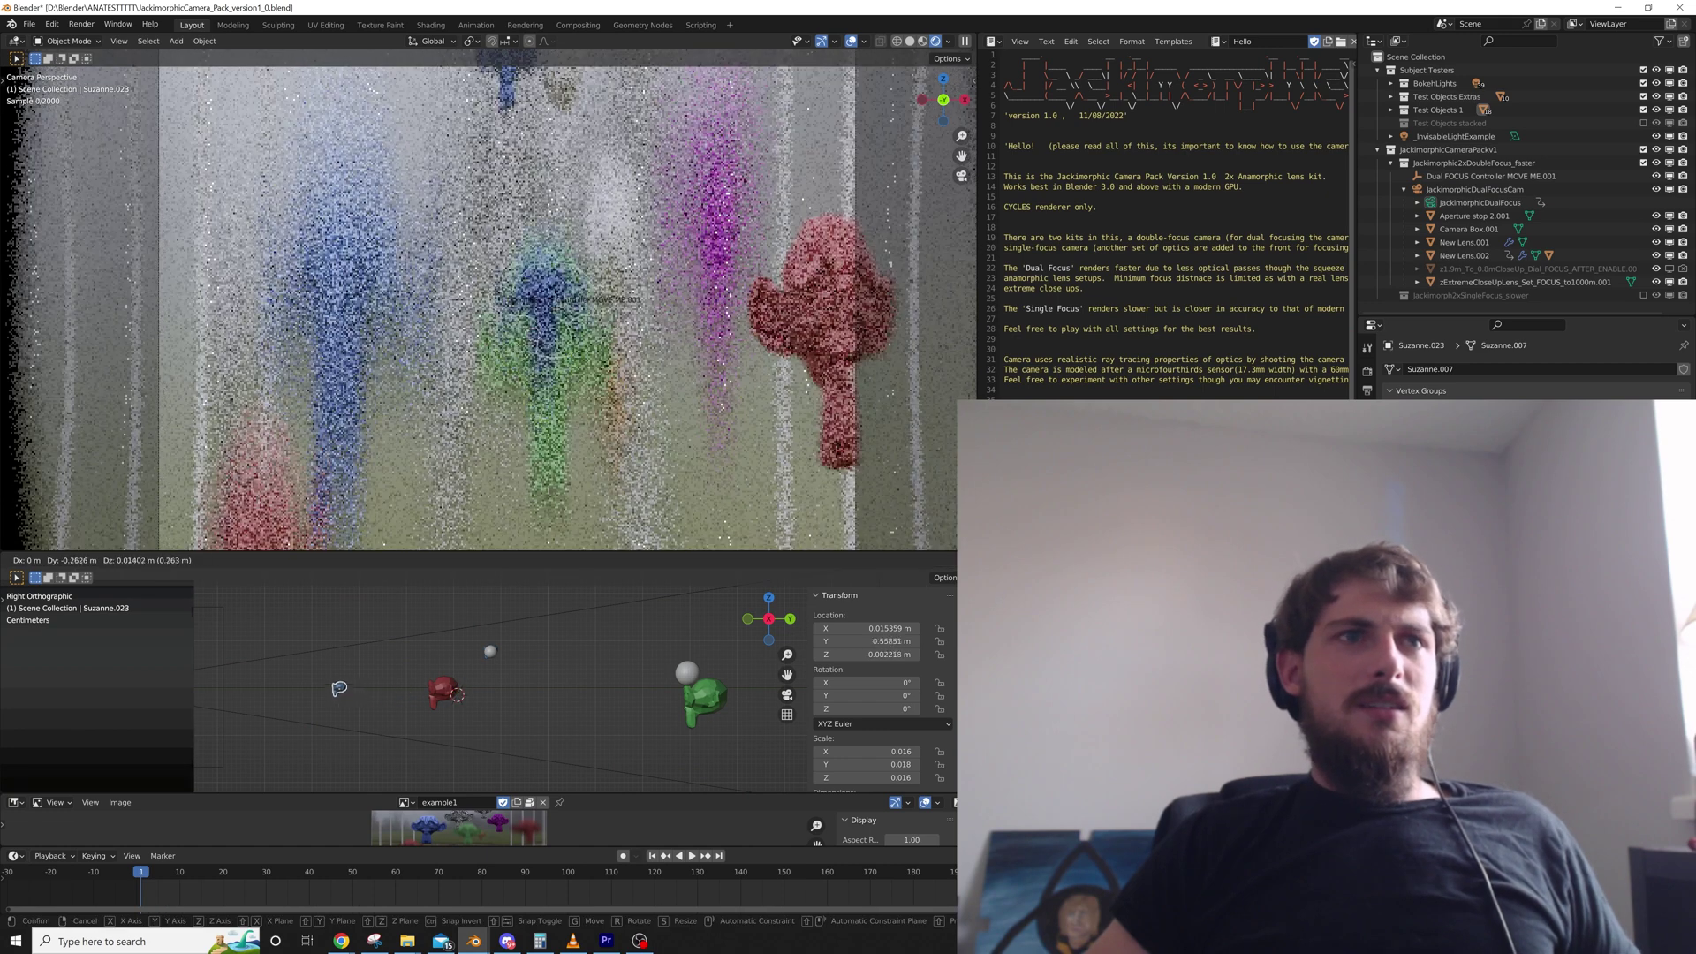
click(350, 692)
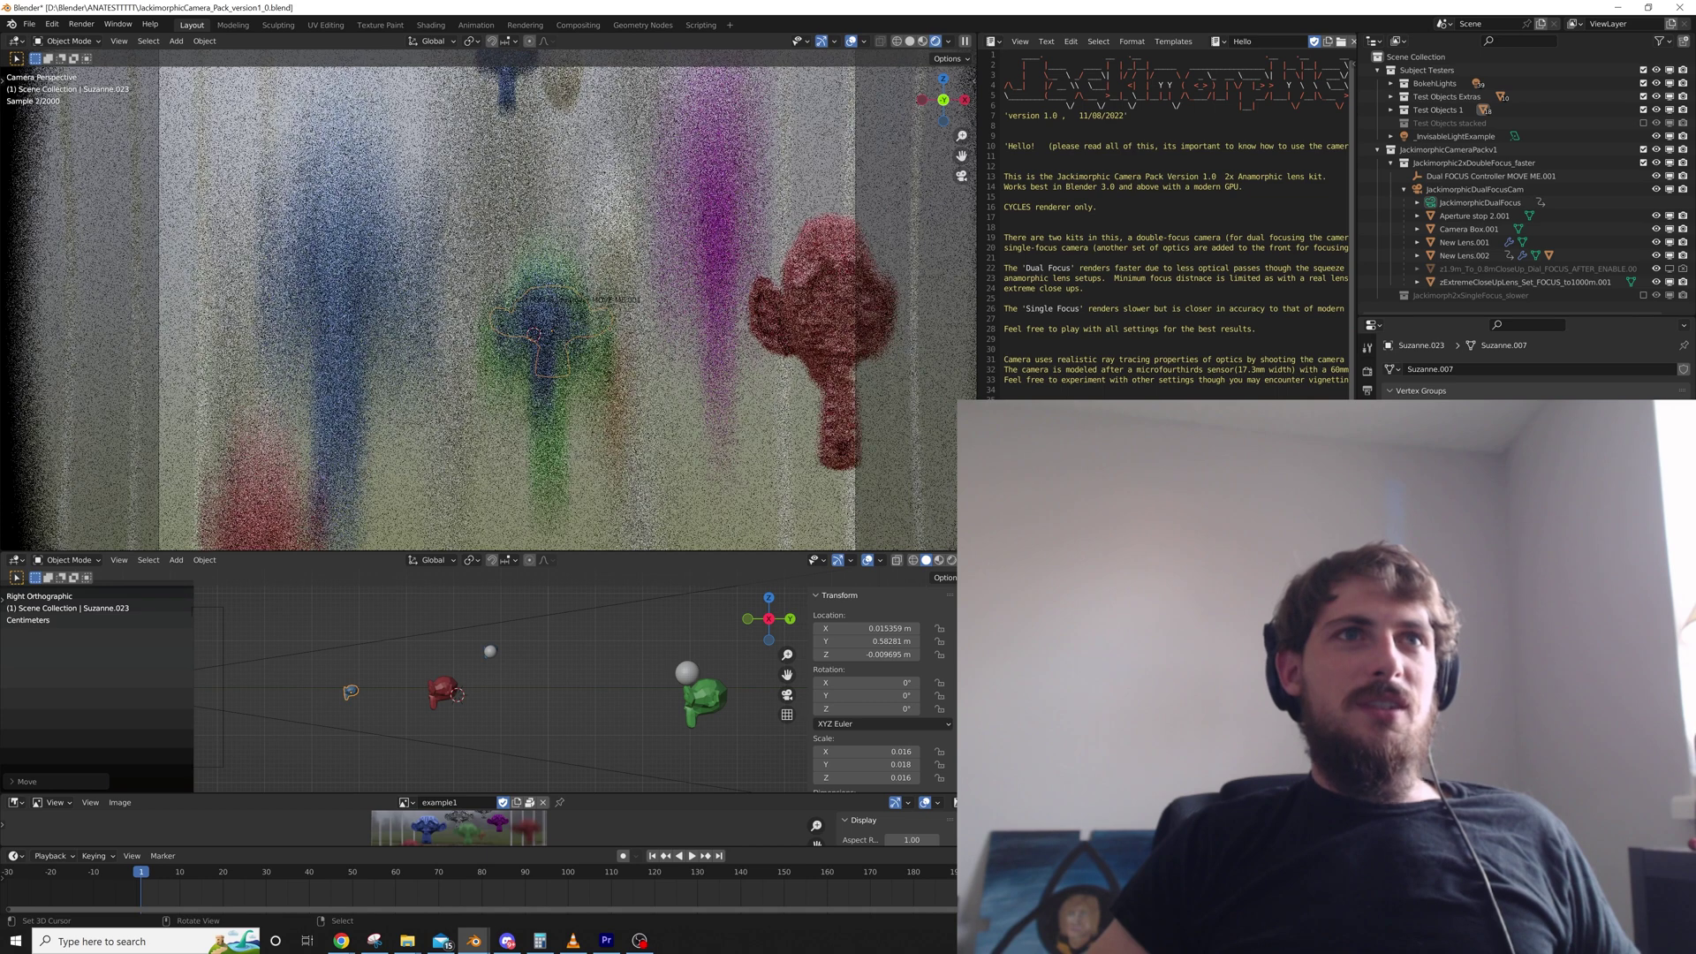
Select the dual focus controller and set its Y location to 1 m
scroll(350, 692, down, 14)
click(1491, 176)
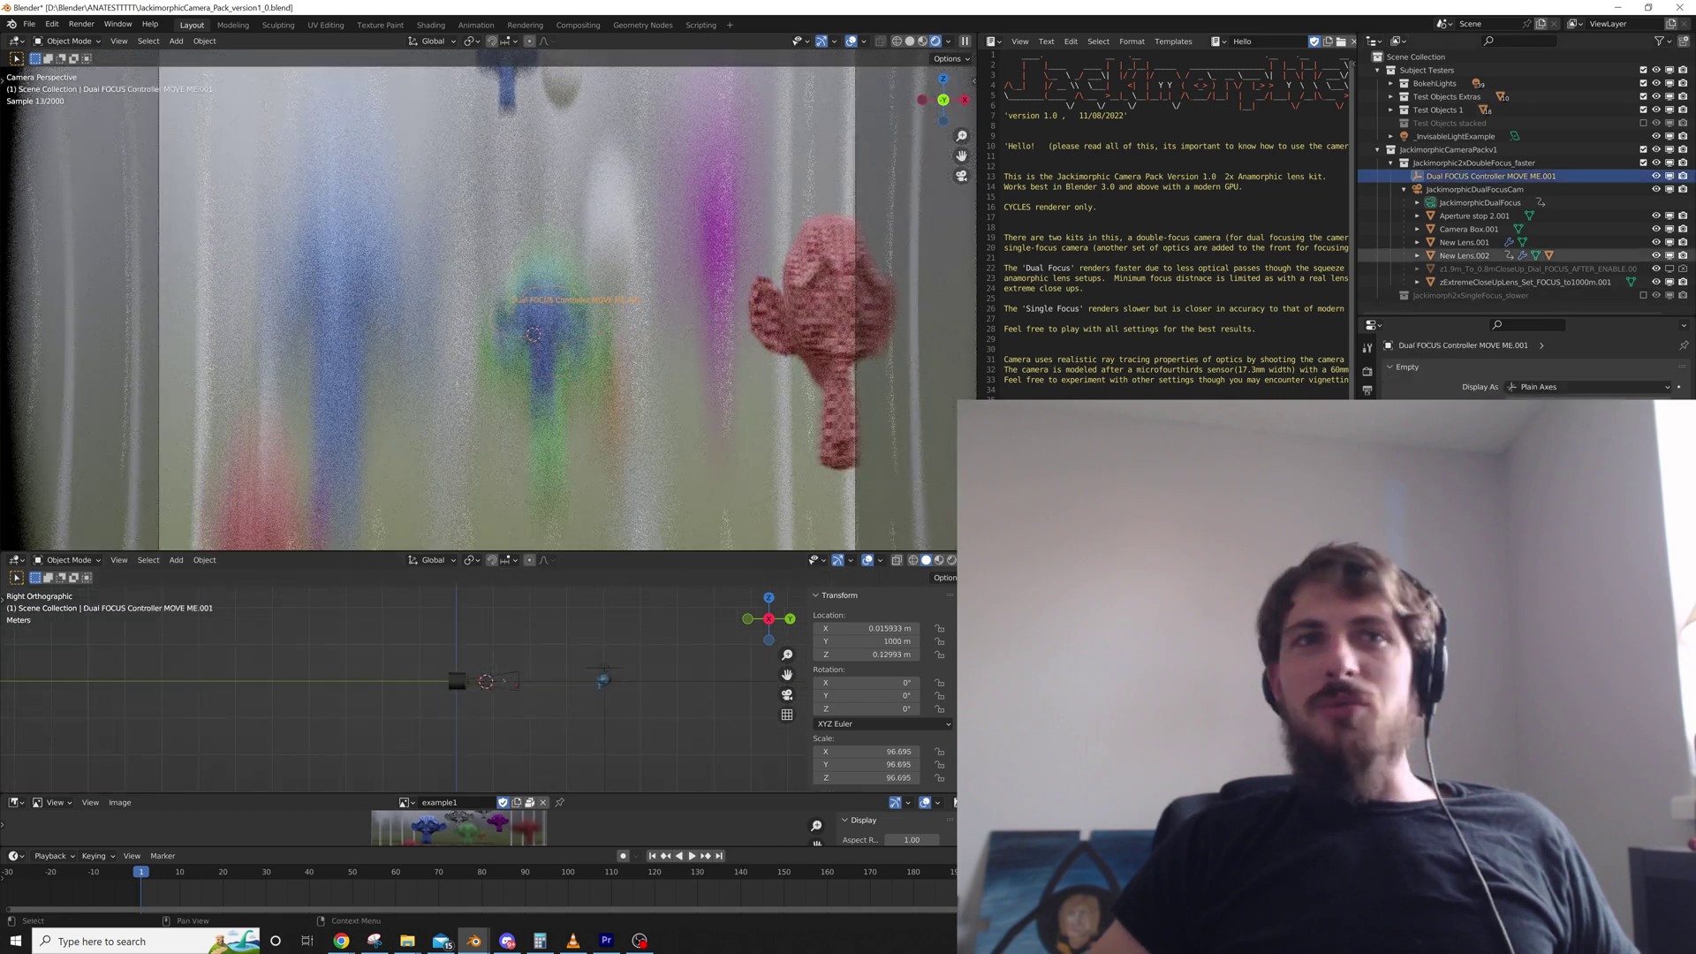
key(g)
key(y)
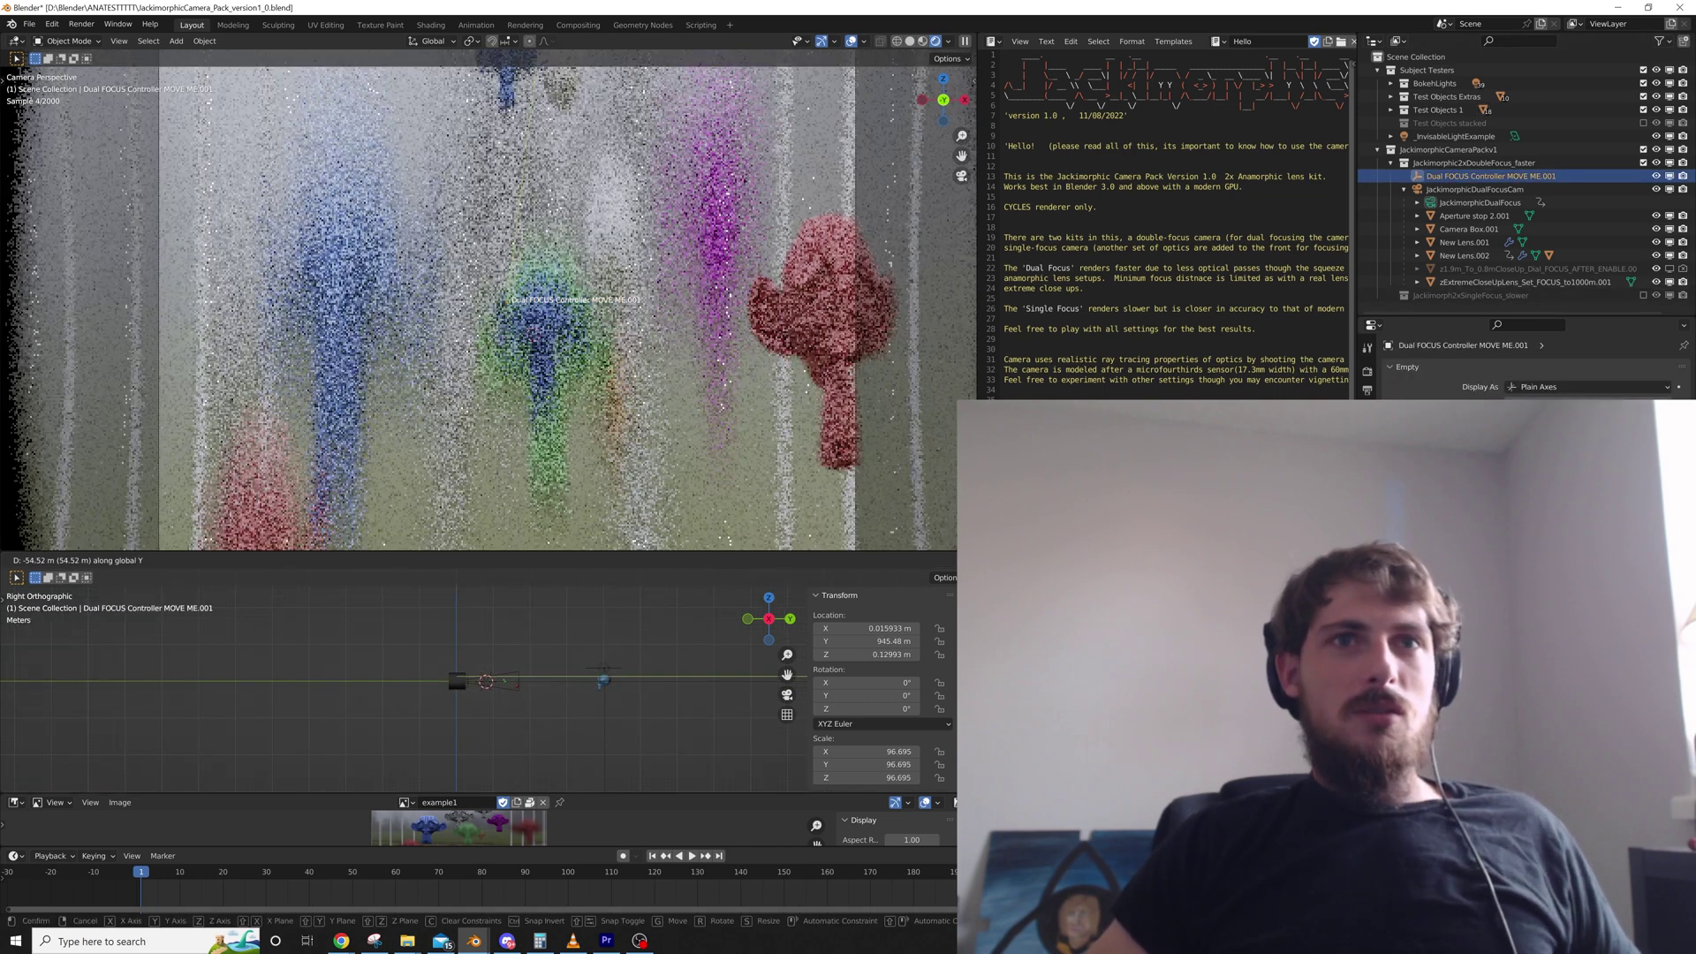
click(566, 685)
double_click(866, 641)
text(1)
key(Return)
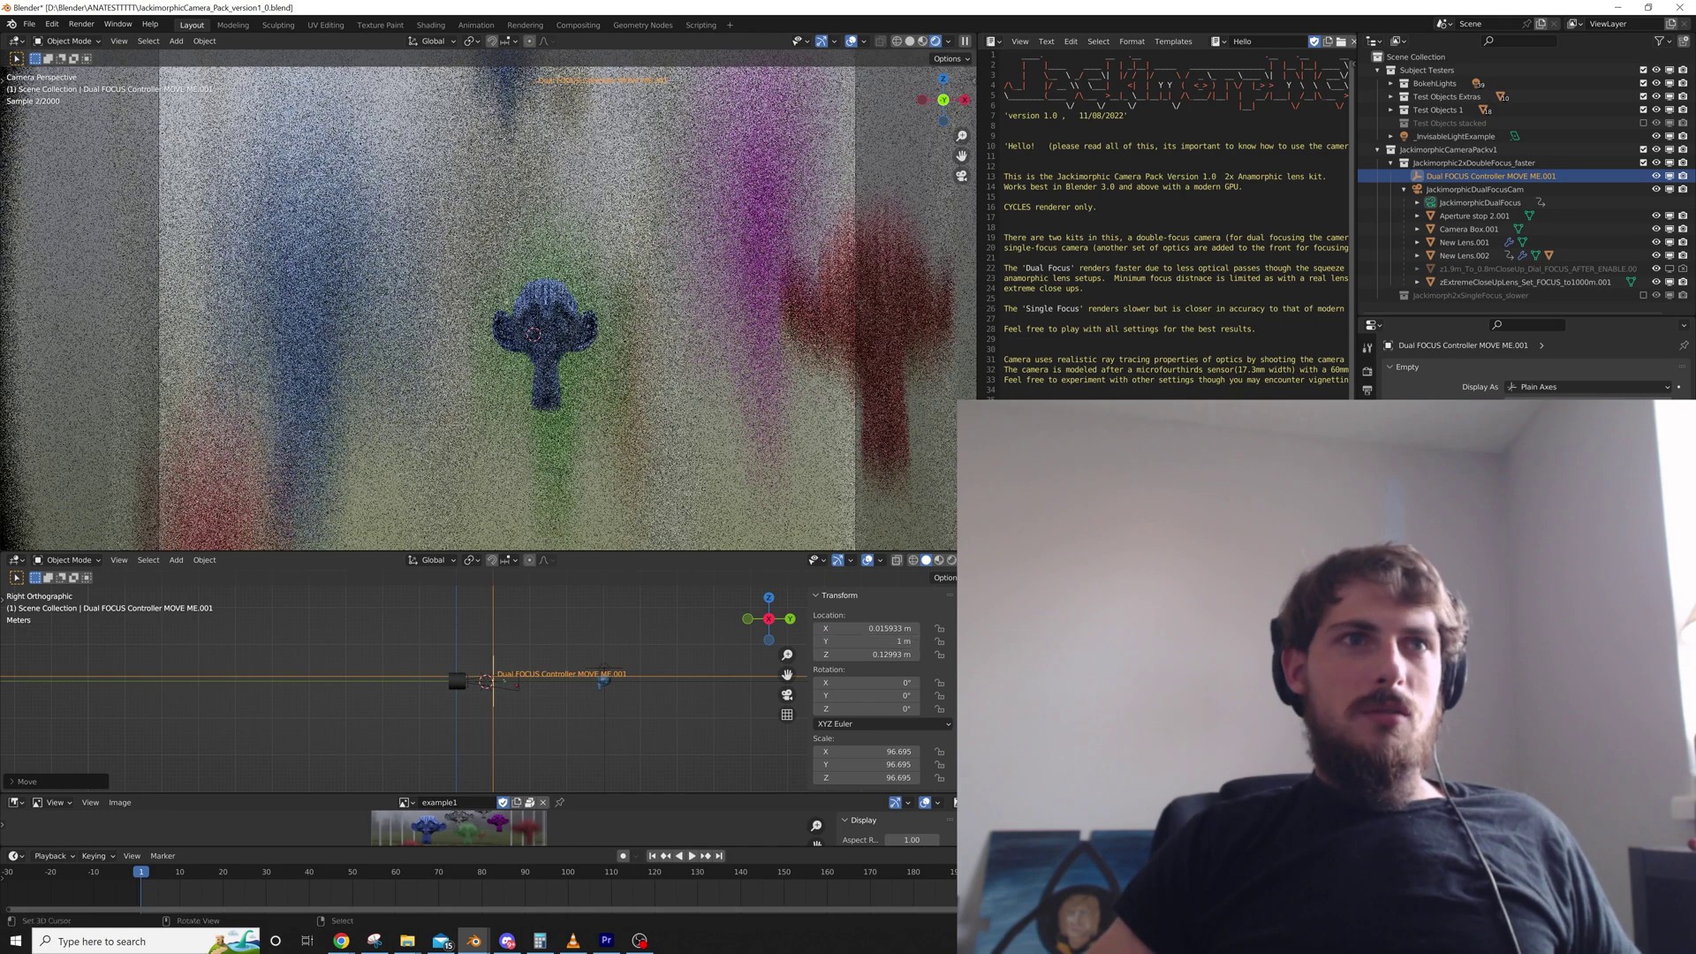
Move the dual focus controller slightly closer to the camera, to about 0.89 m in Y, and select the small blue monkey head
scroll(486, 680, up, 6)
key(g)
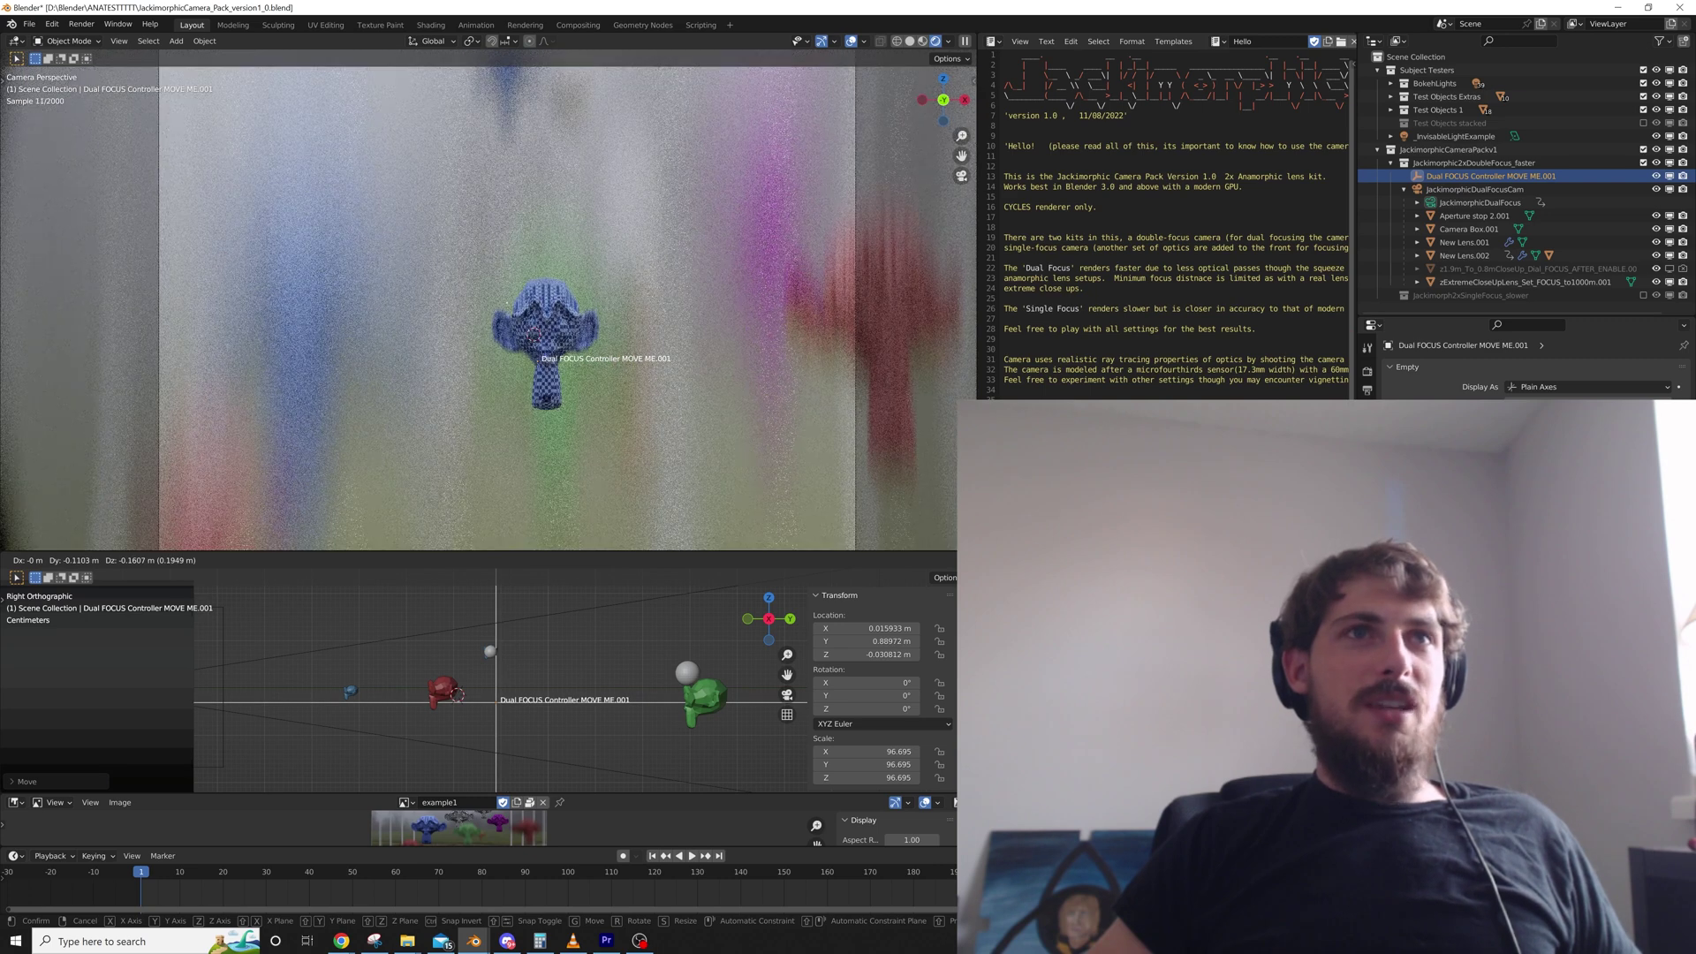
click(496, 703)
right_click(351, 692)
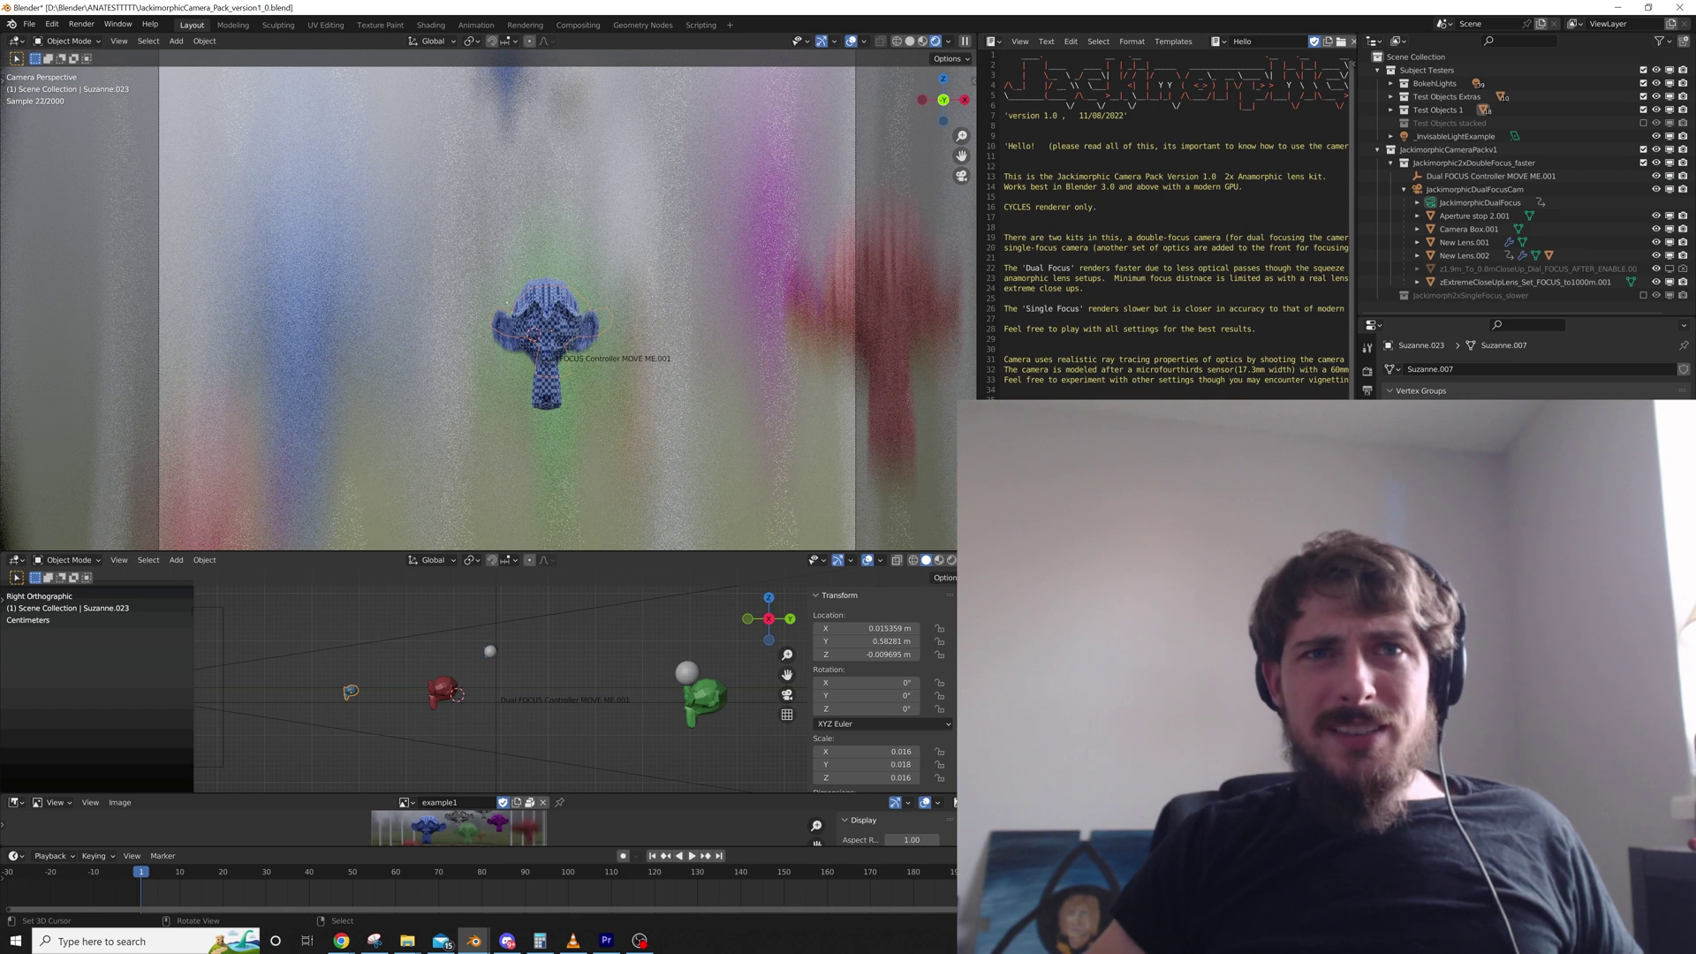
scroll(477, 308, down, 2)
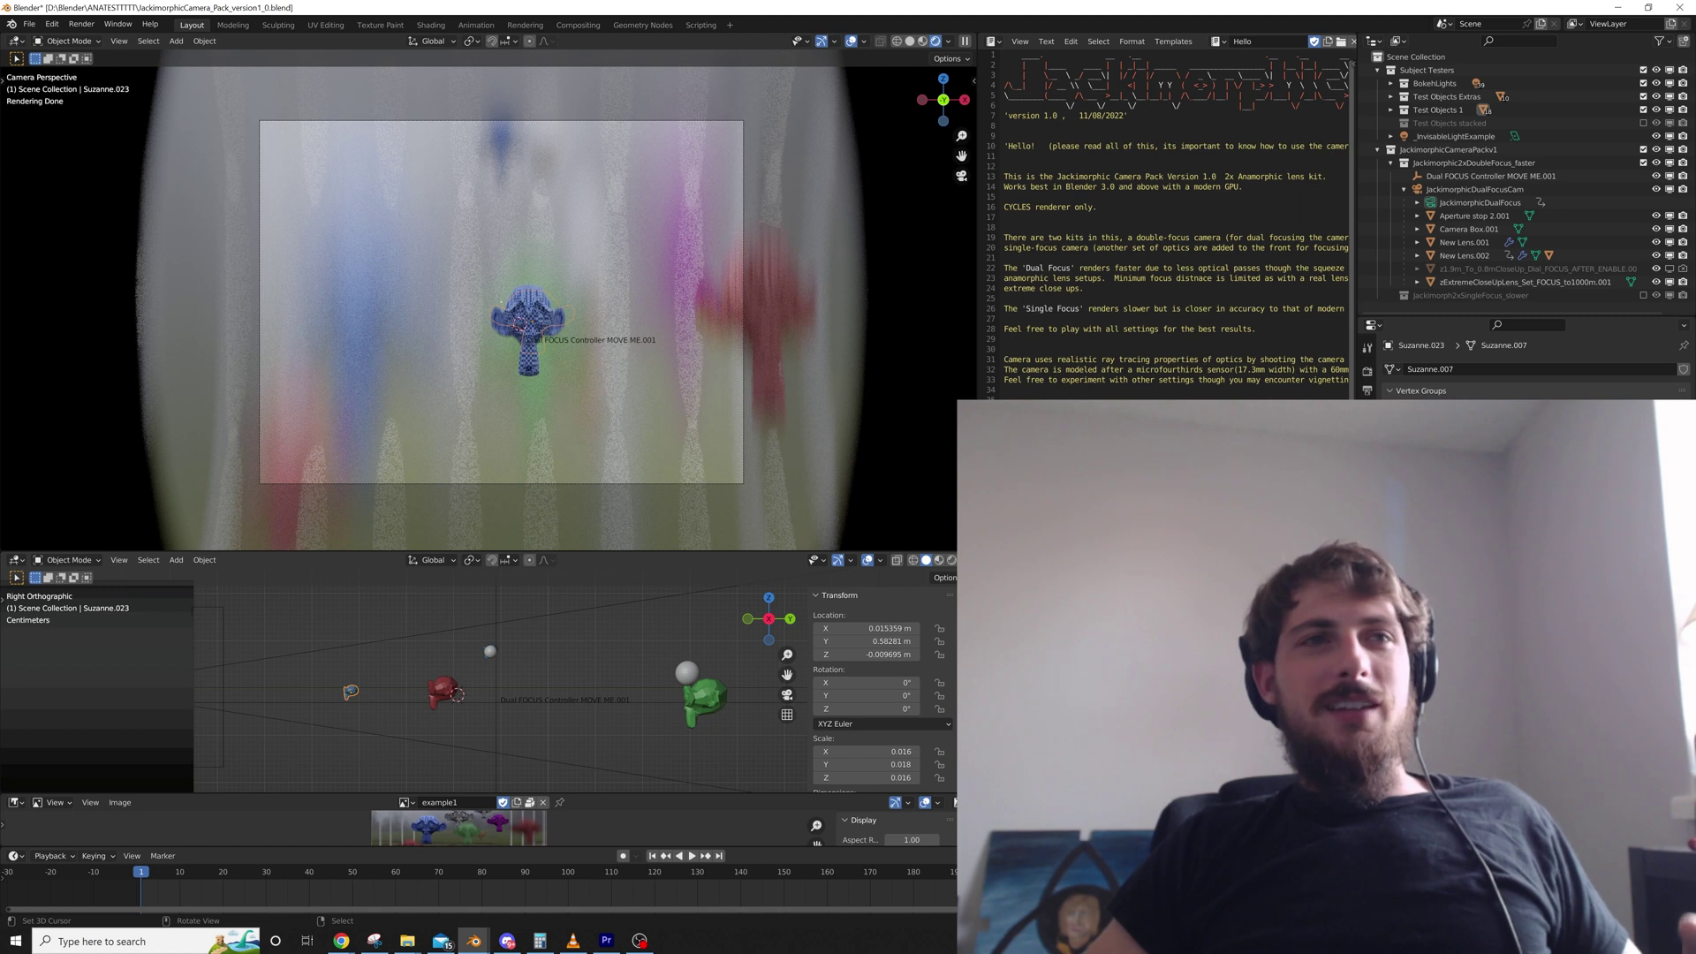
Move the dual focus controller away from the camera to about 7.41 m in Y and turn off the camera view's rendered preview
scroll(389, 675, down, 12)
shift+middle_drag(389, 675, 244, 688)
right_click(313, 696)
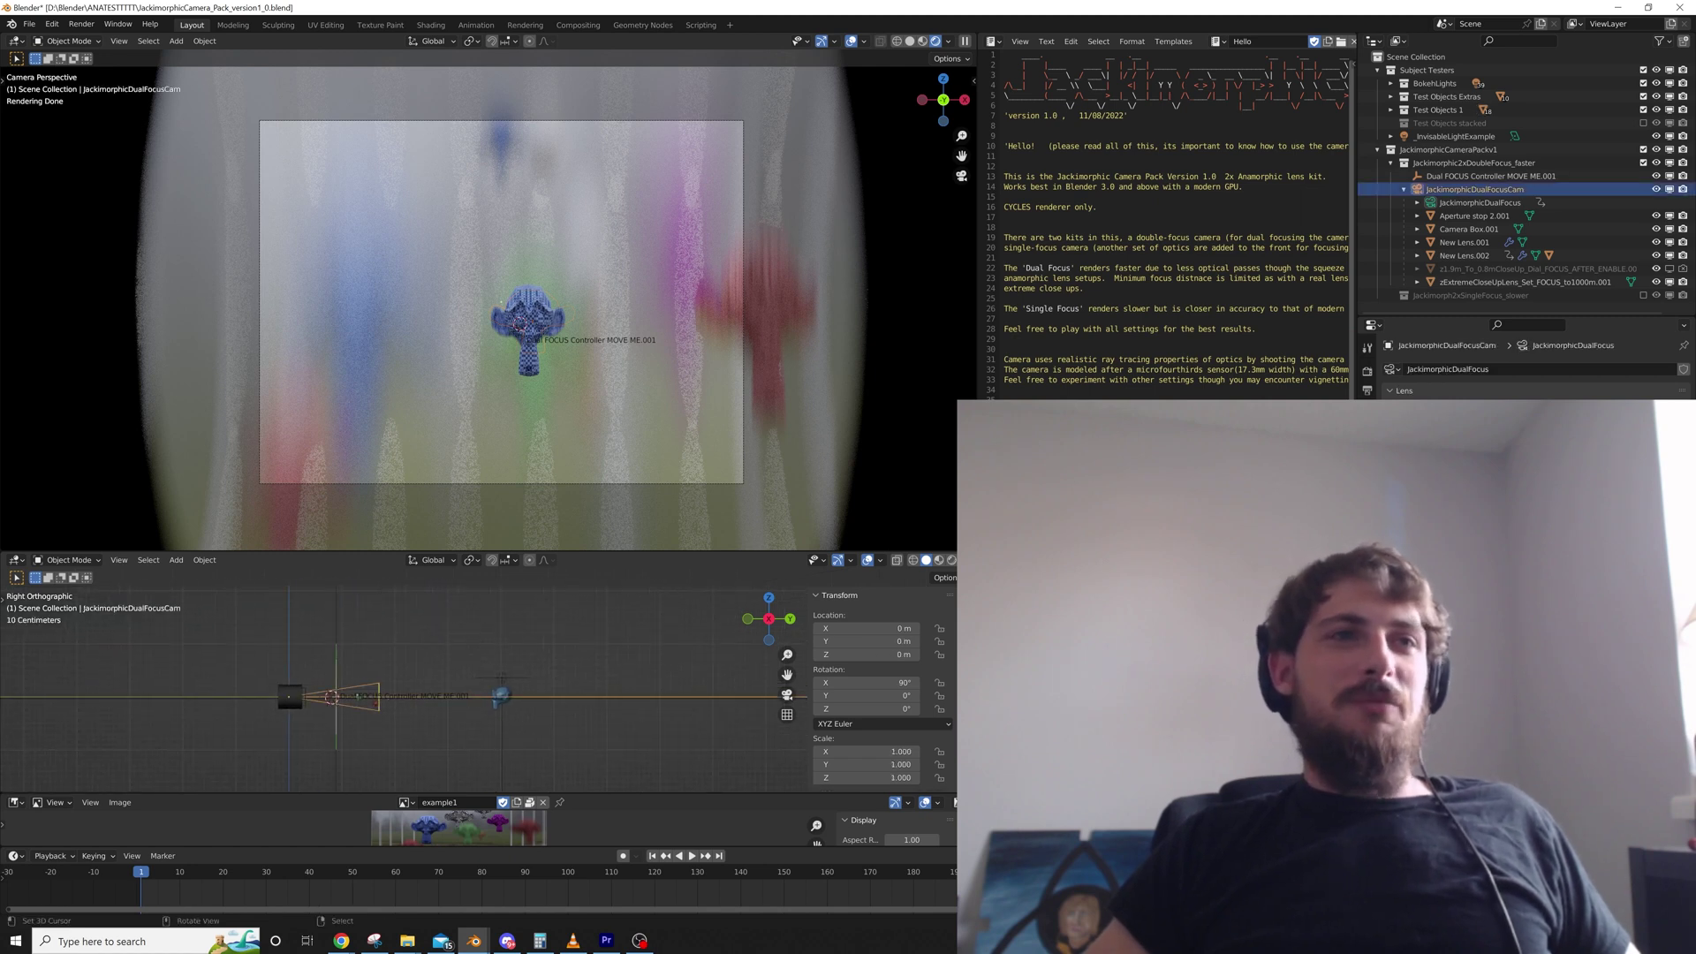
right_click(337, 682)
key(g)
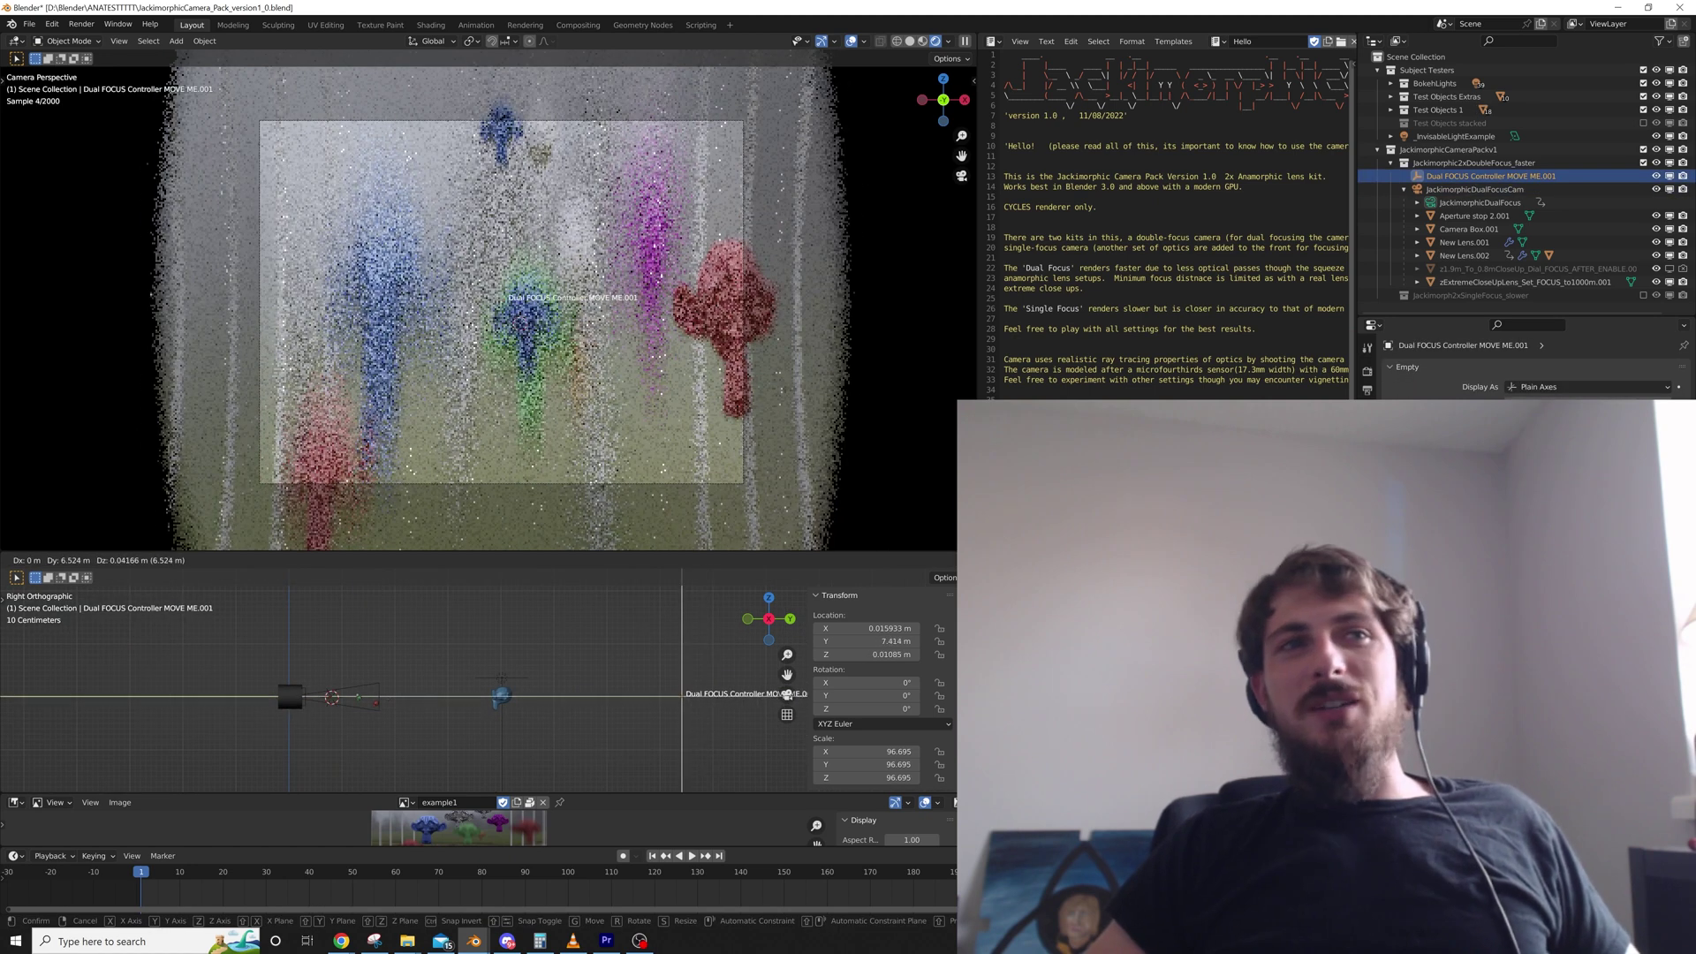
click(683, 681)
scroll(455, 689, up, 6)
shift+middle_drag(145, 676, 495, 676)
scroll(495, 676, up, 5)
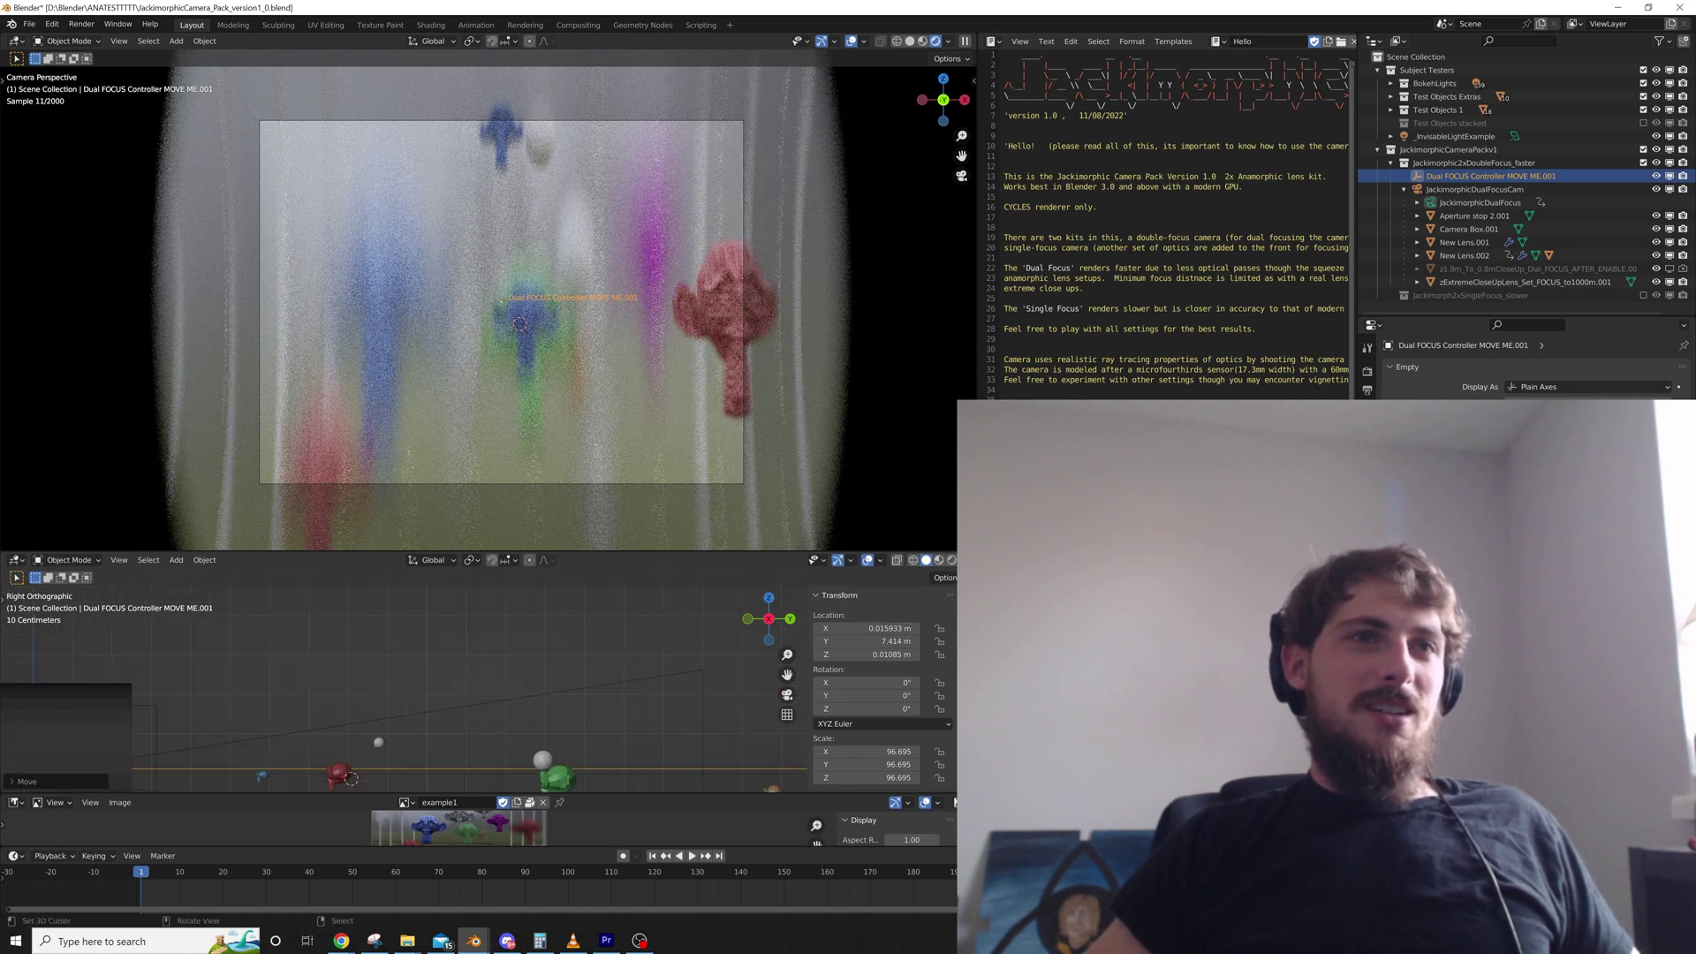
shift+middle_drag(795, 770, 782, 694)
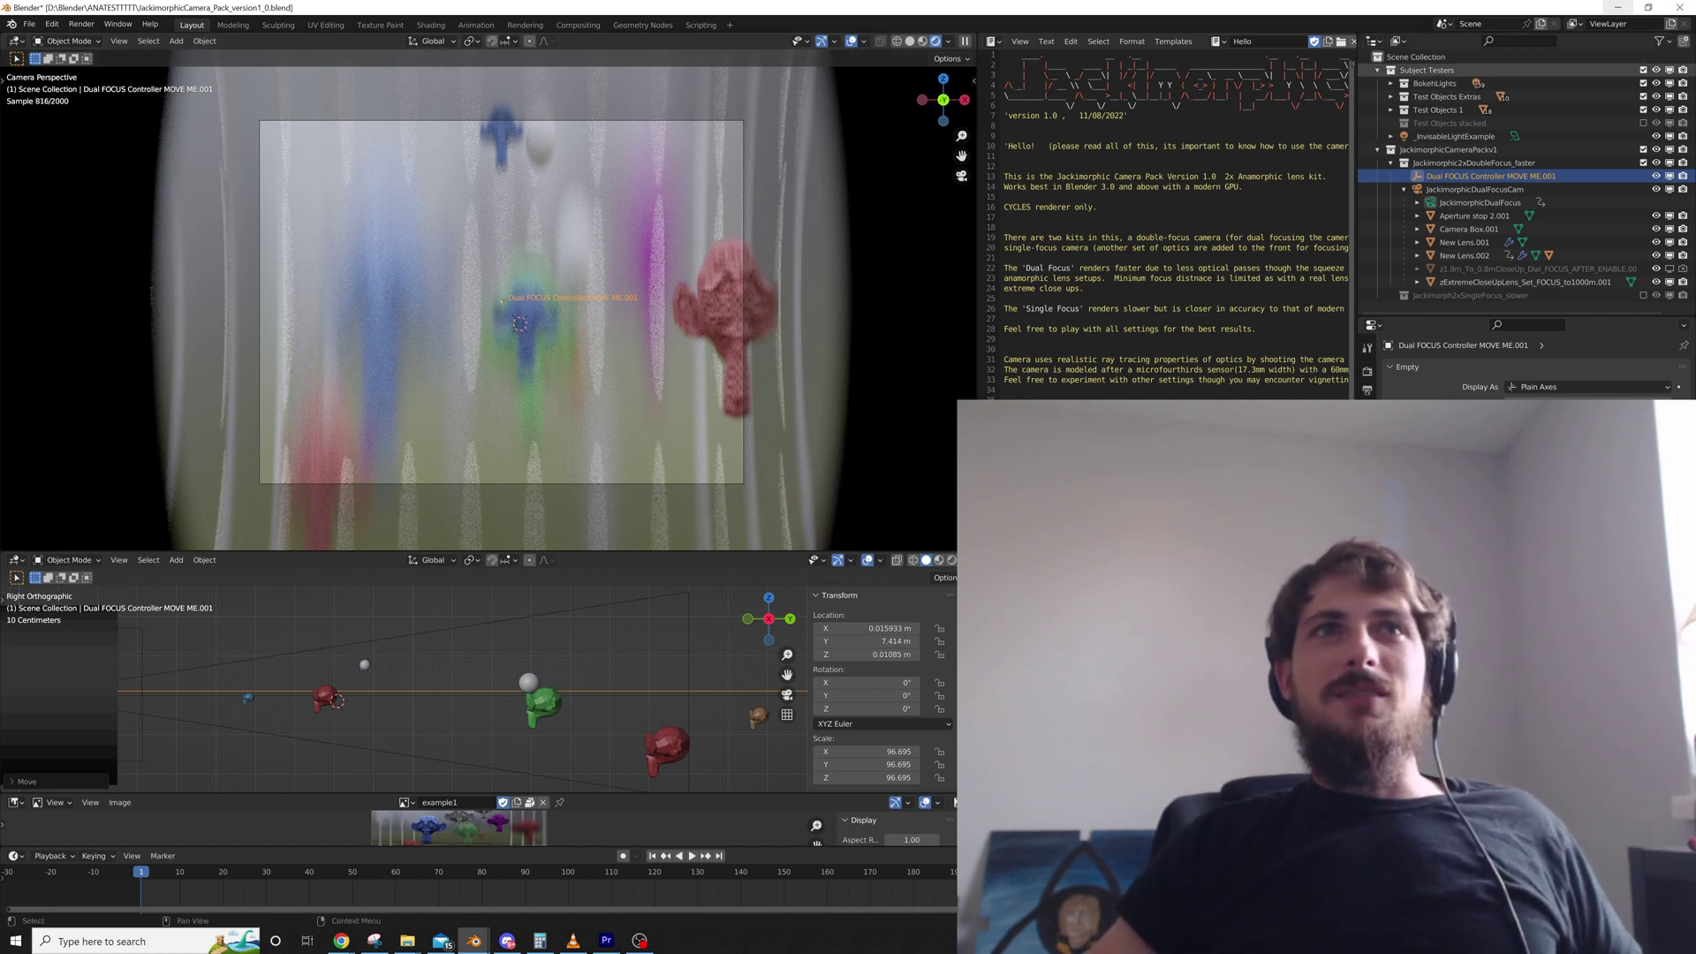
click(910, 41)
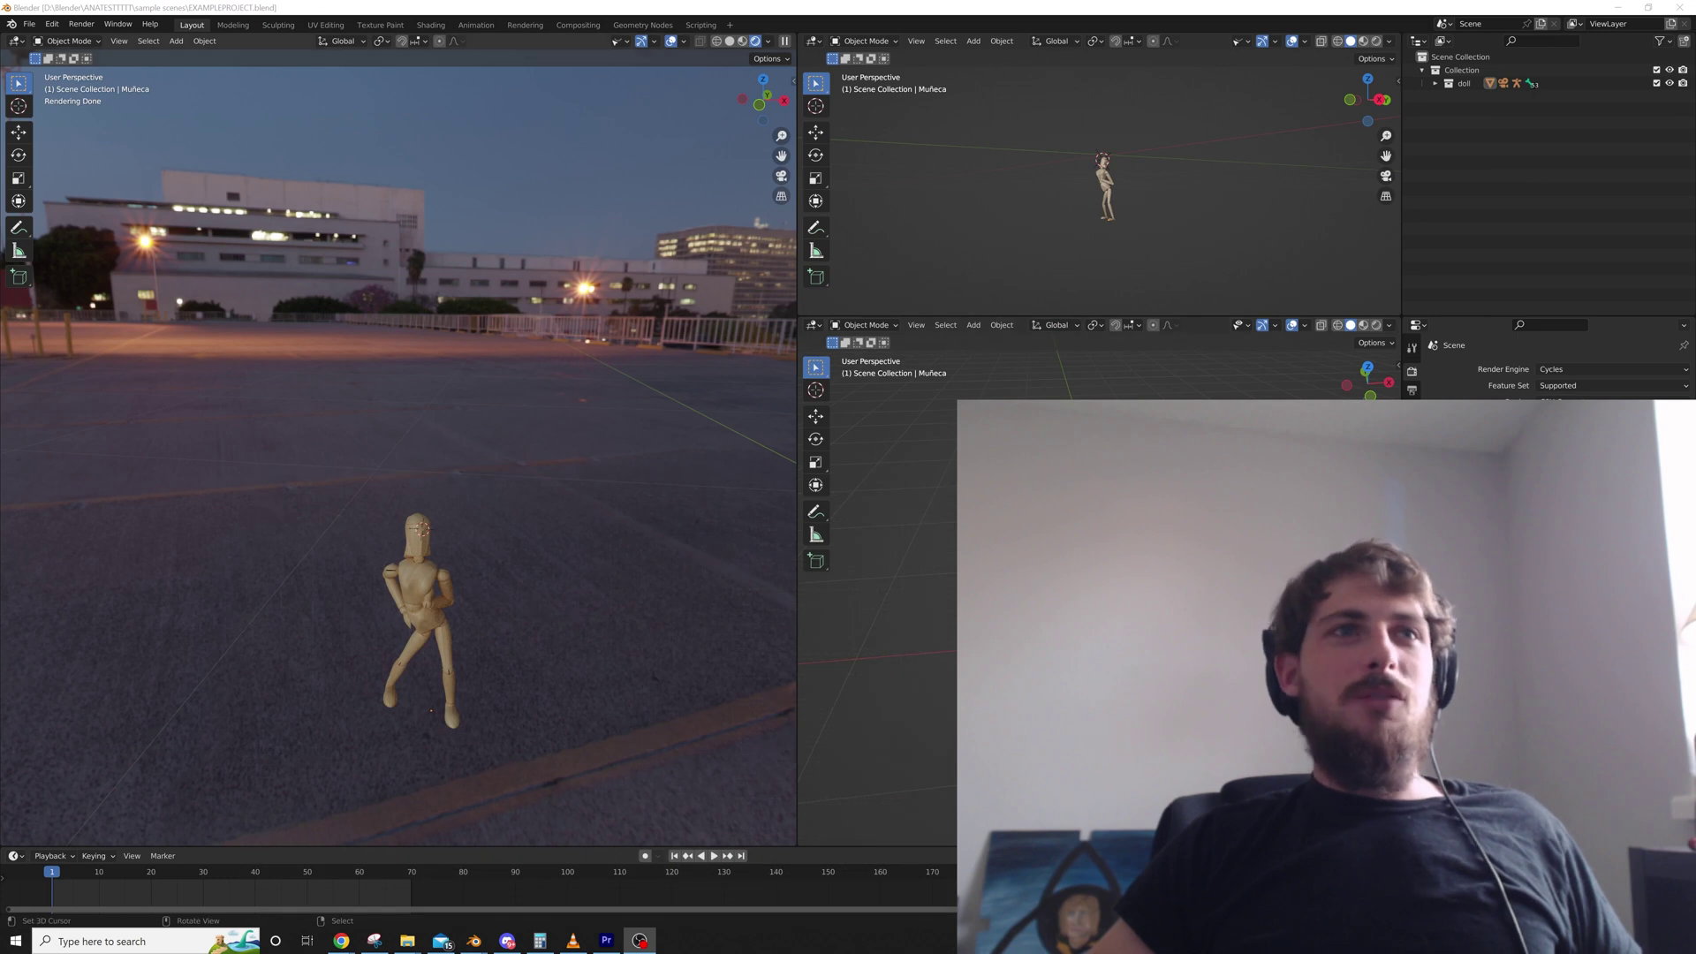
In the EXAMPLEPROJECT.blend scene, preview the doll's animation playback and switch the large viewport to solid shading
scroll(406, 530, down, 8)
middle_drag(406, 530, 485, 481)
scroll(484, 482, up, 3)
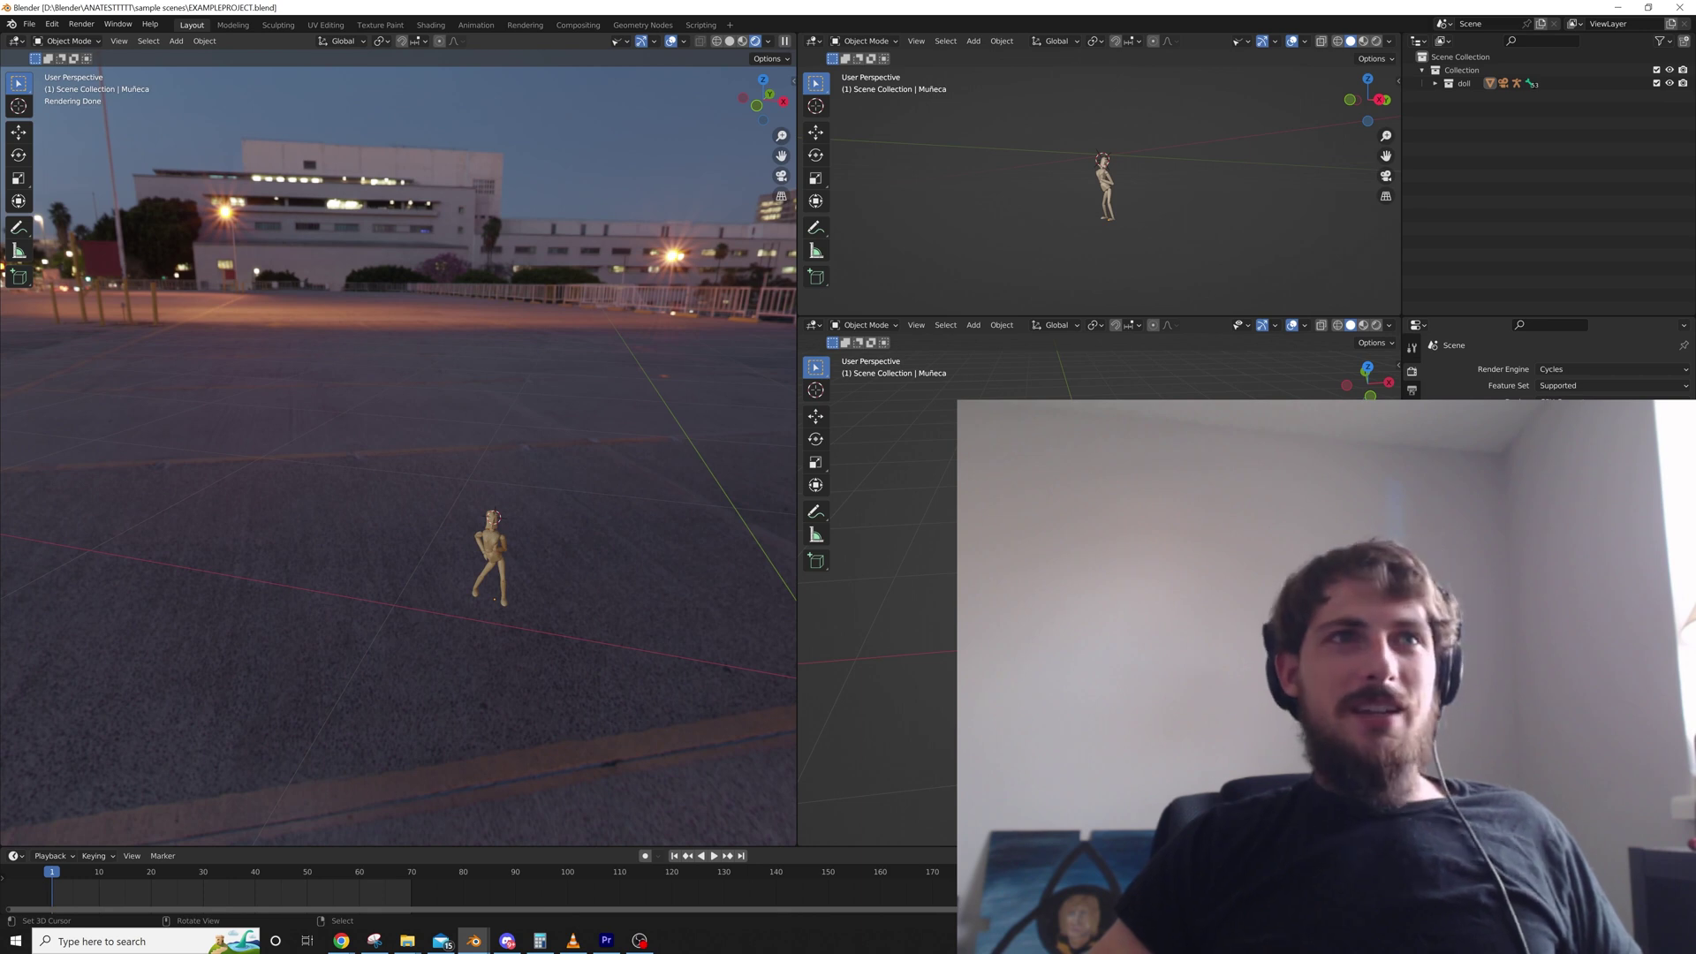
middle_drag(398, 450, 336, 450)
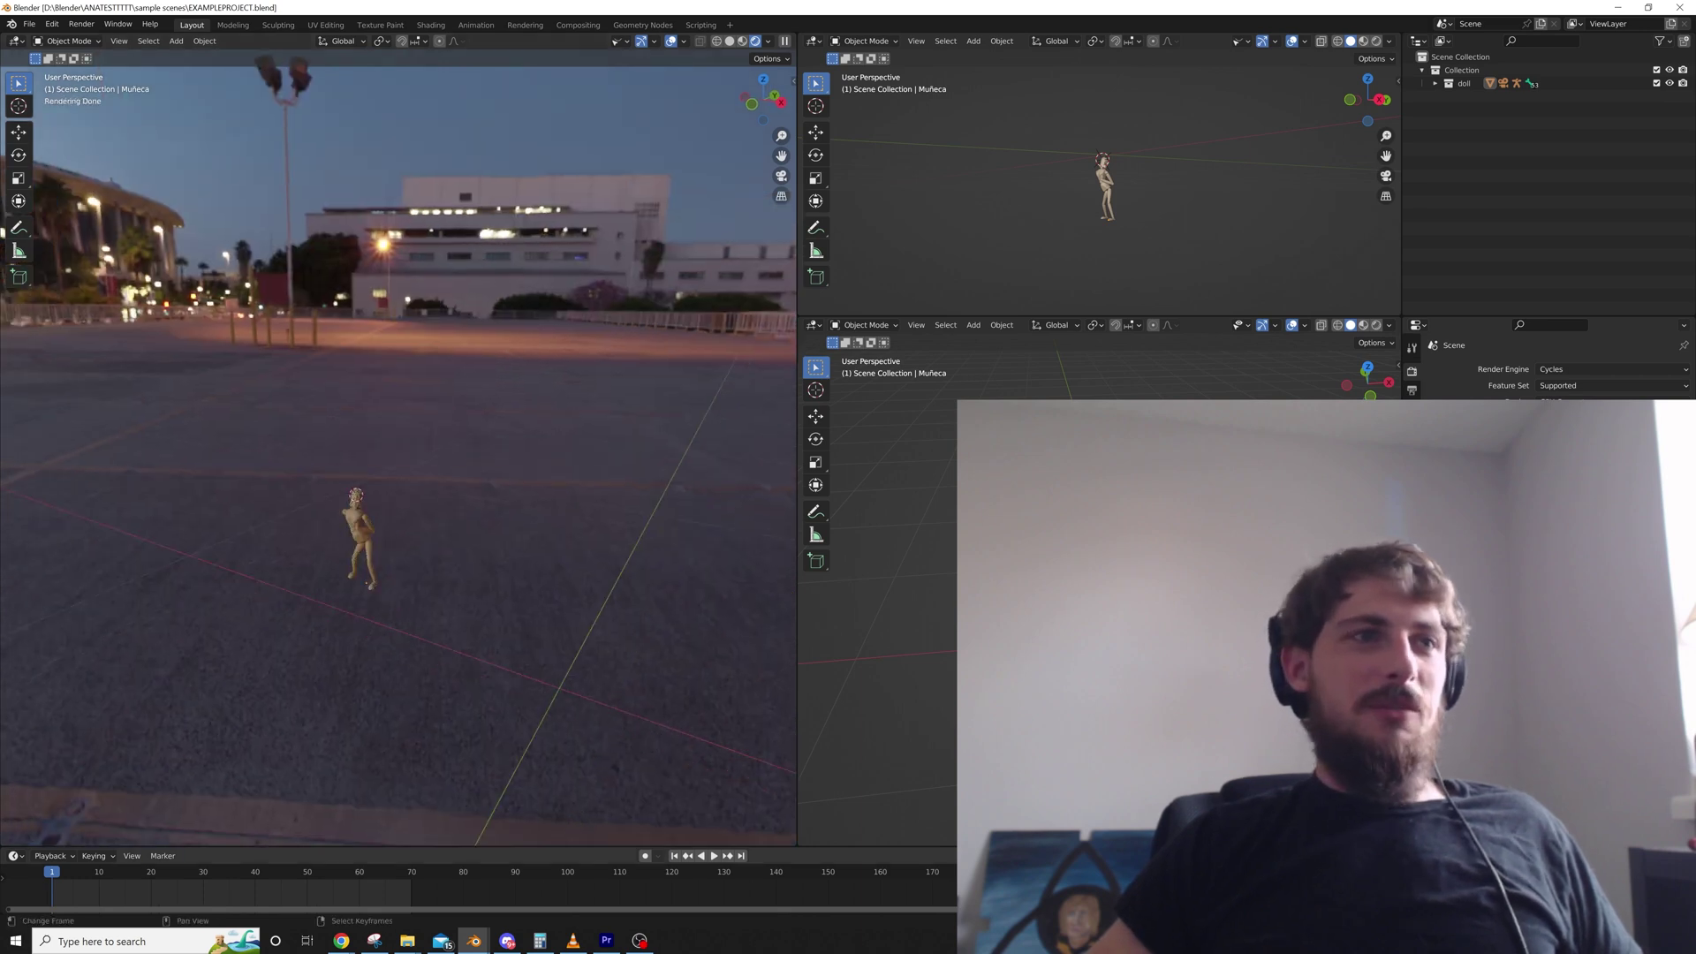
key(space)
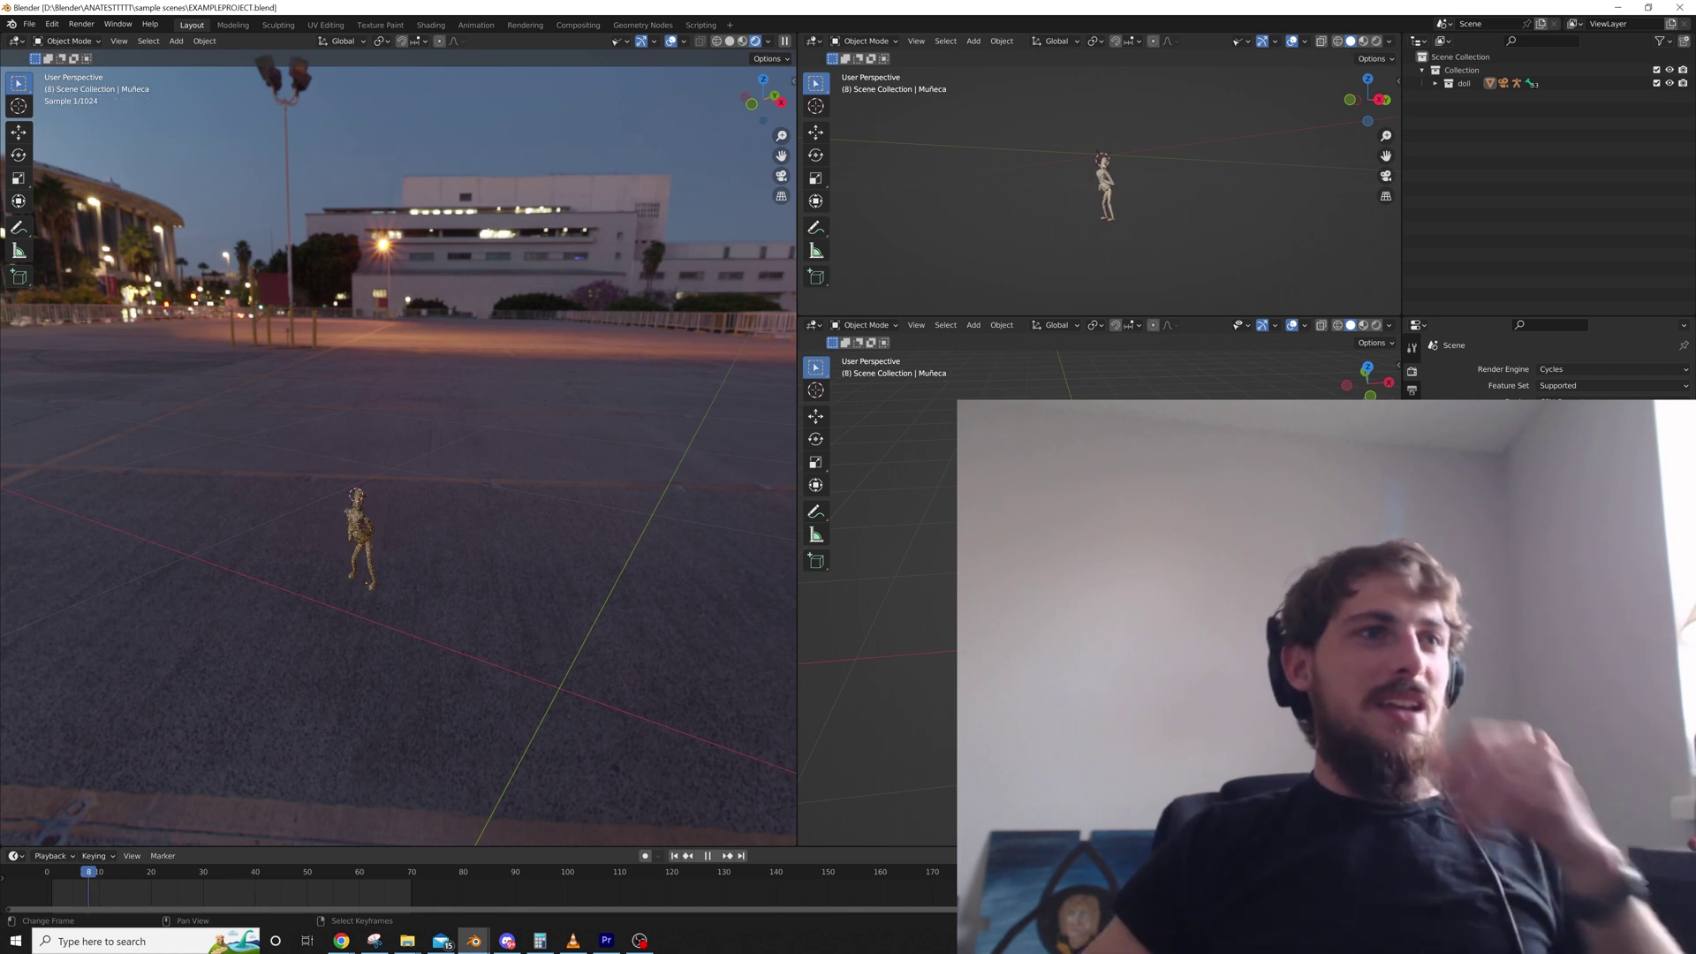
key(z)
key(6)
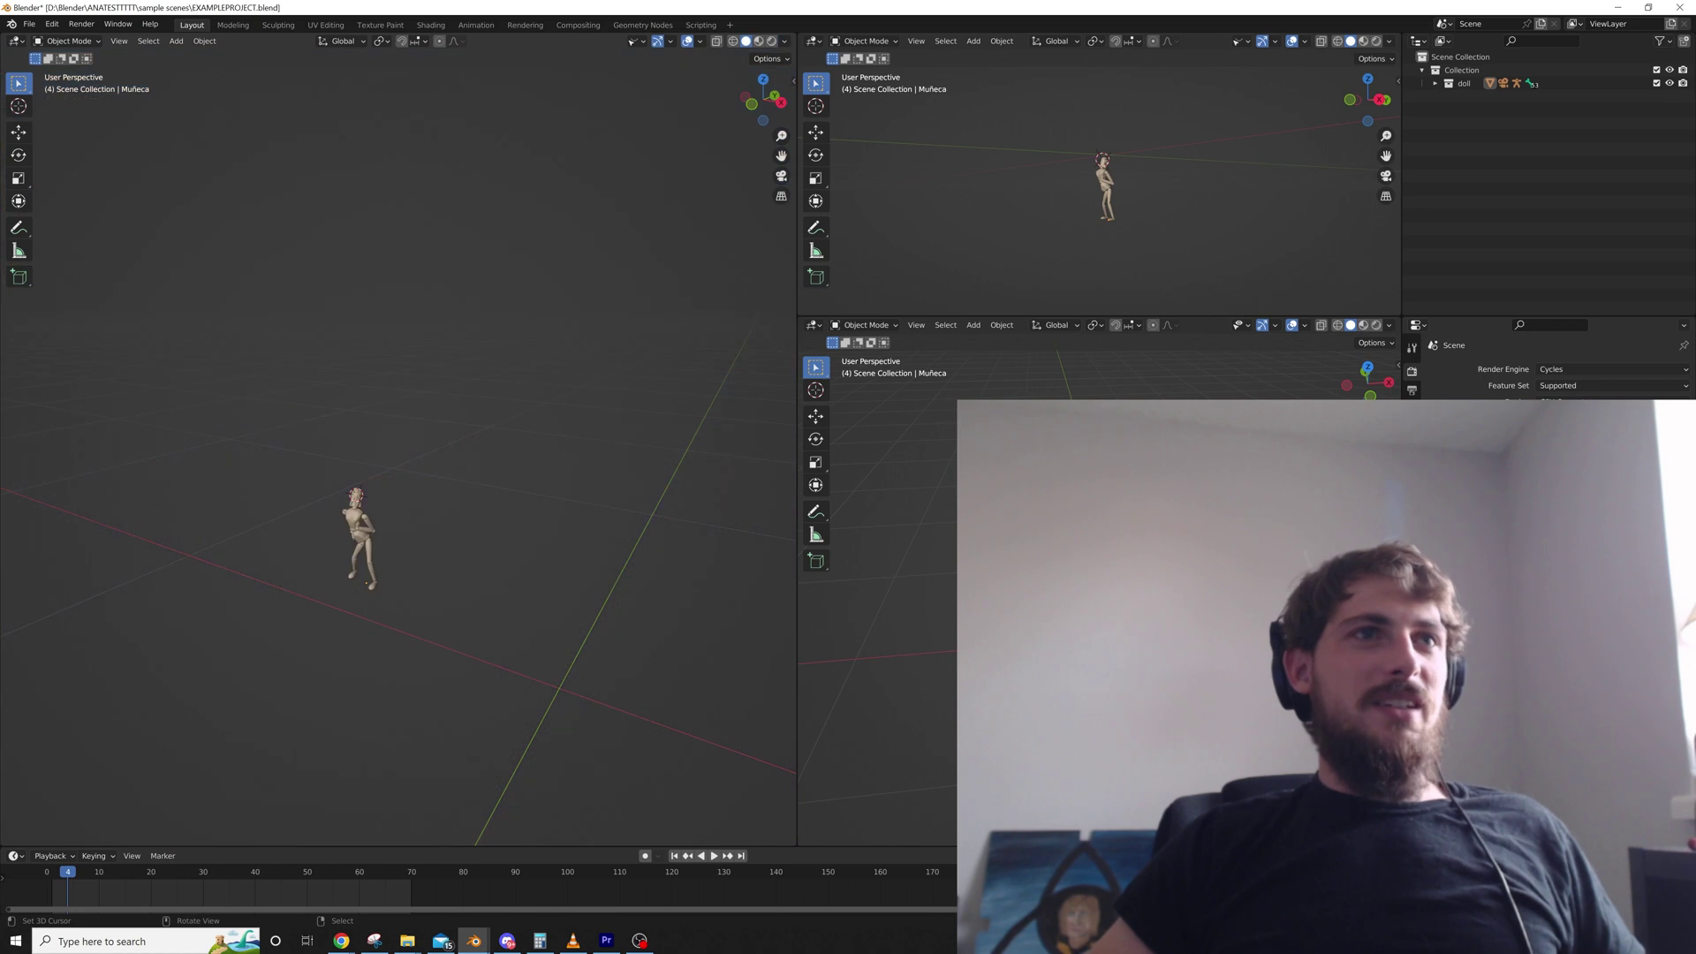
scroll(398, 449, down, 2)
mouse_move(397, 477)
middle_down()
mouse_move(596, 478)
mouse_move(414, 477)
middle_up()
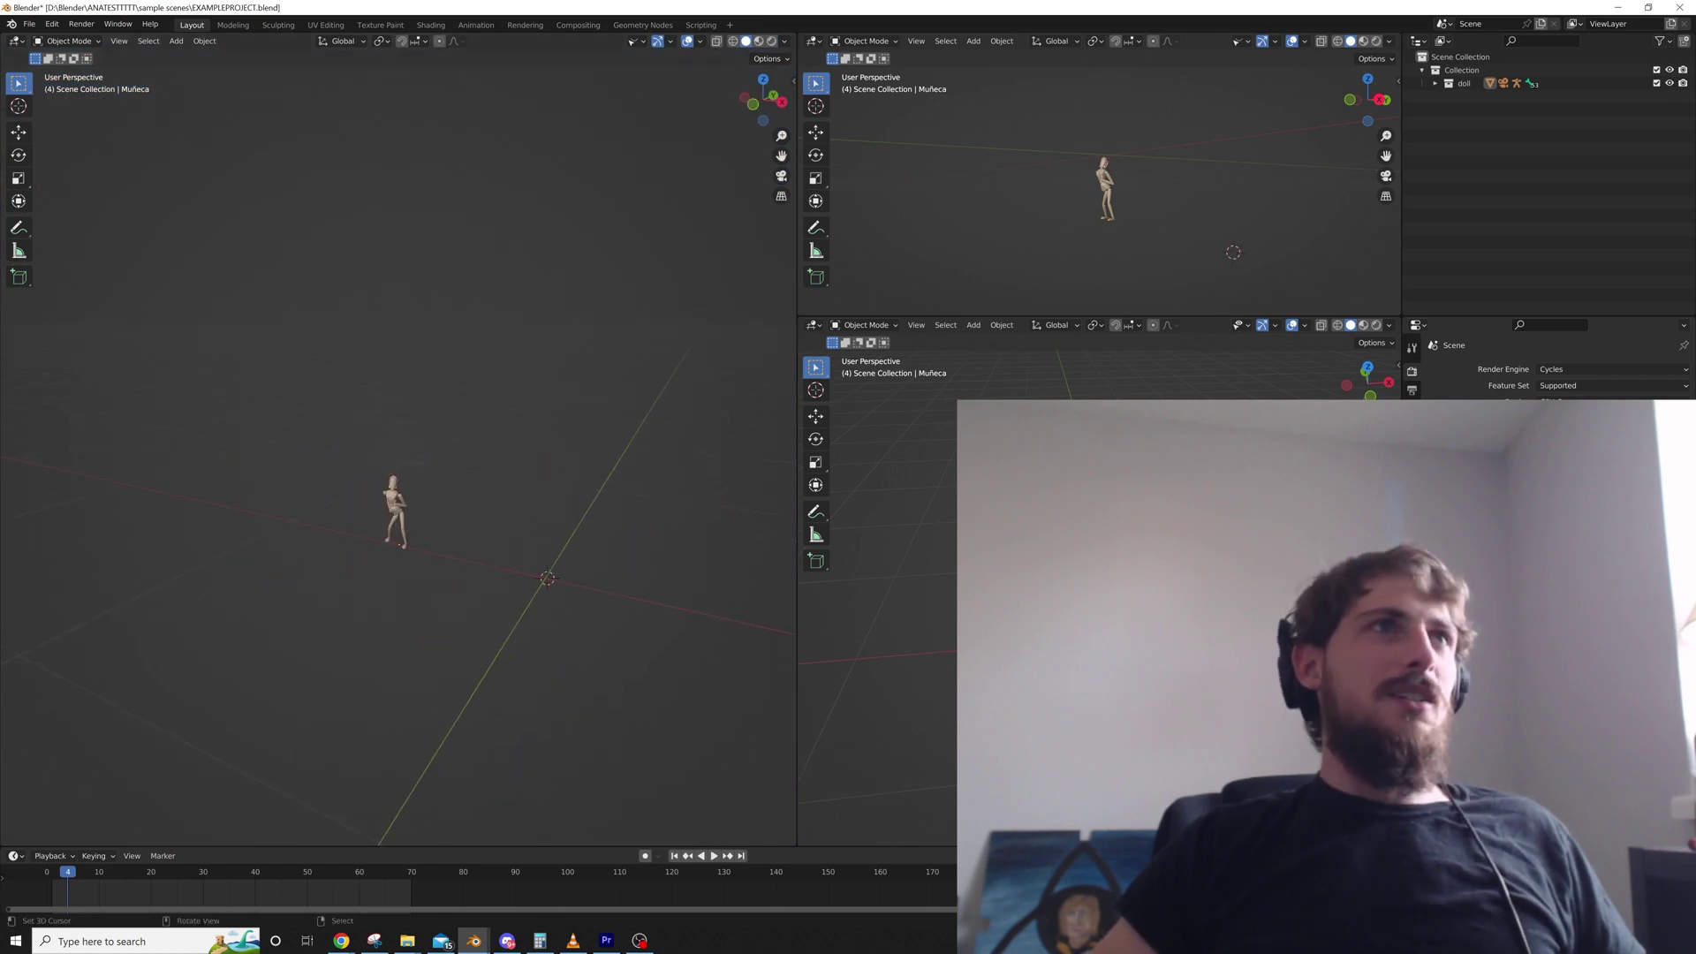
Start appending from another file and open JackimorphicCamera_Pack_version1_0.blend in the ANATESTTTTT folder
click(29, 24)
click(53, 171)
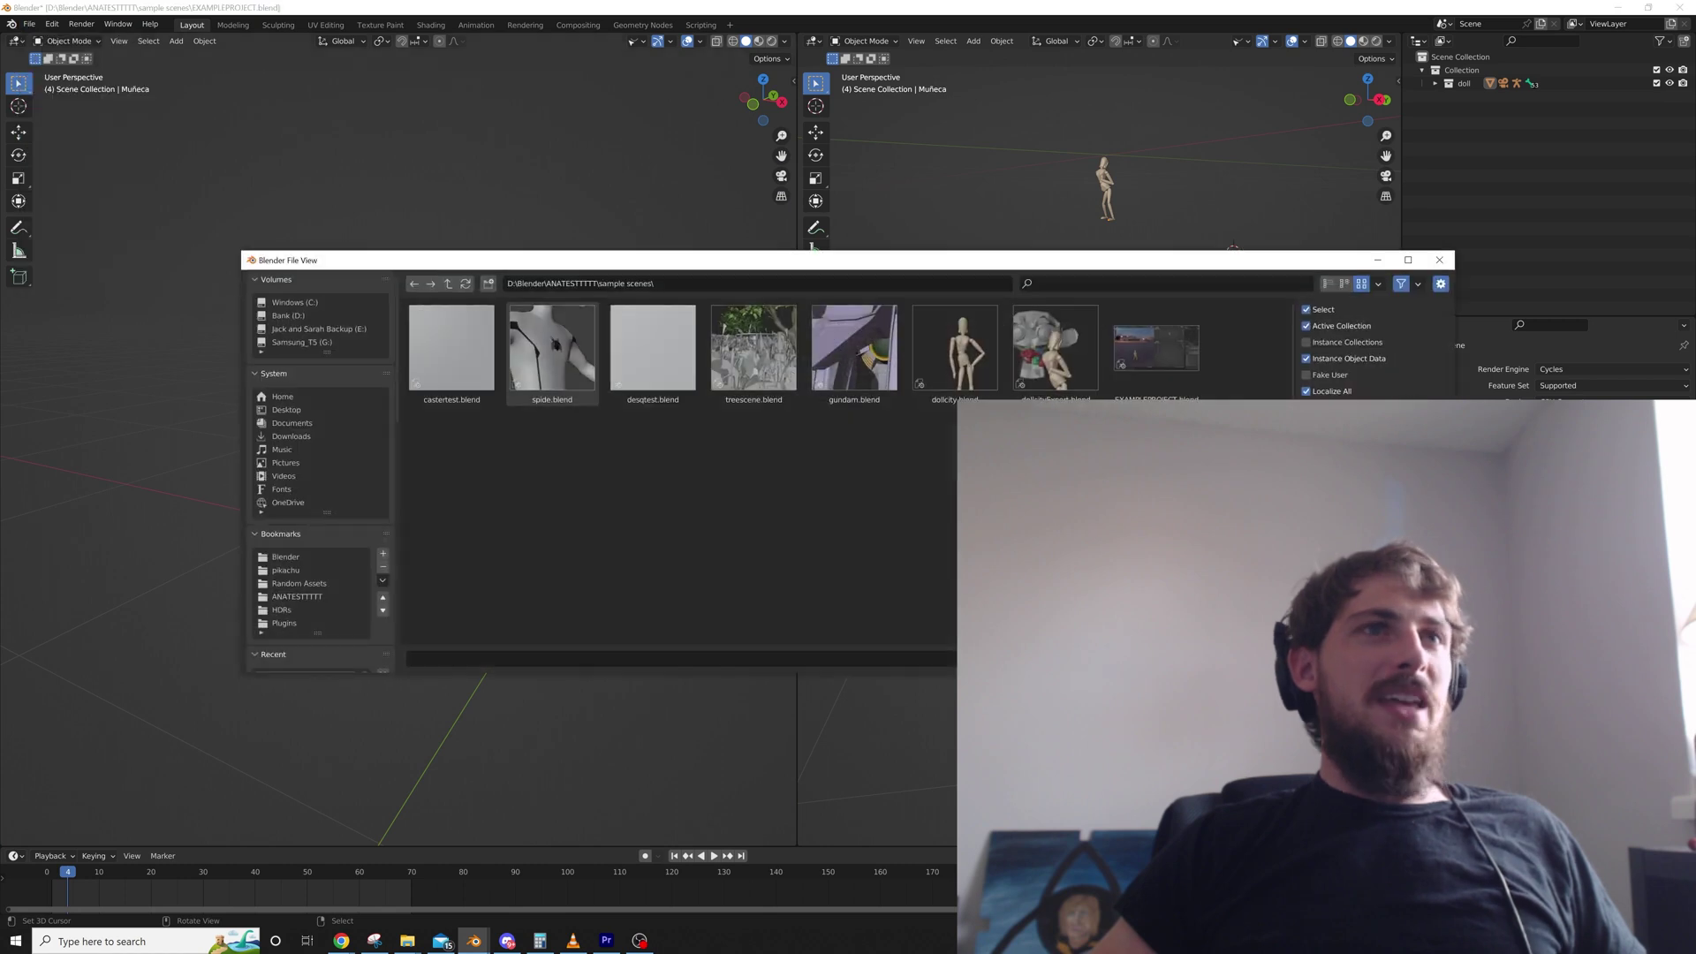
click(282, 490)
click(283, 476)
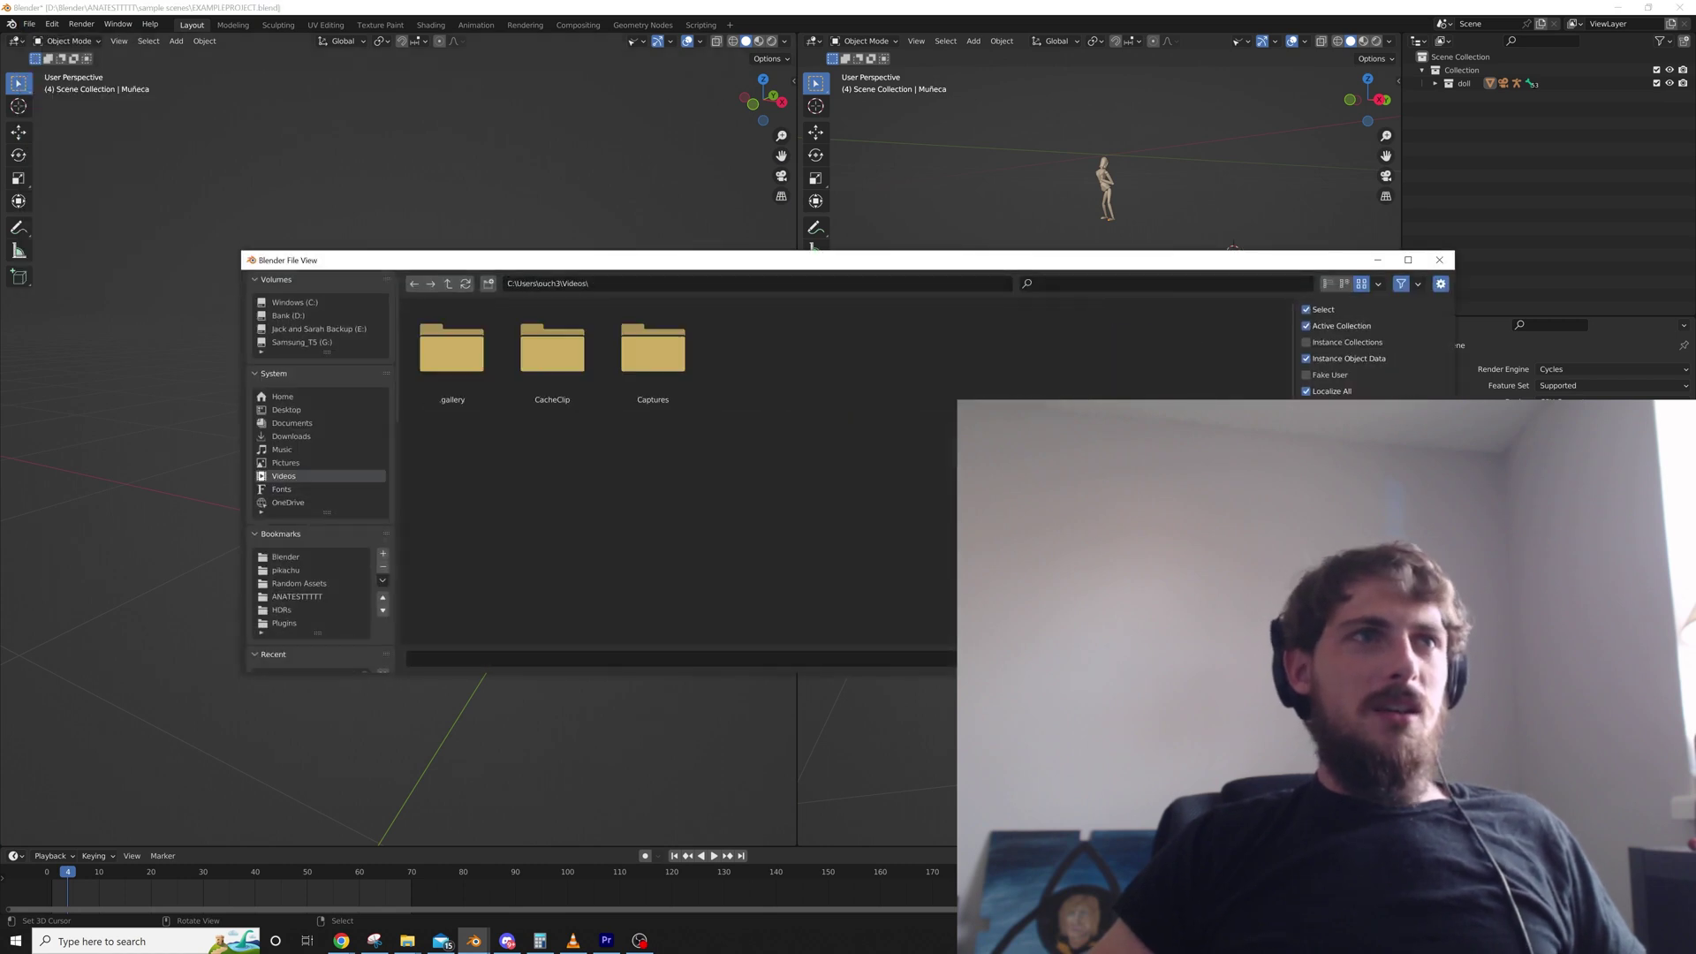
click(291, 436)
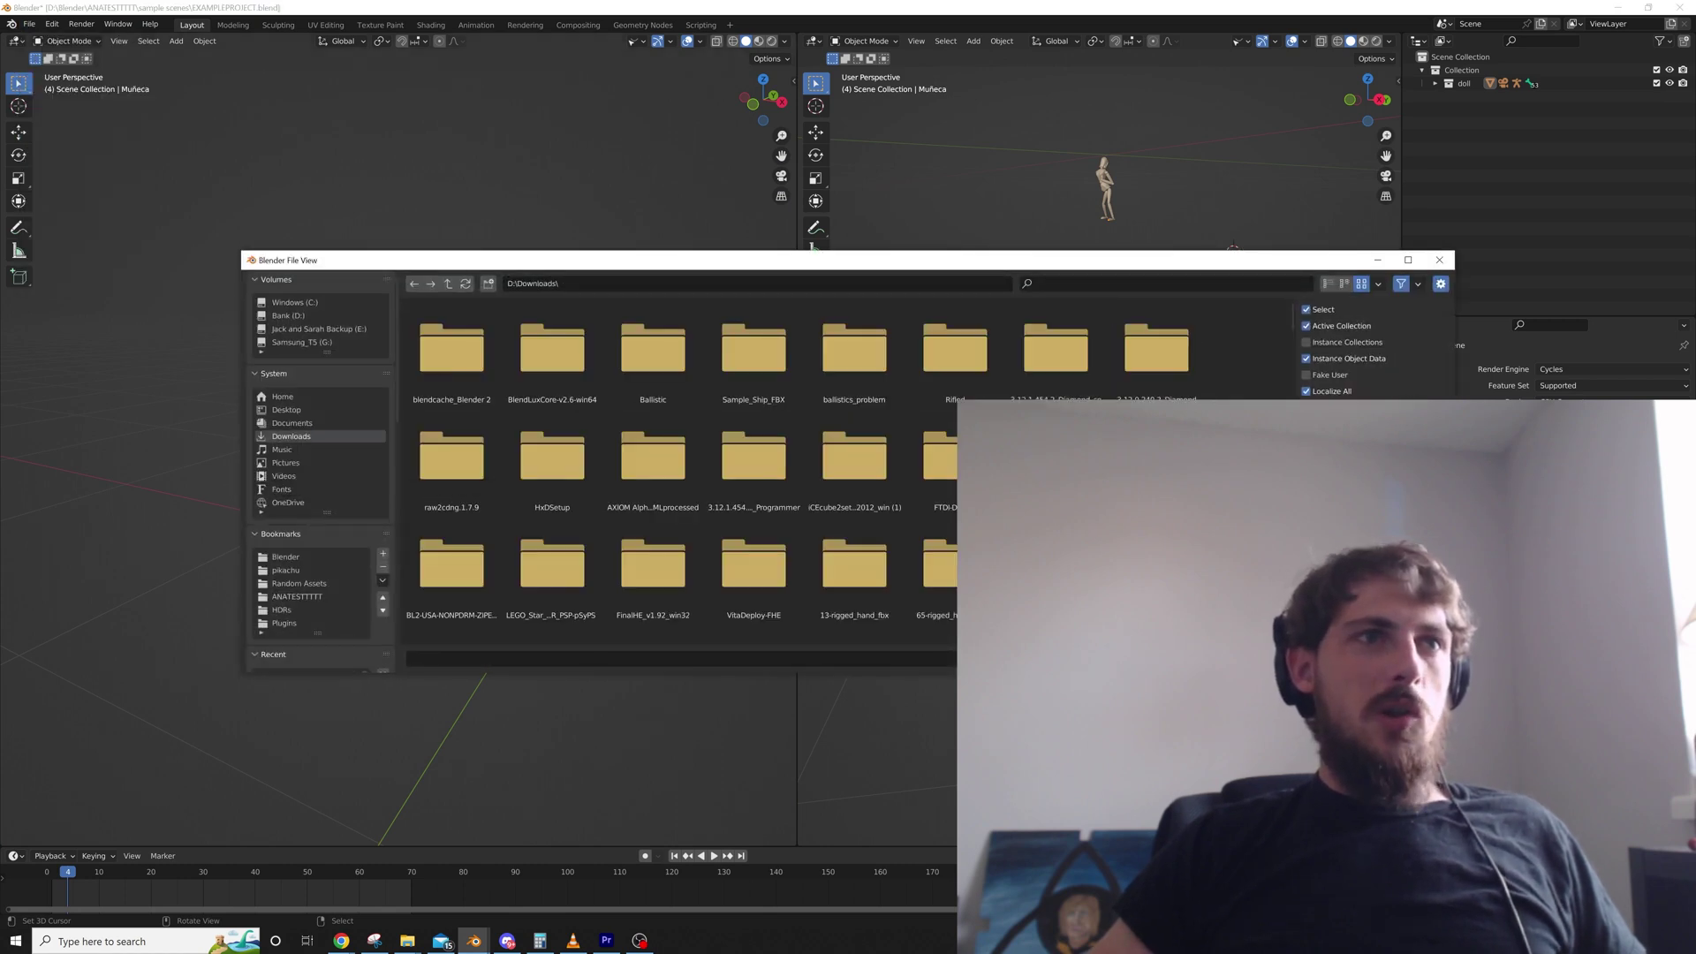
click(297, 597)
double_click(553, 461)
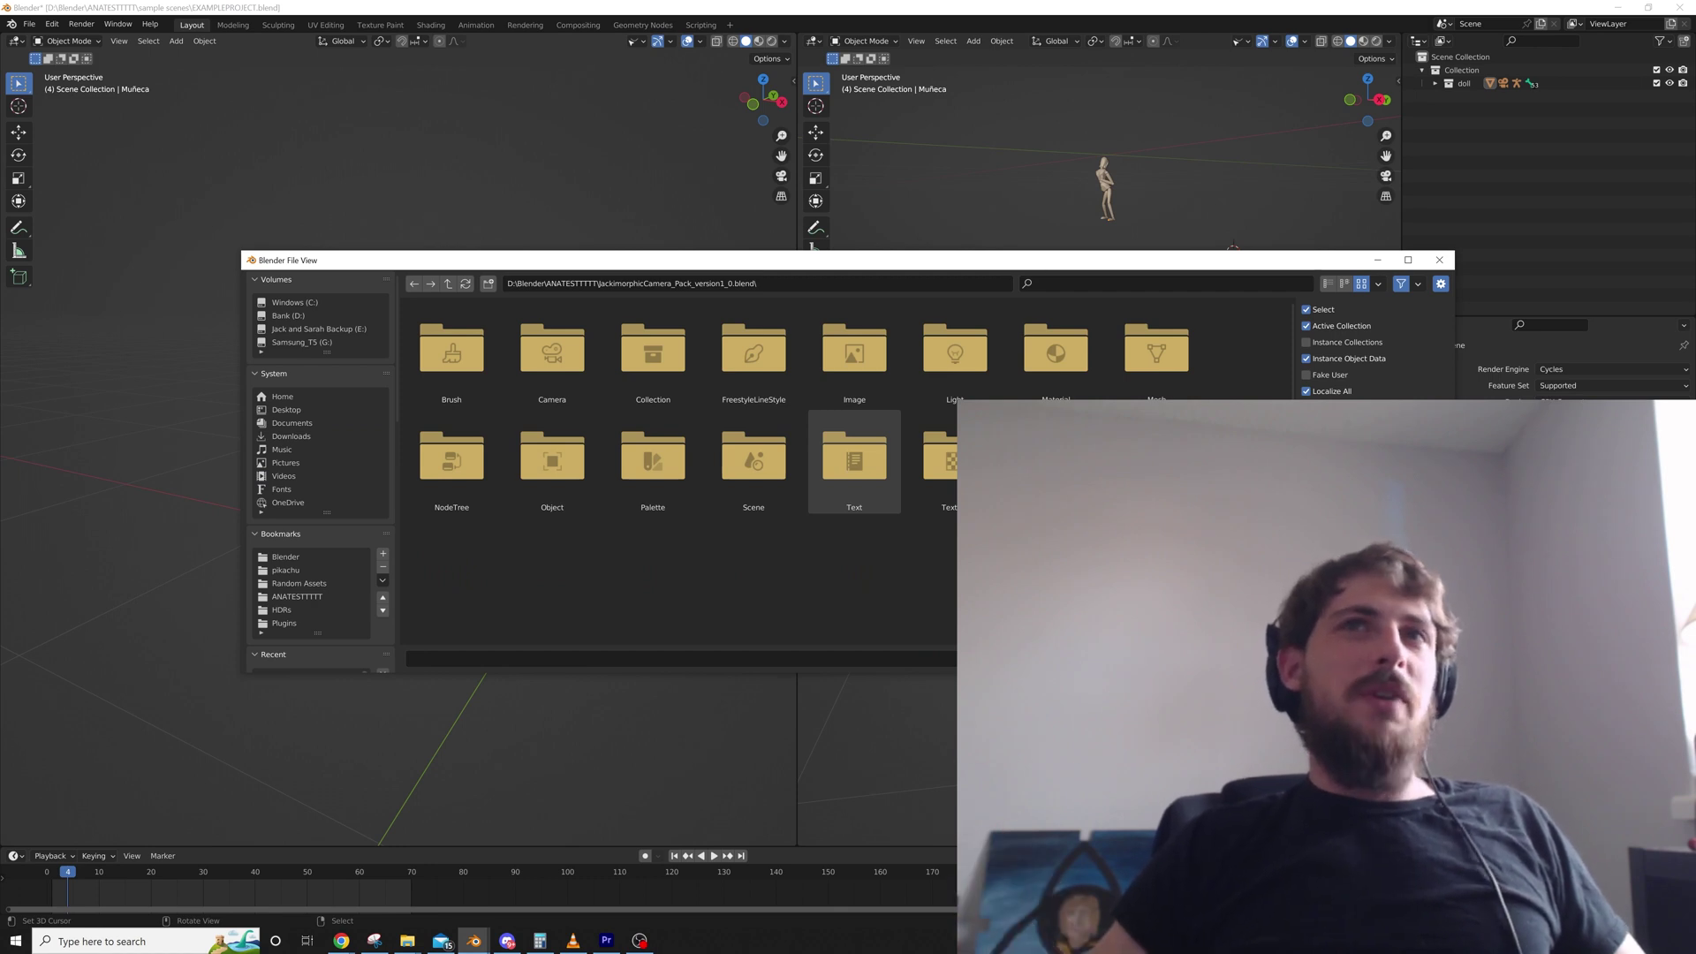
Append the JackimorphicCameraPackv1 collection to the scene and deselect all objects
click(652, 354)
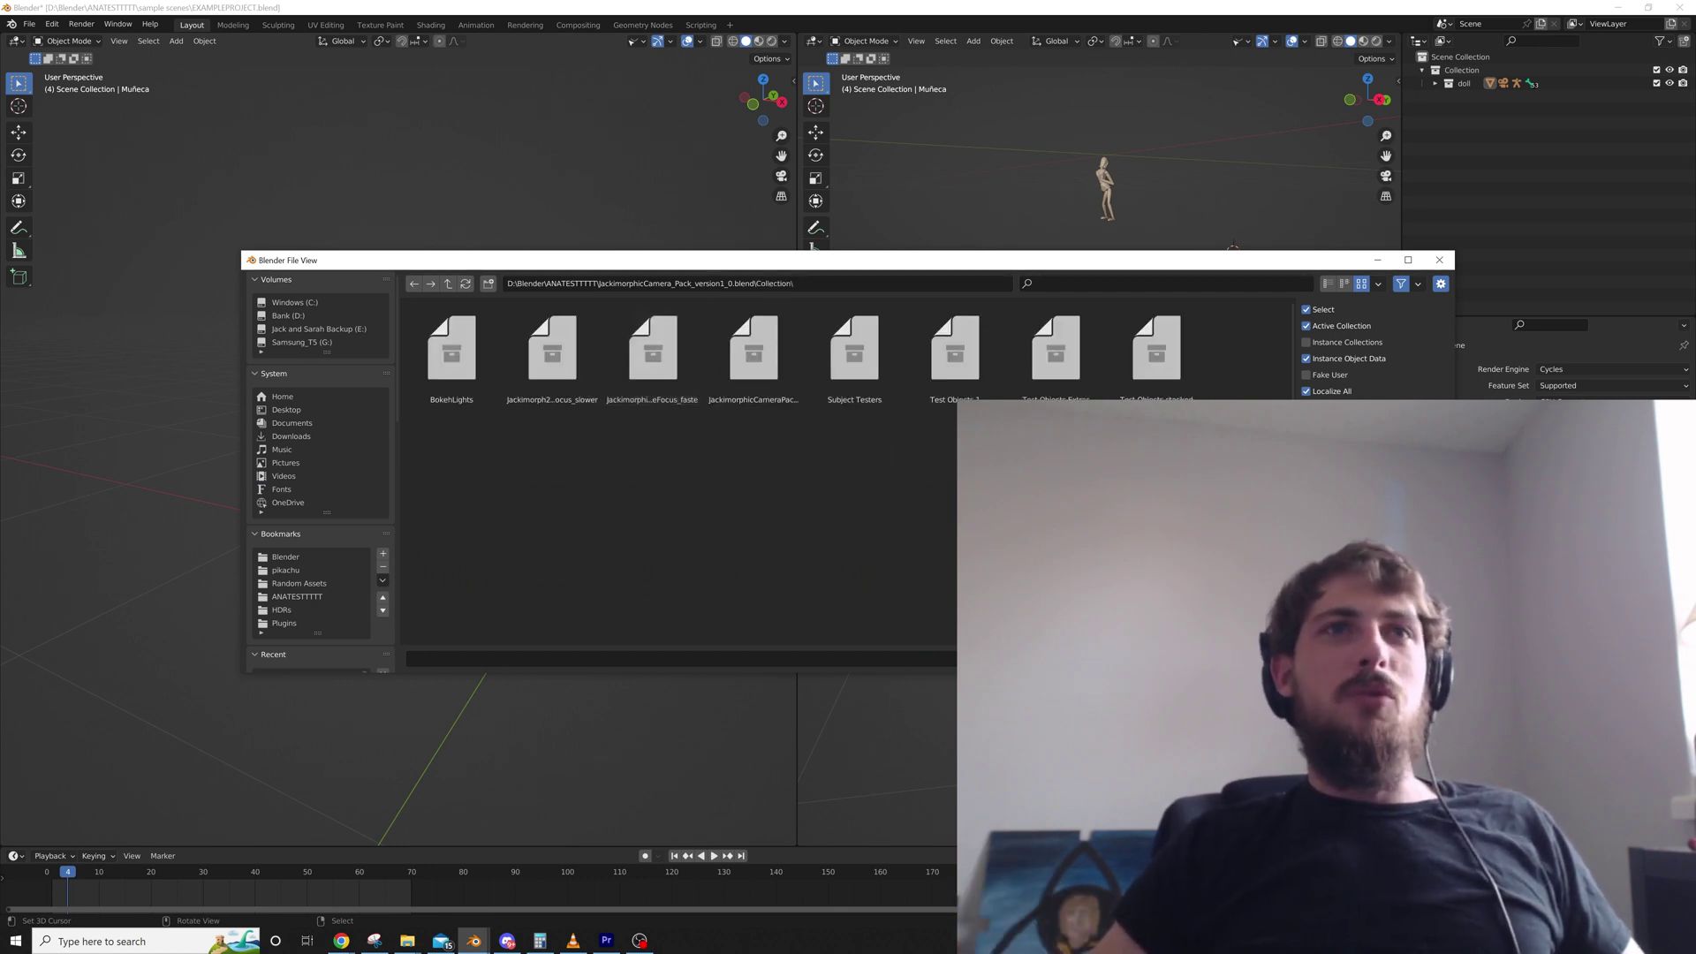
click(754, 353)
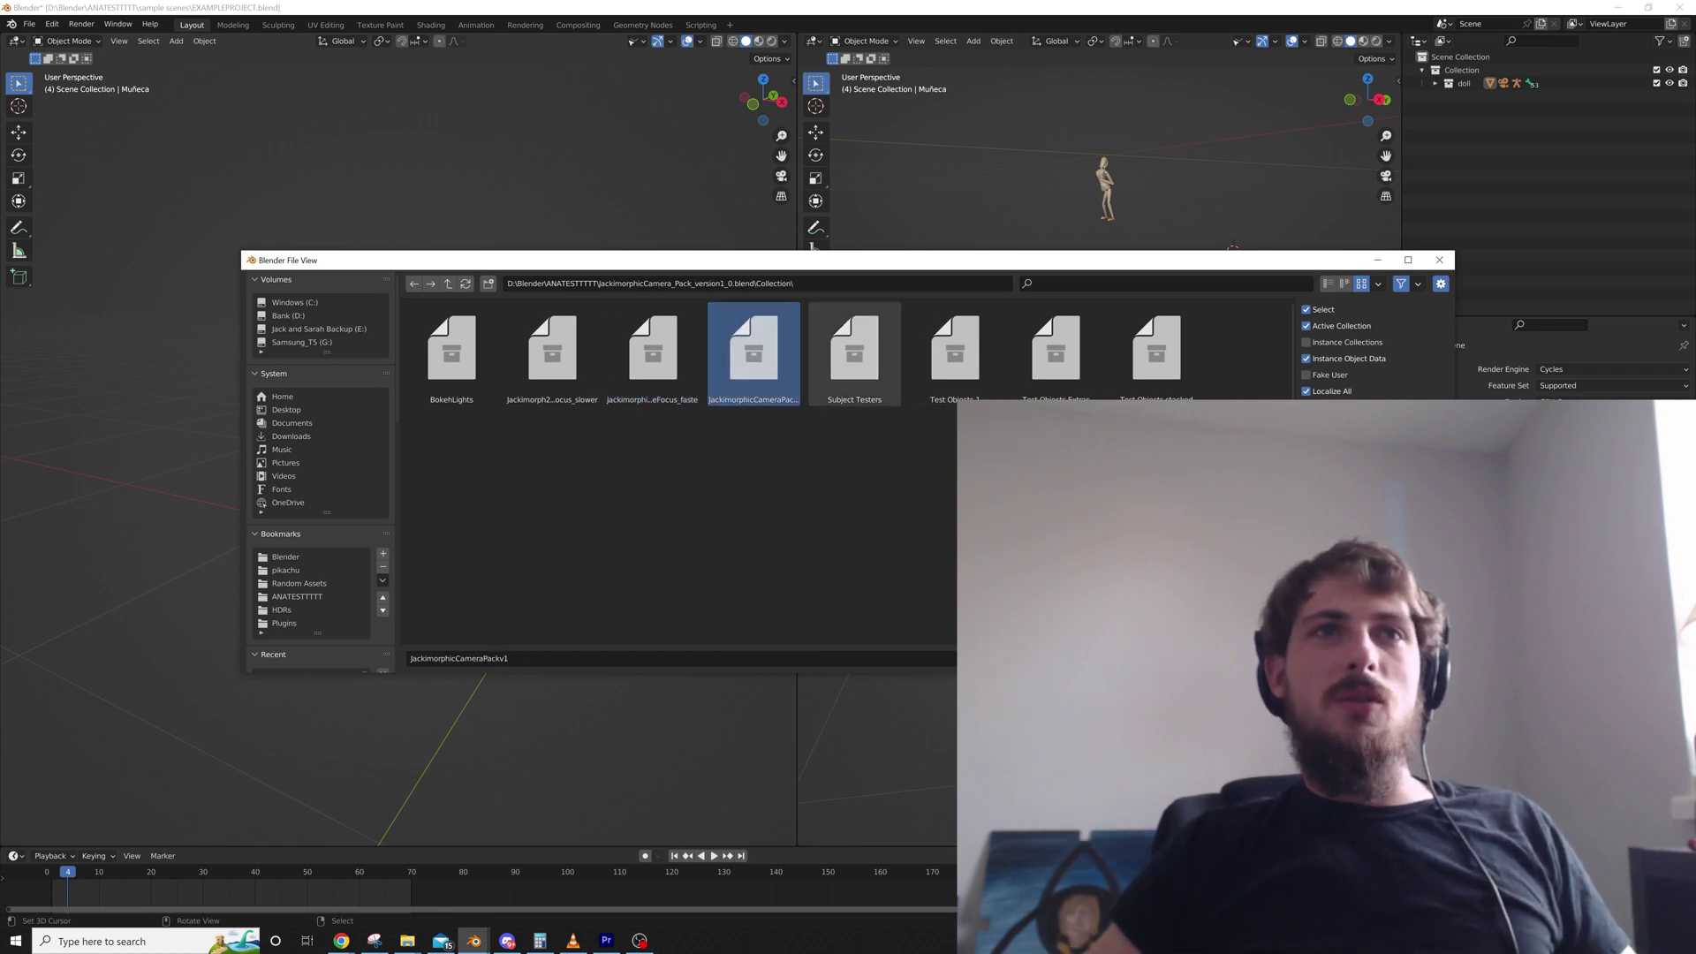
double_click(754, 354)
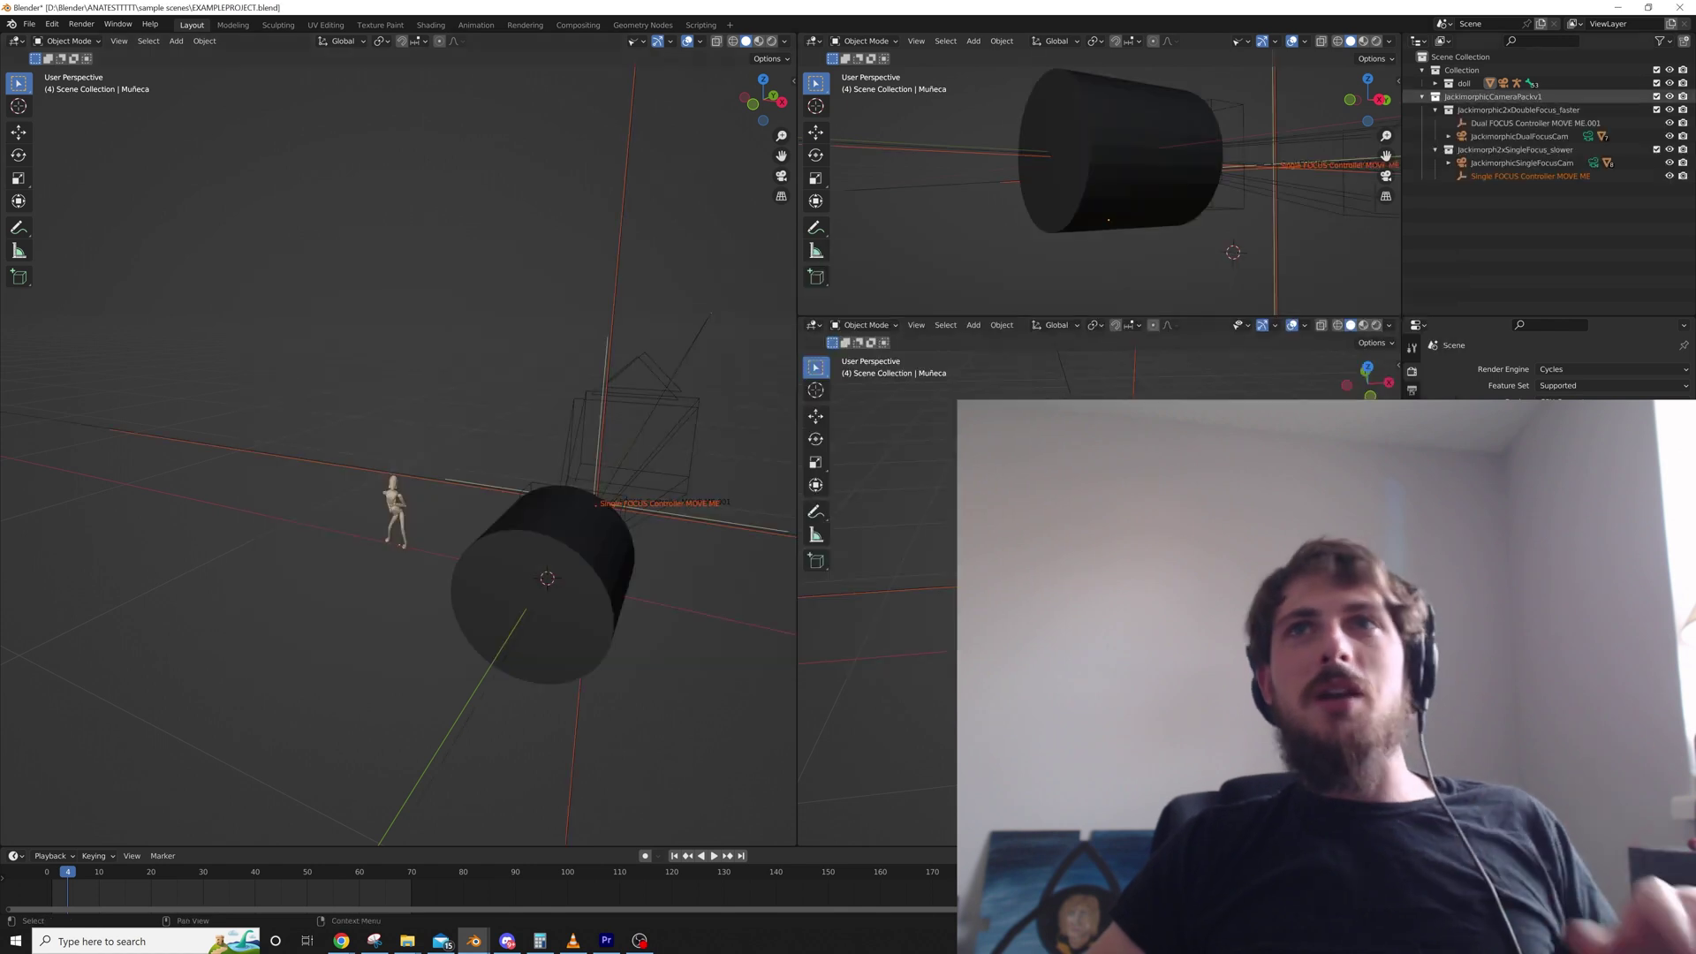
key(a)
key(a)
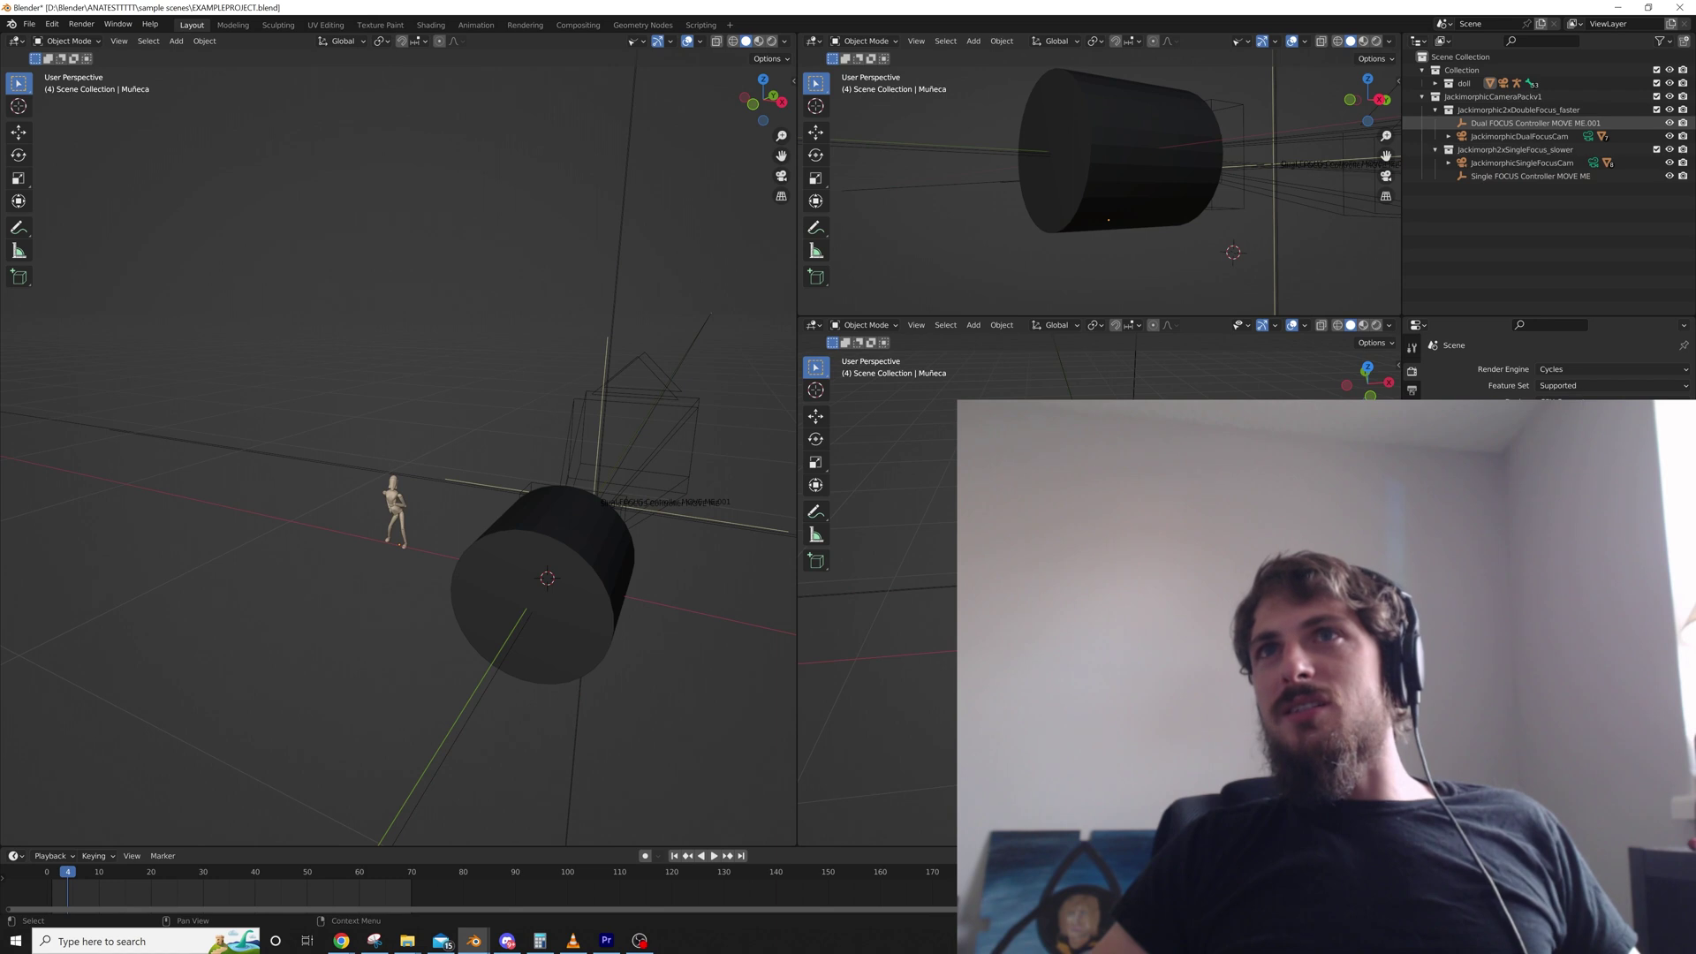
Exclude the double-focus camera collection from the view layer and set JackimorphicSingleFocusCam as the scene camera
click(1656, 109)
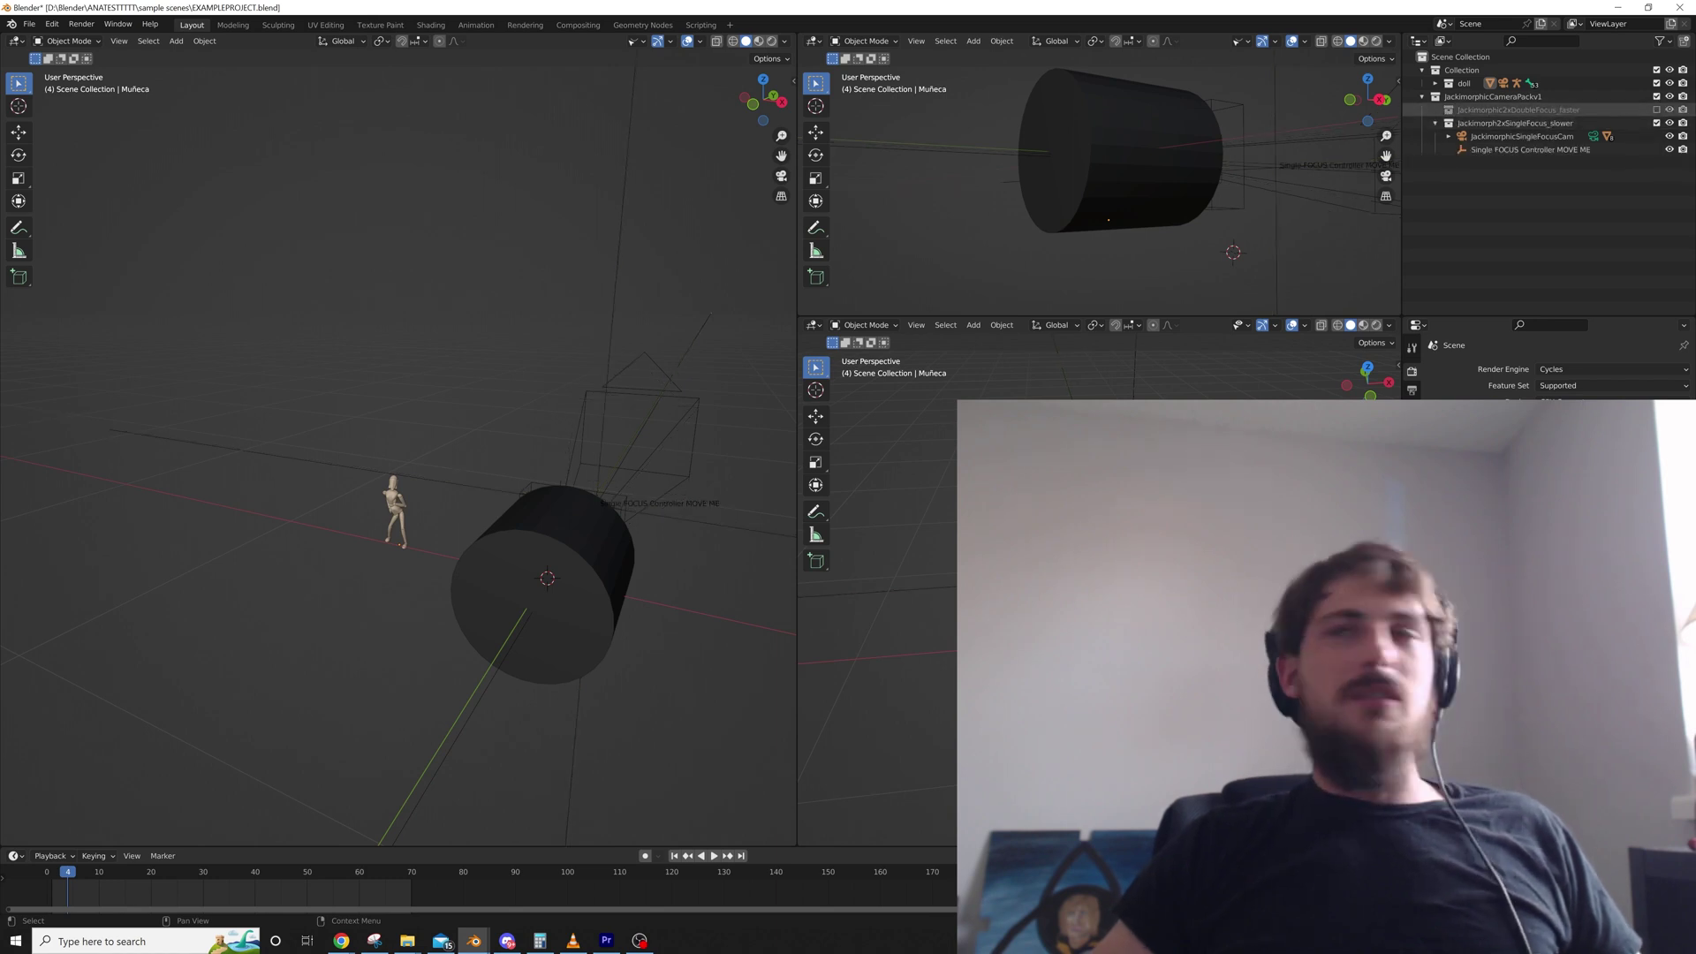
click(1412, 409)
click(1412, 428)
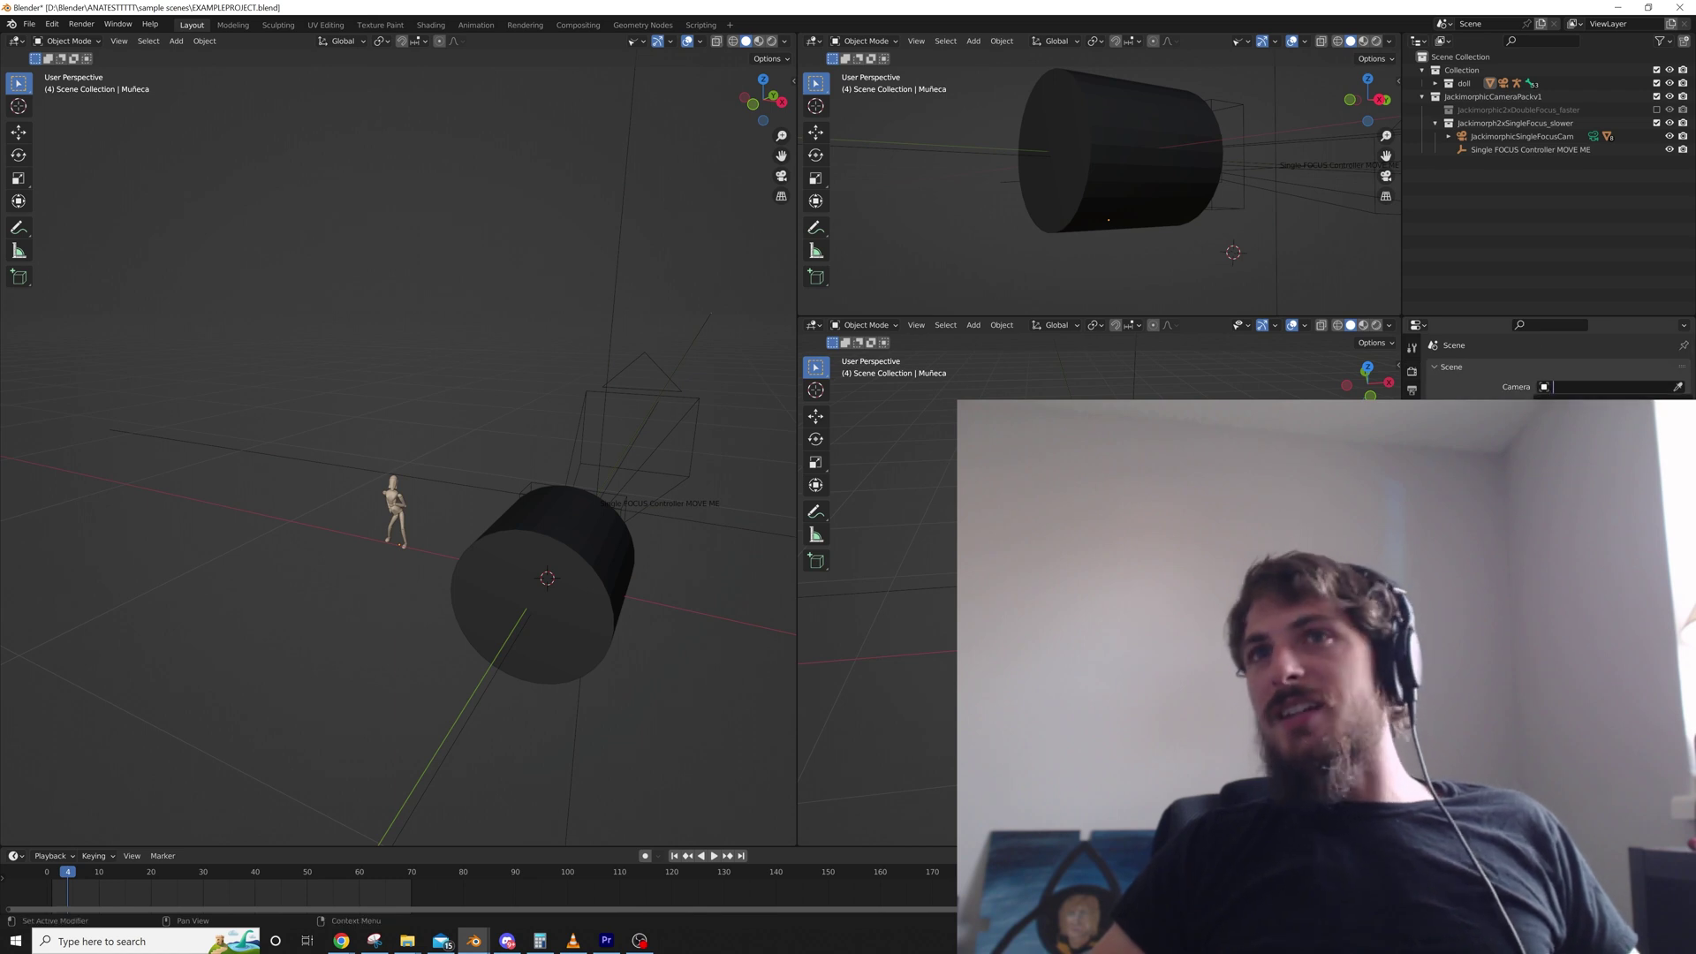
click(1604, 426)
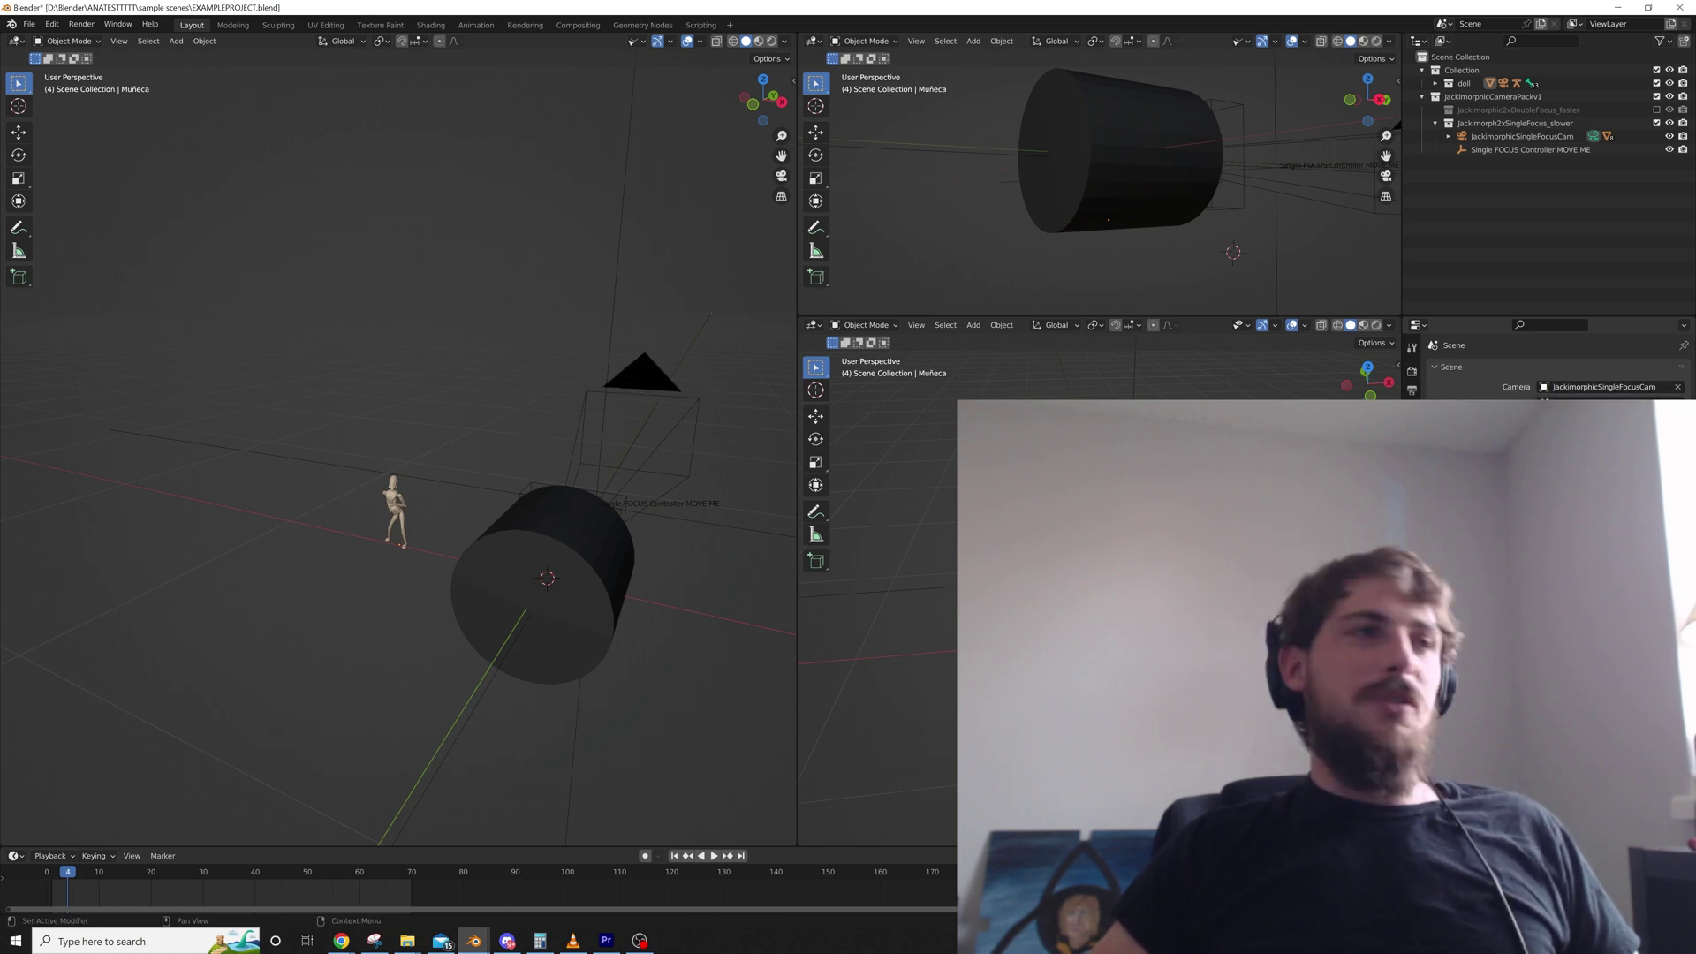
Select the single focus controller and move it onto the doll in top view
middle_drag(649, 503, 590, 534)
right_click(519, 535)
right_click(400, 566)
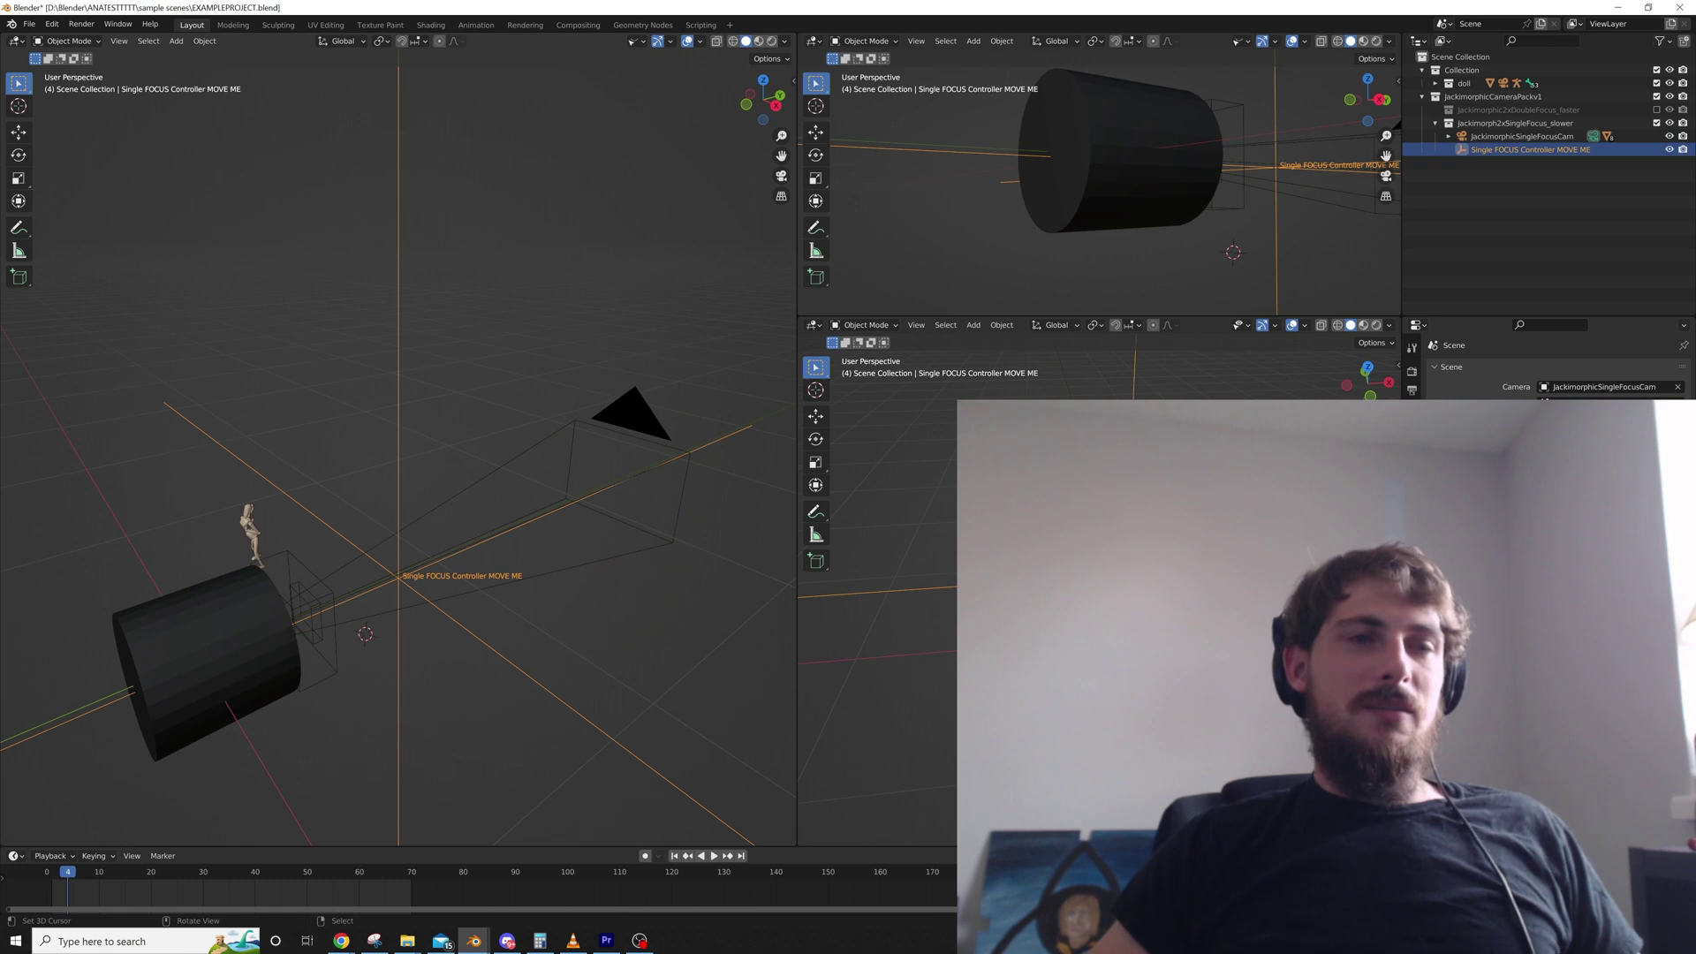
key(KP_7)
shift+middle_drag(504, 644, 485, 591)
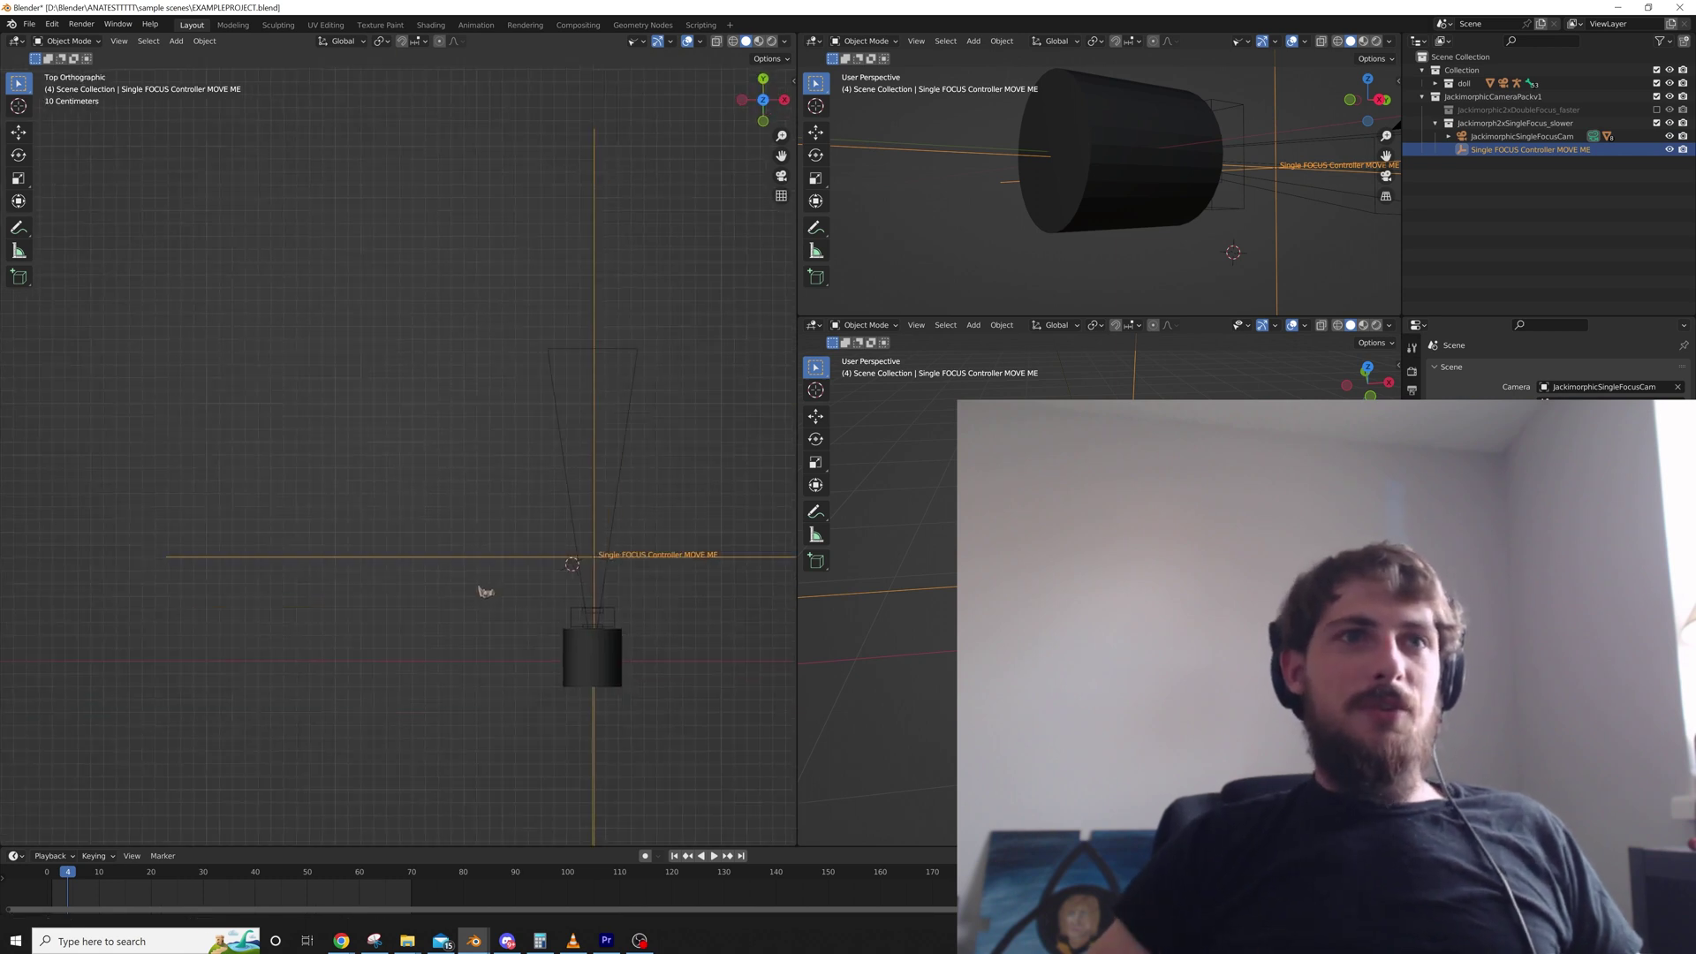
key(g)
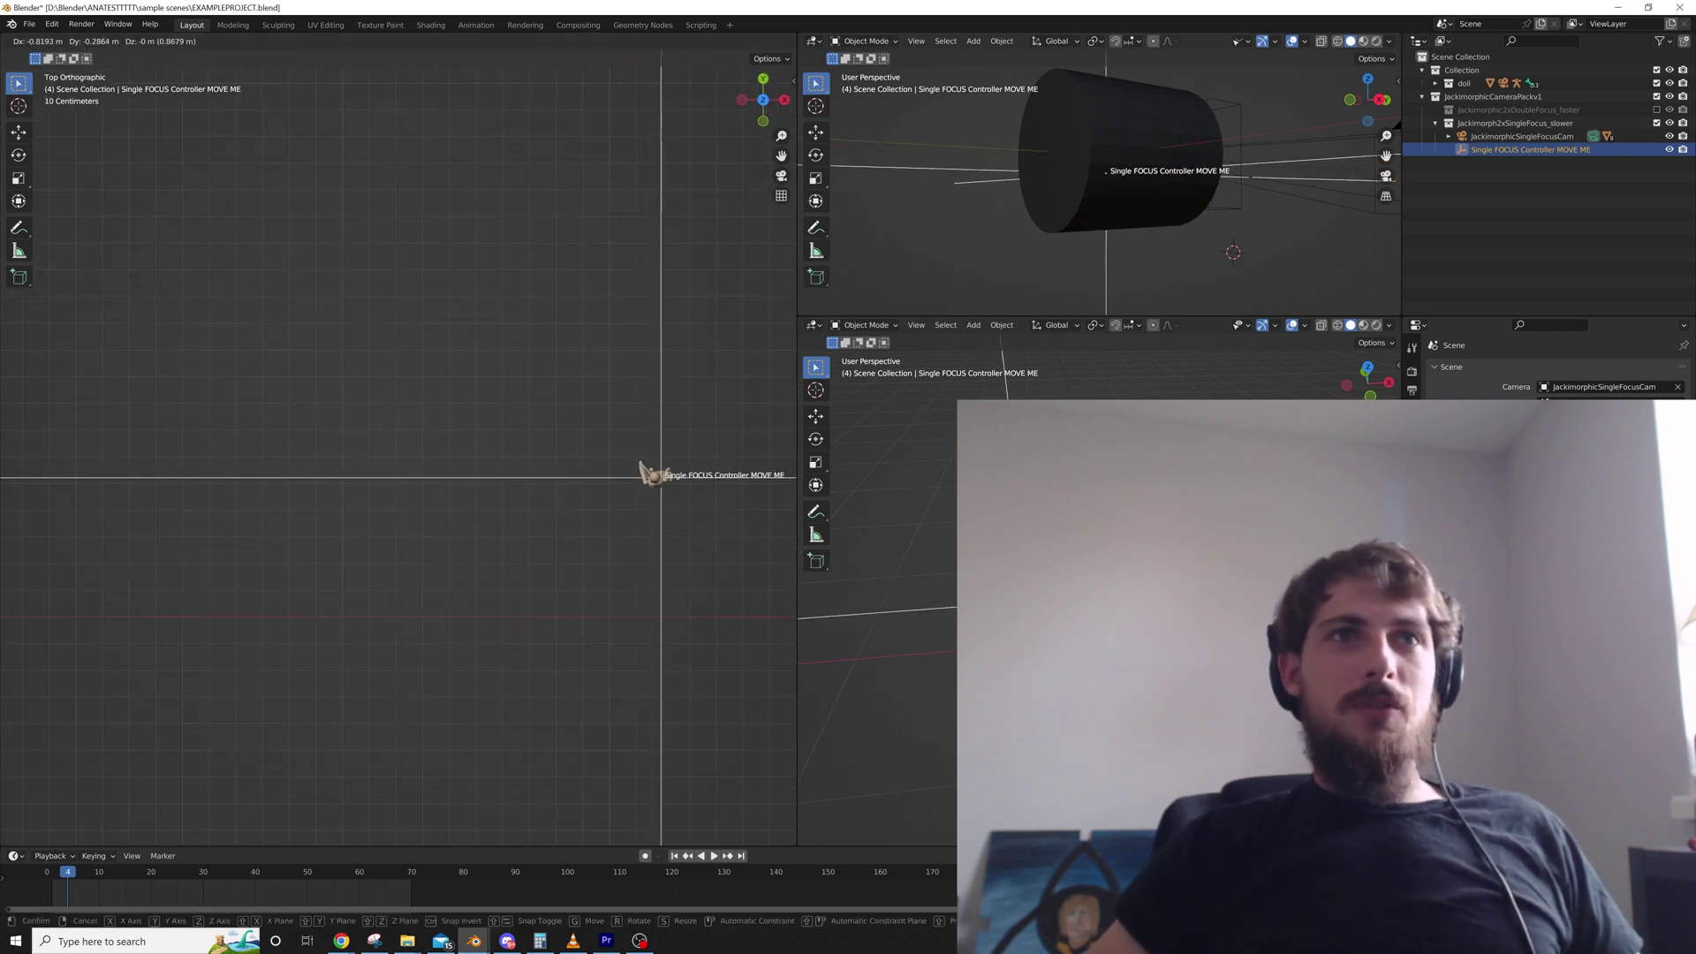
click(260, 667)
Raise the single focus controller along Z to the height of the doll's head
middle_drag(261, 667, 166, 517)
scroll(114, 491, down, 12)
key(g)
key(z)
click(165, 503)
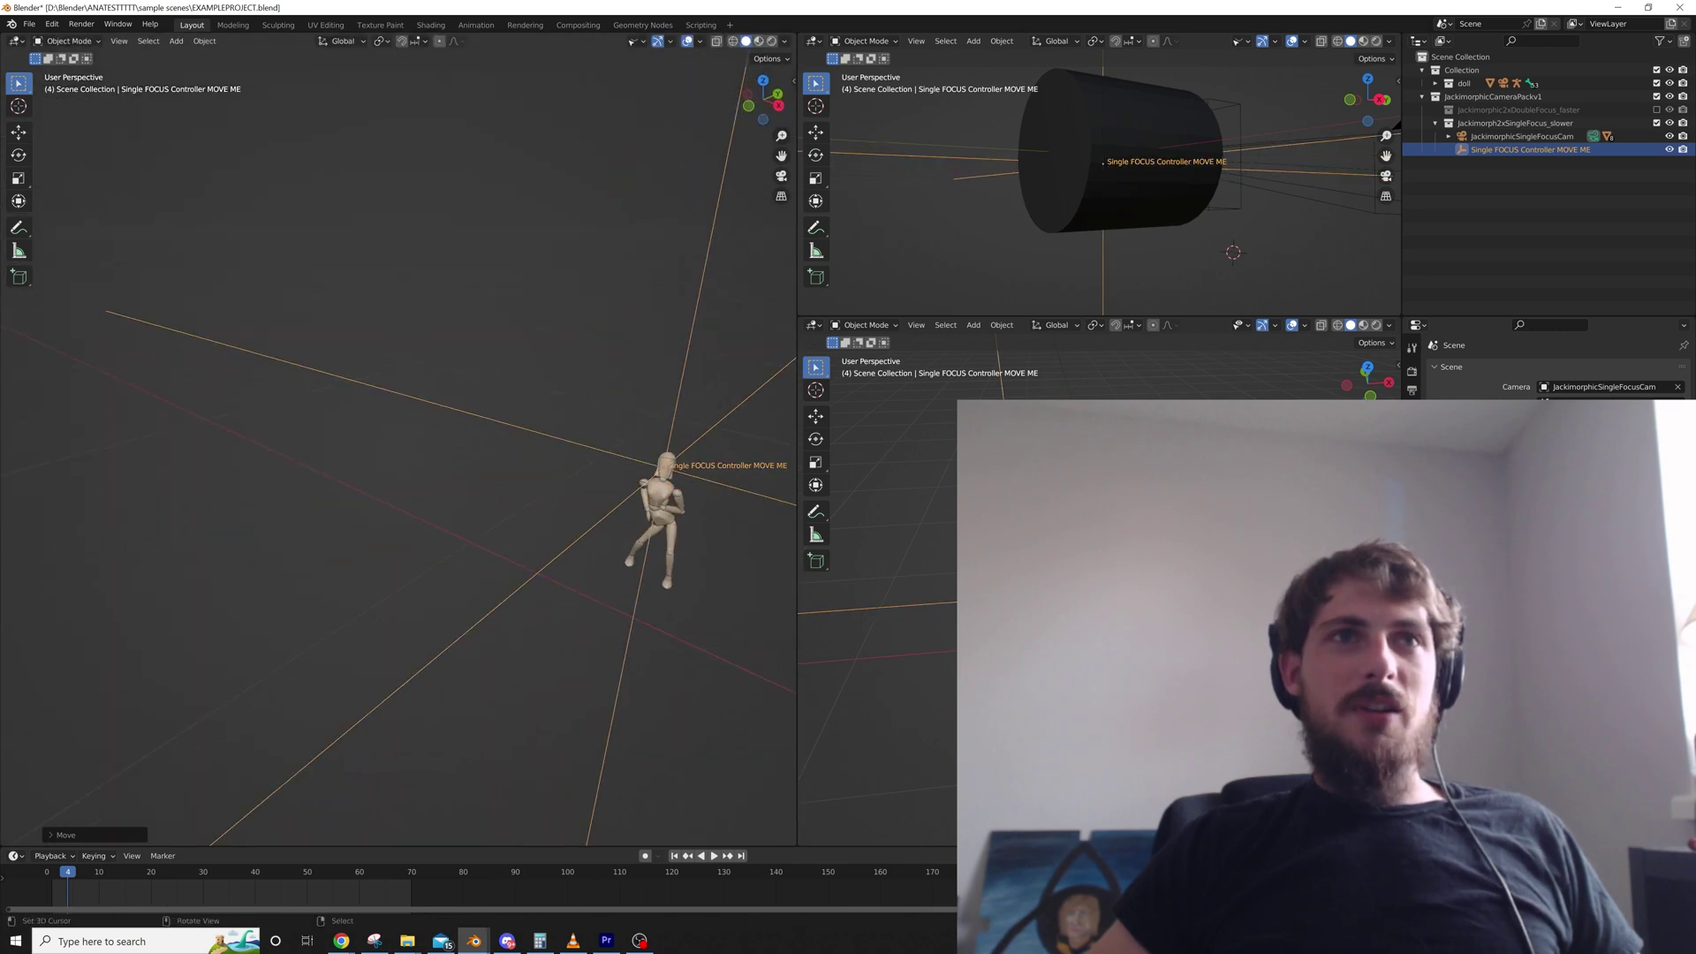
scroll(398, 451, down, 4)
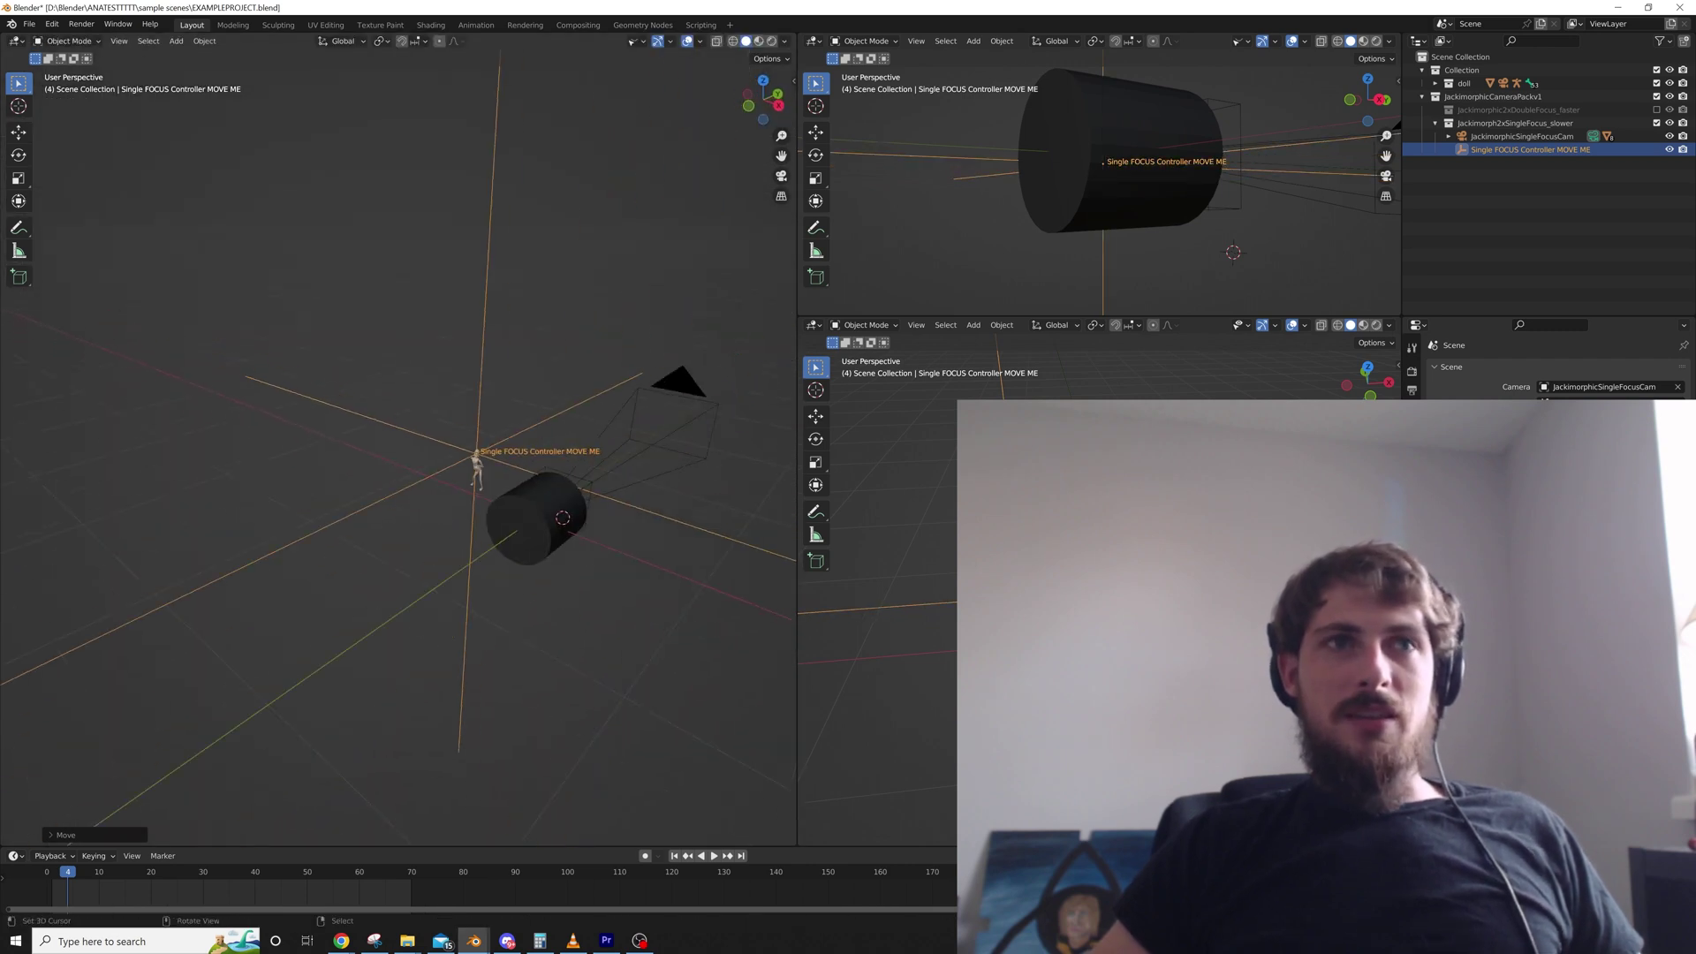
Select JackimorphicSingleFocusCam and move it horizontally in top view so the doll stands in front of the lens
right_click(638, 417)
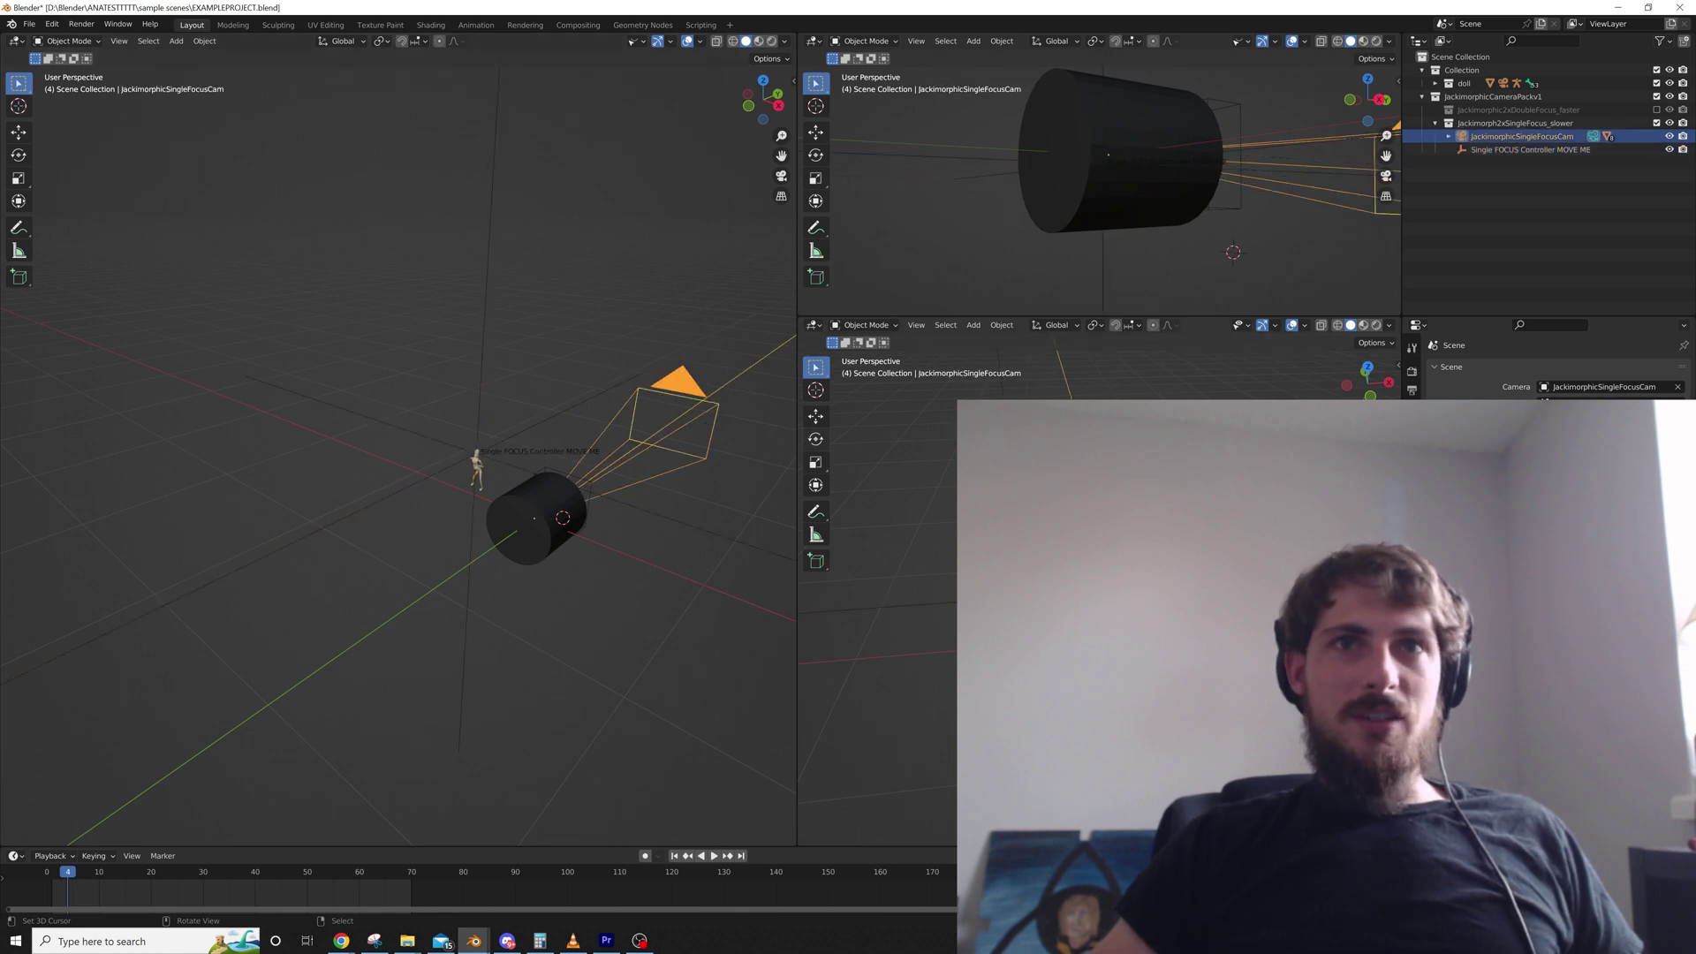
key(KP_7)
key(g)
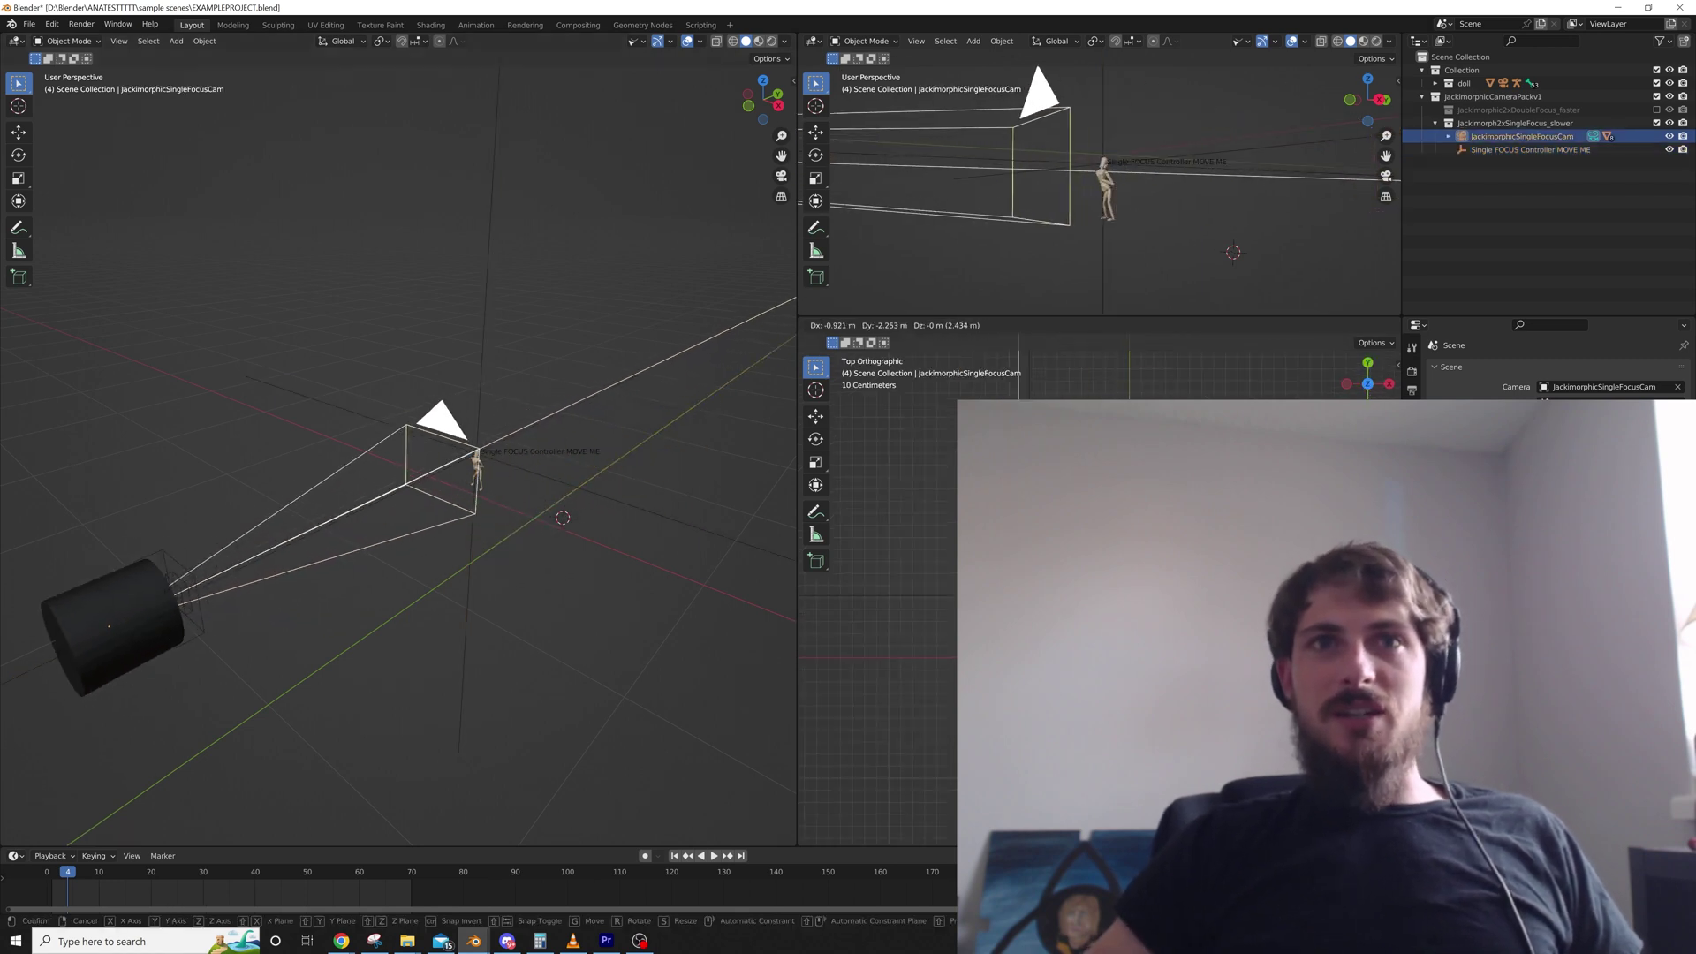
key(Return)
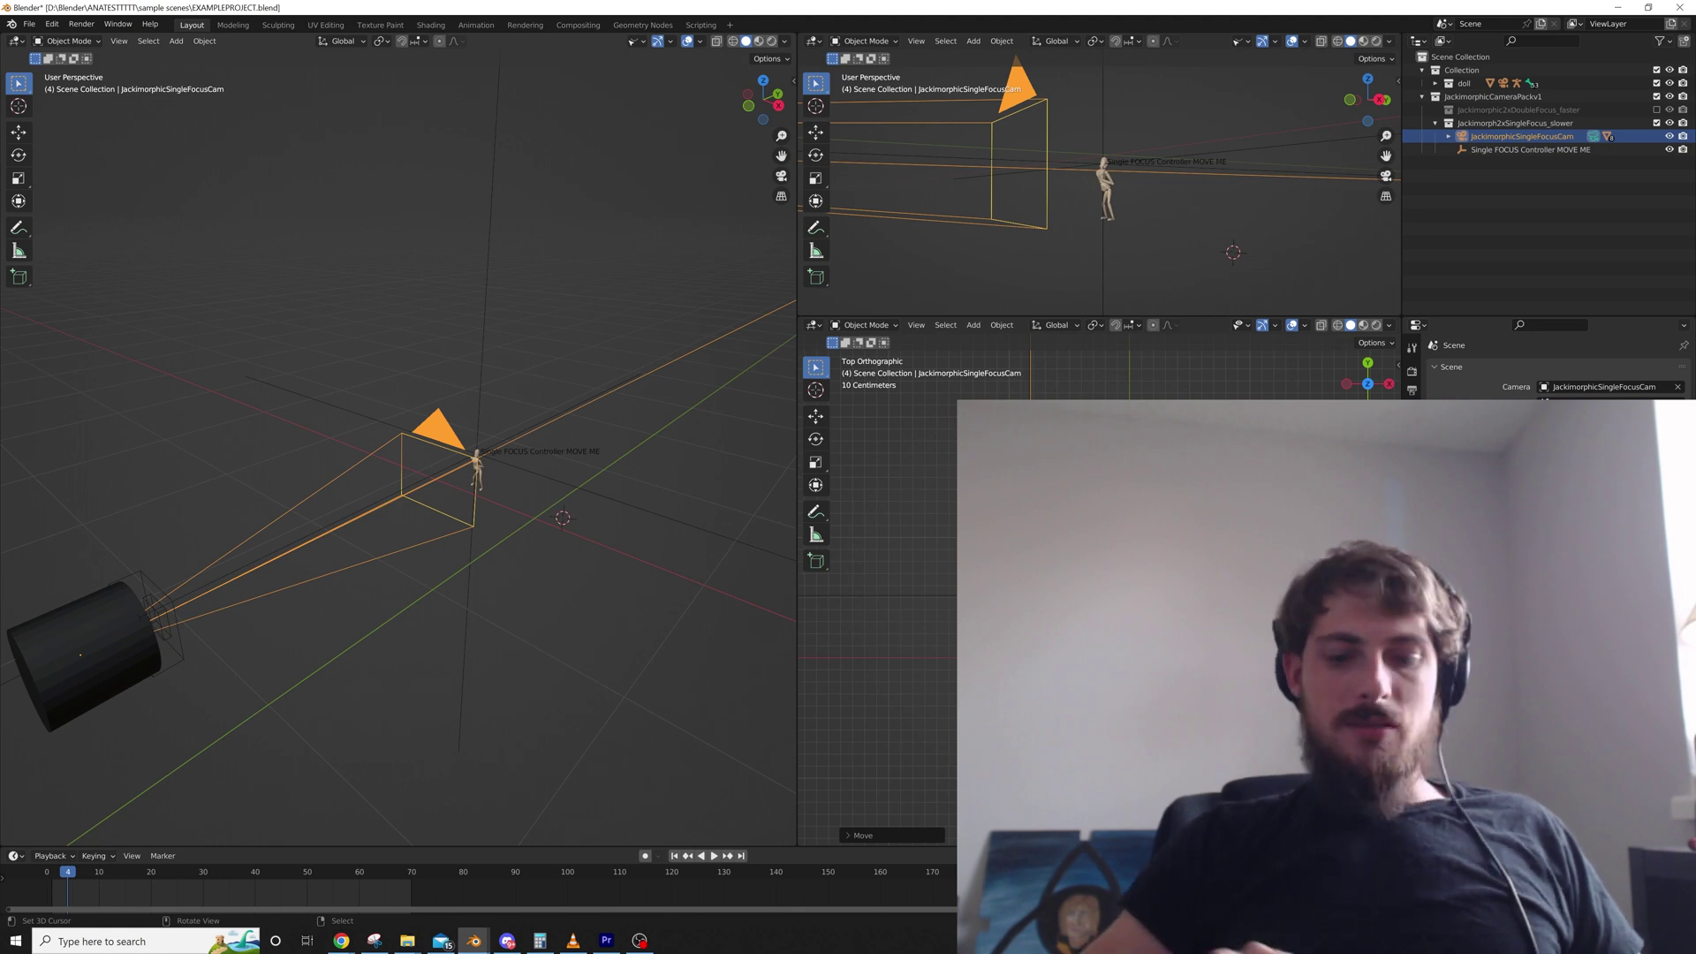
Look through the single-focus camera in the large viewport and switch it to rendered shading
key(KP_0)
scroll(354, 442, up, 2)
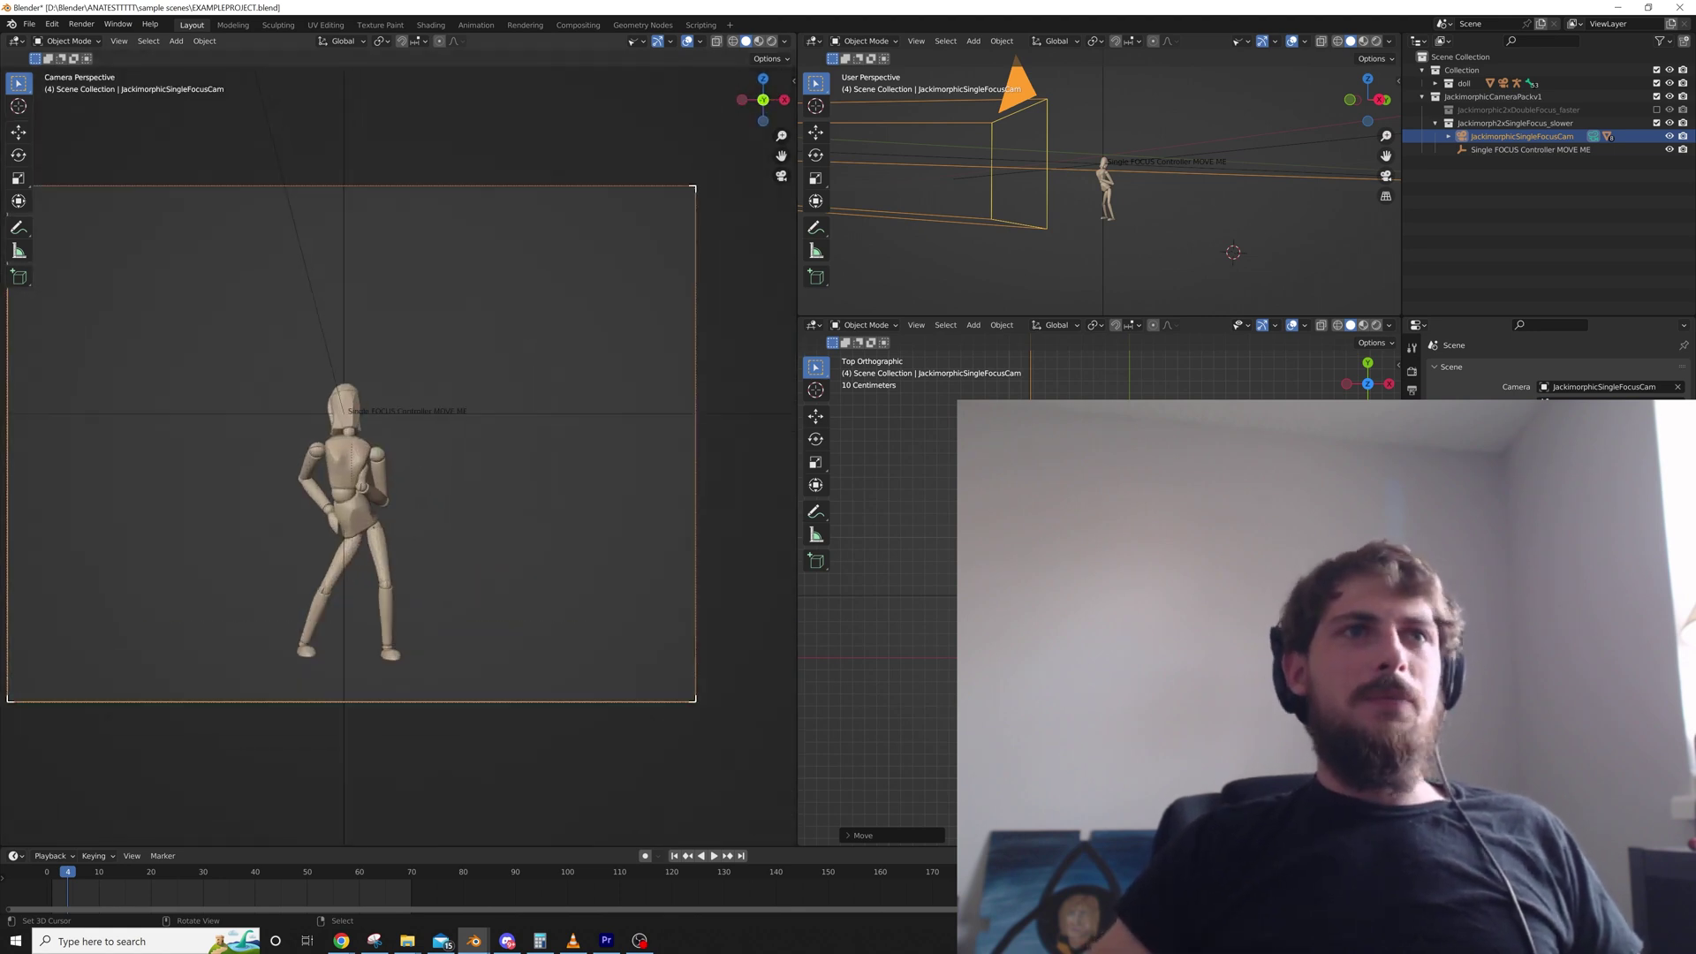
shift+middle_drag(354, 441, 394, 450)
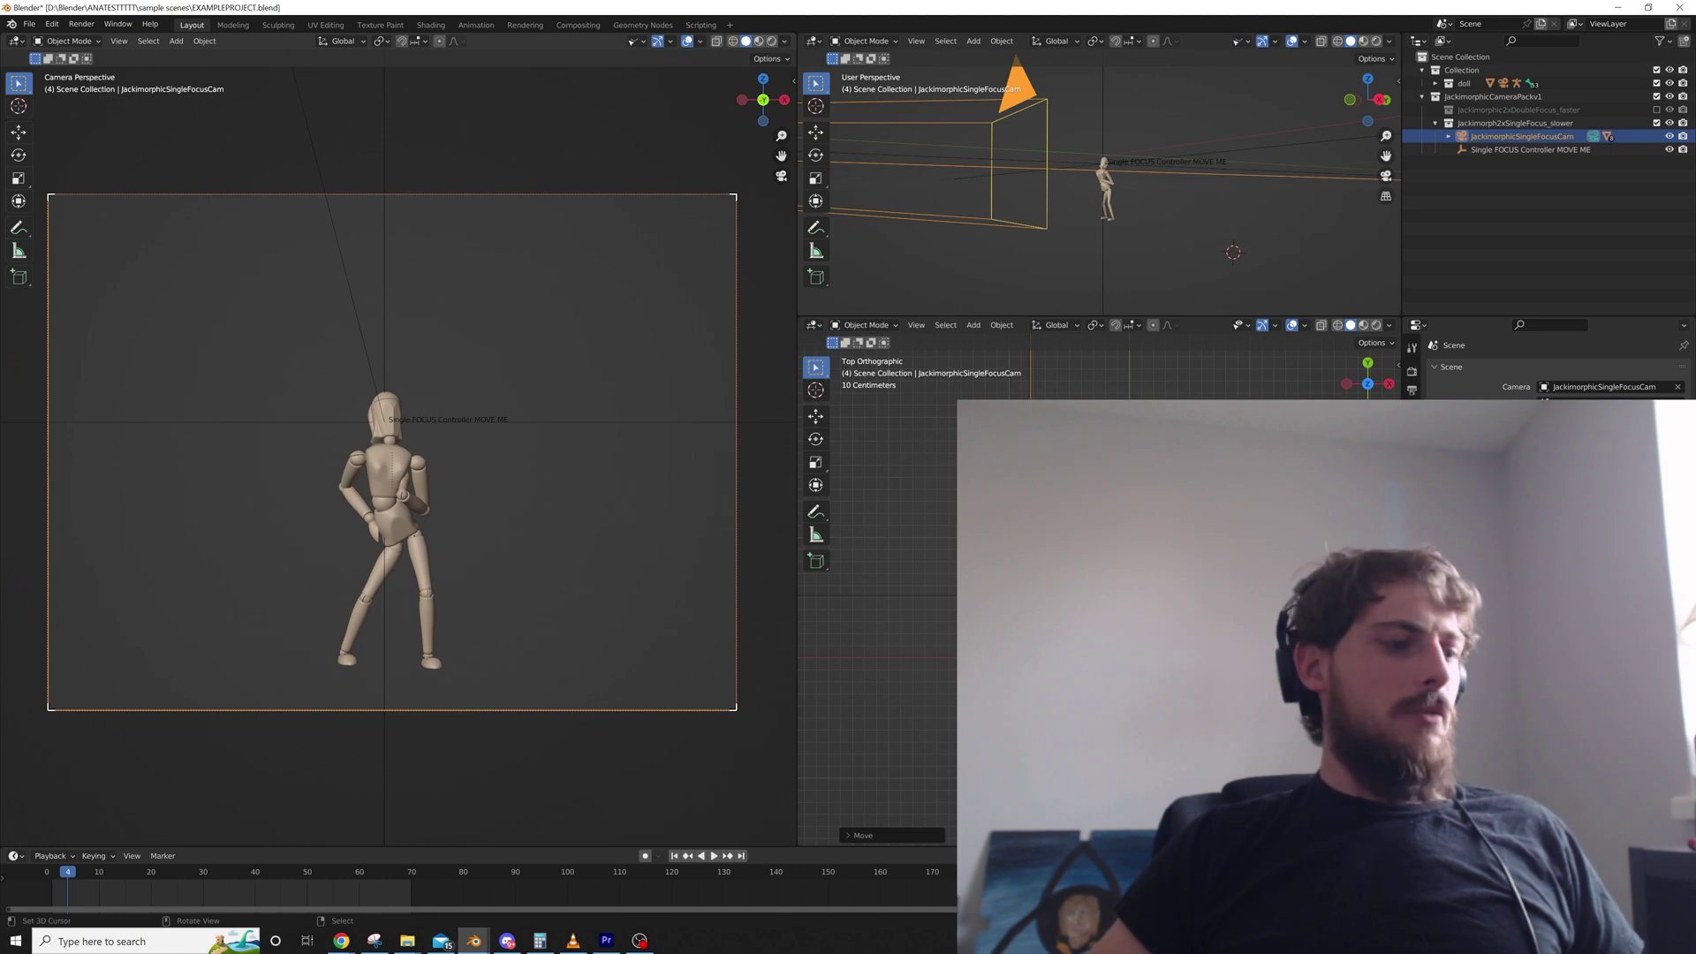
key(z)
click(549, 485)
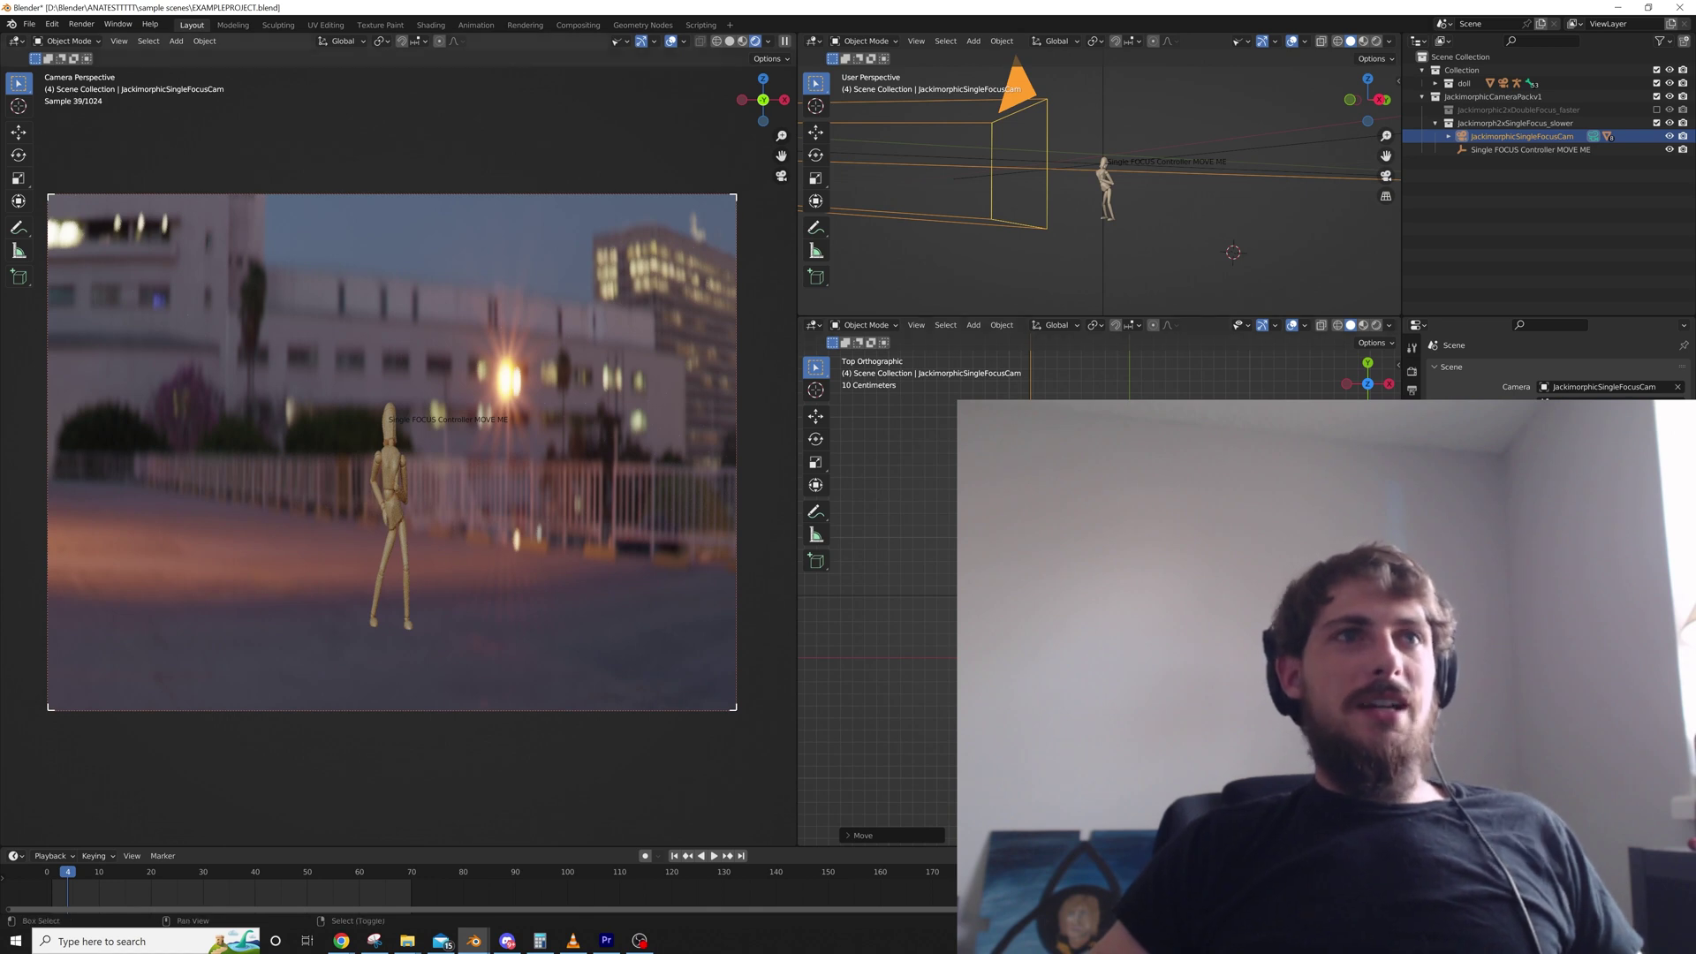
key(shift+grave)
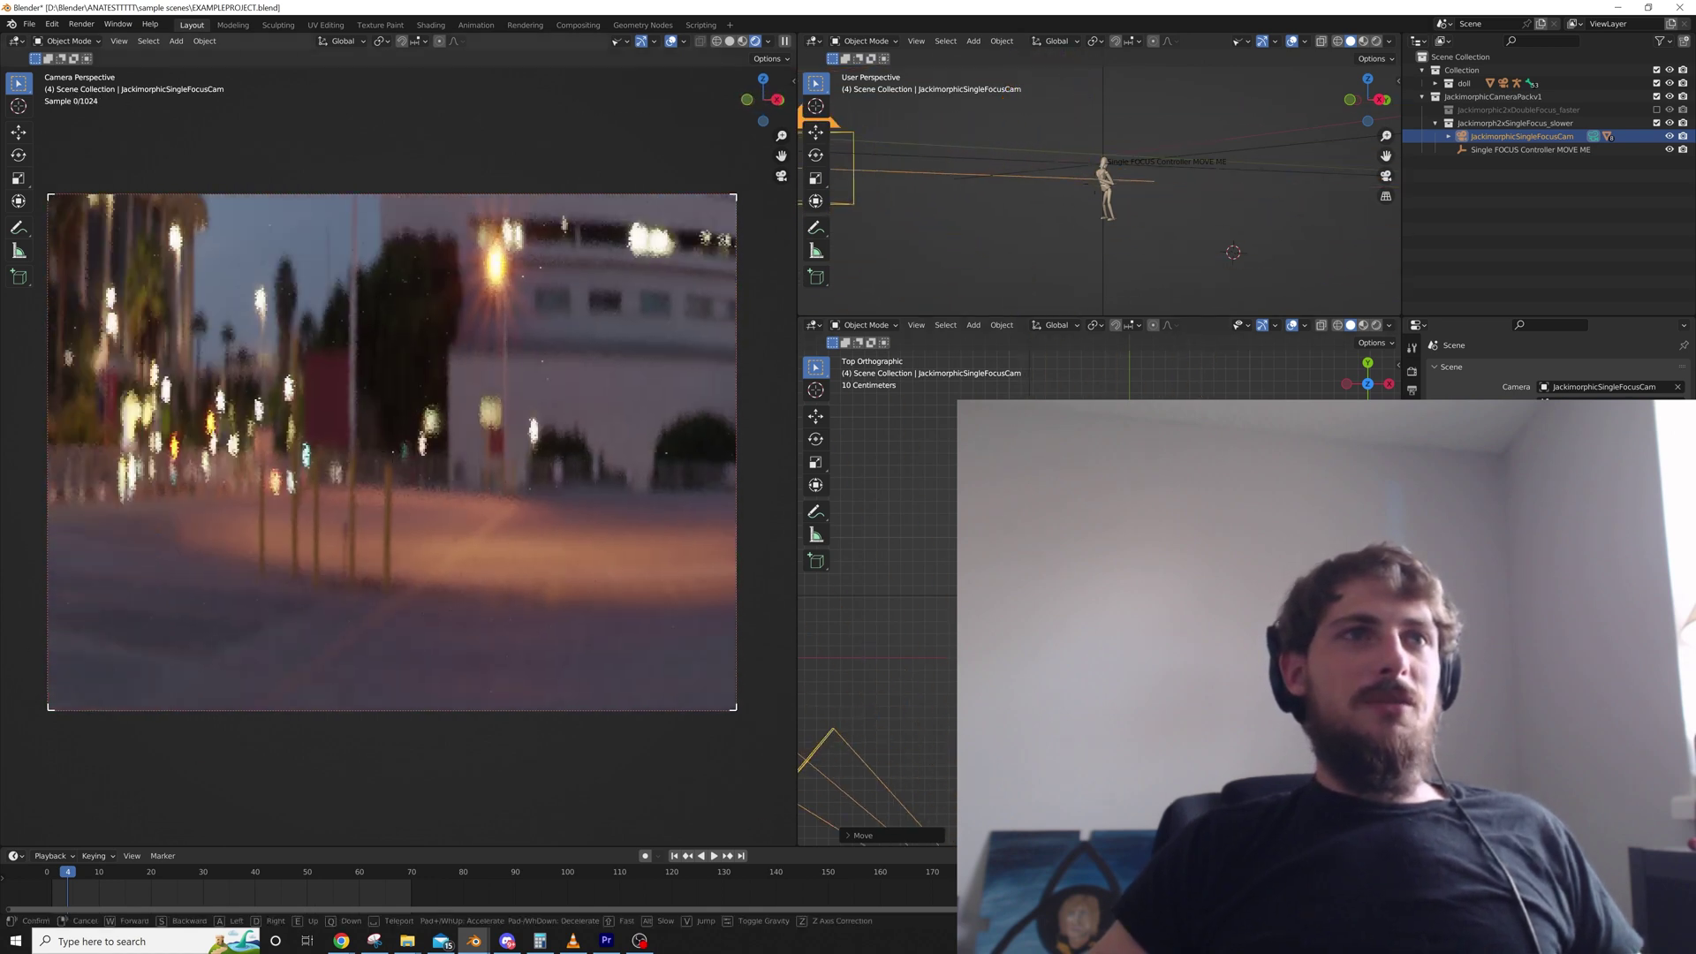
key(Escape)
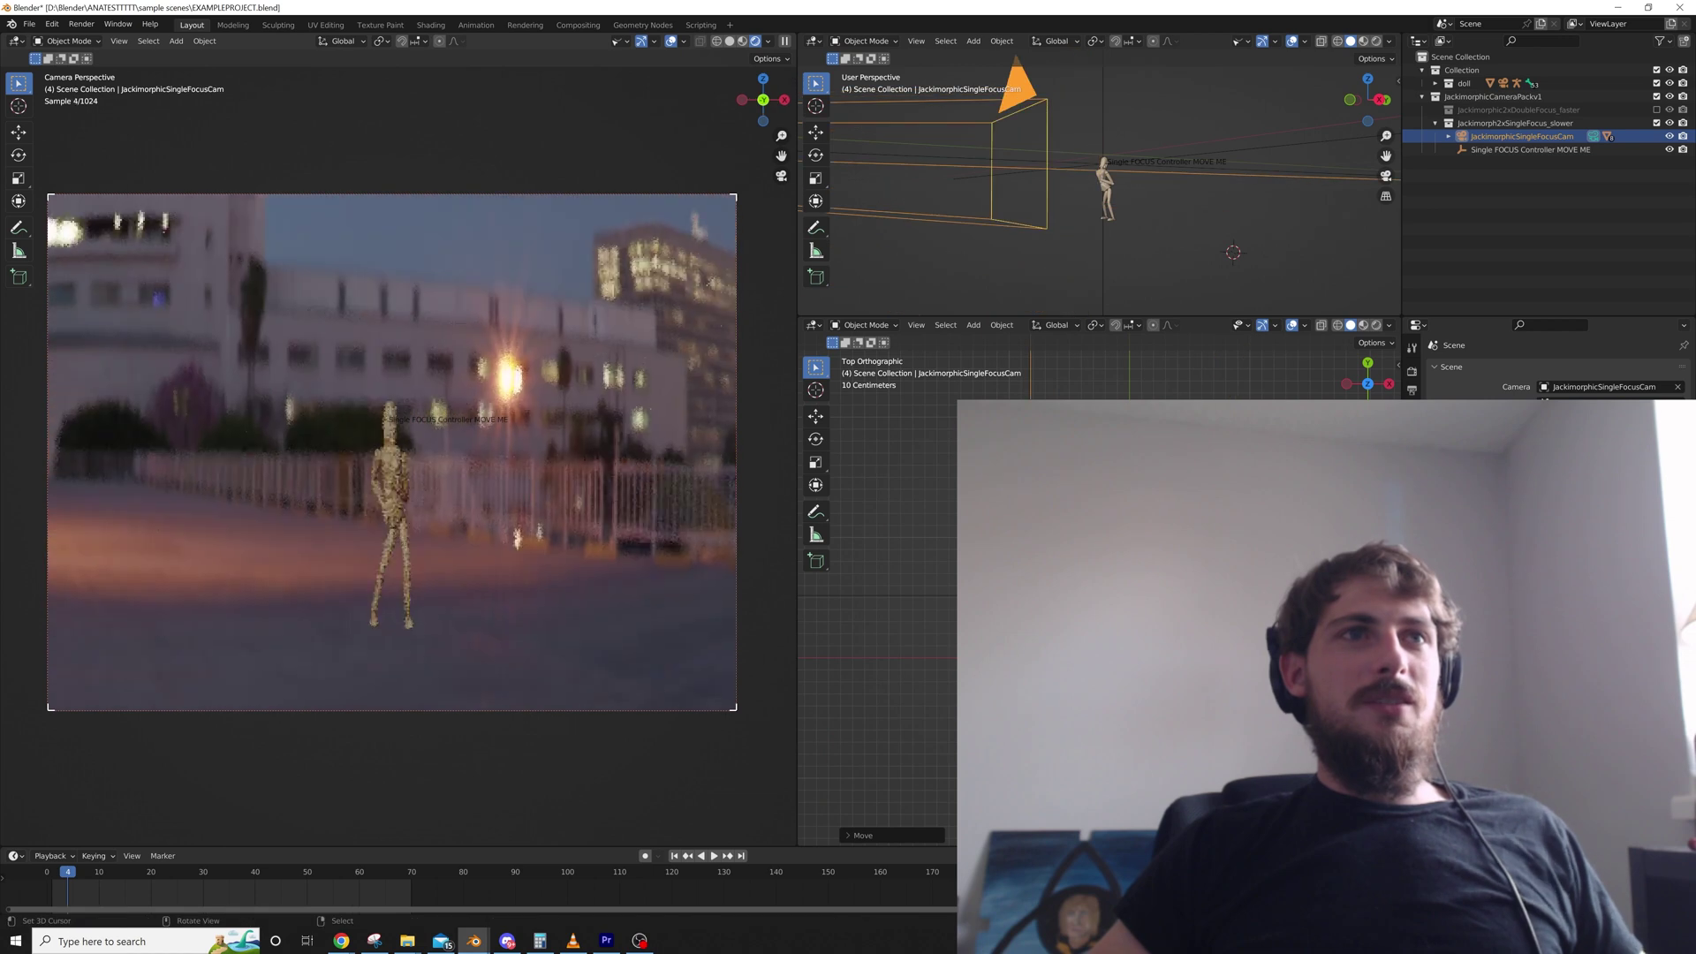
Move the camera about 1.86 m along the global Y axis, closer to the doll
key(g)
key(y)
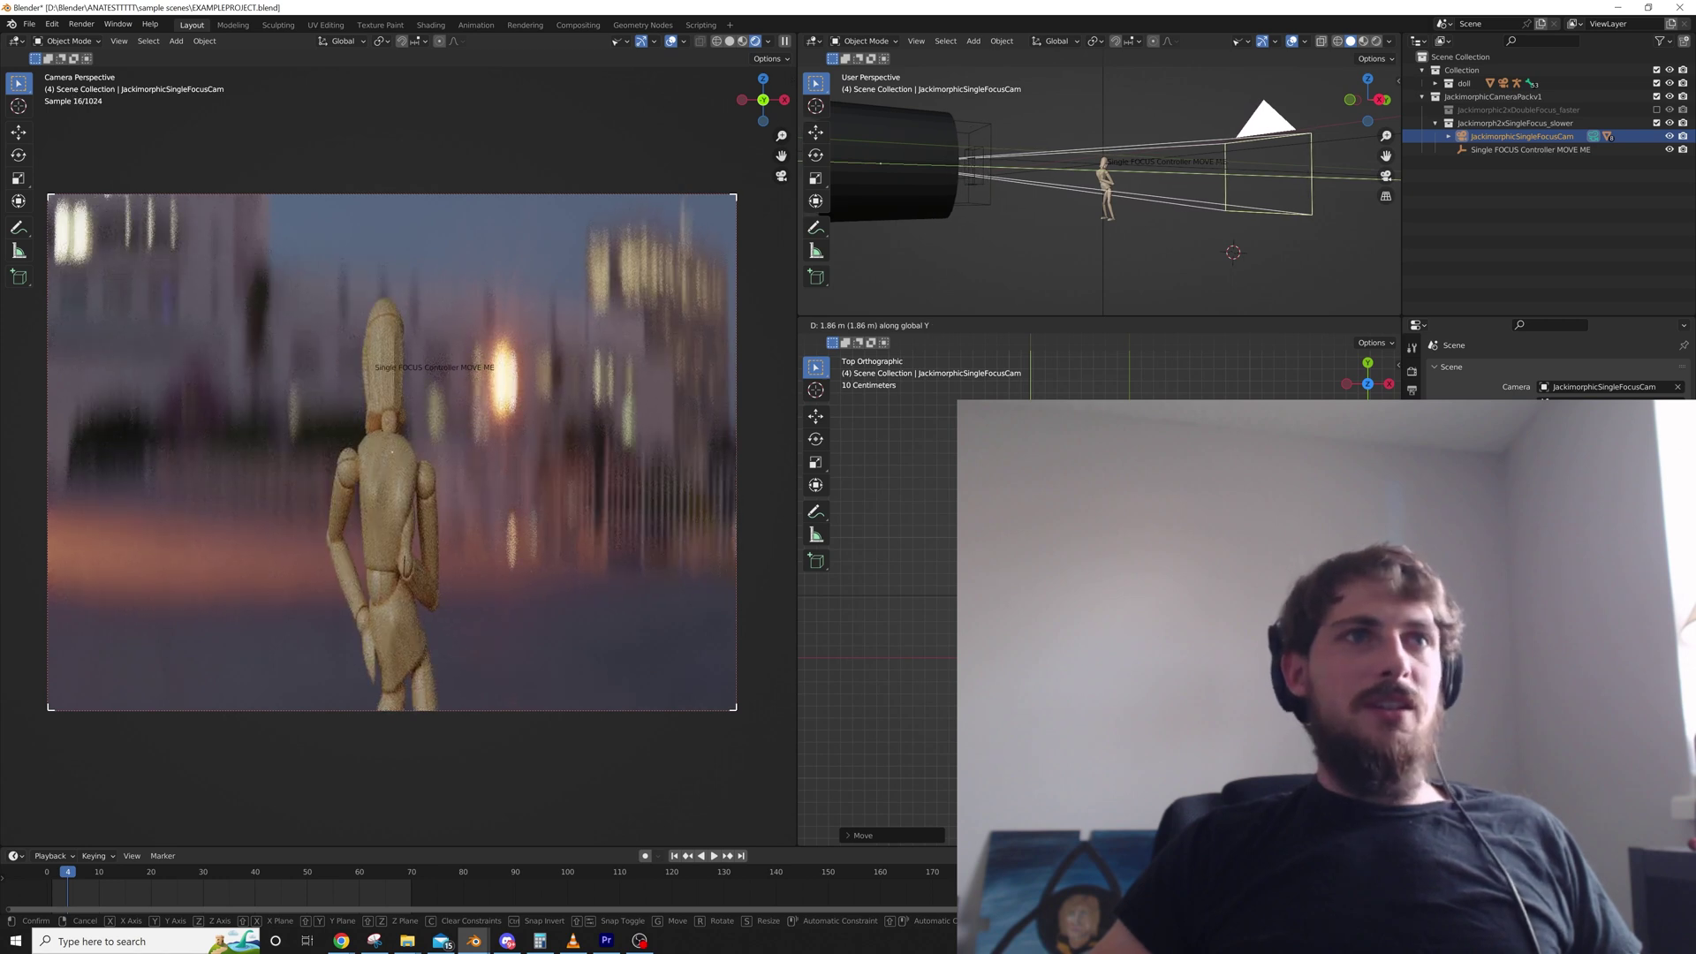
click(1180, 618)
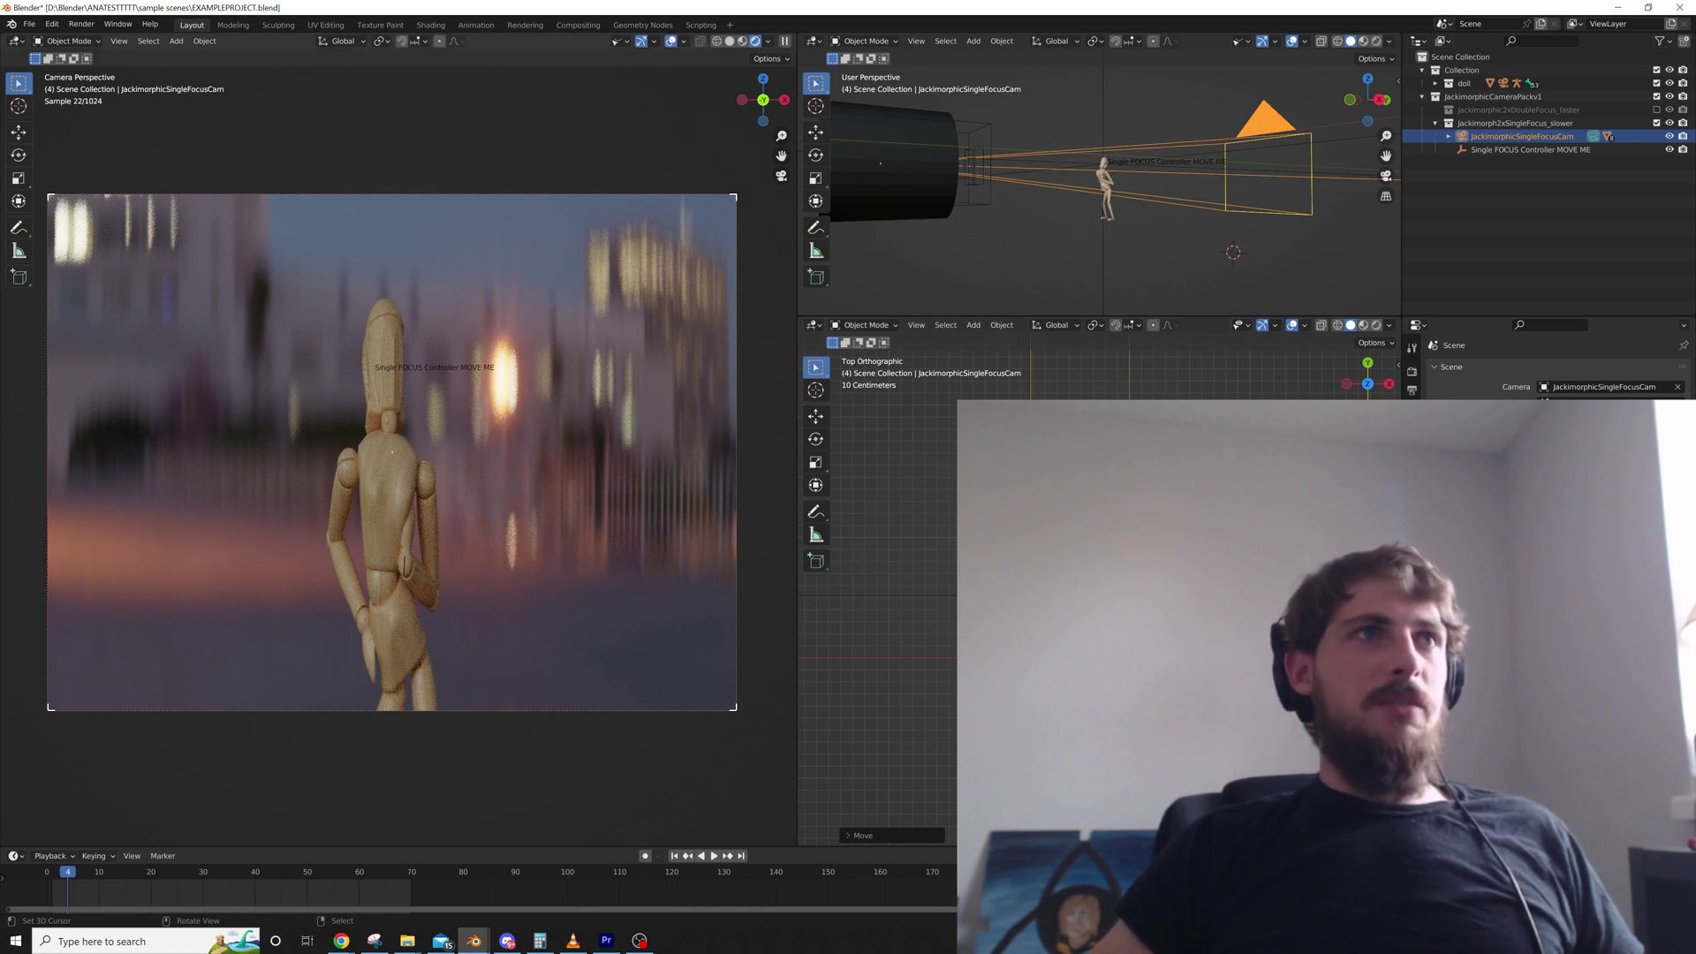
Rotate the camera by about -83 degrees in top view and shift it so the doll is framed from its side
key(r)
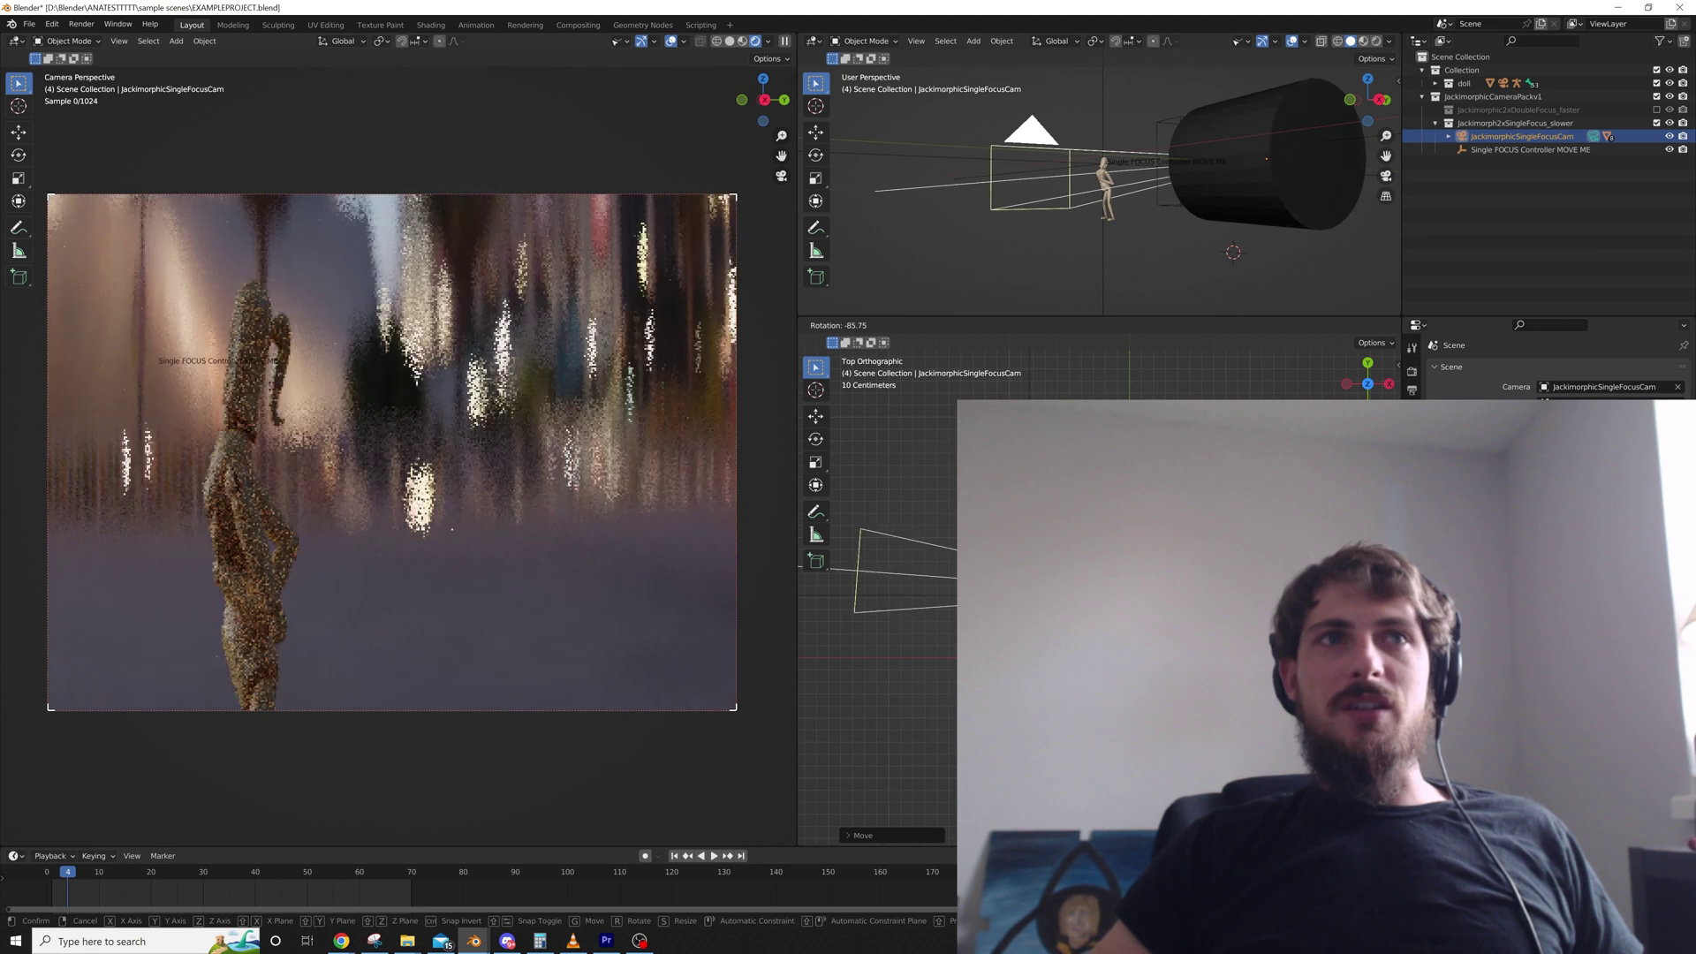
key(Return)
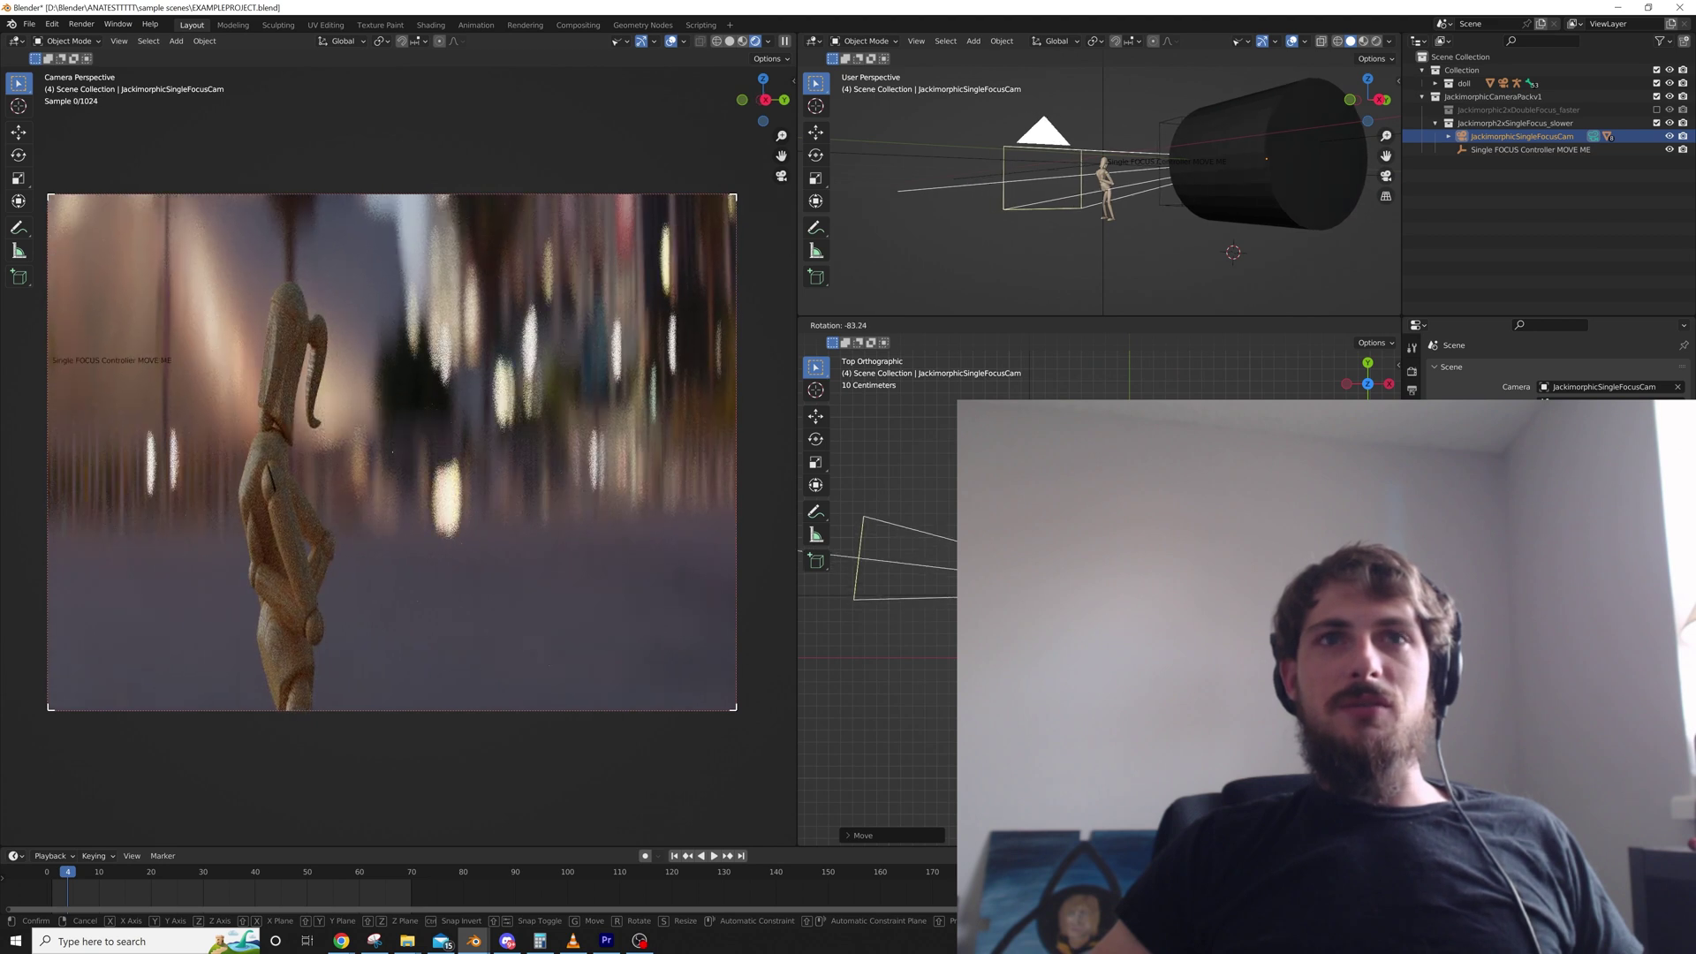
key(g)
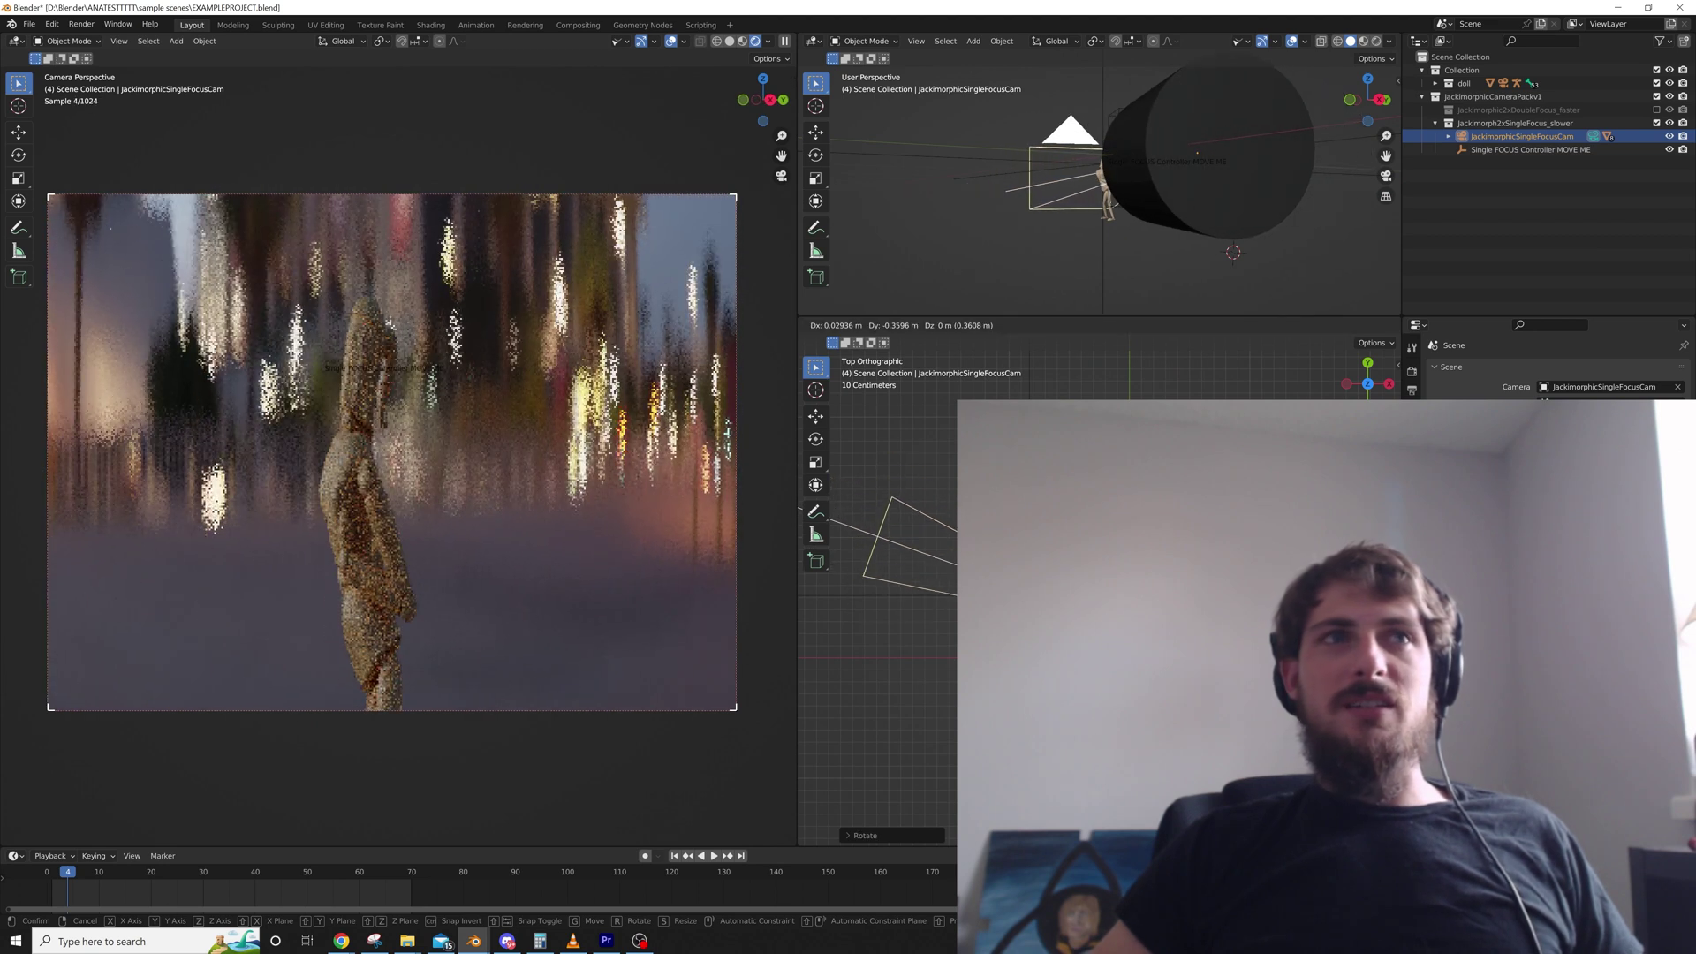
key(Return)
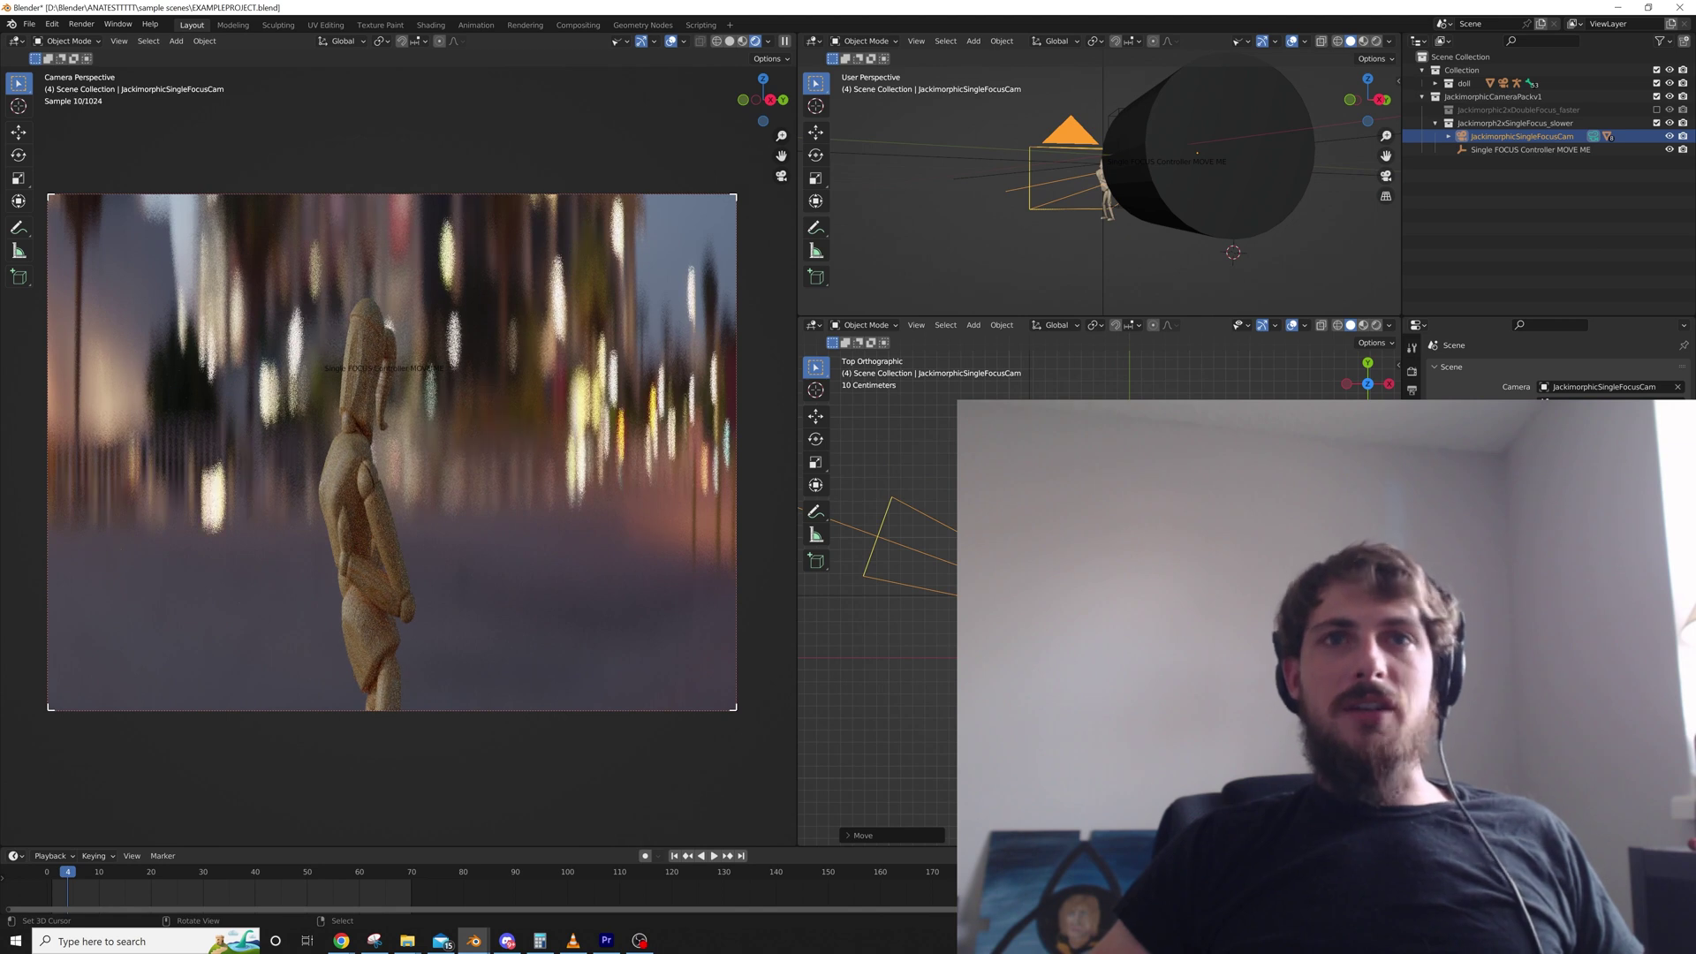
Deselect everything and append the Test Objects 1 collection from the Jackimorphic camera pack file
key(alt+a)
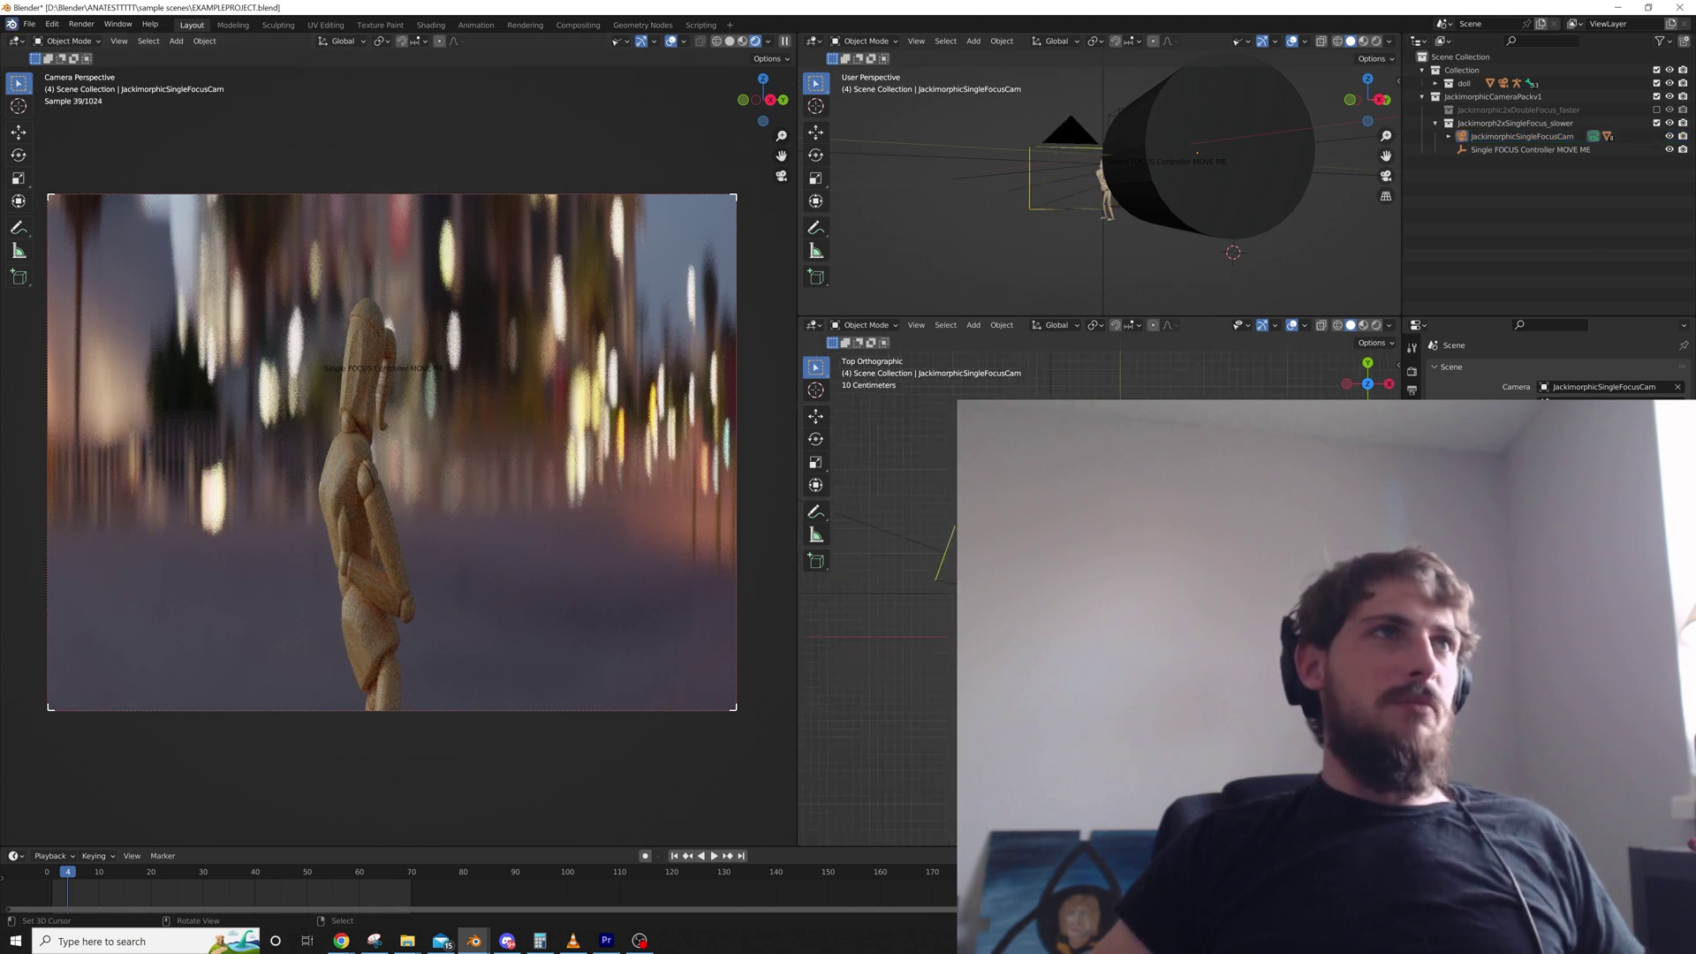
click(29, 24)
click(55, 170)
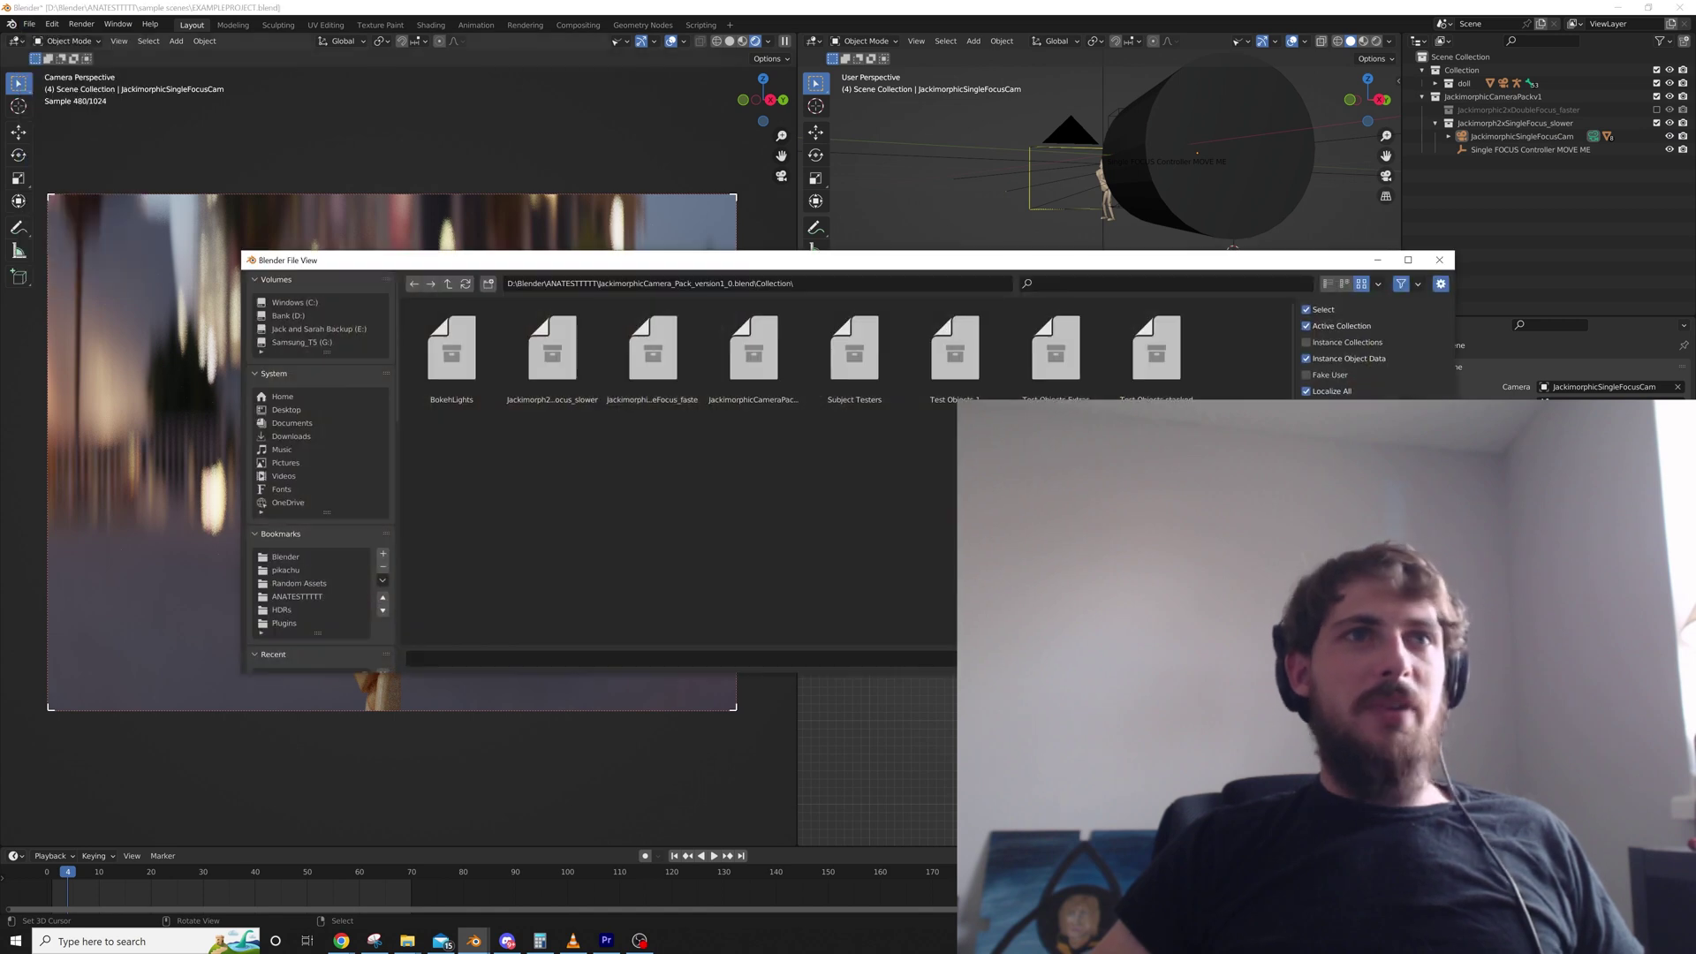
double_click(955, 349)
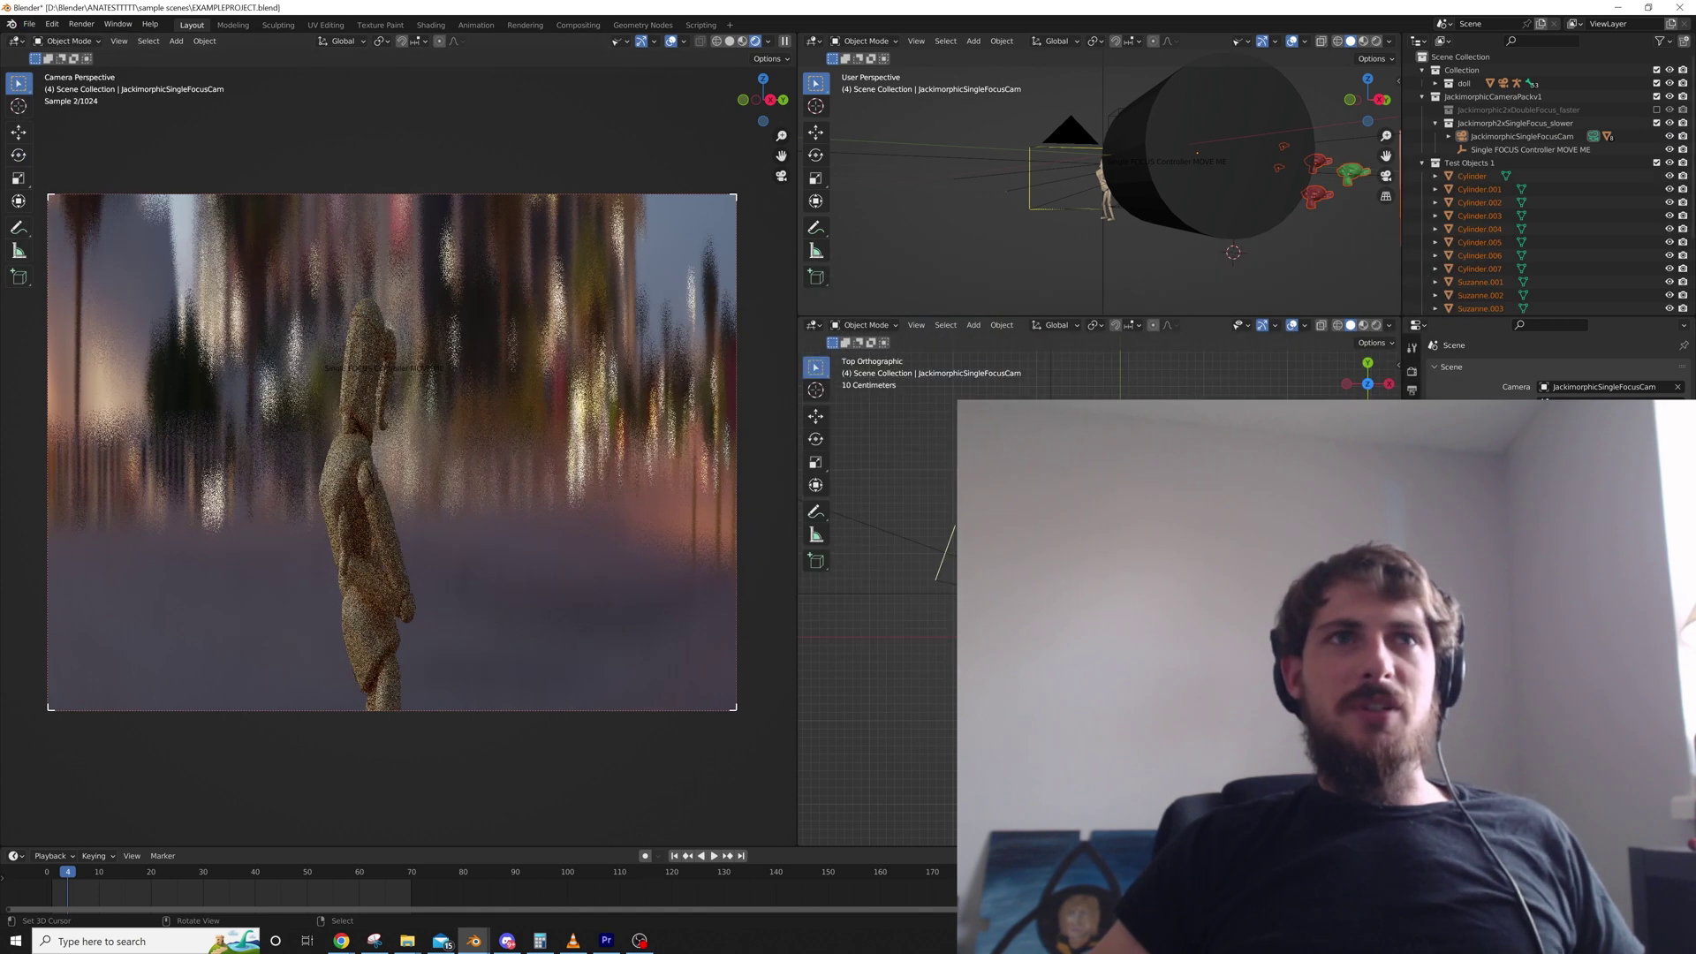
Rotate the appended test objects in top view and move them into the camera's field of view around the doll
key(r)
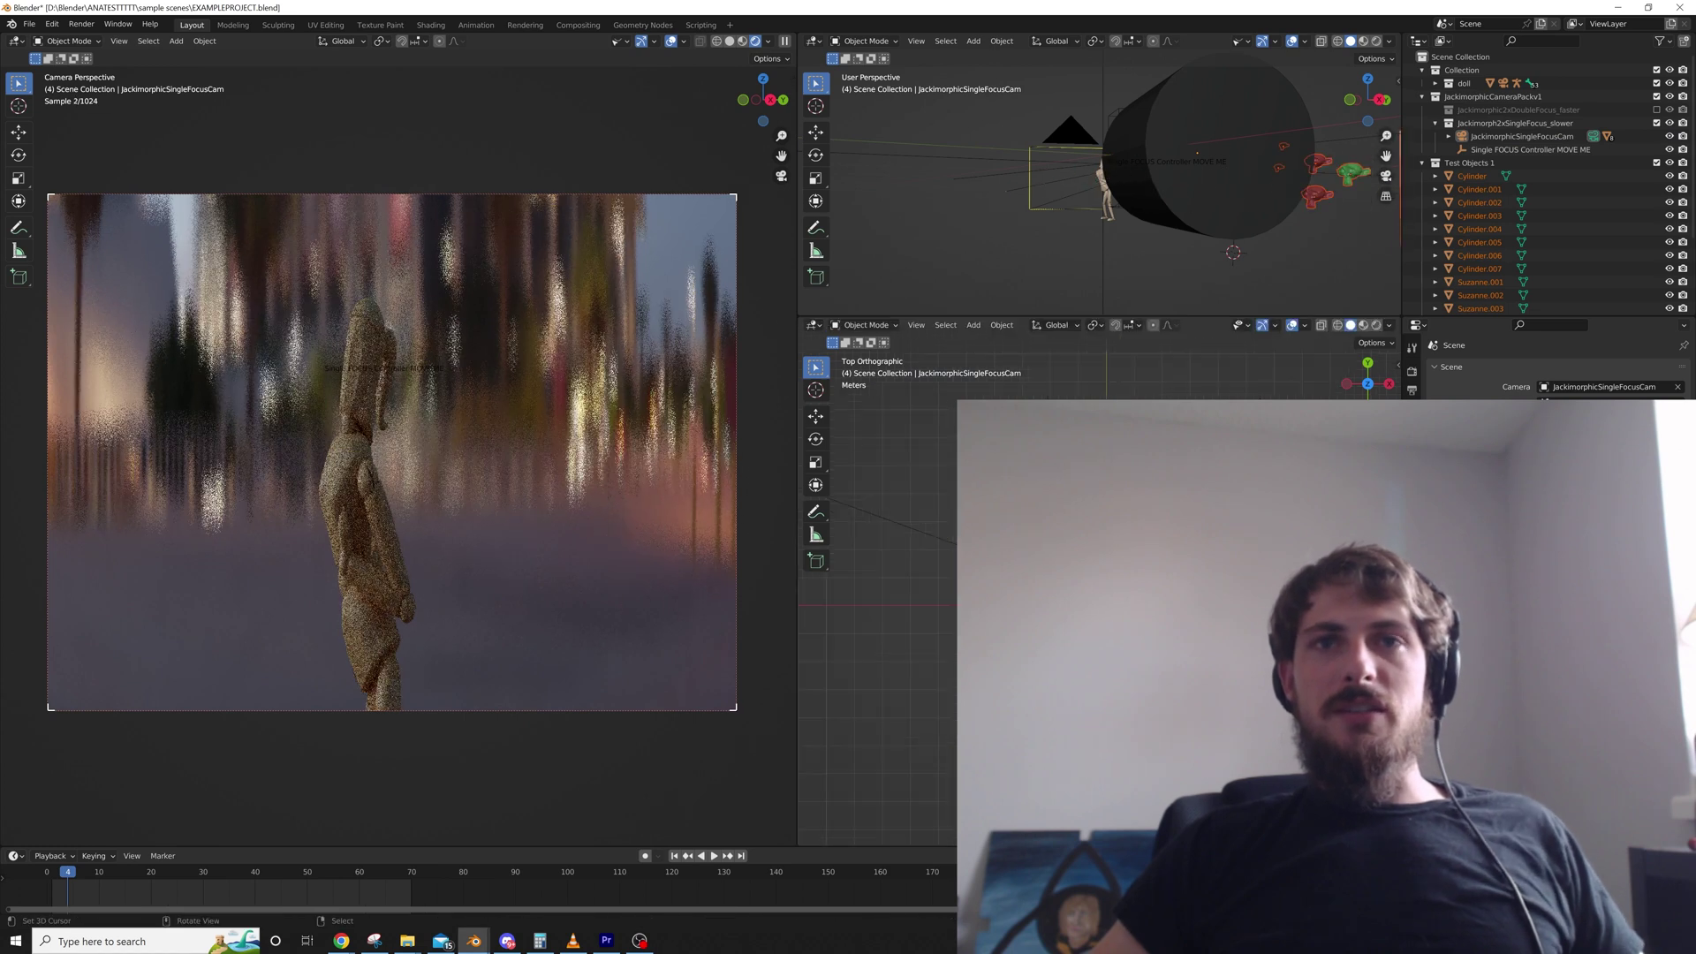
key(g)
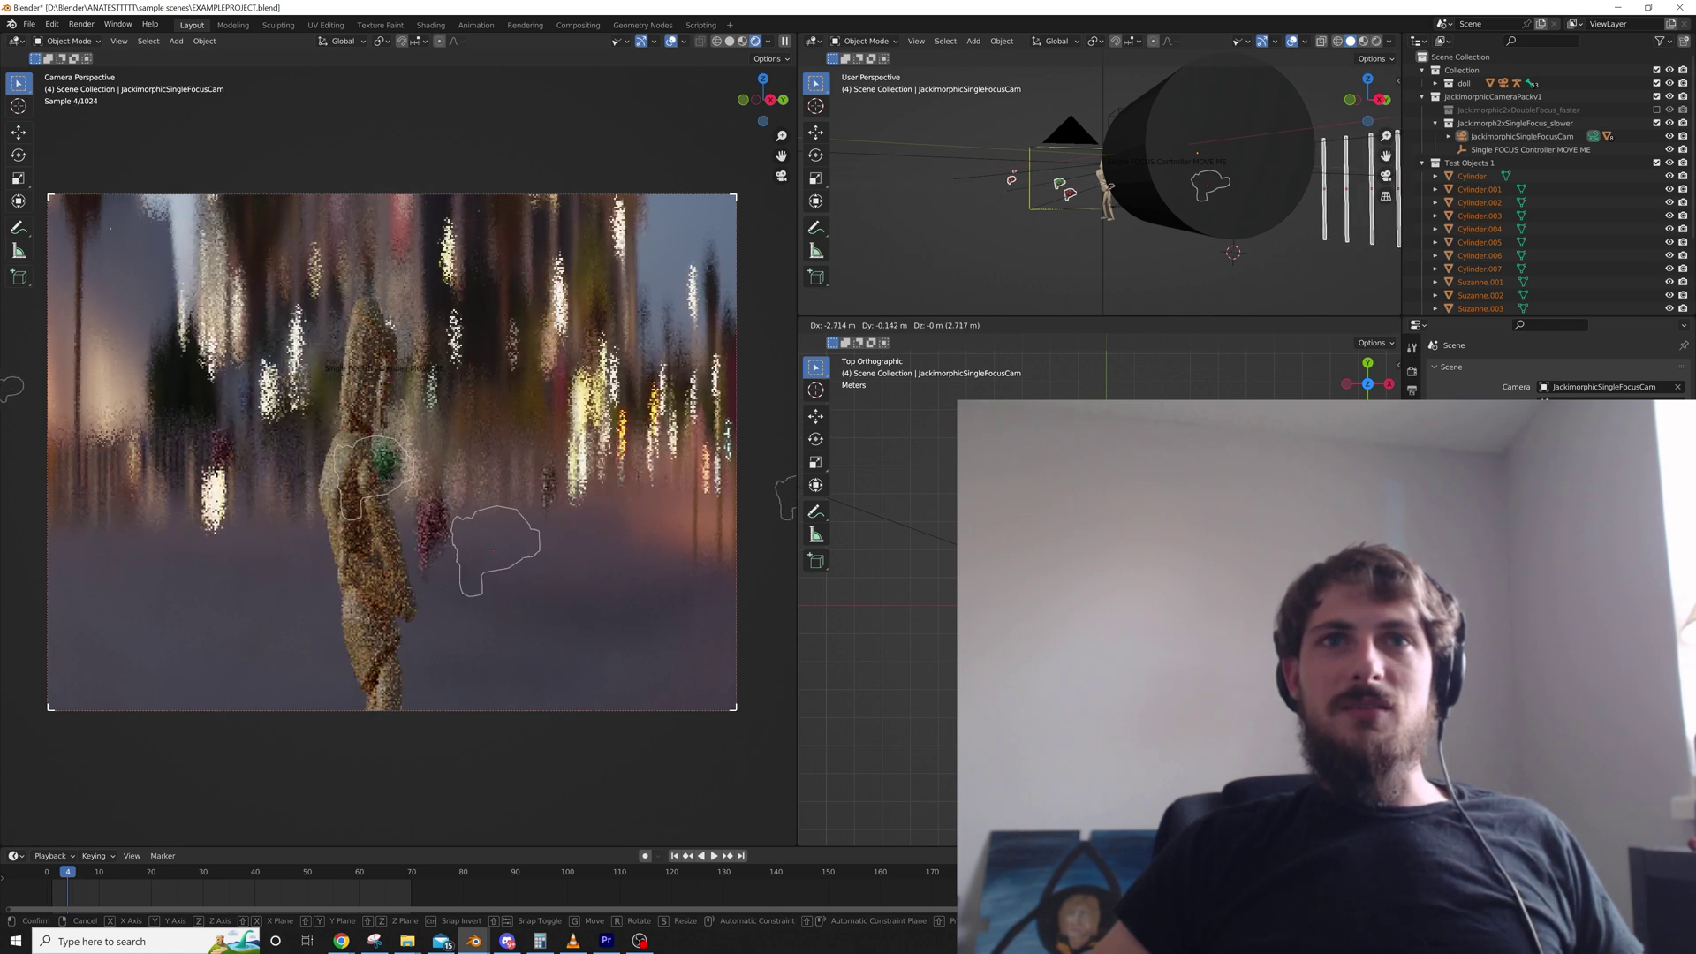
key(Return)
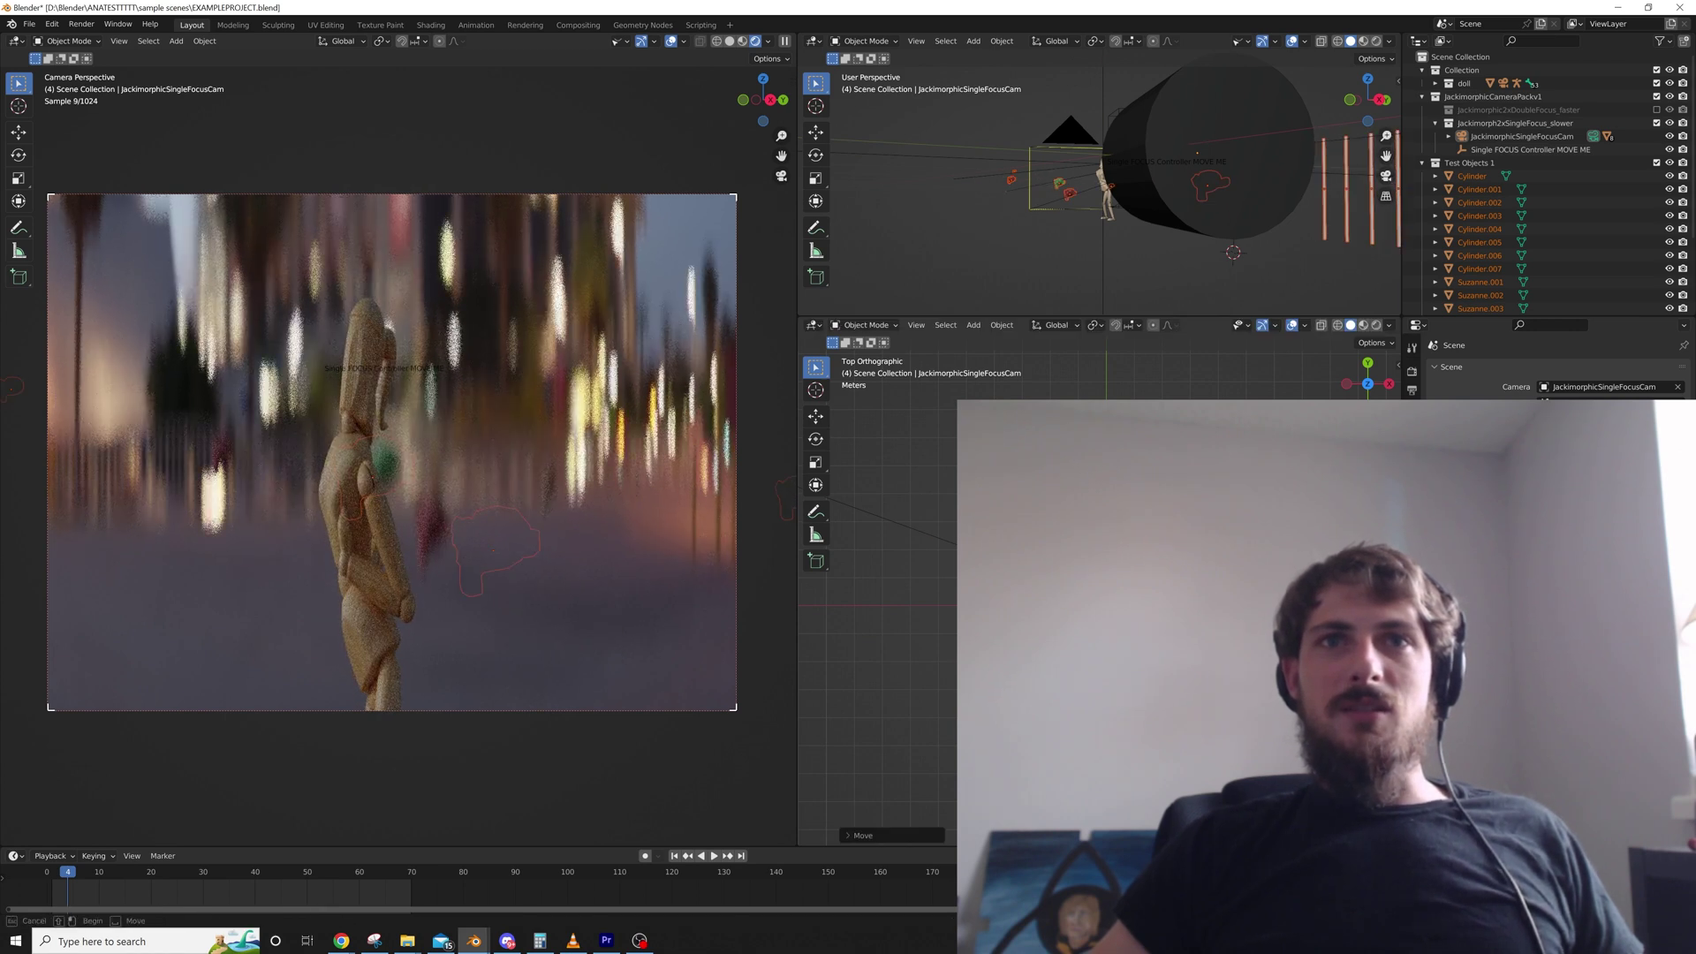
Select only the Suzanne heads, without the camera and focus controller, and rotate and move them into the background behind the doll
drag(998, 477, 1237, 742)
shift+right_click(1118, 610)
shift+right_click(1118, 610)
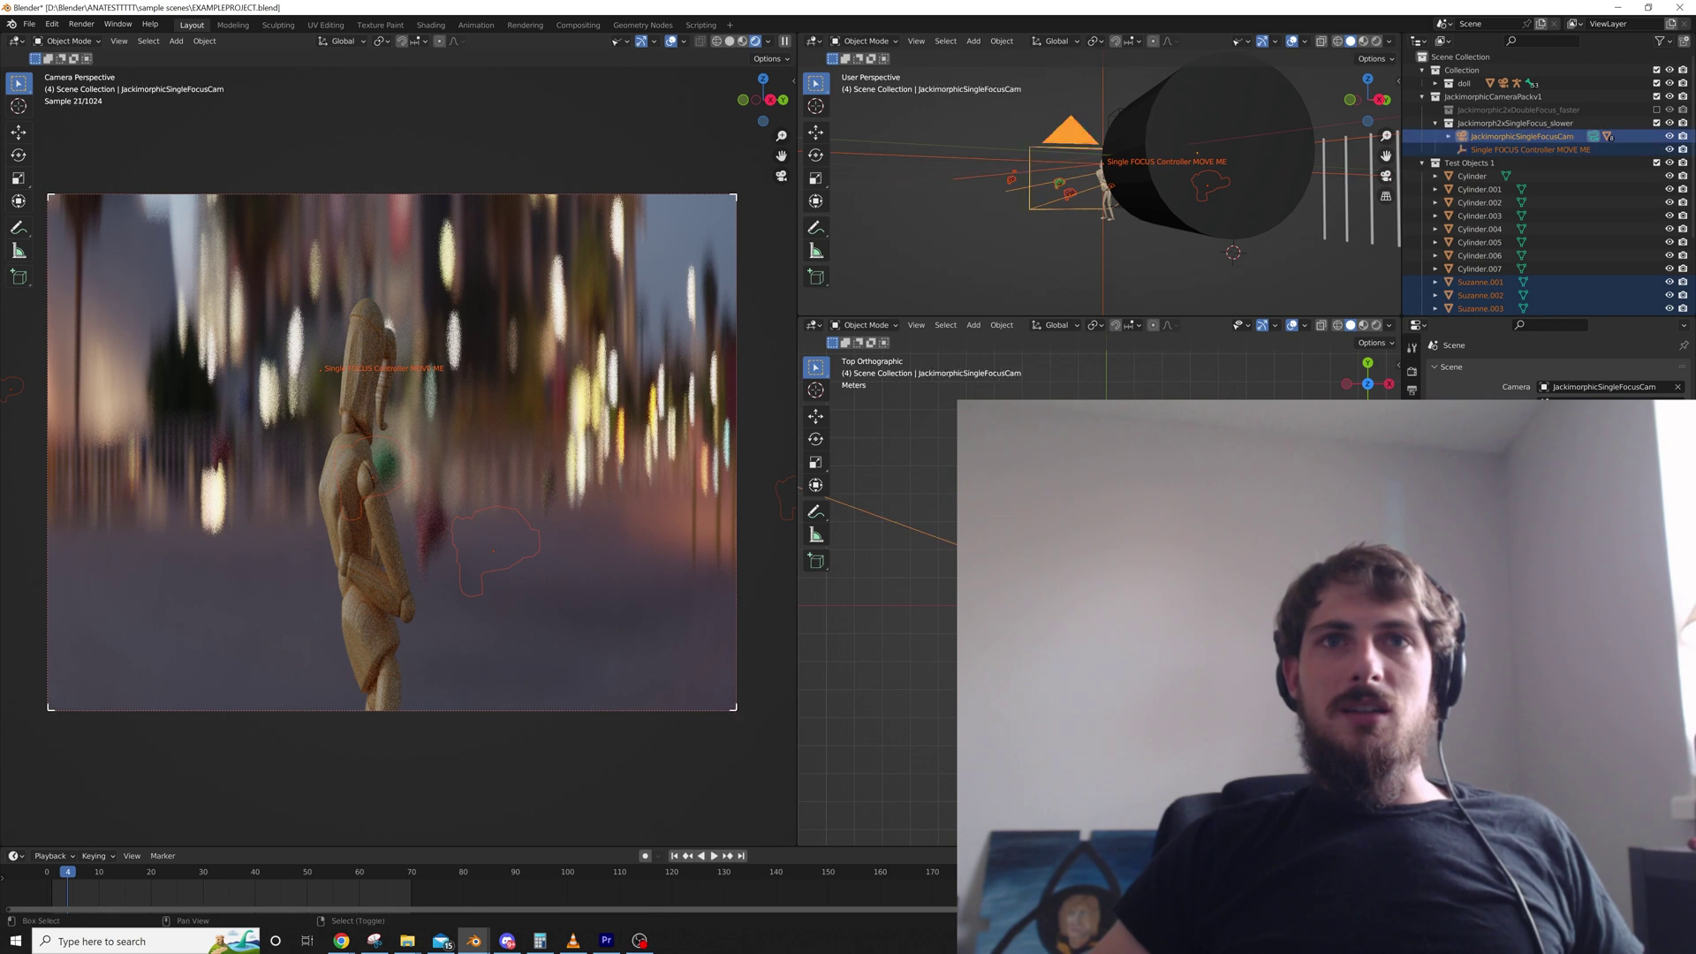
shift+right_click(1118, 609)
shift+right_click(1118, 609)
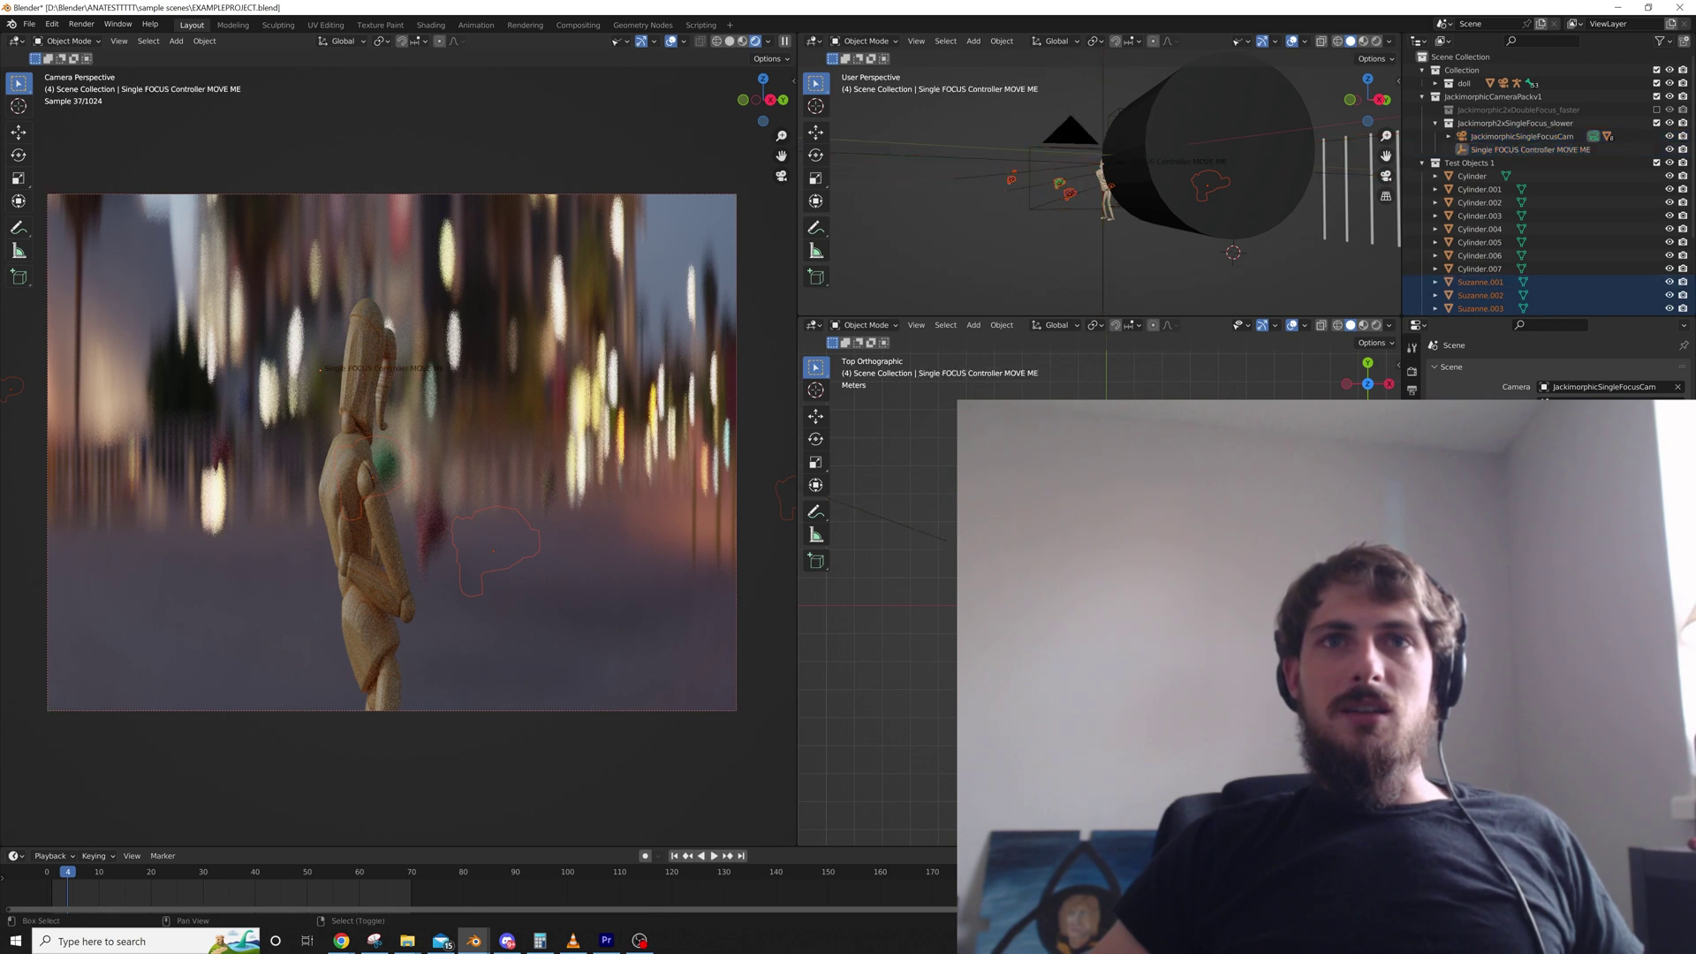
key(r)
click(1118, 610)
key(g)
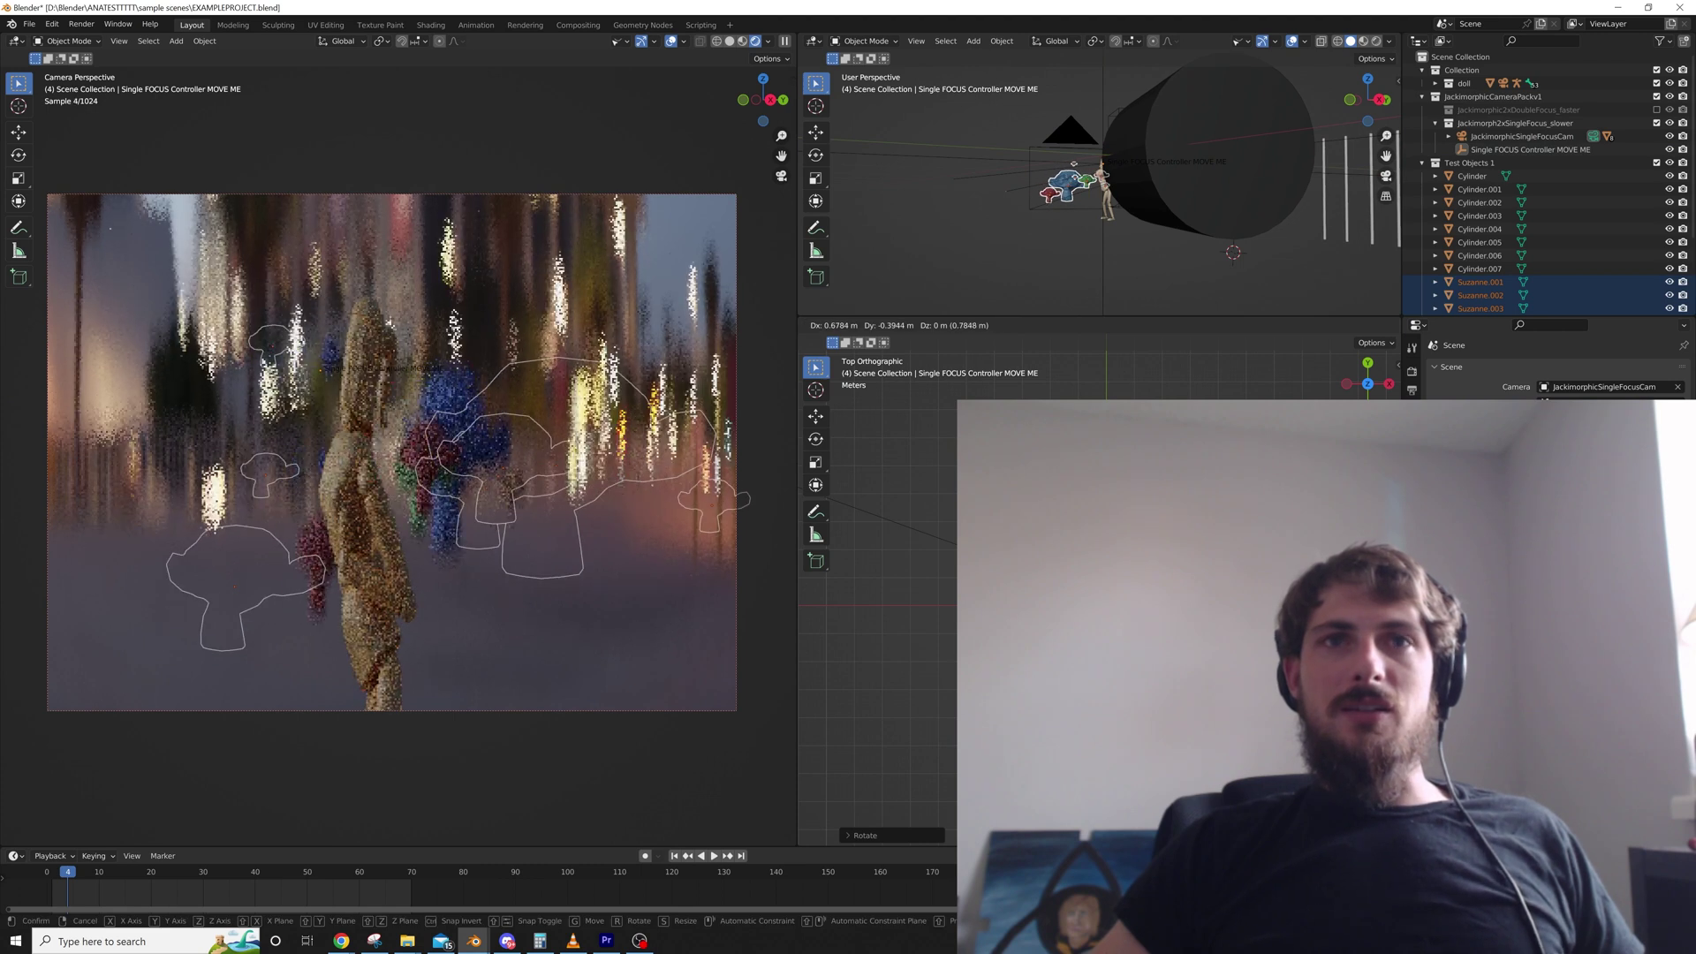
click(1117, 610)
scroll(1118, 609, up, 5)
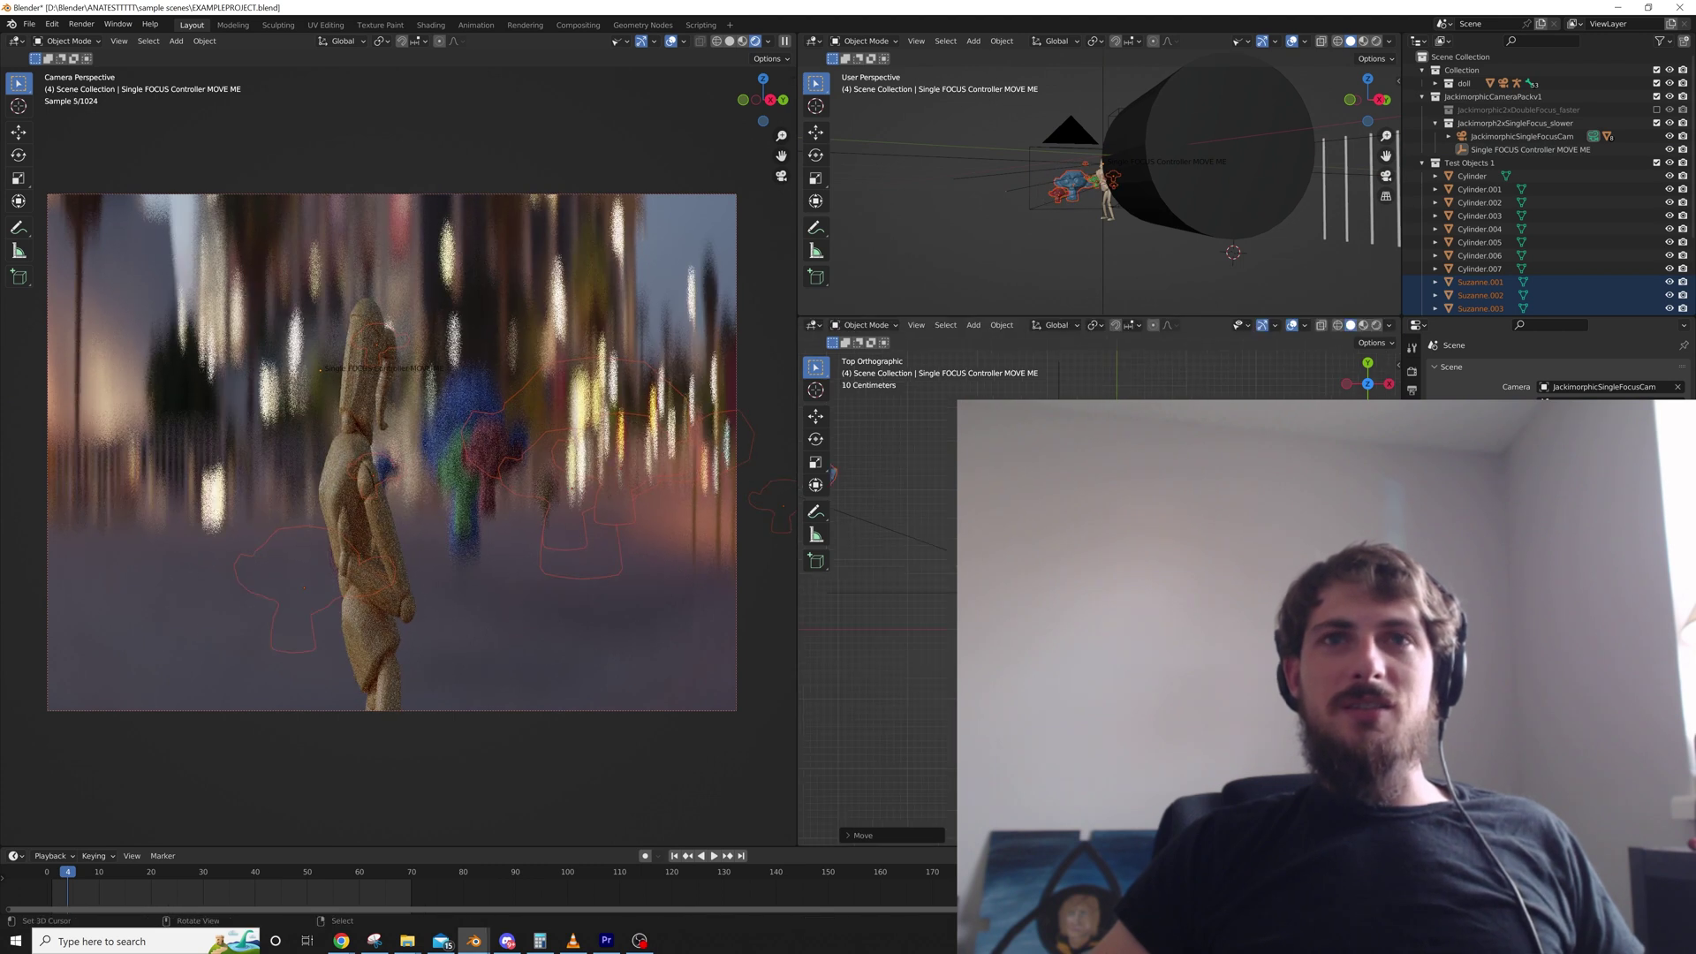
right_click(1117, 610)
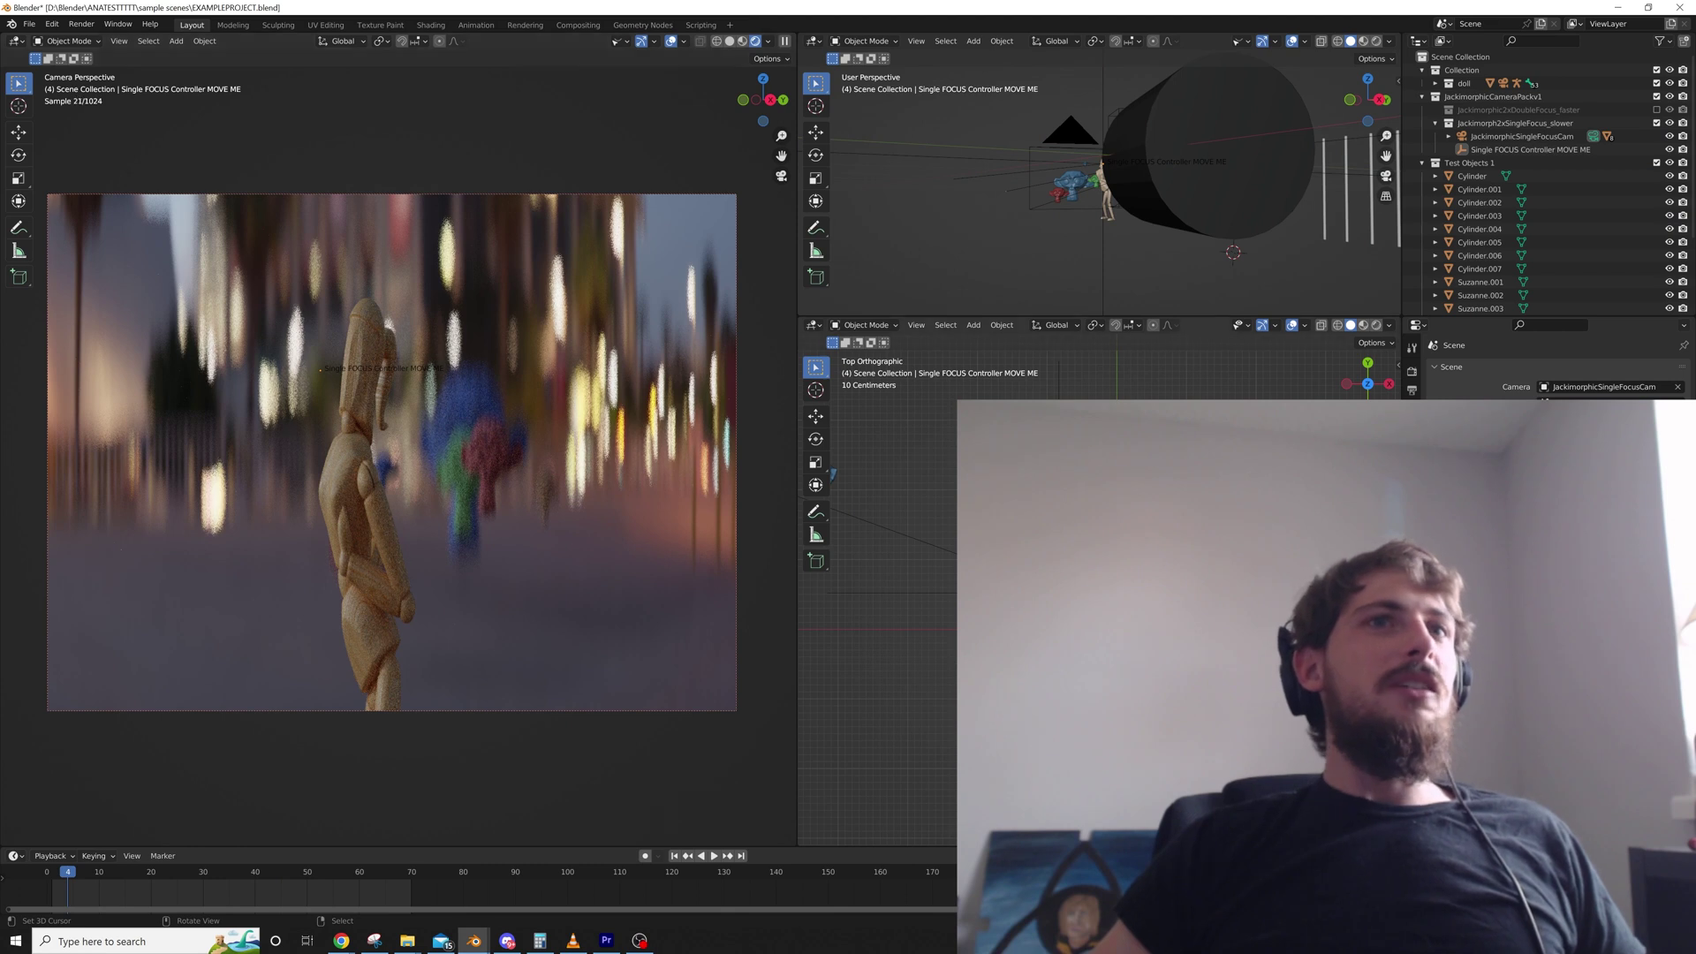
Select the single focus controller, narrow the rendered camera viewport and split the top view viewport into two
right_click(1071, 132)
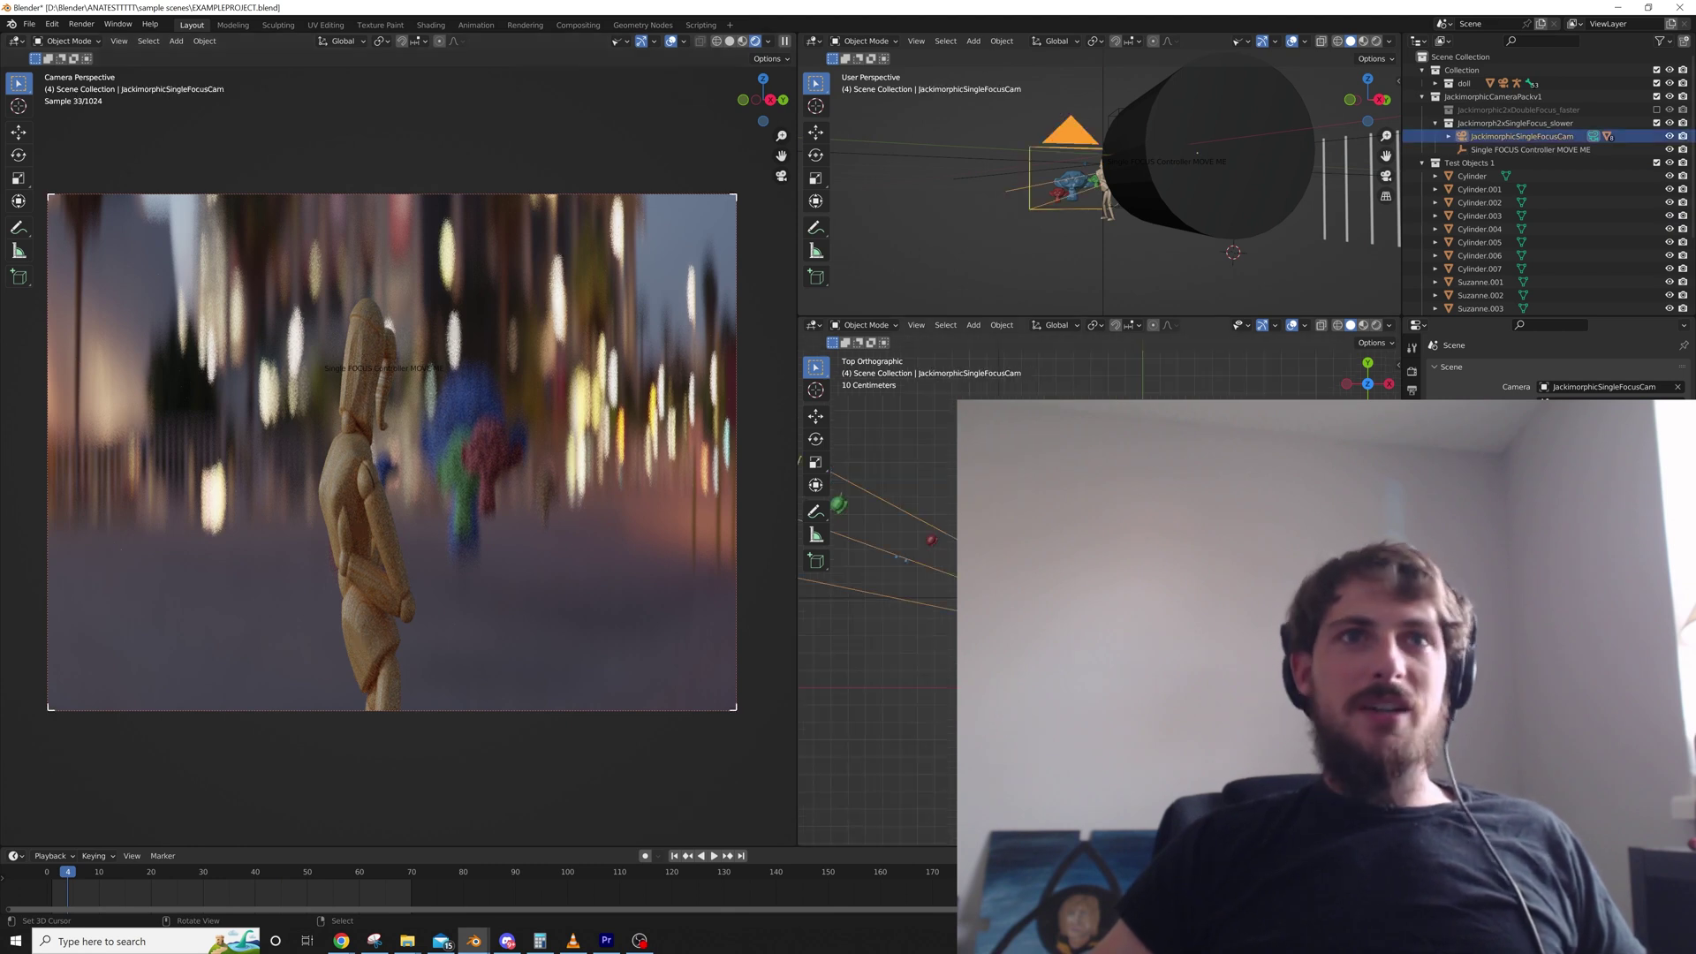
click(1524, 150)
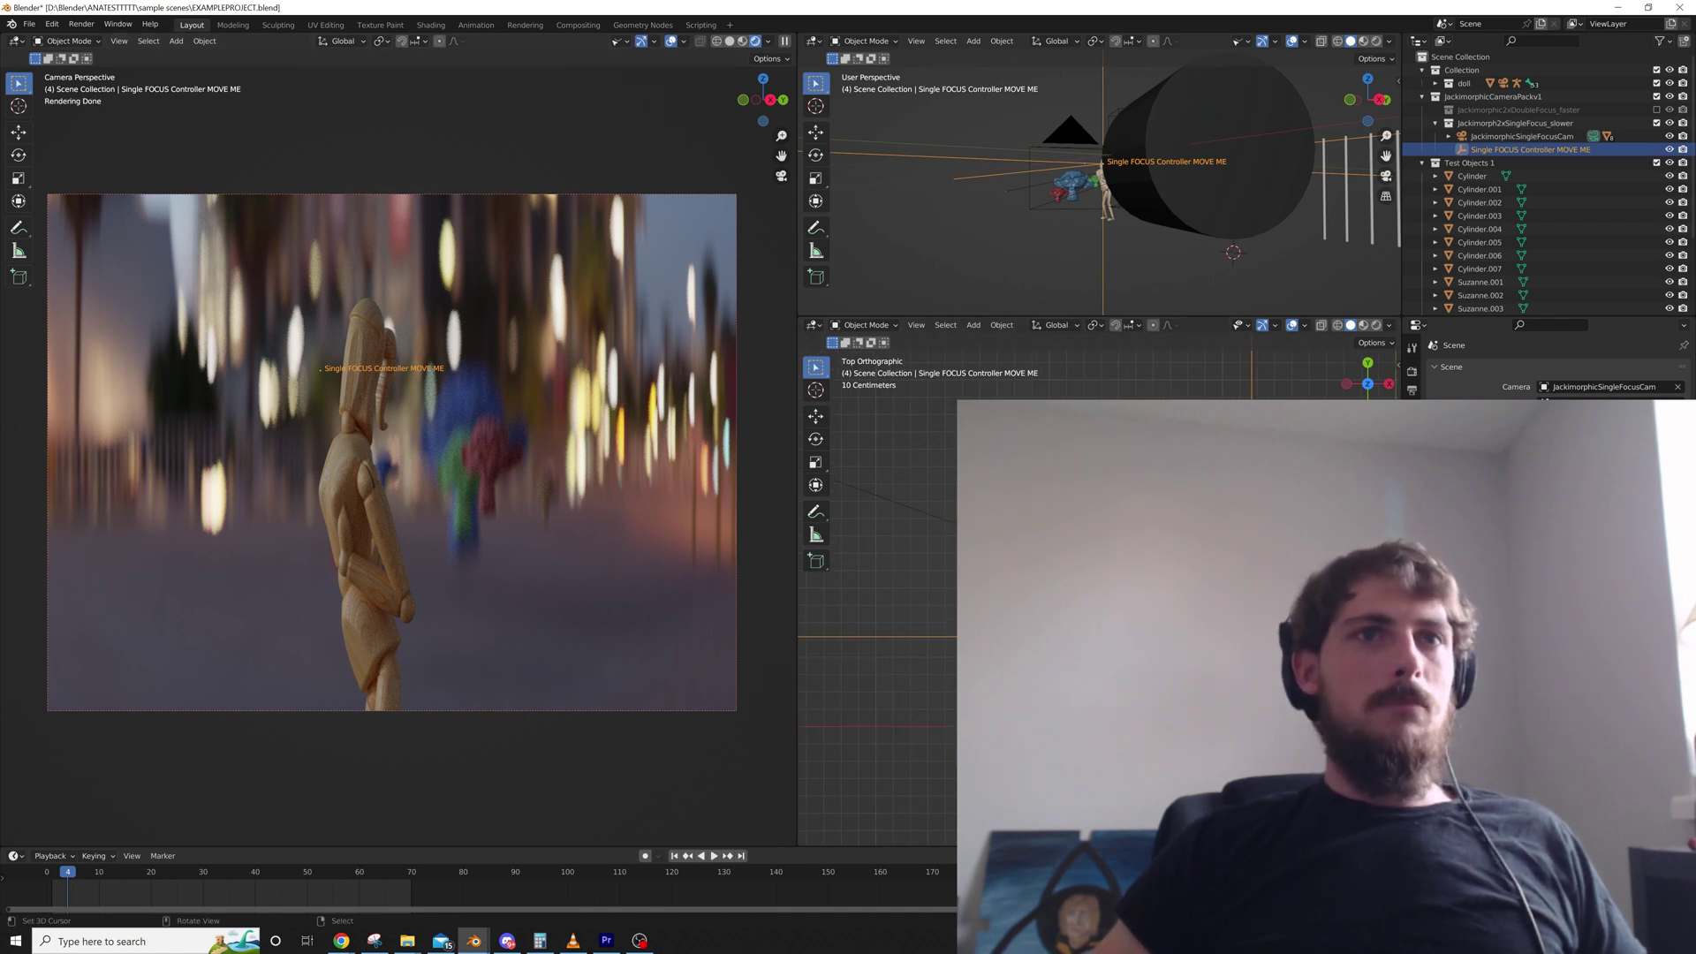
drag(798, 442, 572, 442)
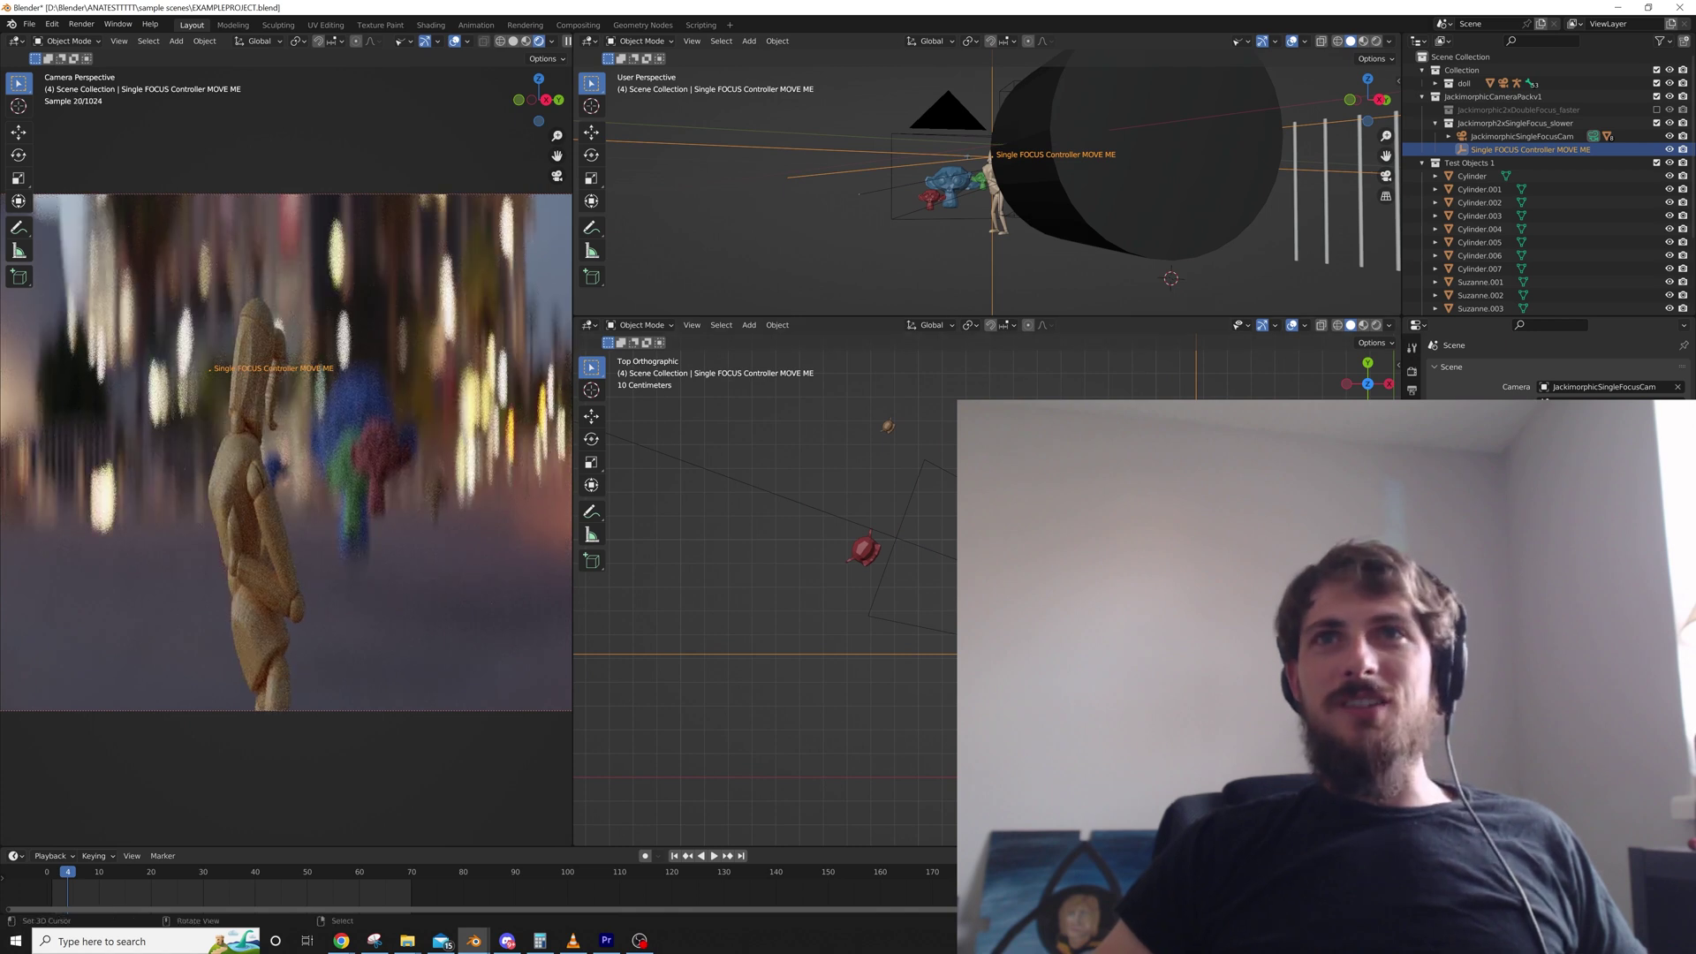
drag(1398, 844, 960, 830)
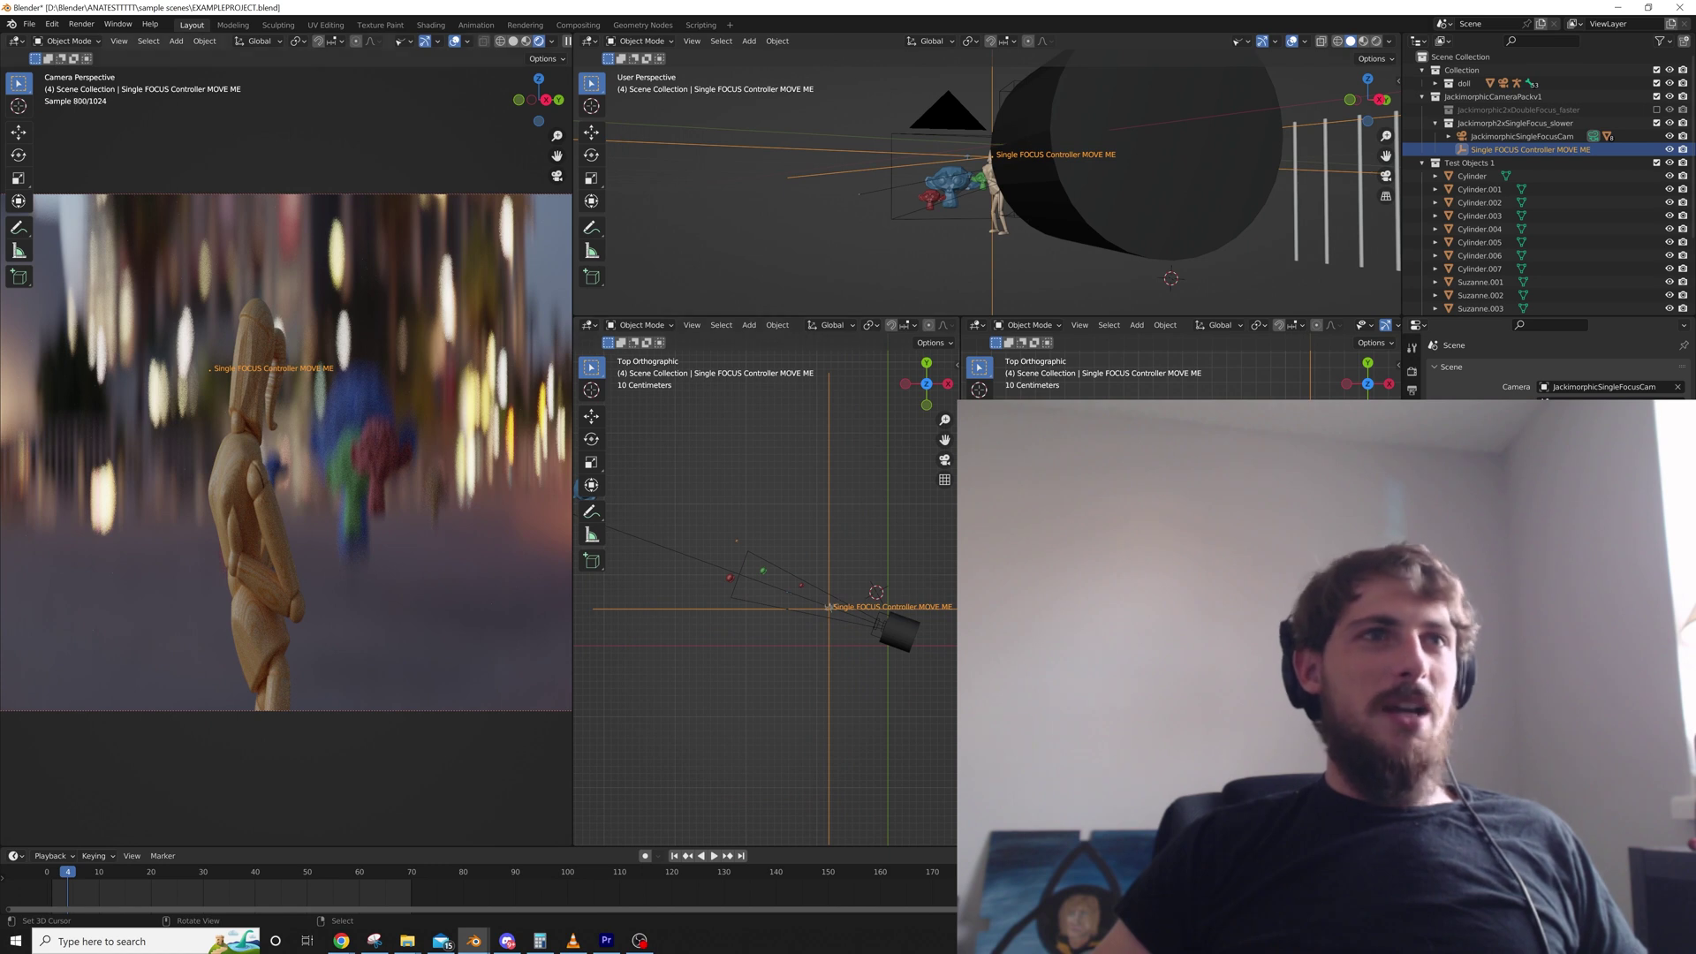
Try moving the single focus controller away from the doll in top view to shift the camera's focus, and return it to the doll
scroll(287, 451, down, 2)
key(g)
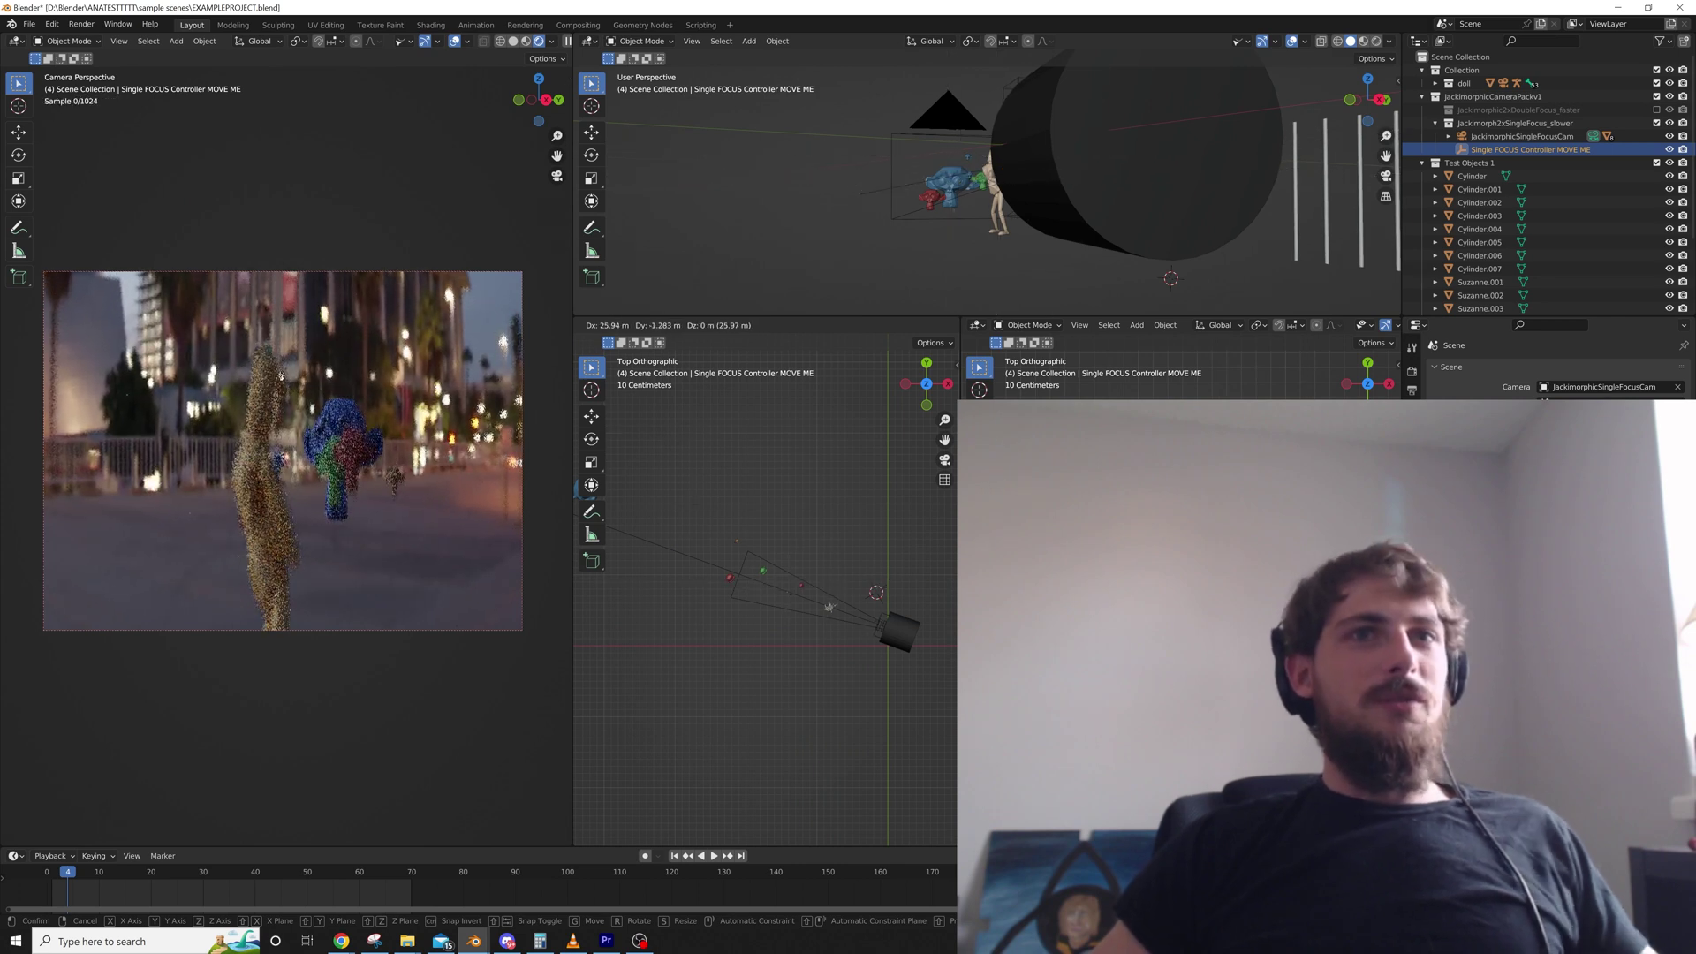
key(Escape)
key(g)
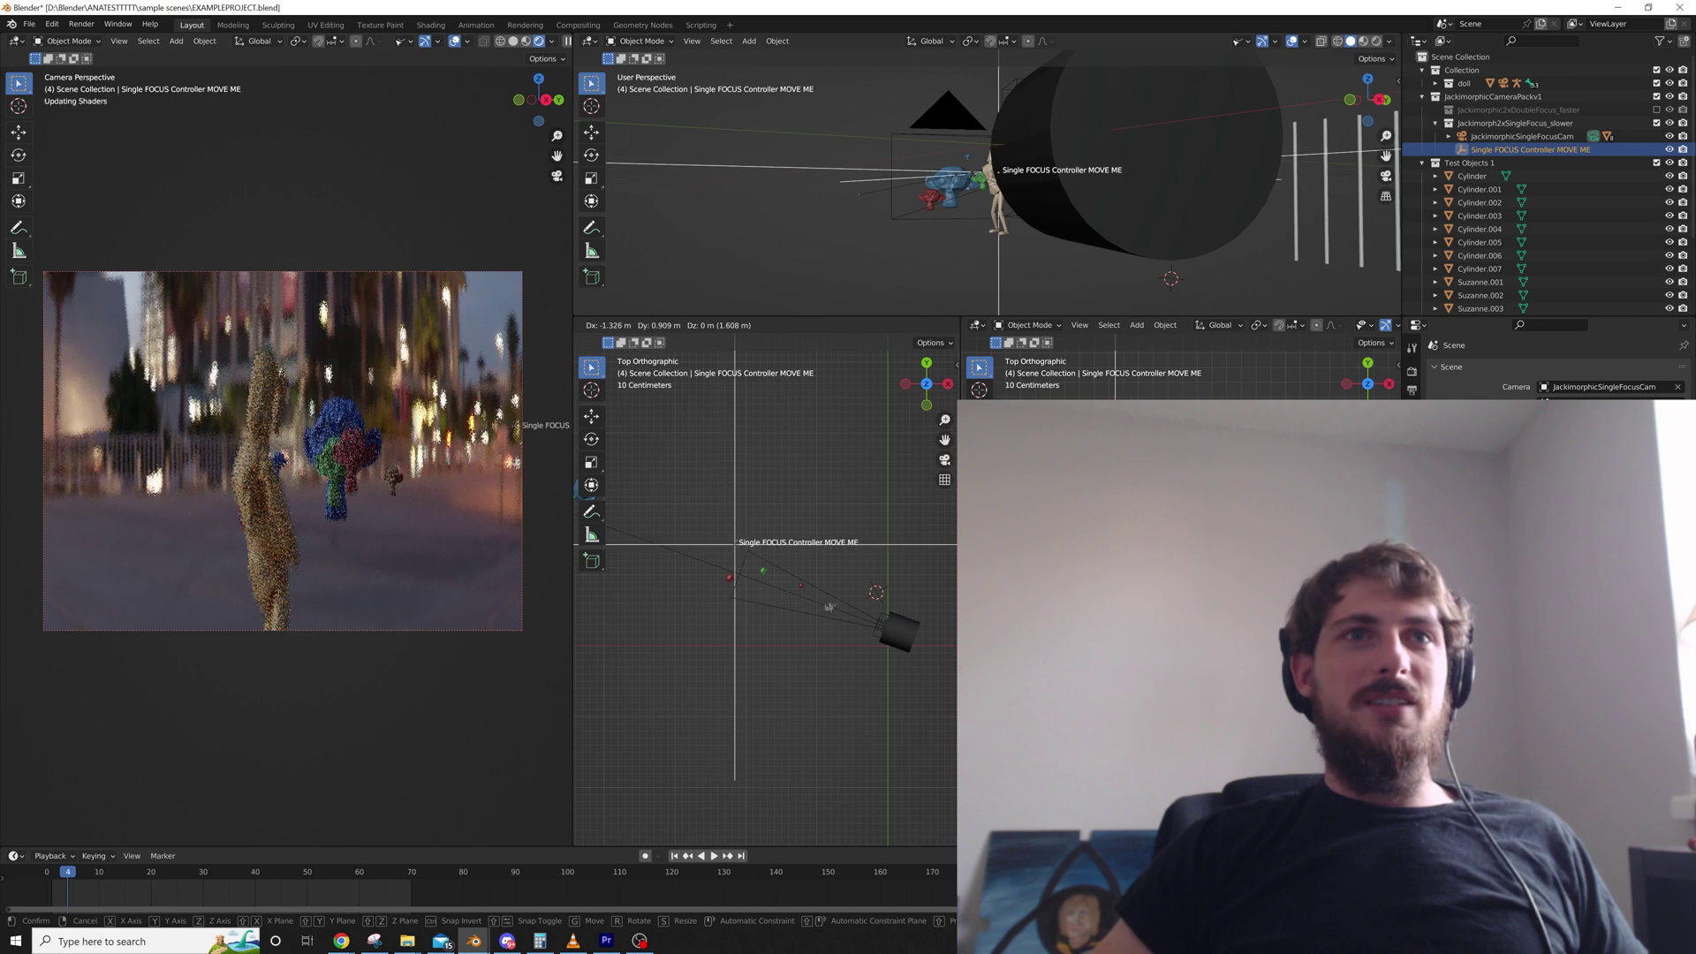
click(829, 606)
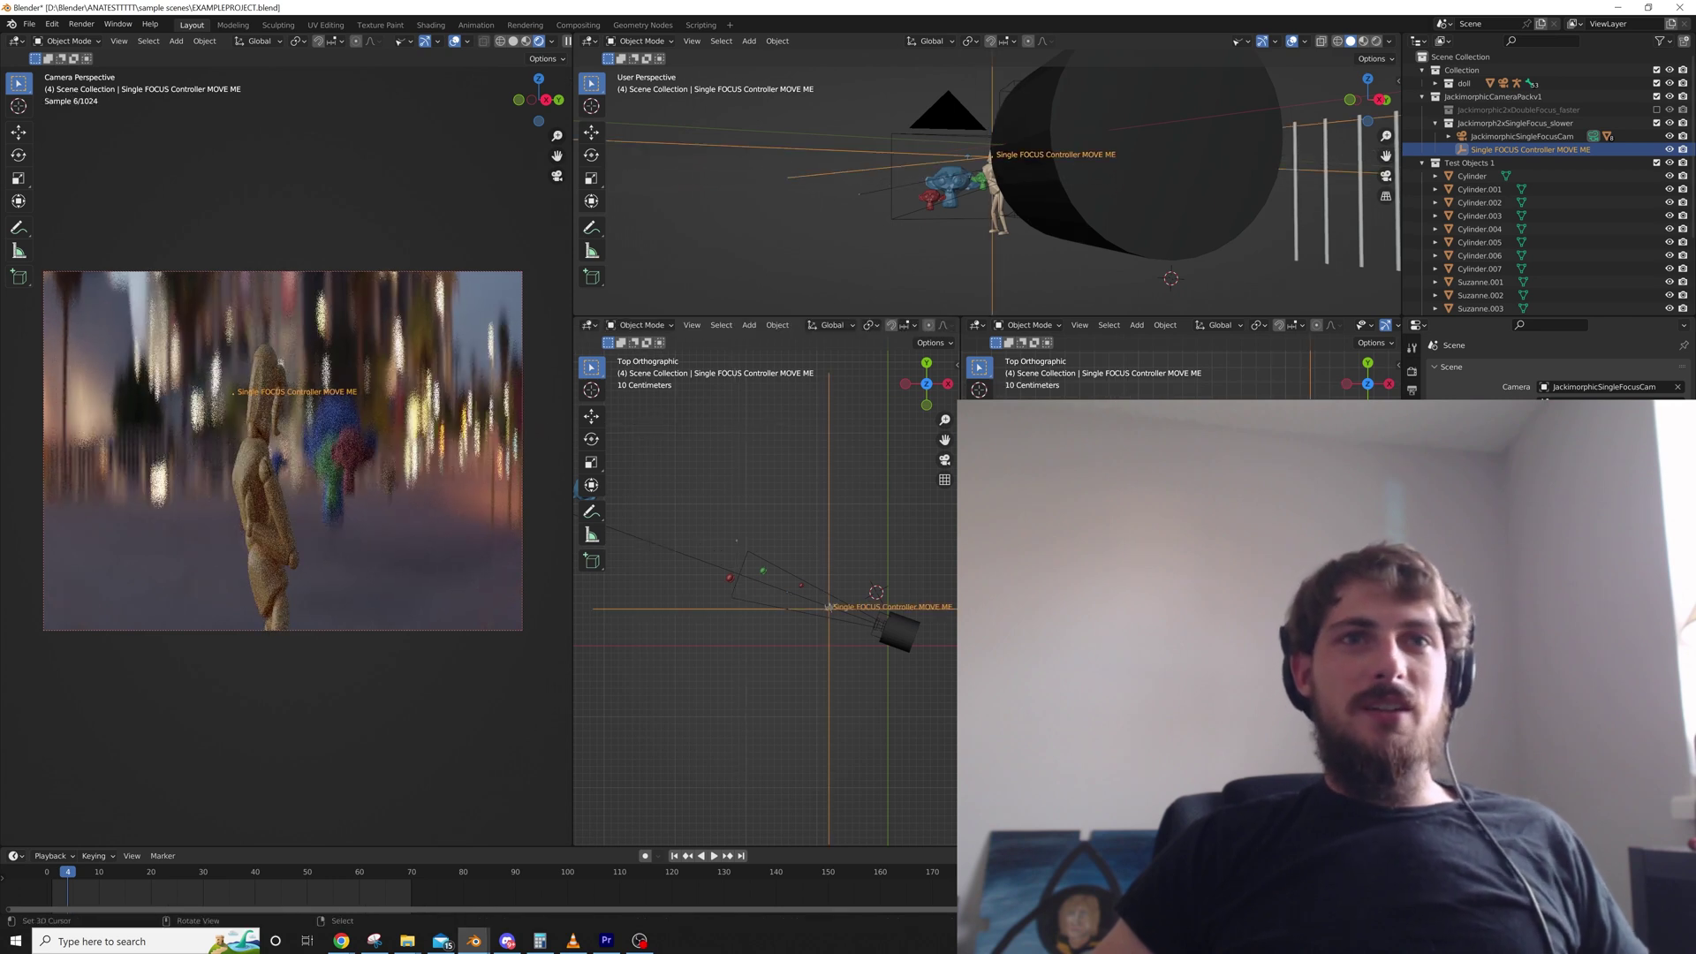
Walk the camera through the scene in camera view until it frames the doll with the vertical cylinders and Suzanne heads behind it
key(KP_0)
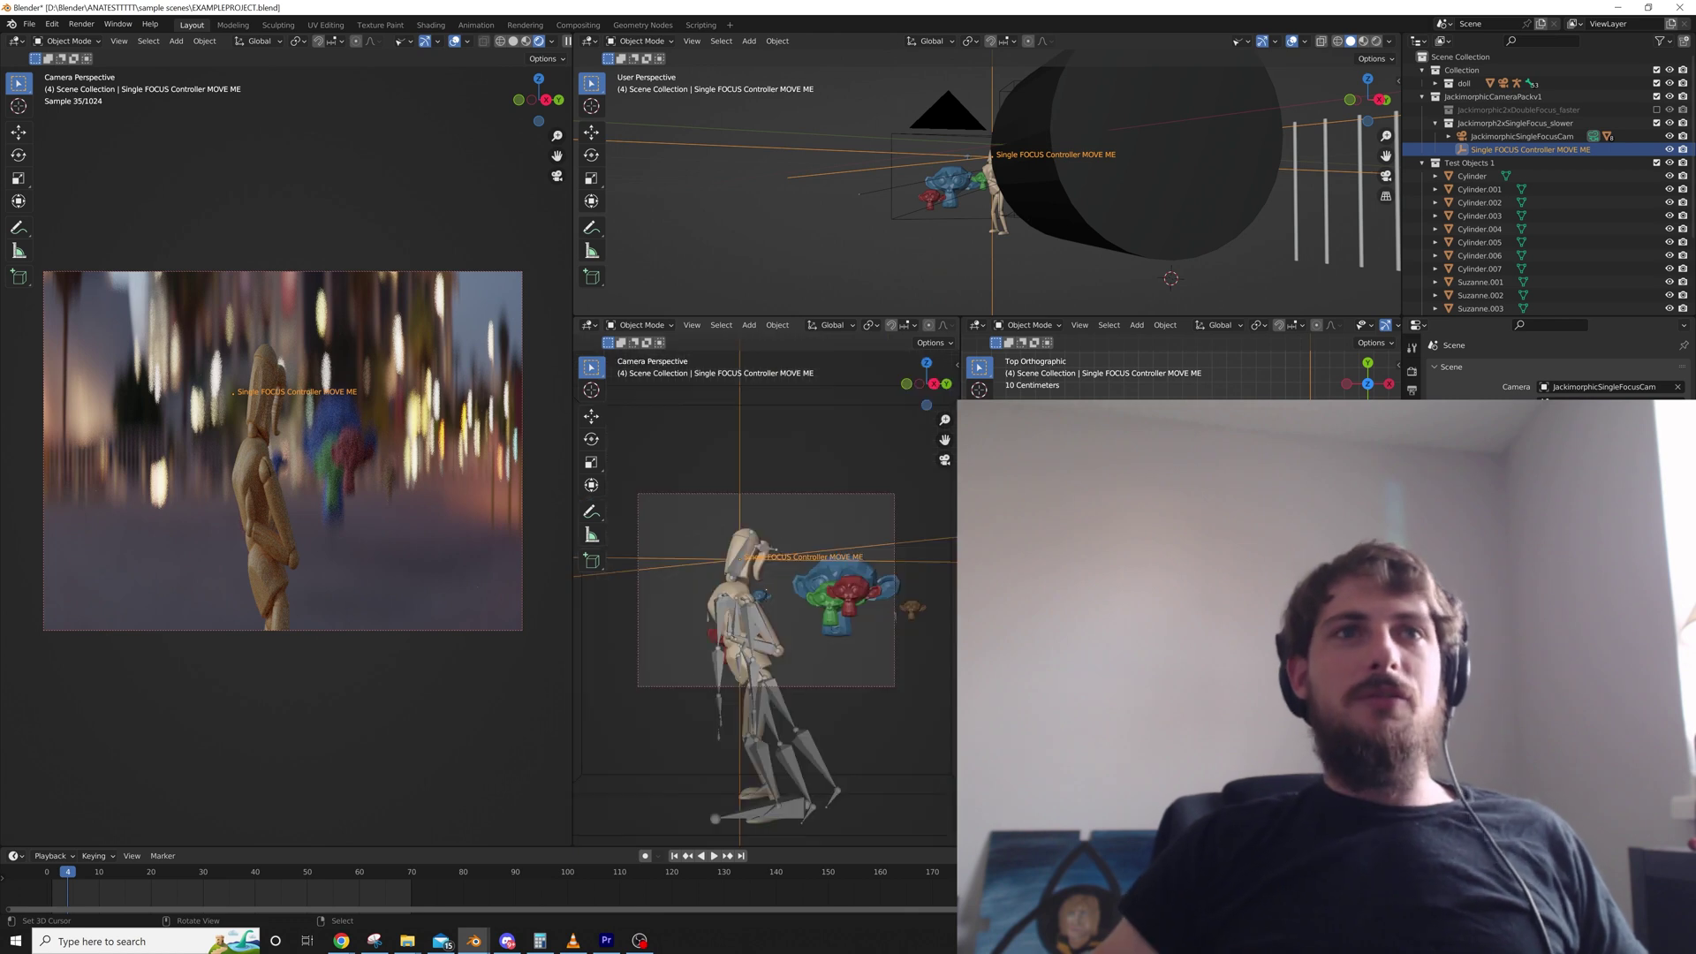
key(shift+grave)
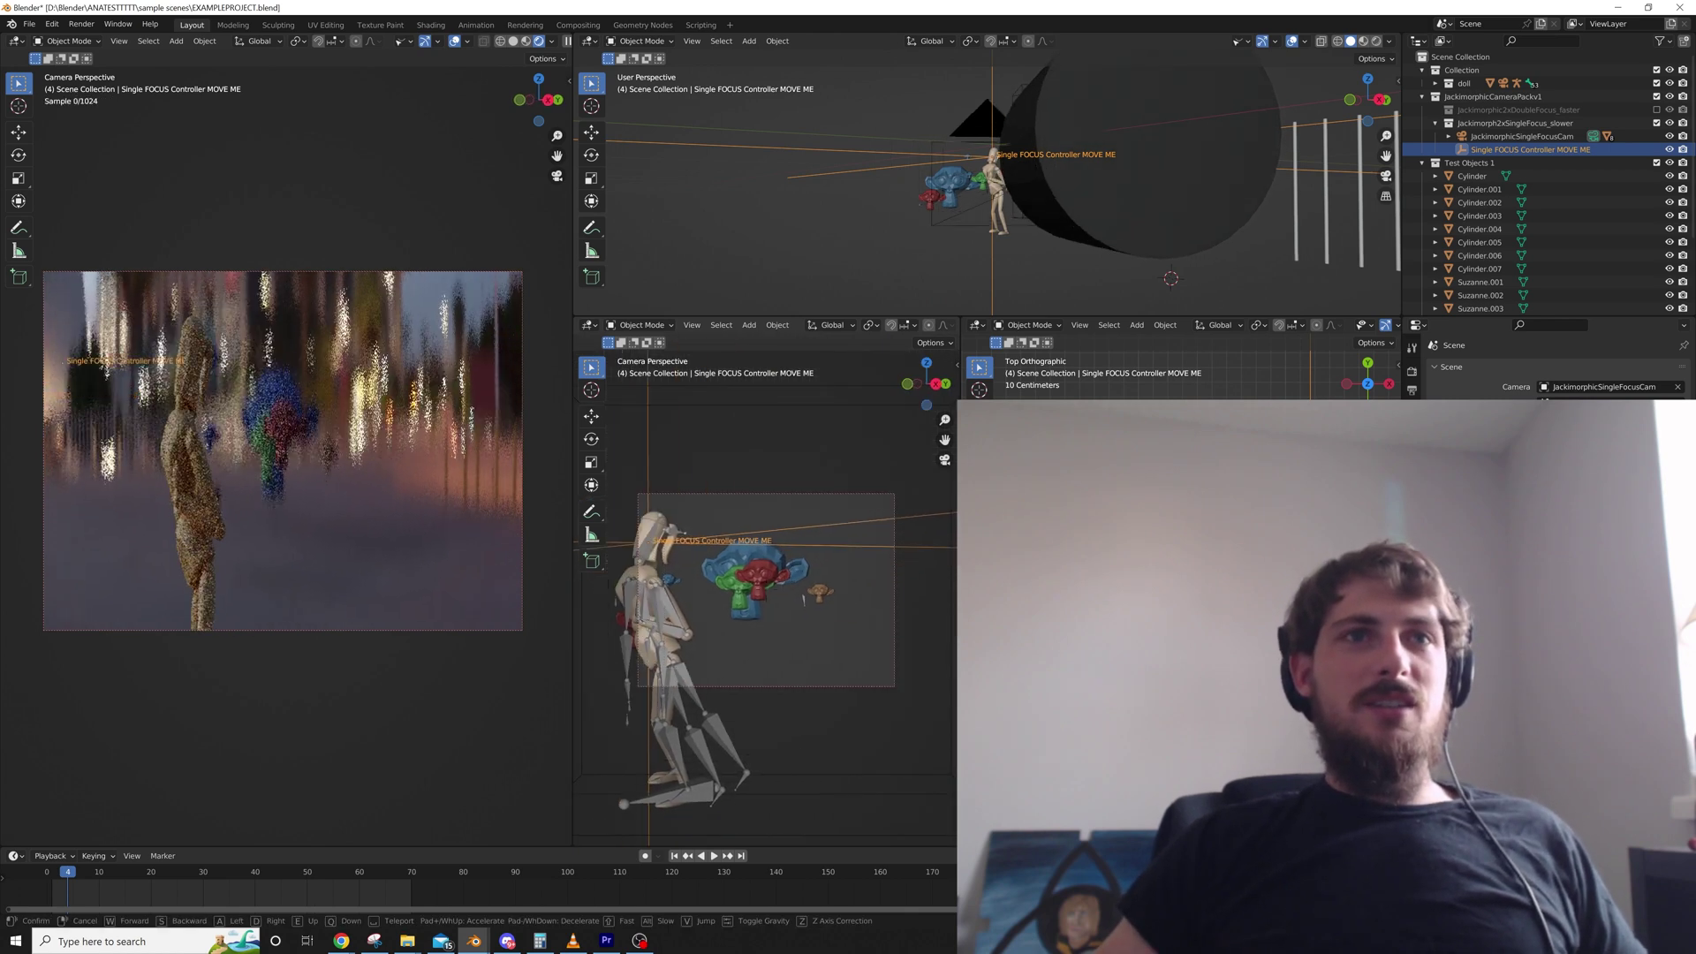
key(w)
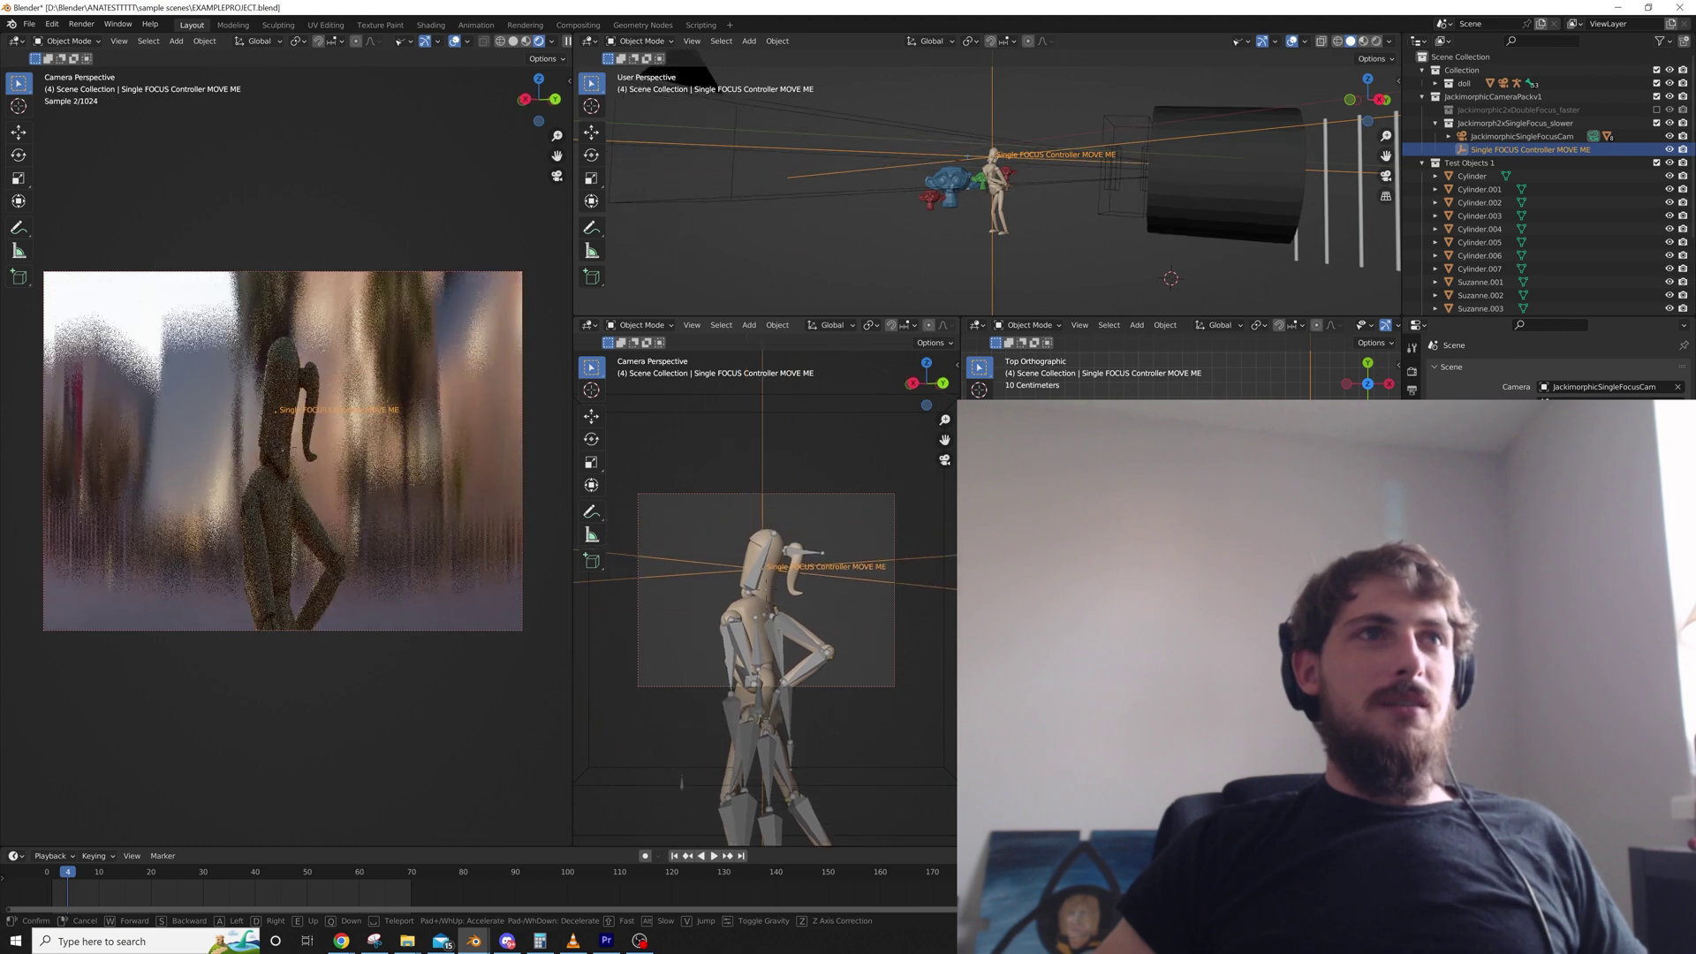
key(q)
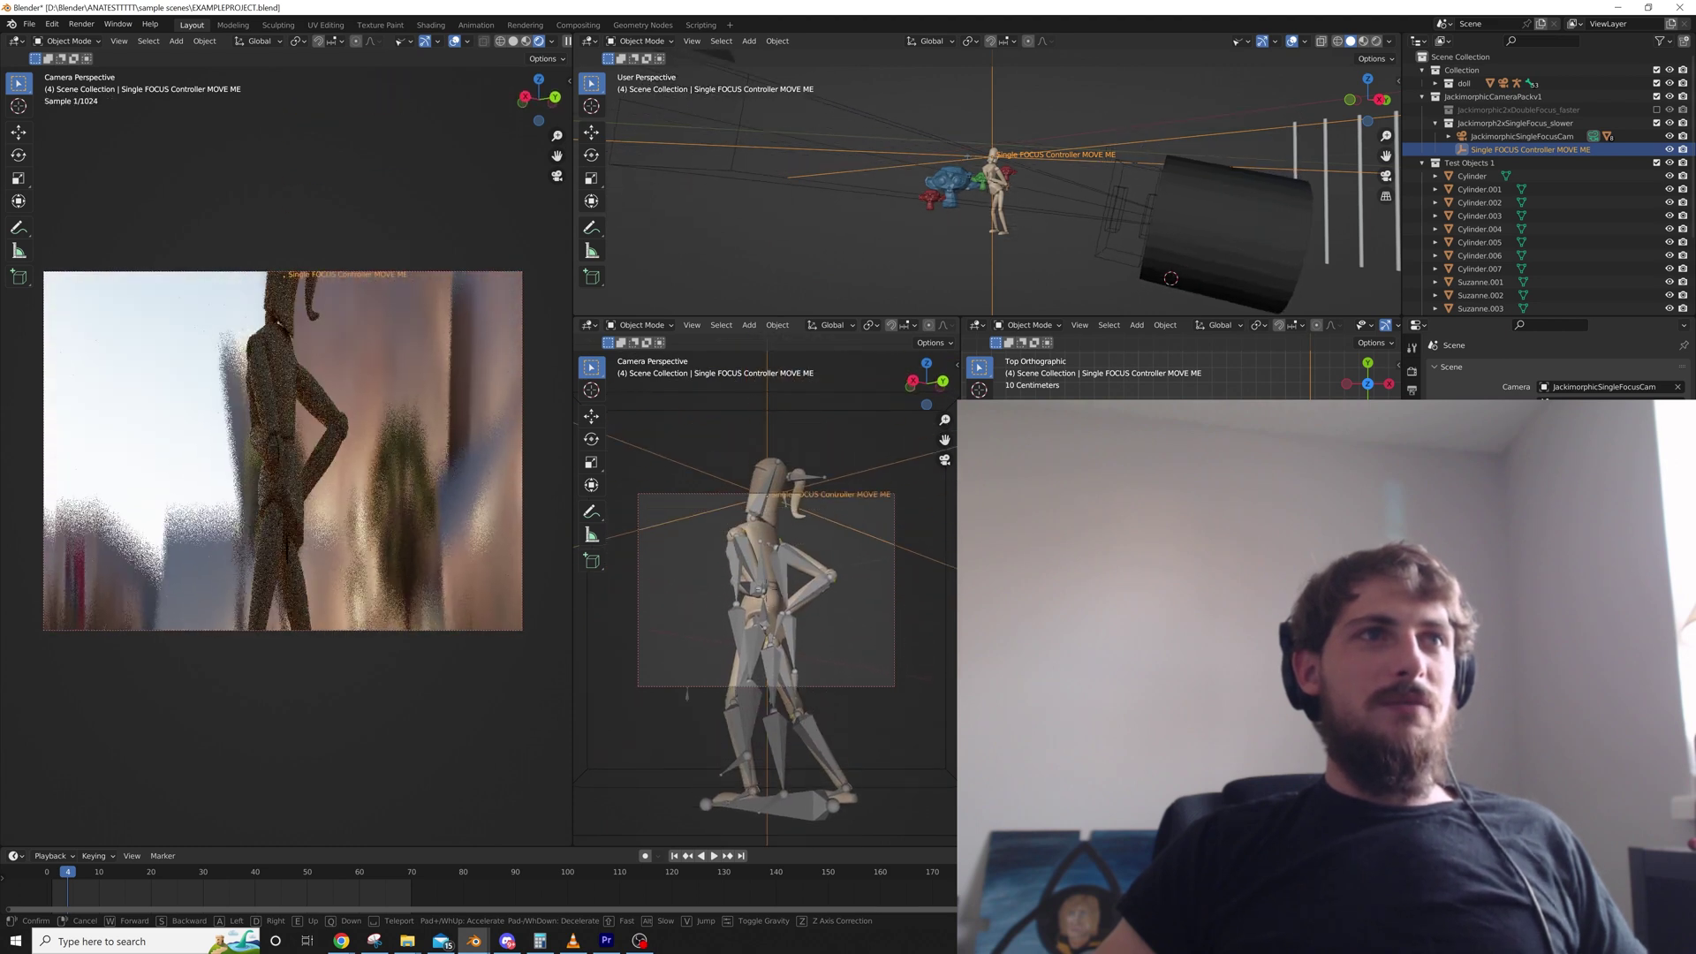
key(d)
key(w)
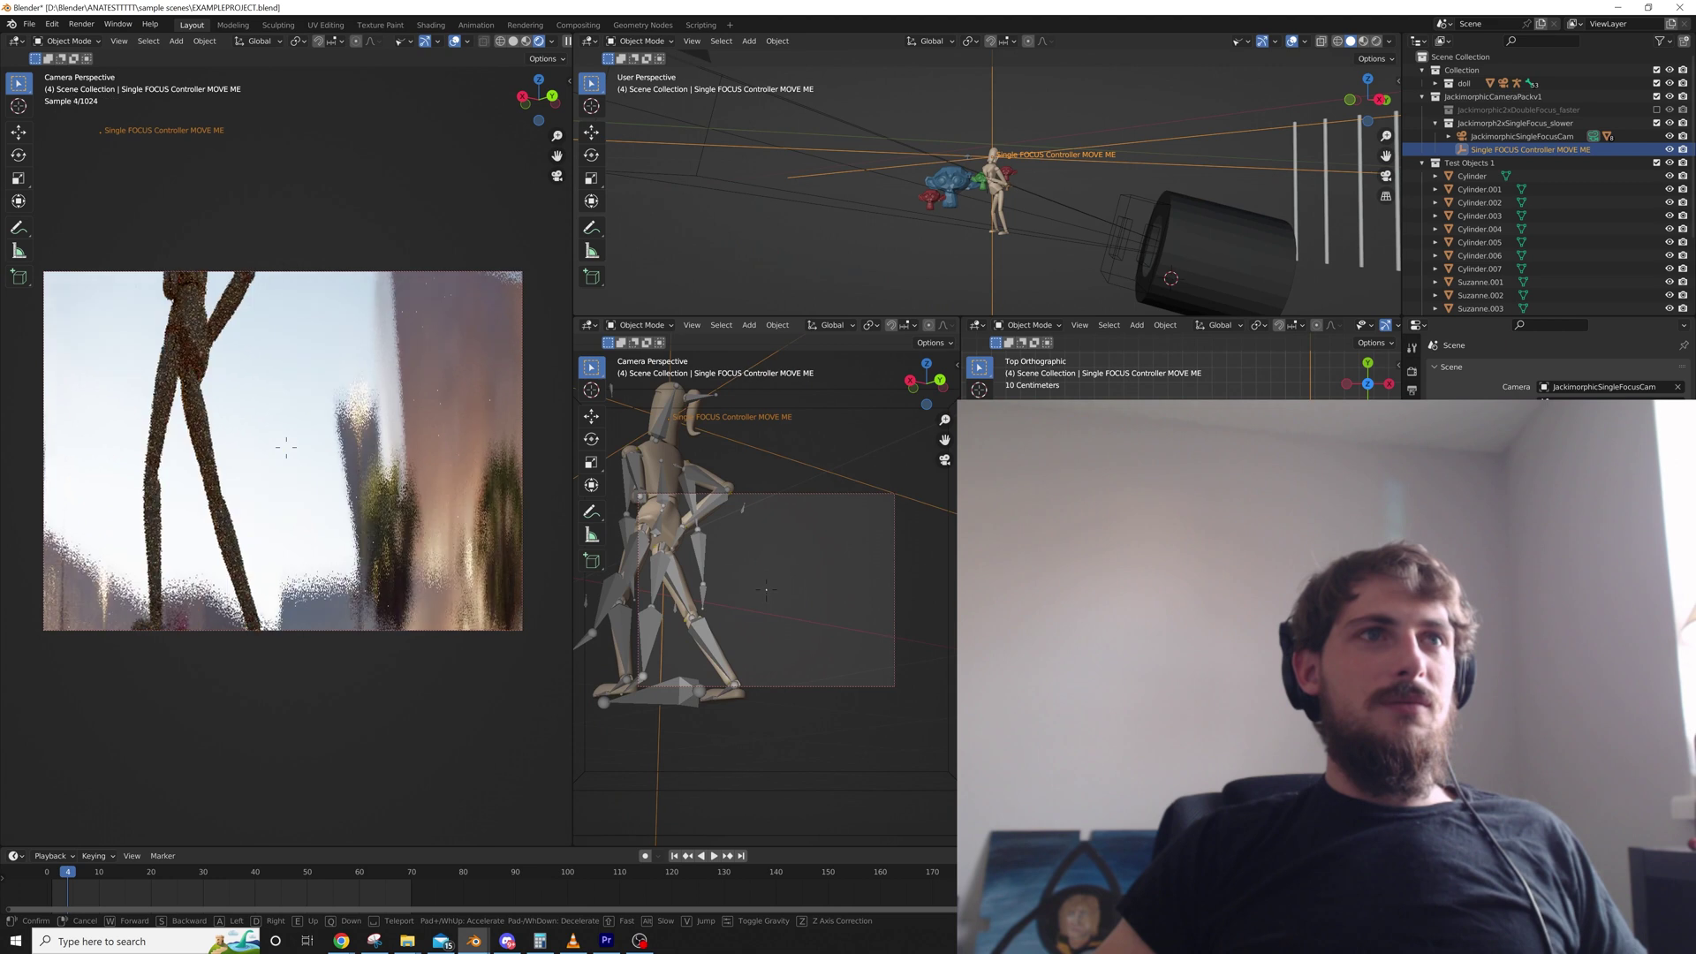
key(s)
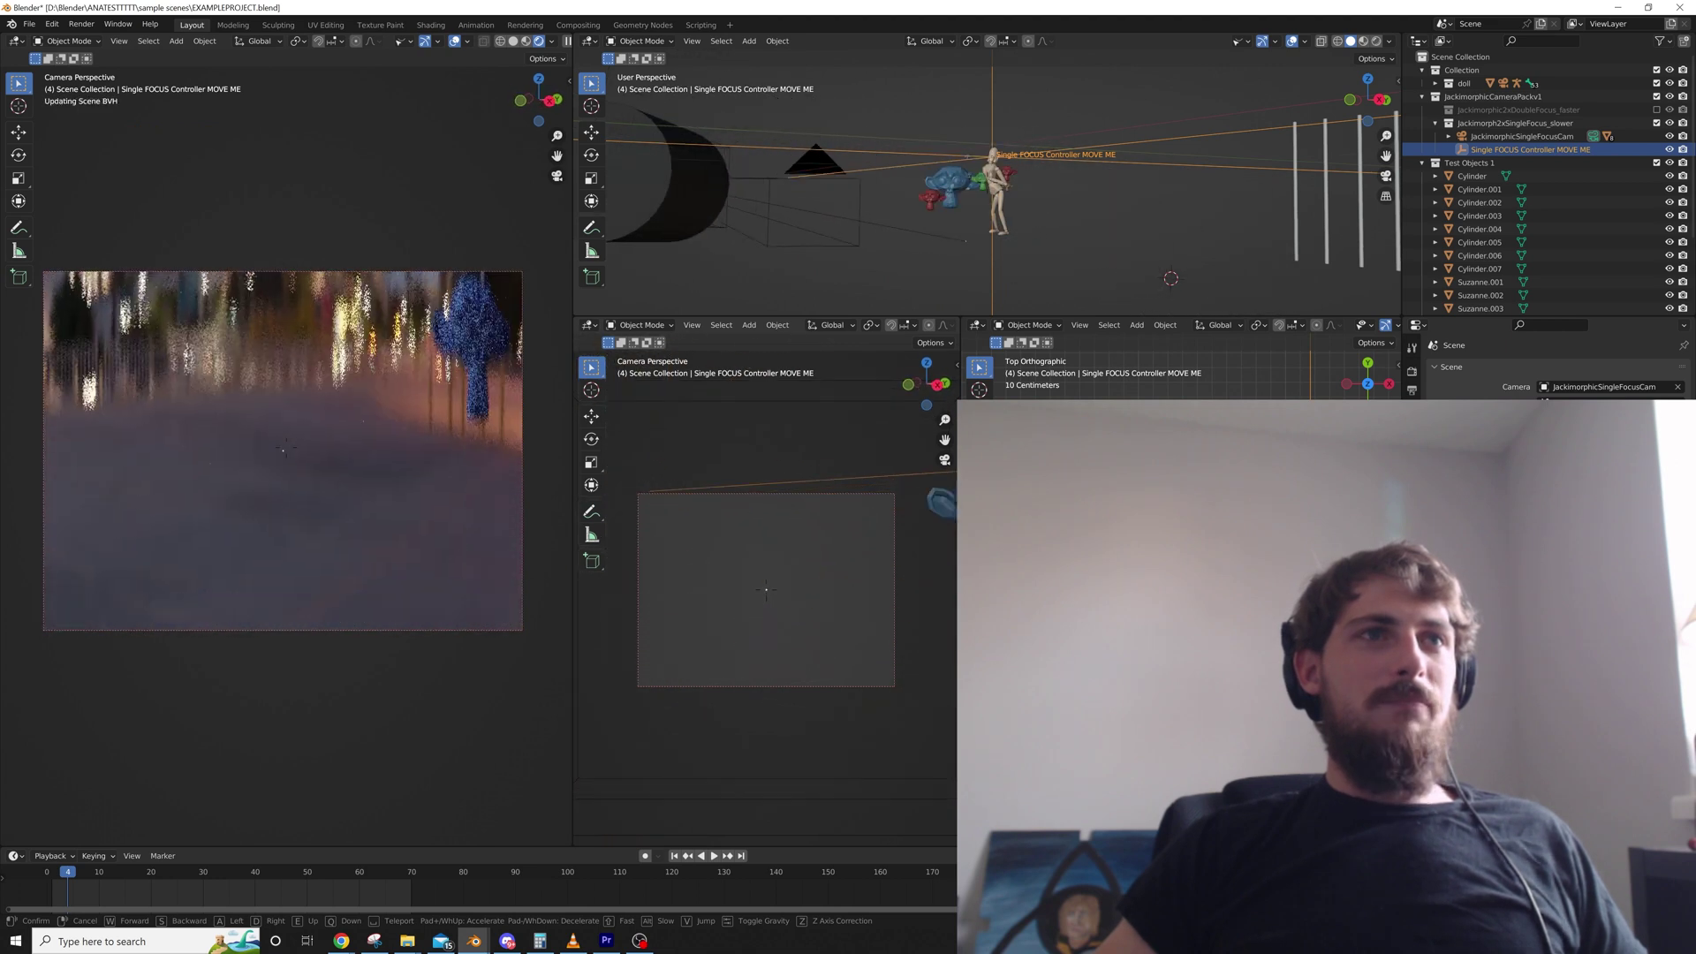
key(d)
key(w)
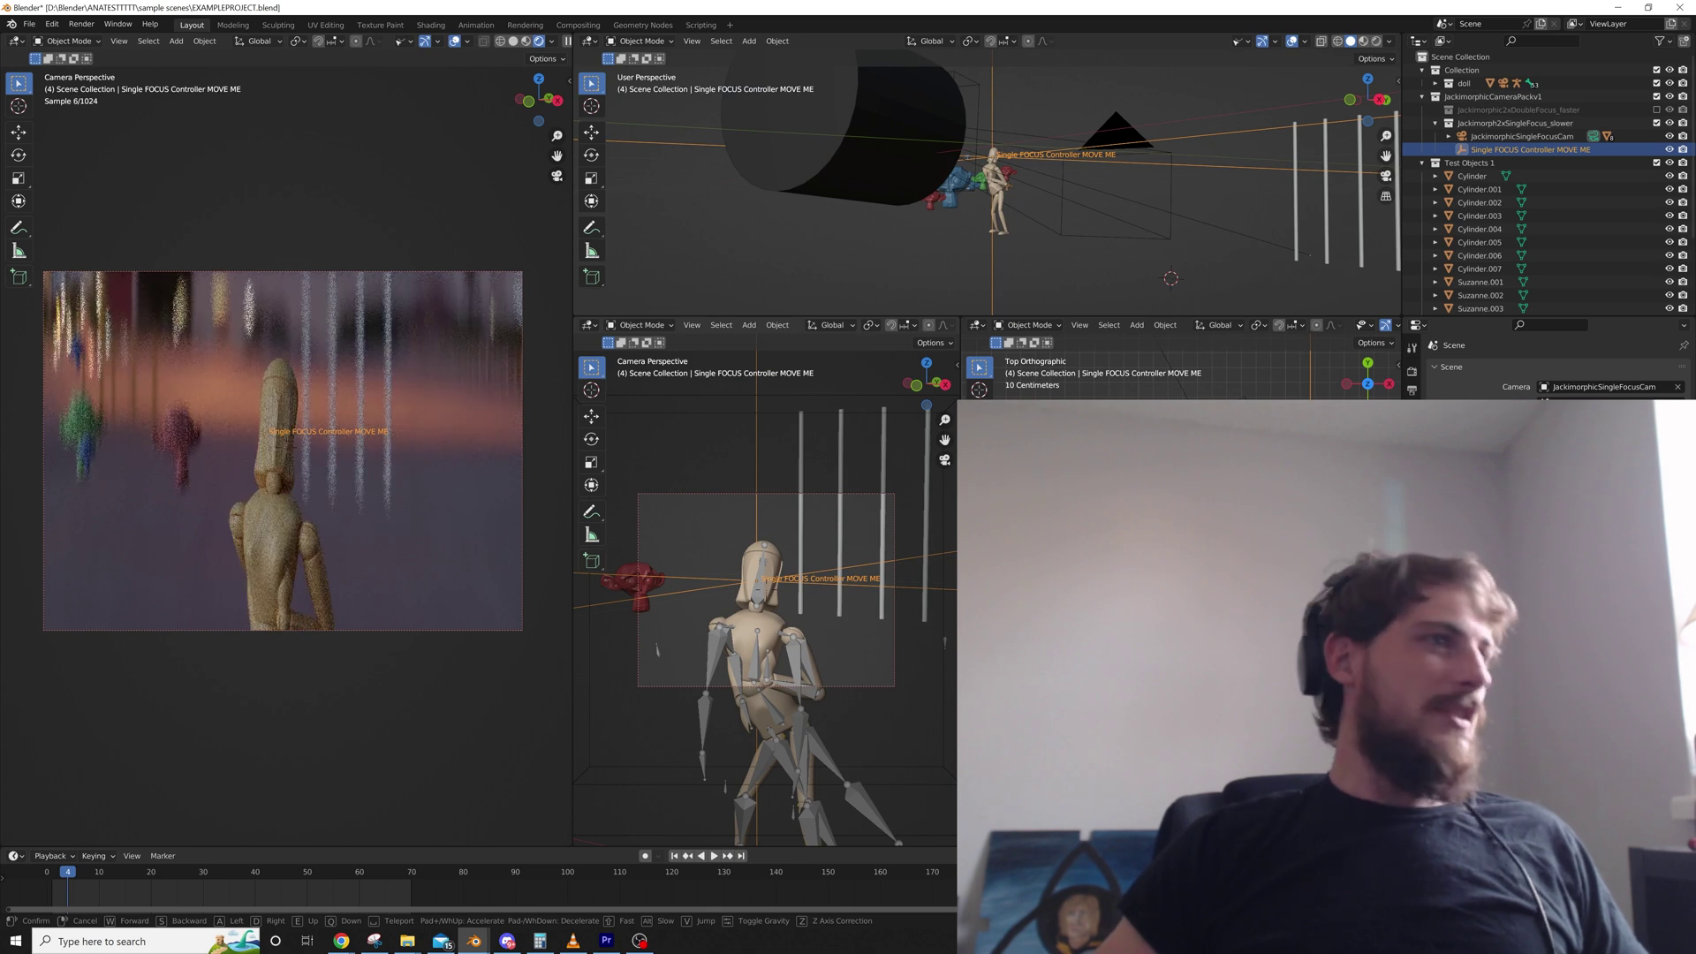
key(w)
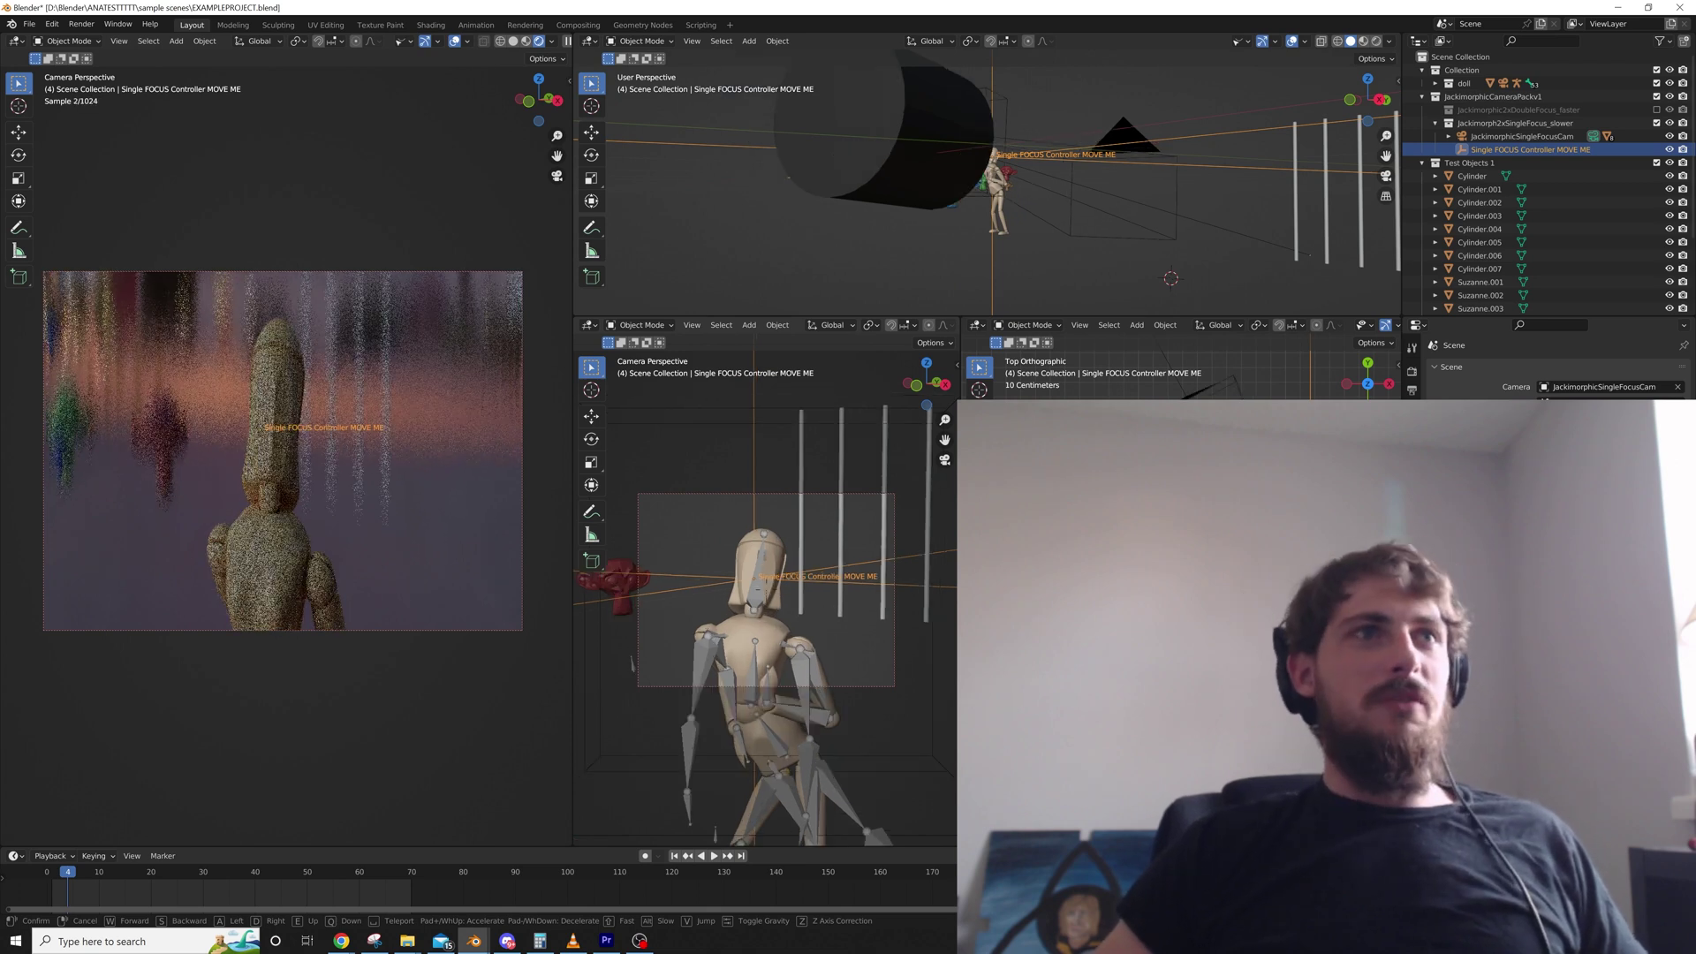
key(w)
key(s)
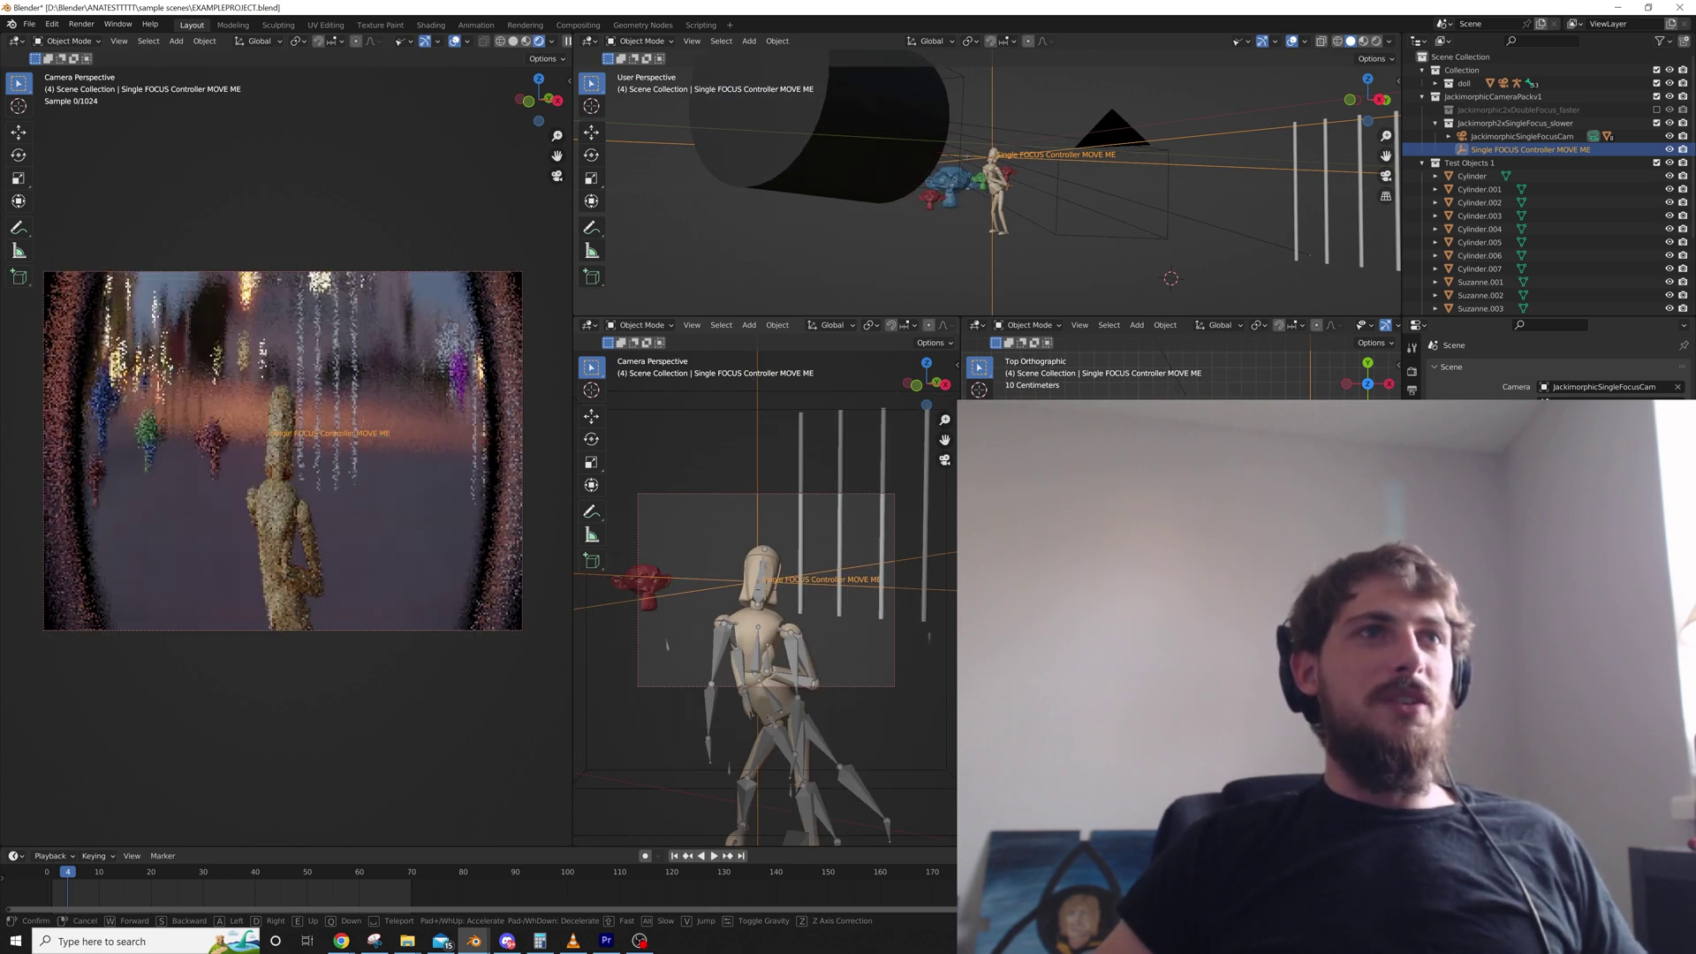
click(766, 590)
Clear the selection and walk the camera to a lower angle, placing the doll right of centre with the red Suzanne head on the left
key(alt+a)
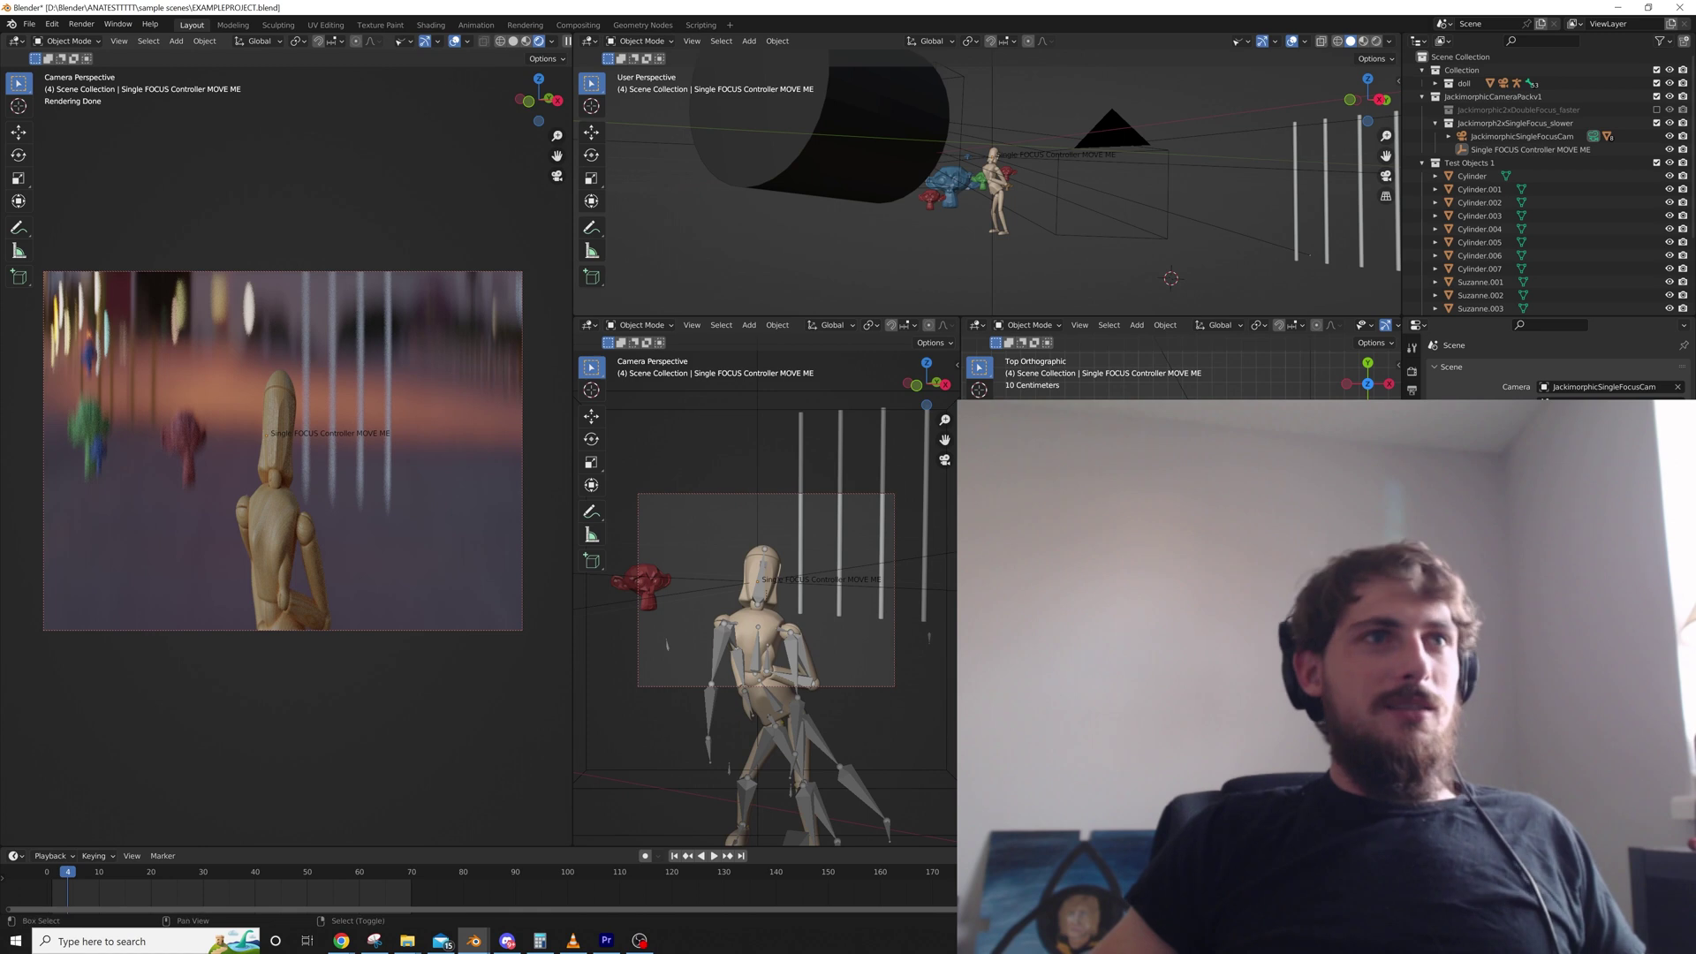
key(shift+grave)
key(a)
key(q)
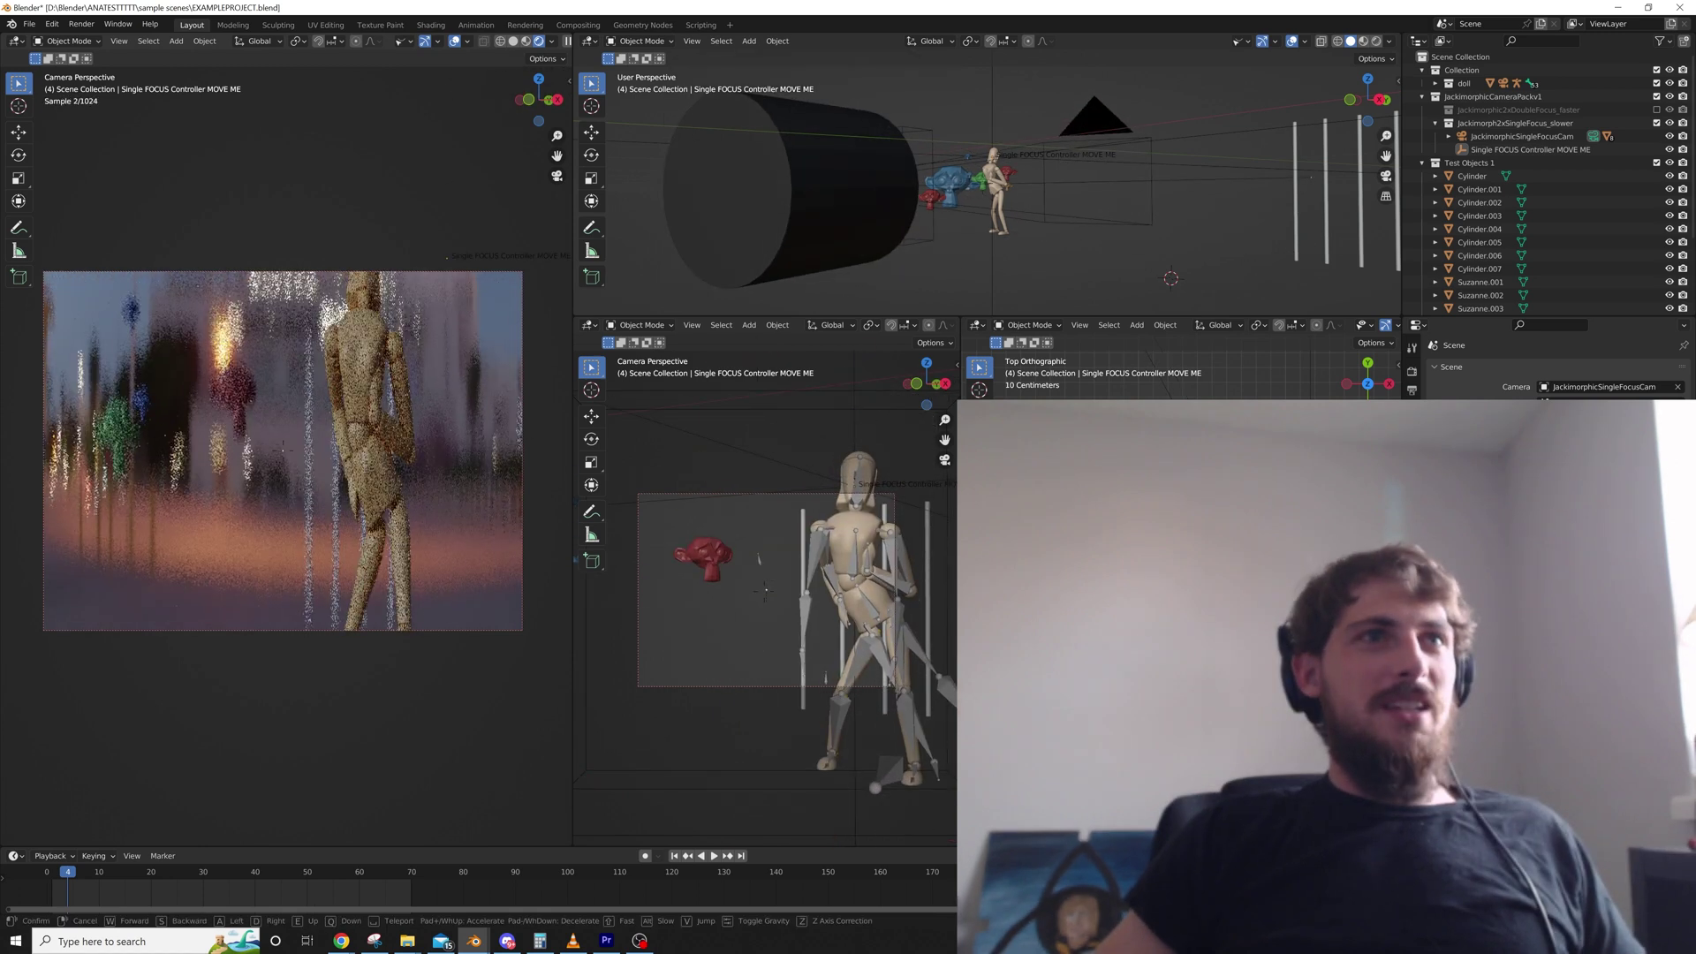
key(Return)
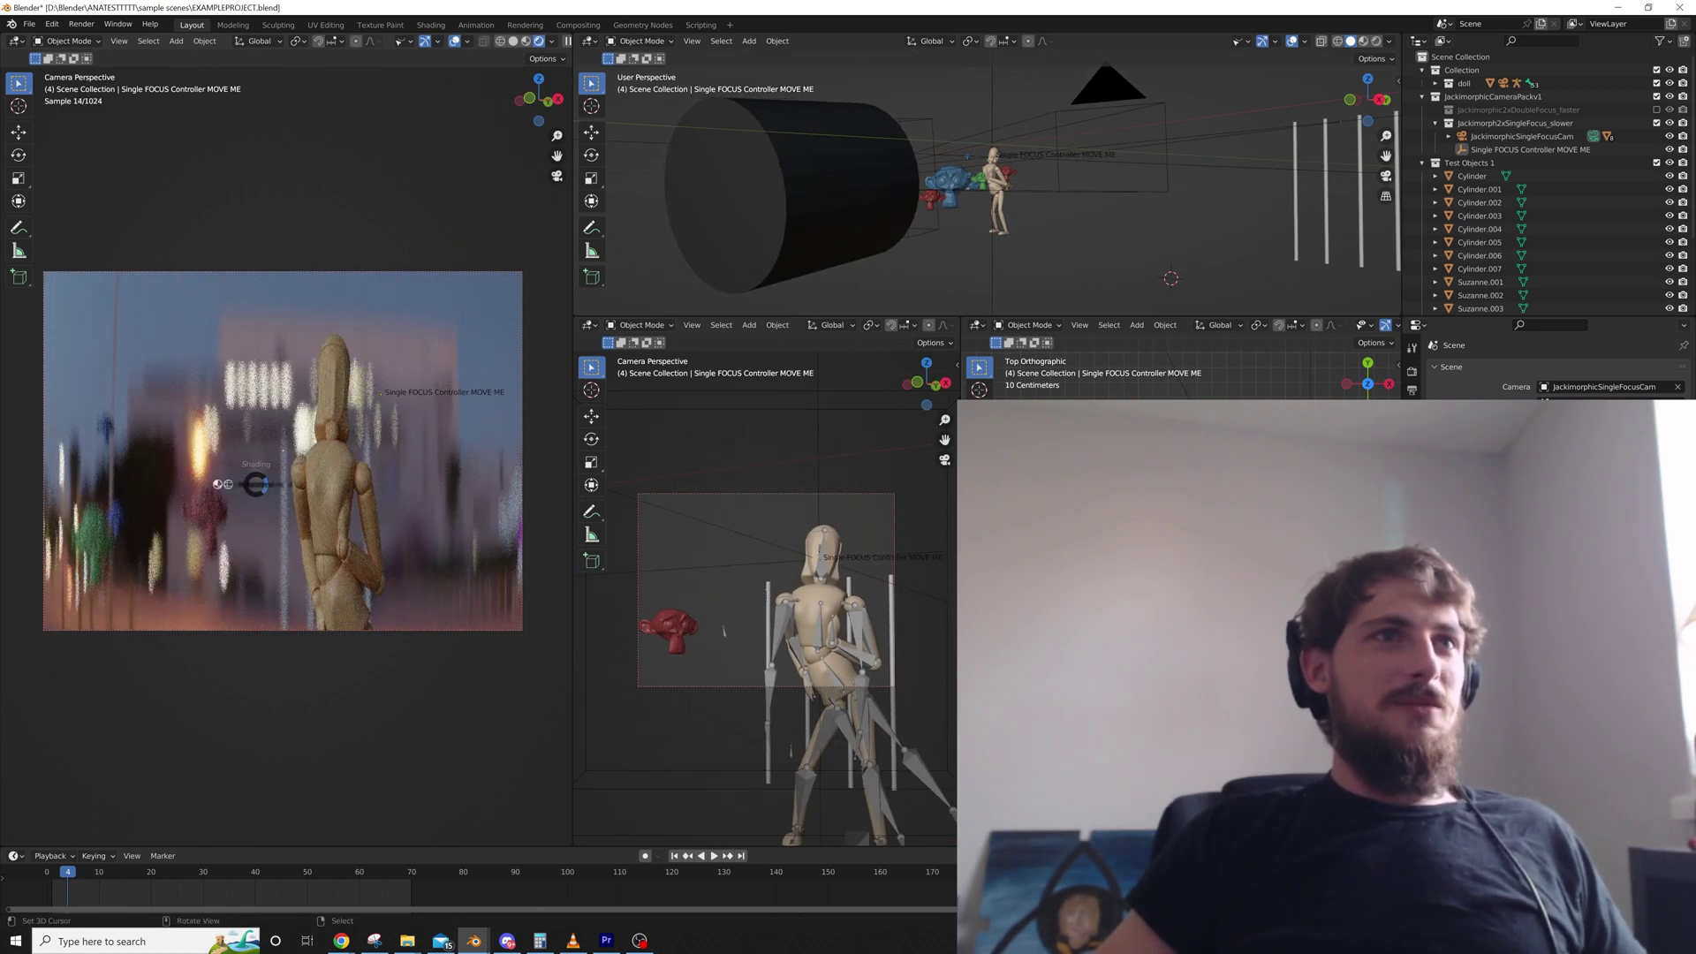
Render the current frame from the single-focus camera
click(305, 484)
key(F12)
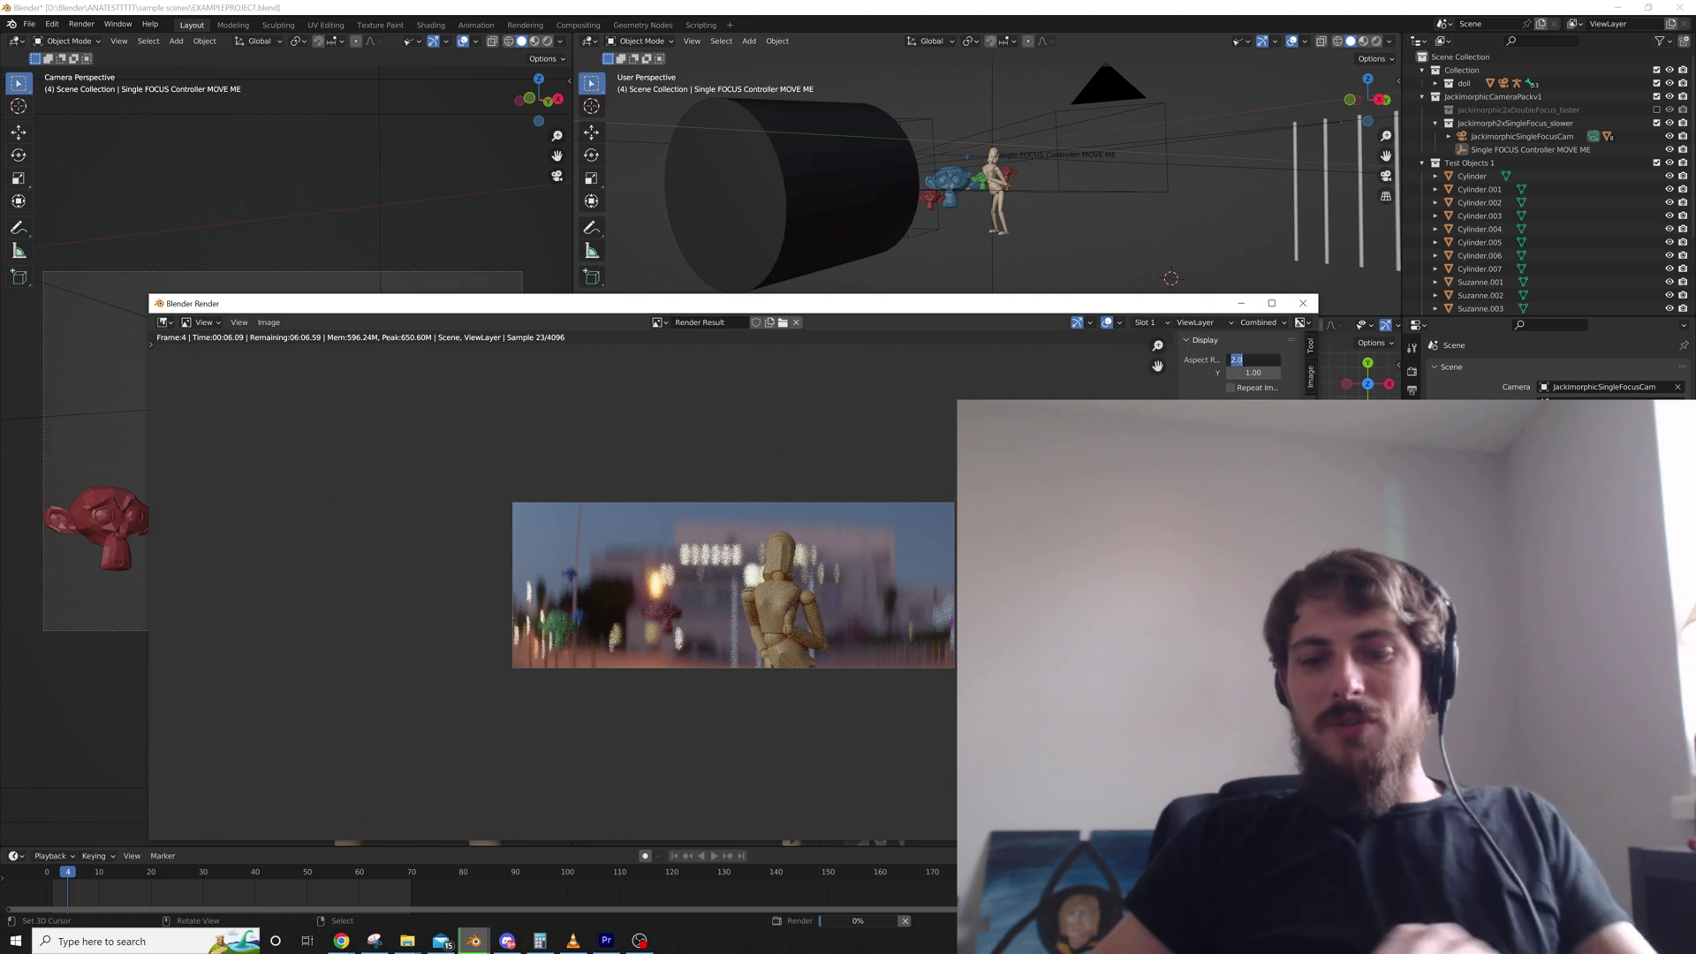
Compare the squeezed and desqueezed render in a maximized render window by setting the horizontal display aspect ratio to 1, then 2
text(1)
key(Return)
drag(669, 298, 650, 1)
scroll(796, 442, up, 4)
middle_drag(795, 442, 665, 436)
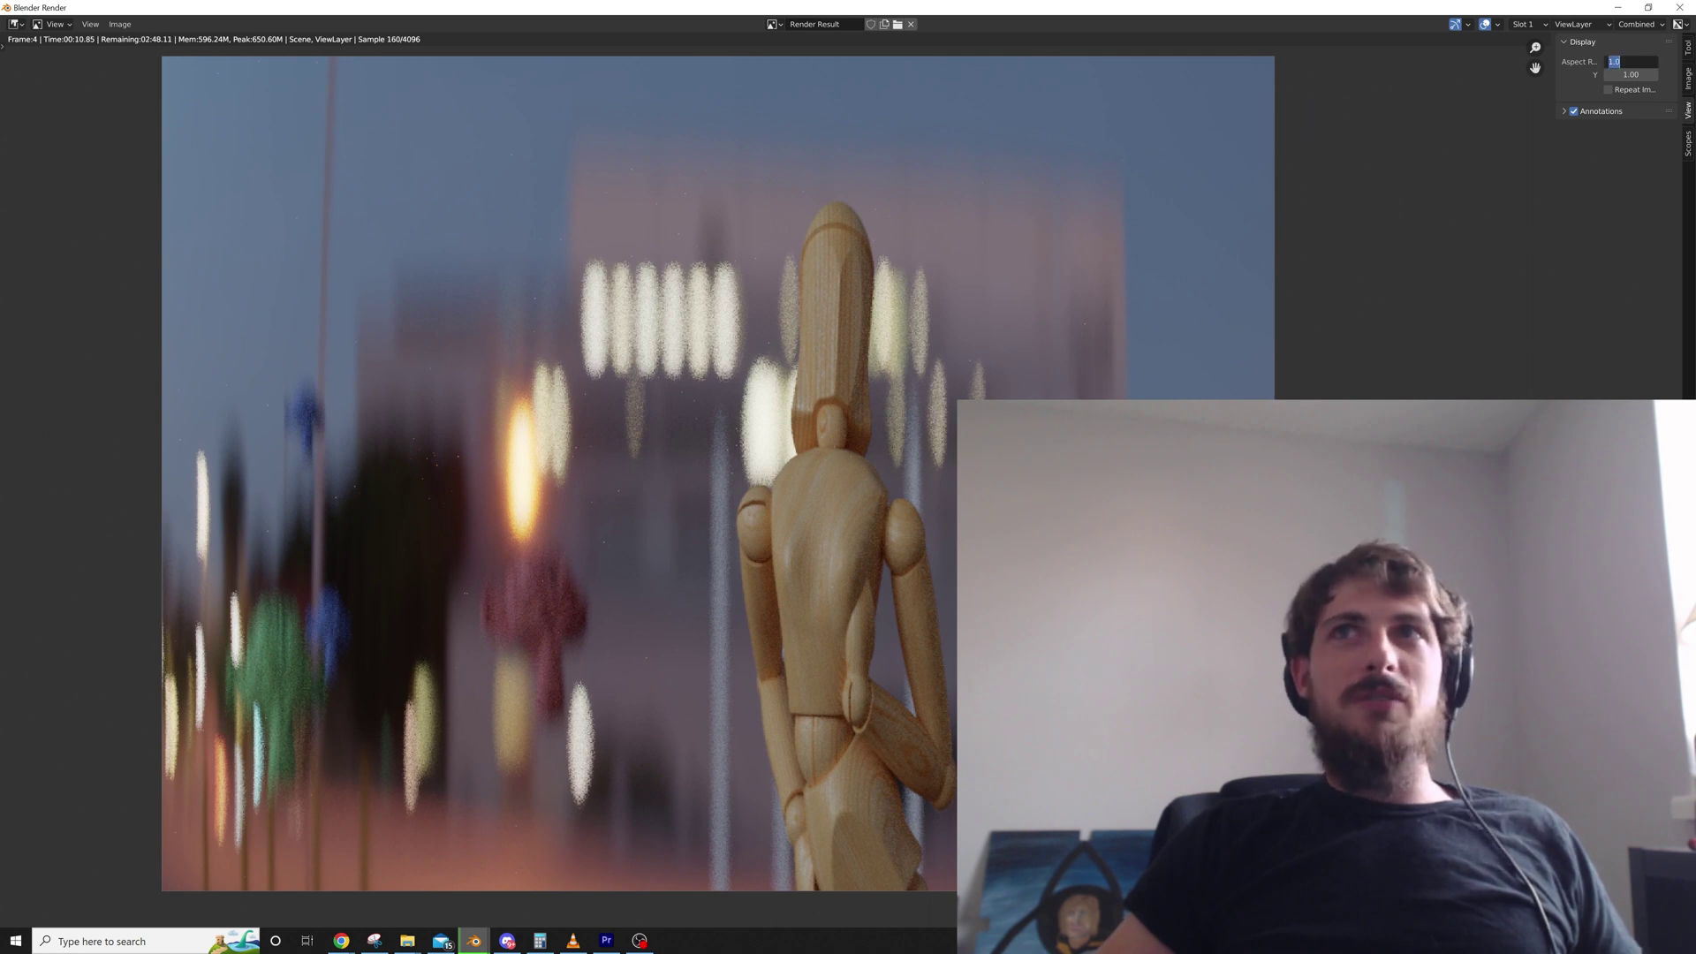
text(2)
key(Return)
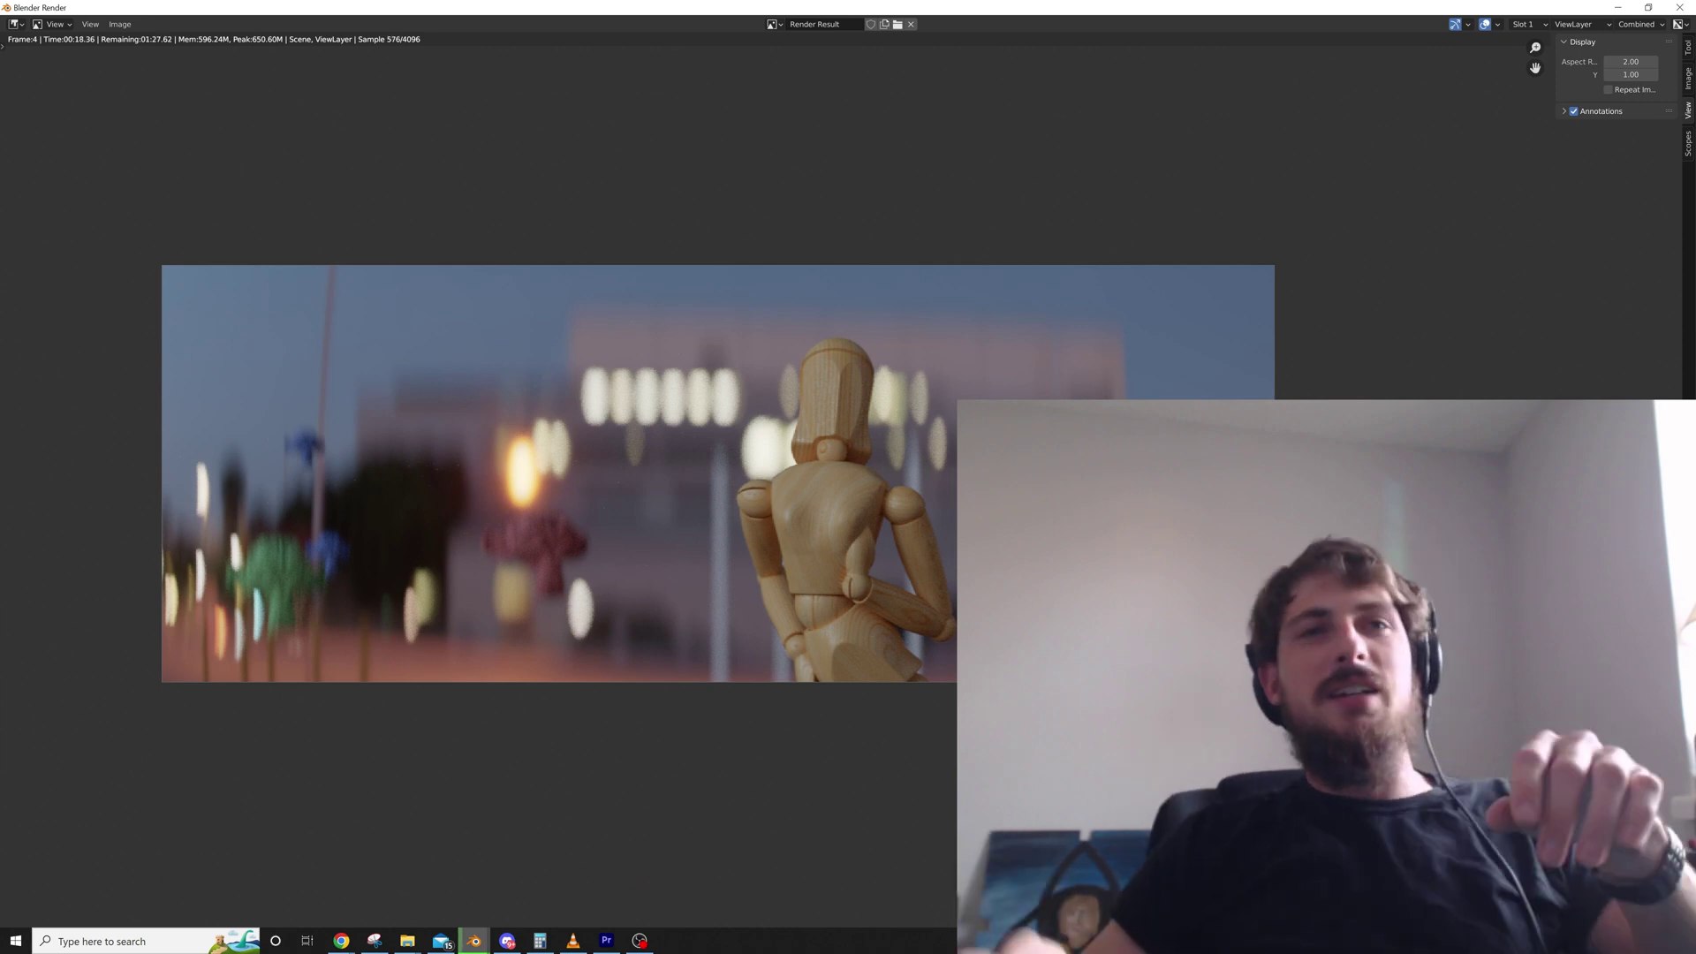
Examine the desqueezed render up close, checking the doll's head, the oval bokeh highlights and the blurred Suzanne heads in the background
scroll(848, 480, up, 5)
middle_drag(842, 480, 883, 622)
scroll(882, 623, up, 2)
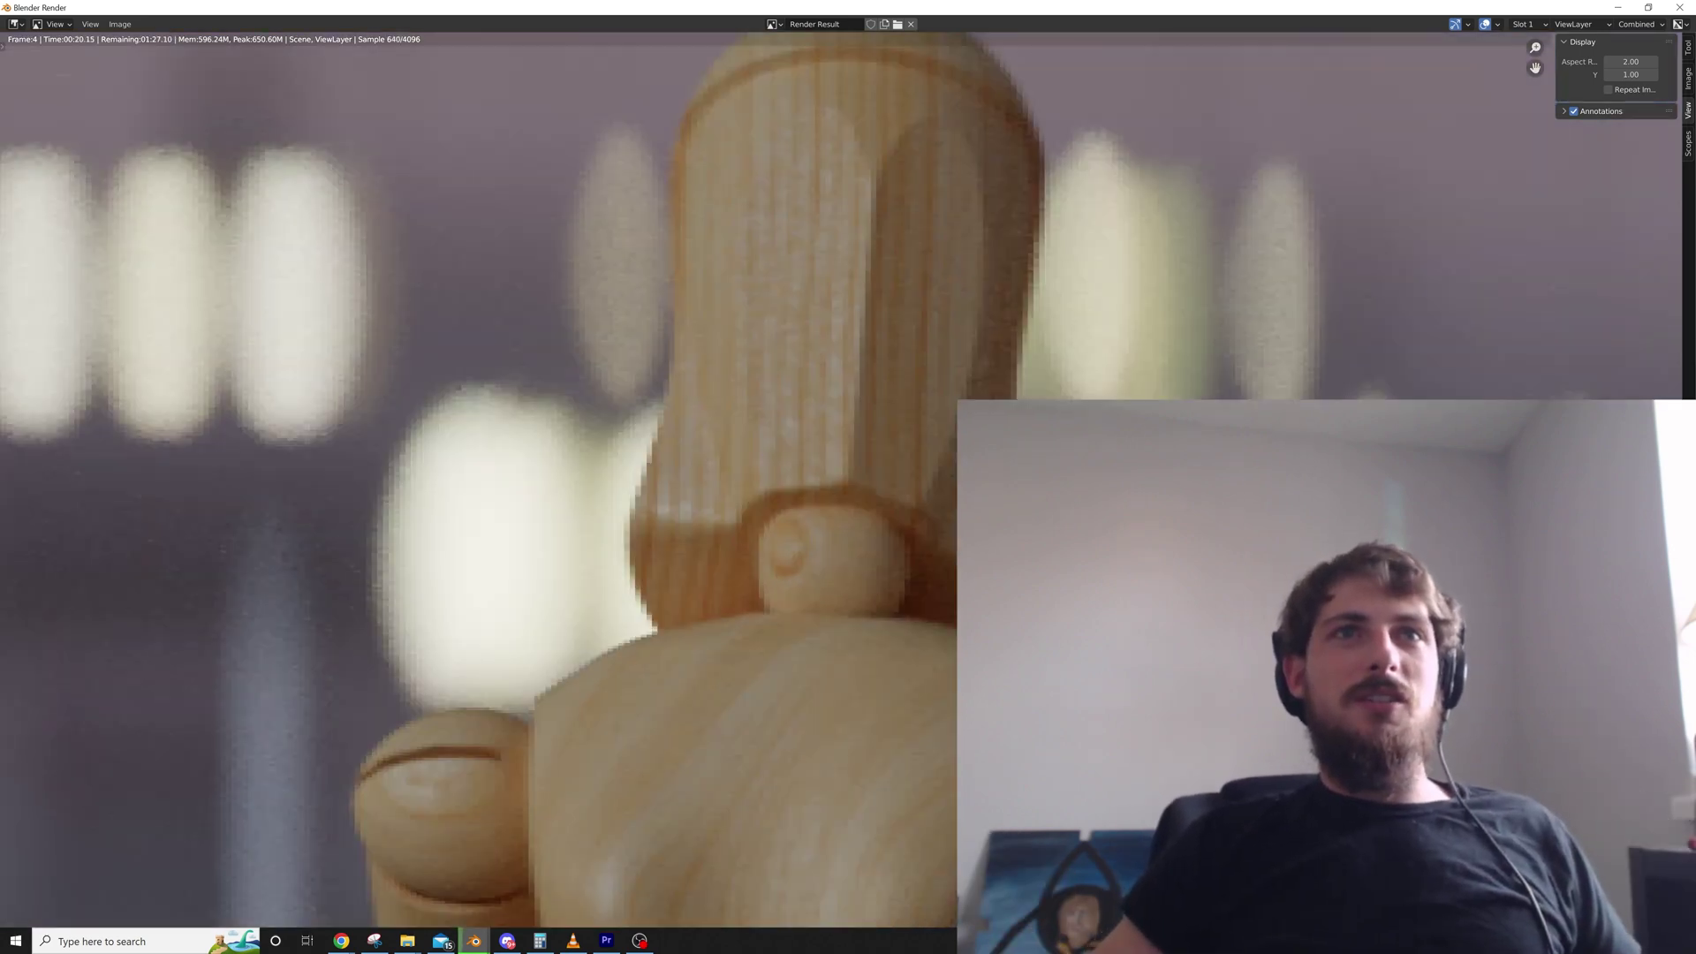
scroll(841, 530, down, 6)
middle_drag(841, 530, 1193, 457)
scroll(1194, 457, up, 5)
scroll(842, 479, down, 5)
middle_drag(841, 479, 703, 510)
scroll(940, 495, up, 6)
scroll(940, 495, down, 1)
scroll(459, 364, down, 1)
scroll(841, 480, down, 5)
scroll(703, 510, up, 1)
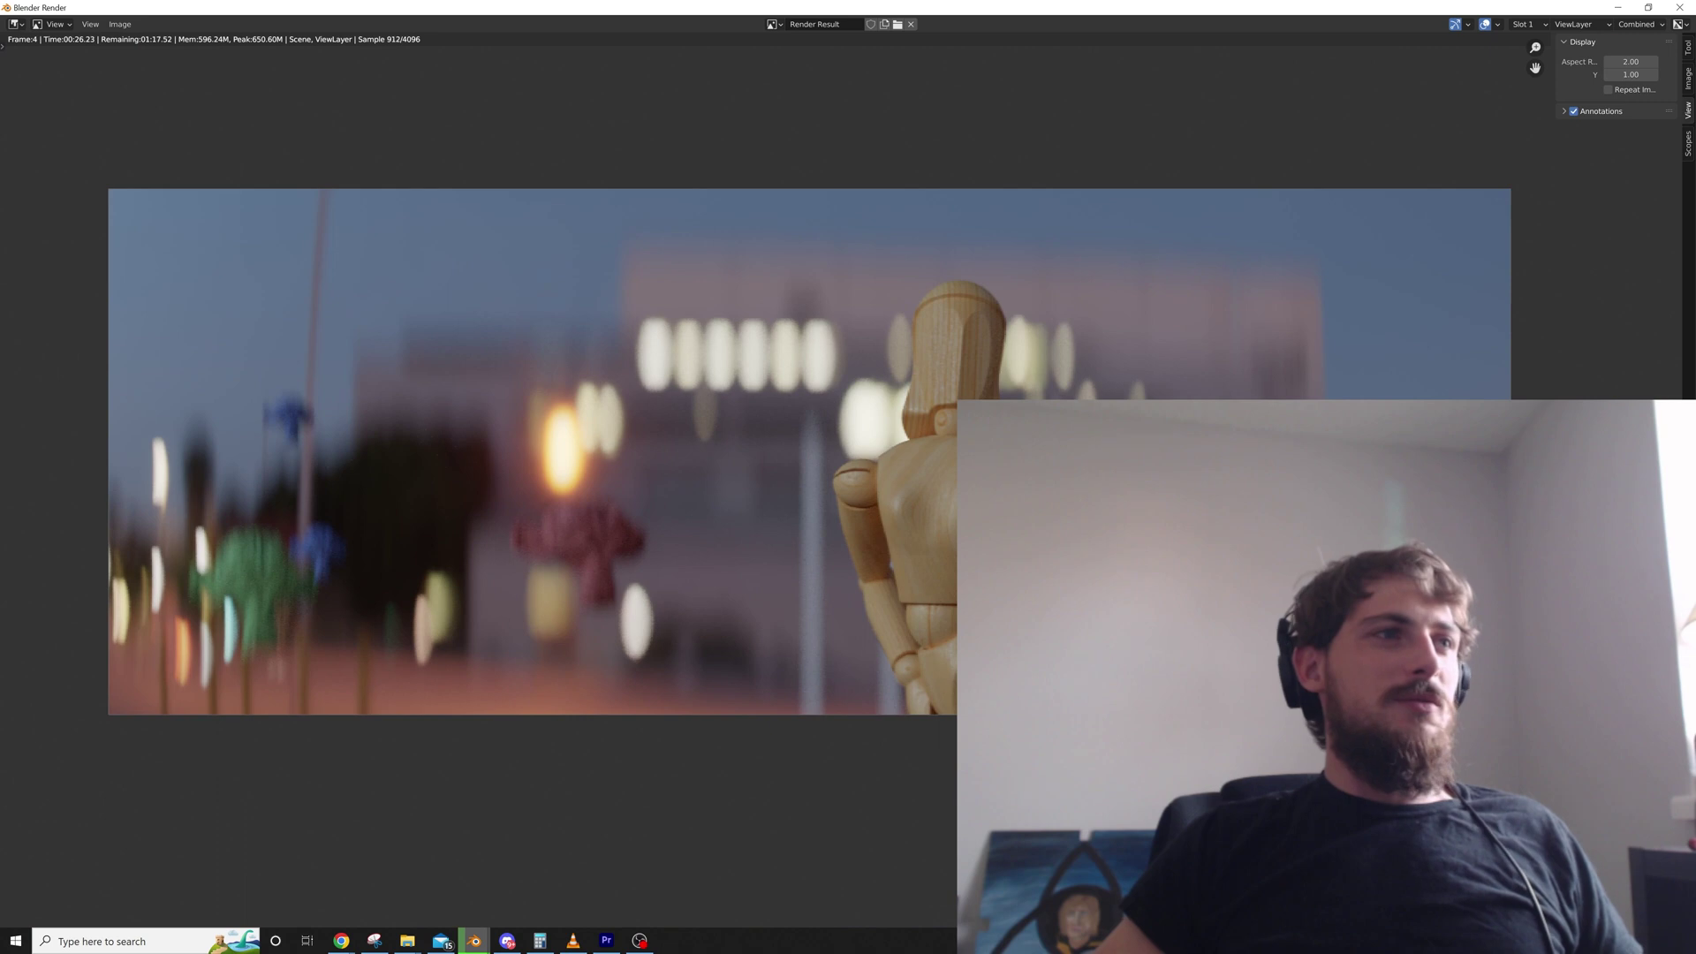